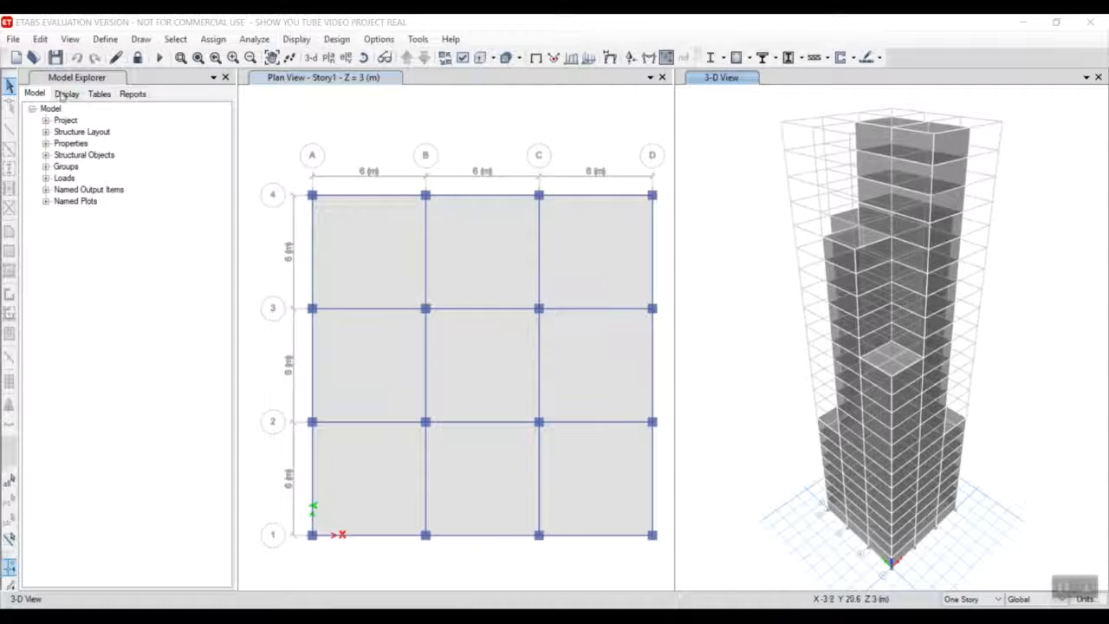
Open the Element Forces - Columns results table from the frame element output and maximize its window.
{"action": "left_click", "coordinate": [102, 95]}
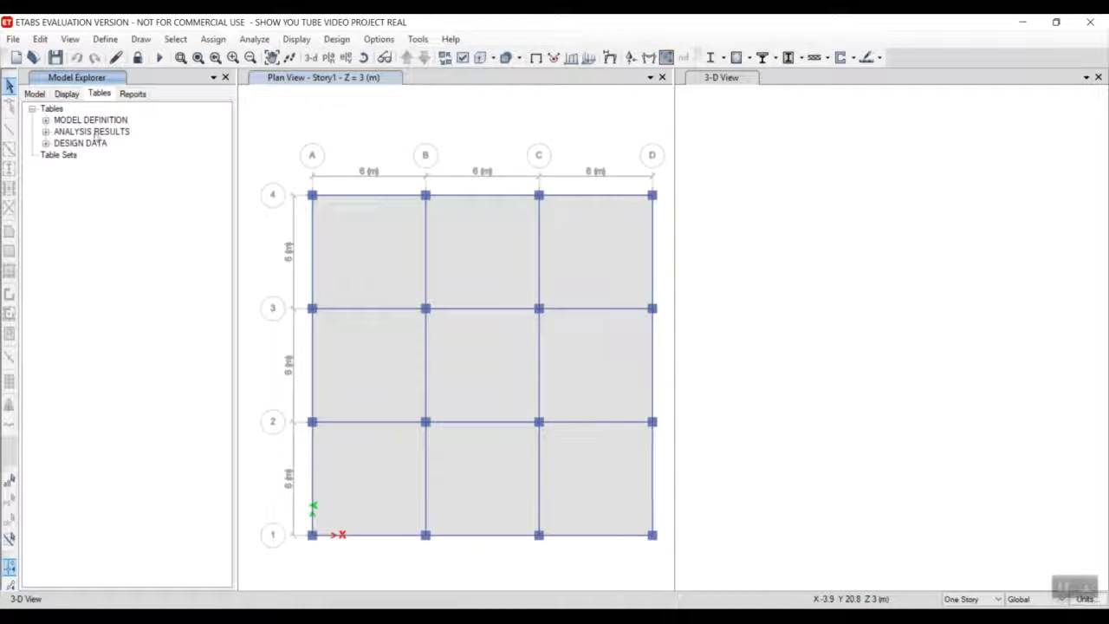
{"action": "double_click", "coordinate": [95, 133]}
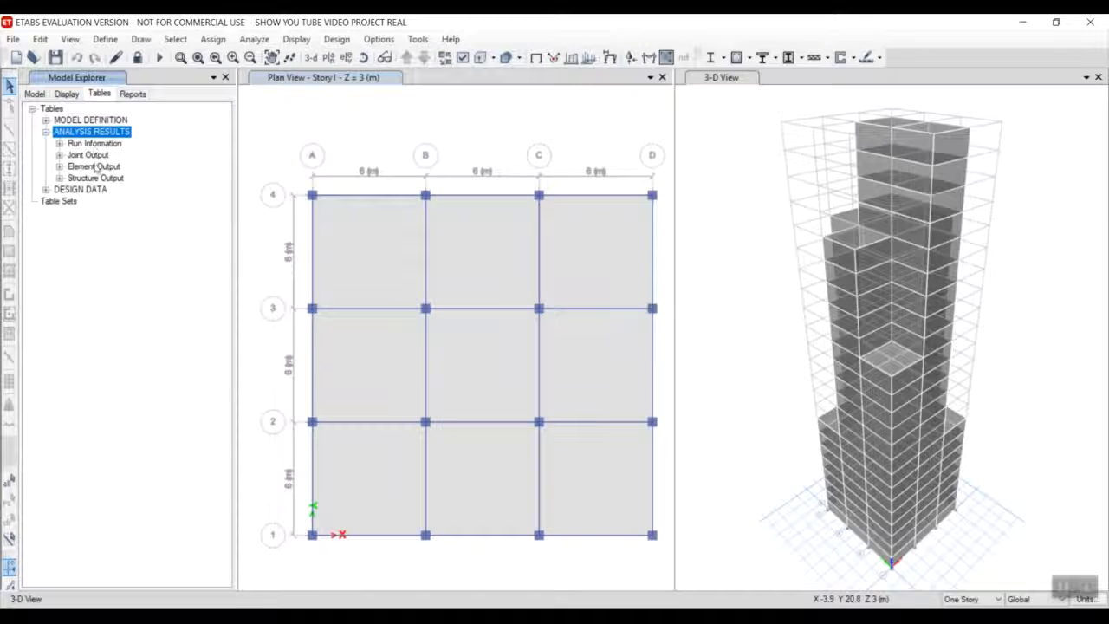
{"action": "left_click", "coordinate": [95, 167]}
{"action": "double_click", "coordinate": [94, 167]}
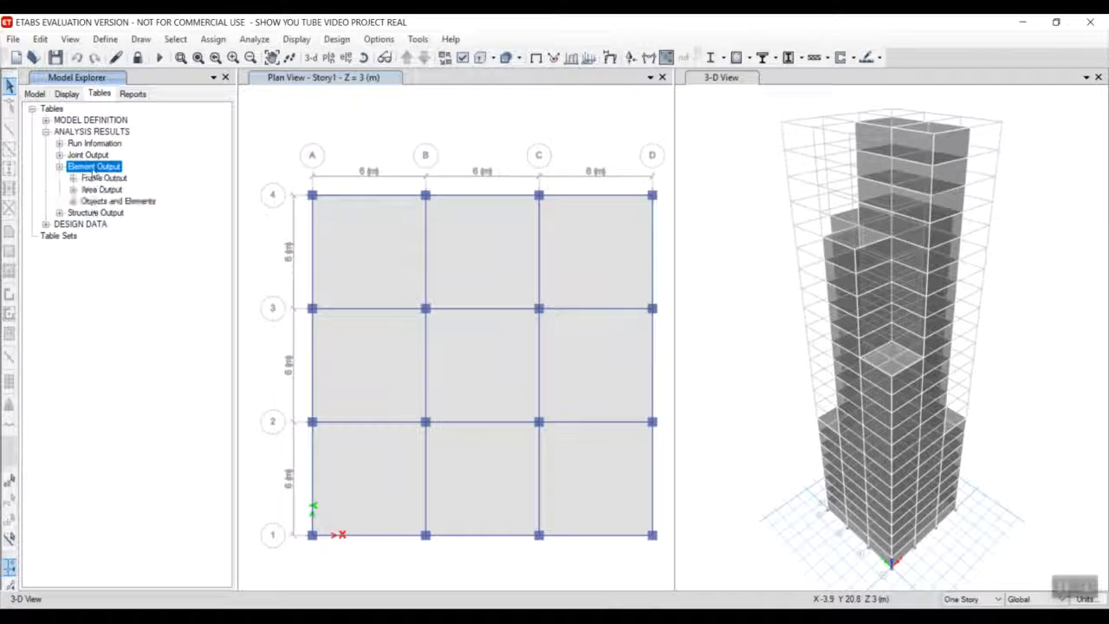
{"action": "double_click", "coordinate": [92, 178]}
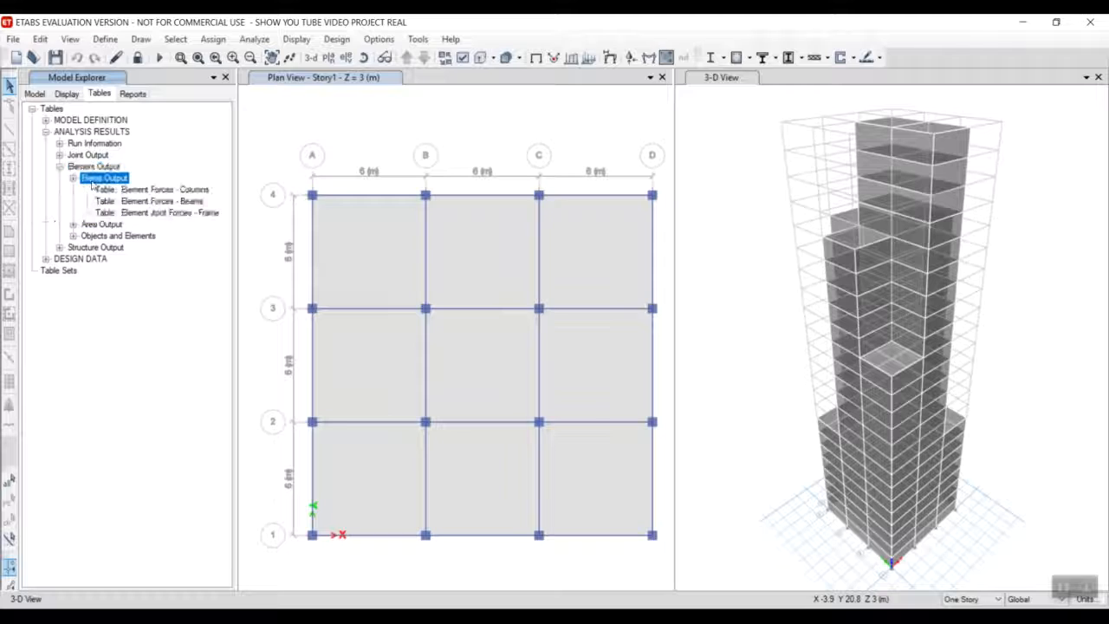
{"action": "left_click", "coordinate": [179, 191]}
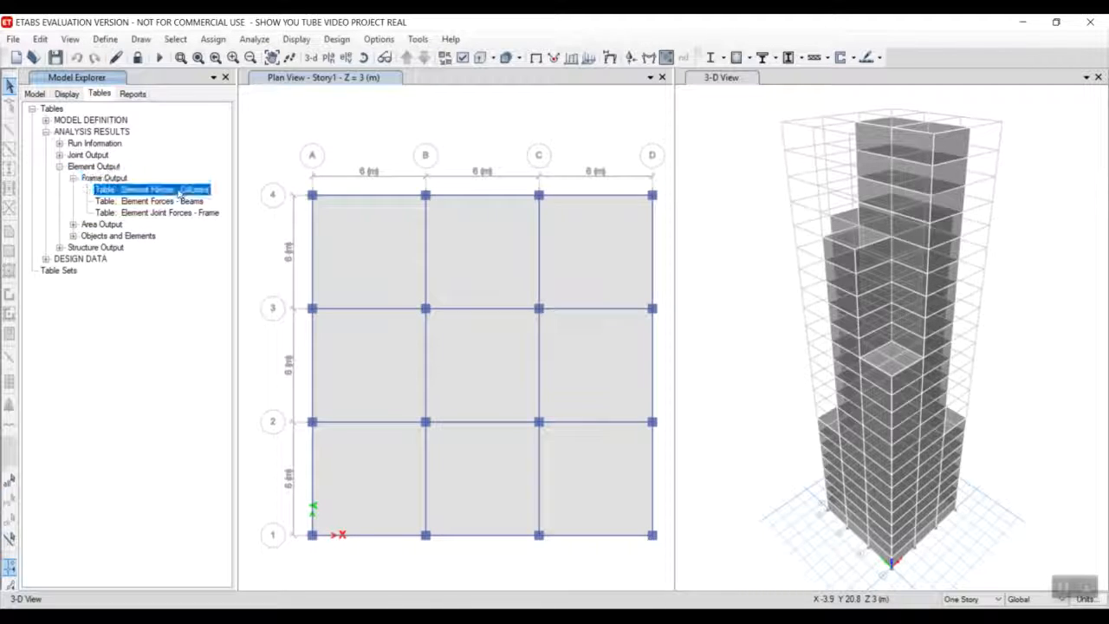
{"action": "right_click", "coordinate": [179, 191]}
{"action": "left_click", "coordinate": [227, 200]}
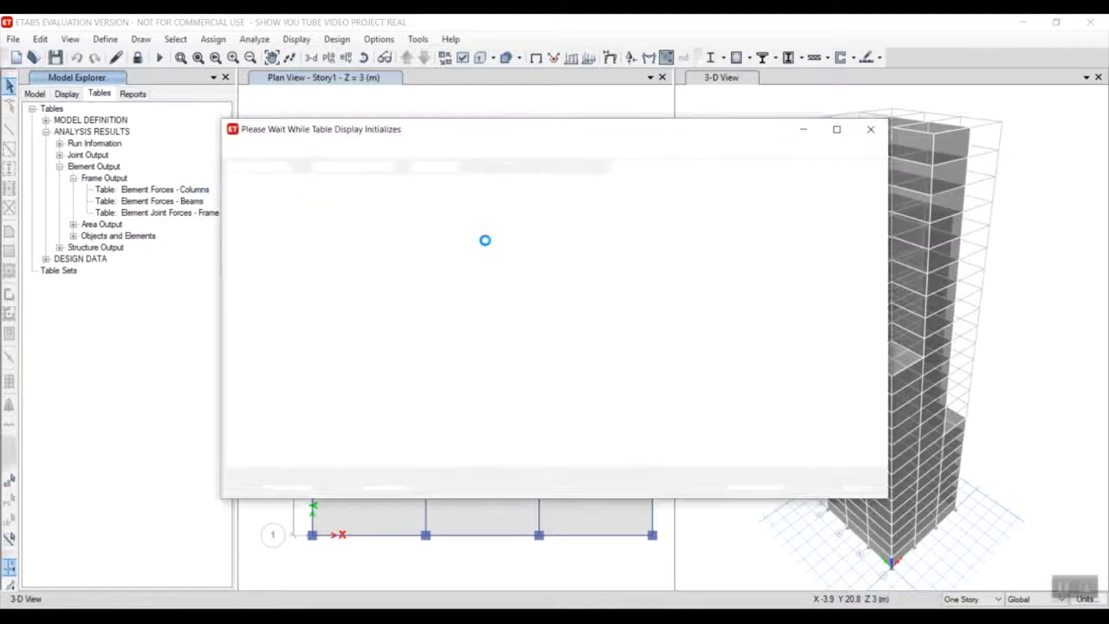
{"action": "left_click", "coordinate": [835, 129]}
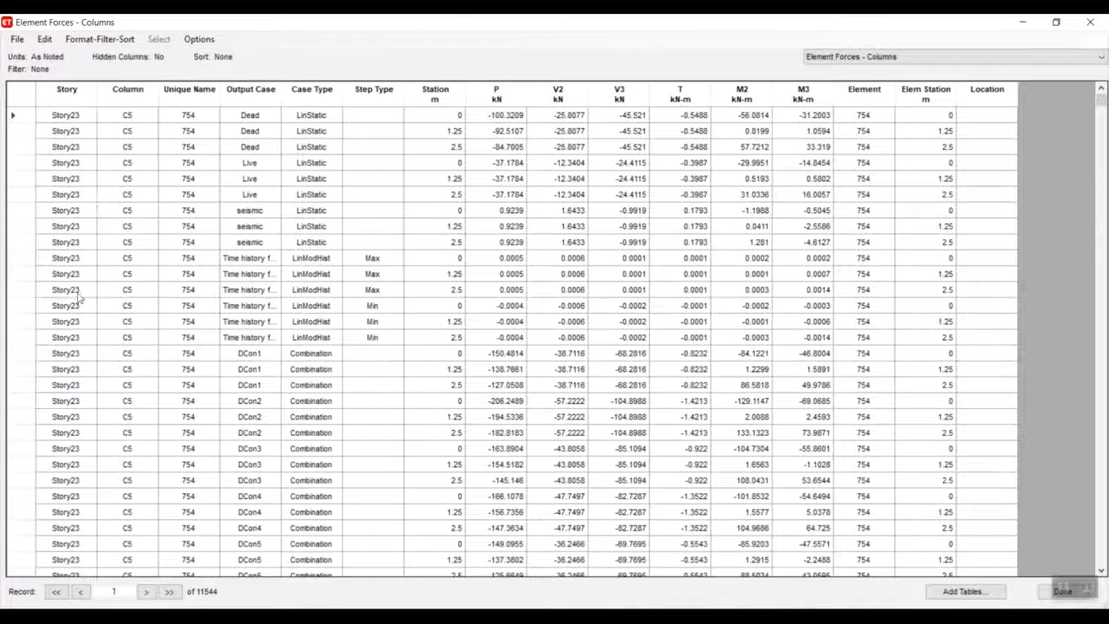
Filter the column forces table by story to show only Story1.
{"action": "right_click", "coordinate": [67, 91]}
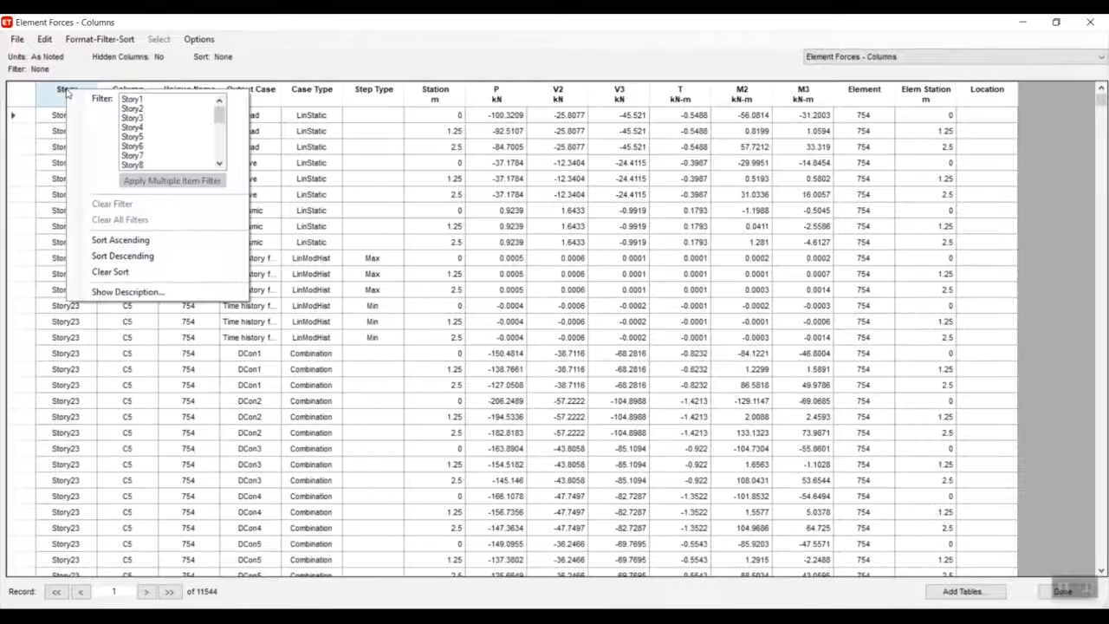
{"action": "left_click", "coordinate": [130, 99]}
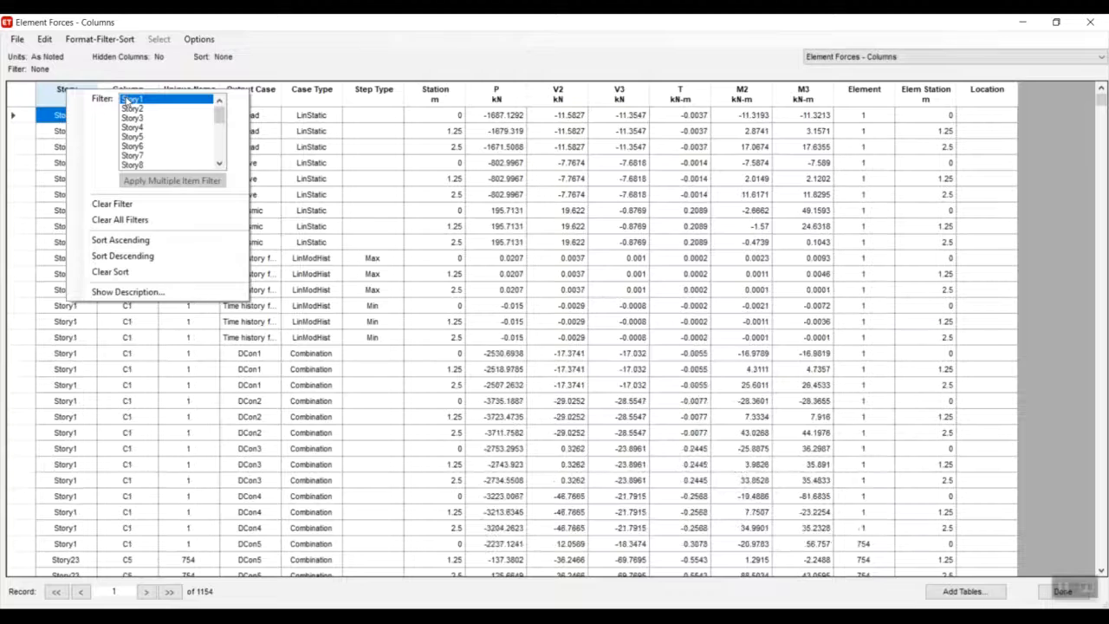
{"action": "left_click", "coordinate": [289, 196]}
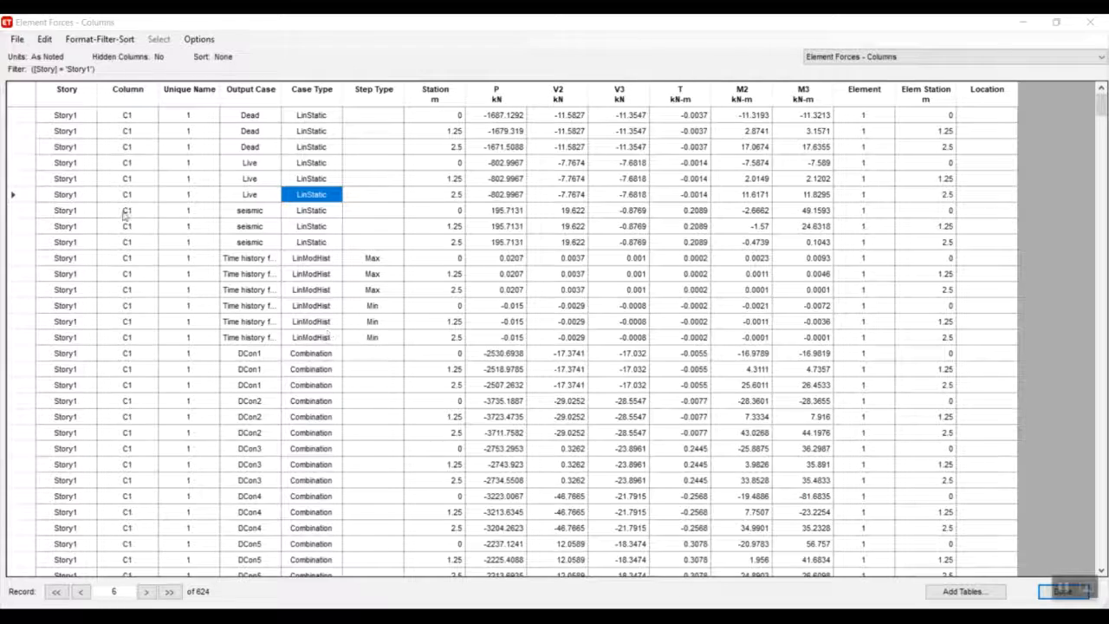
Filter the Story1 column forces by output case to show only the Dead load case.
{"action": "left_click", "coordinate": [250, 96]}
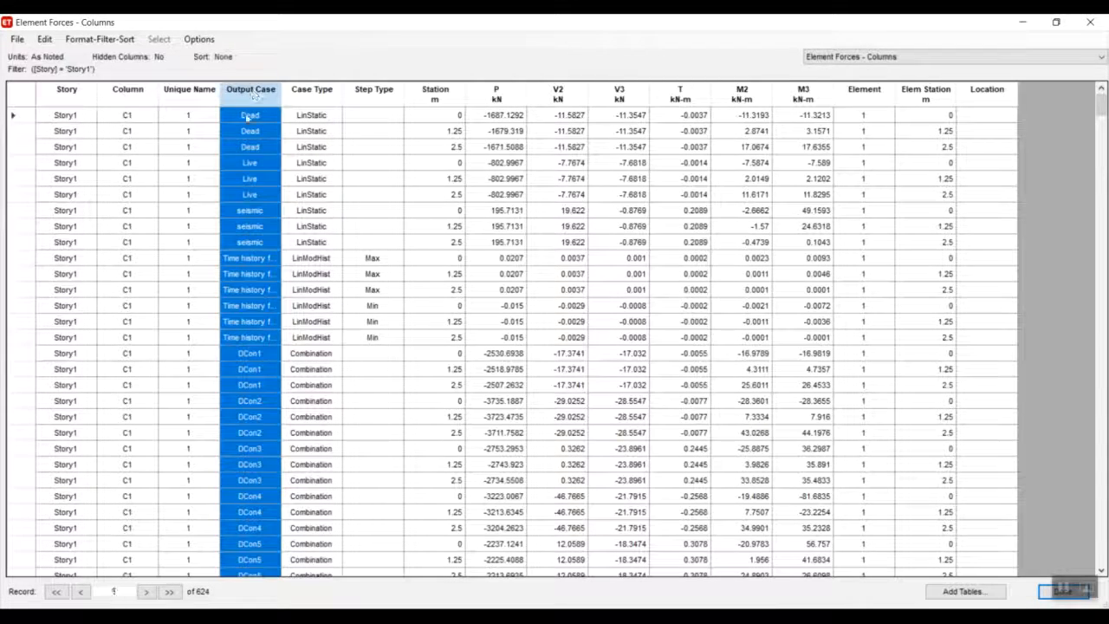
{"action": "right_click", "coordinate": [250, 103]}
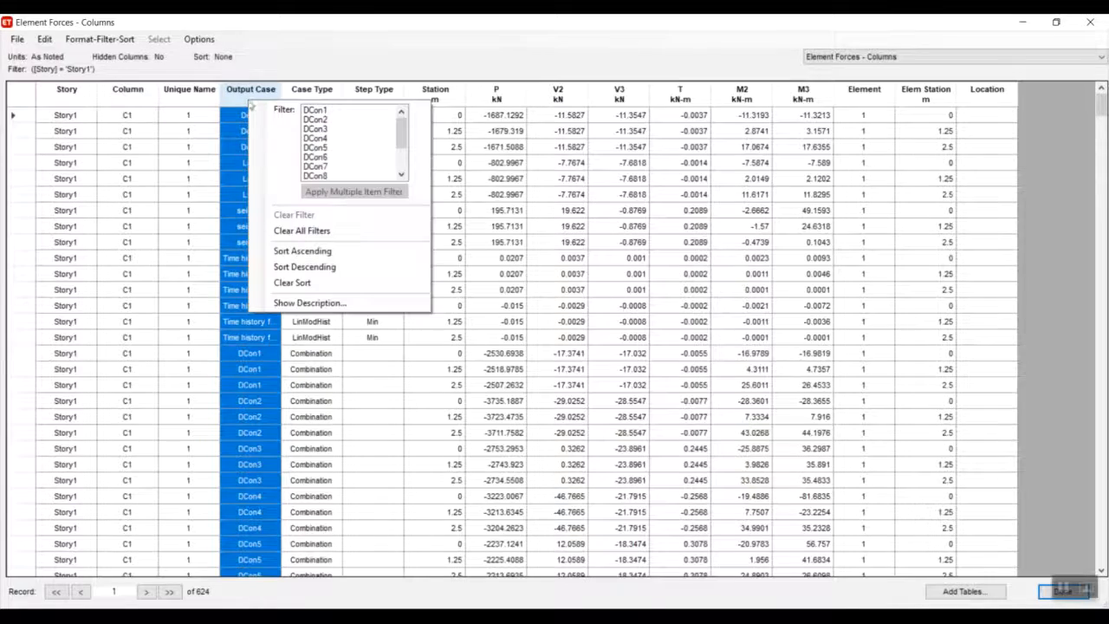
{"action": "left_click", "coordinate": [1064, 589]}
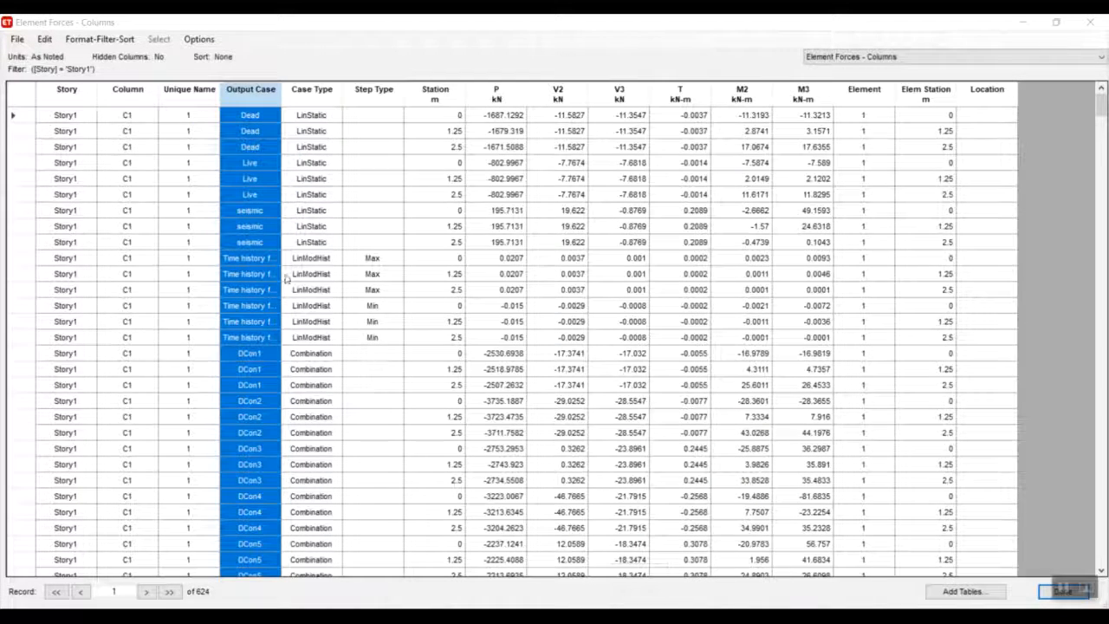
{"action": "left_click", "coordinate": [246, 99]}
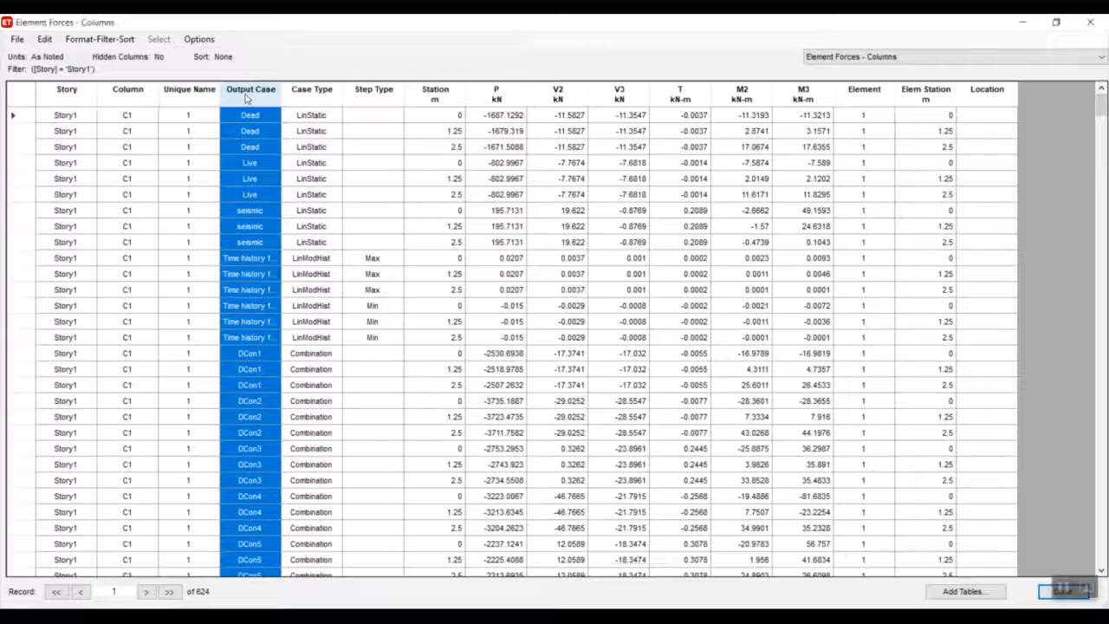
{"action": "right_click", "coordinate": [246, 98]}
{"action": "scroll", "coordinate": [314, 142], "scroll_direction": "down", "scroll_amount": 1}
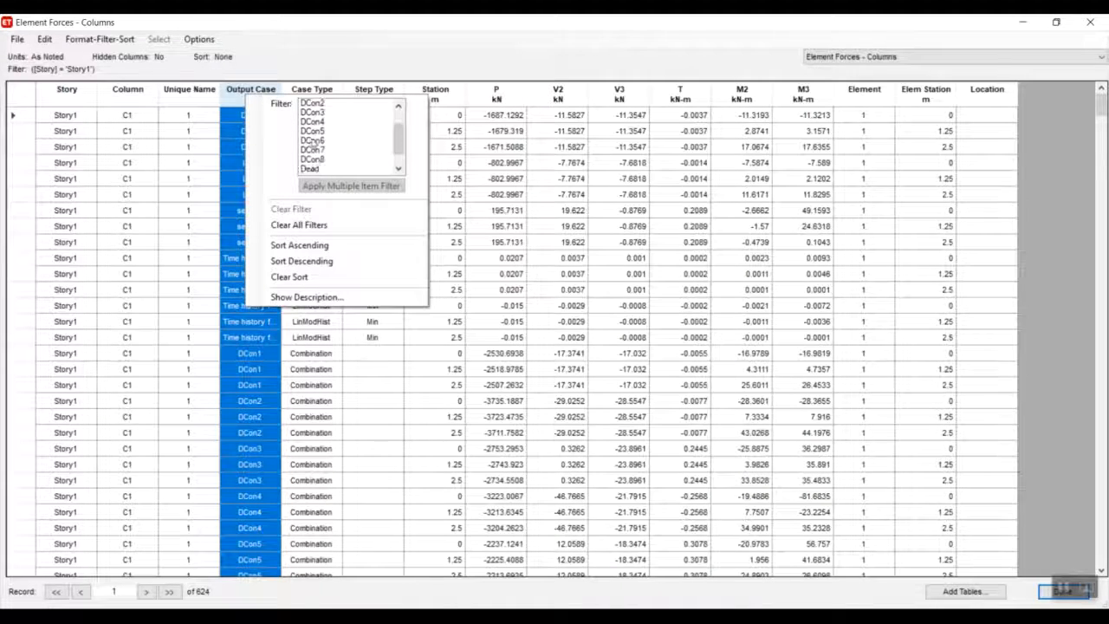
{"action": "scroll", "coordinate": [314, 141], "scroll_direction": "down", "scroll_amount": 1}
{"action": "left_click", "coordinate": [310, 131]}
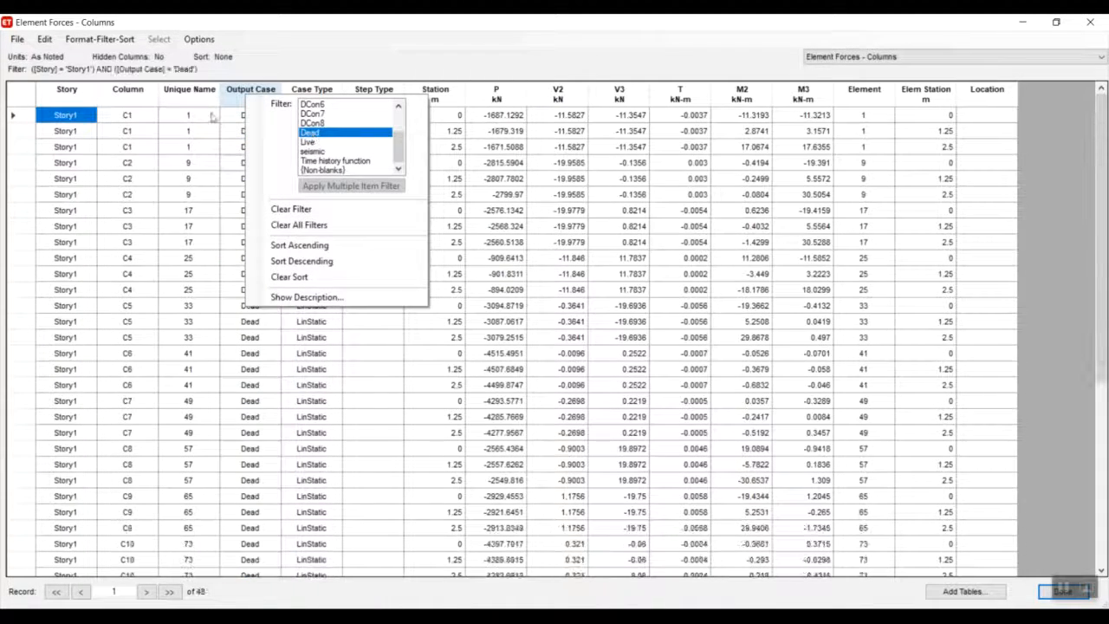
{"action": "left_click", "coordinate": [247, 100]}
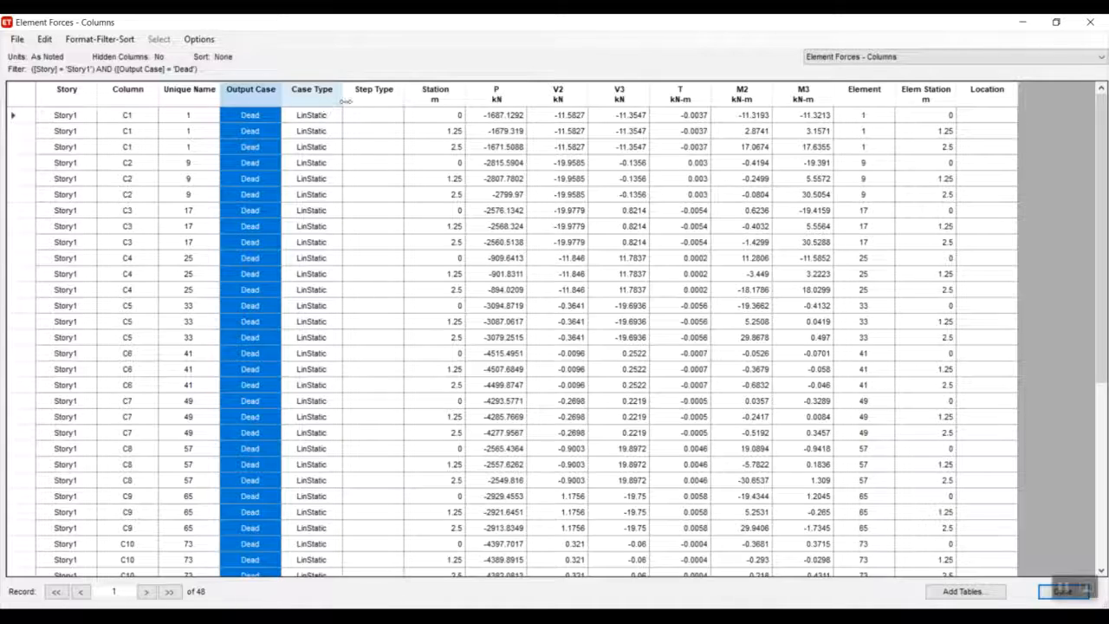
Sort the filtered column forces in ascending order of station.
{"action": "left_click", "coordinate": [436, 101]}
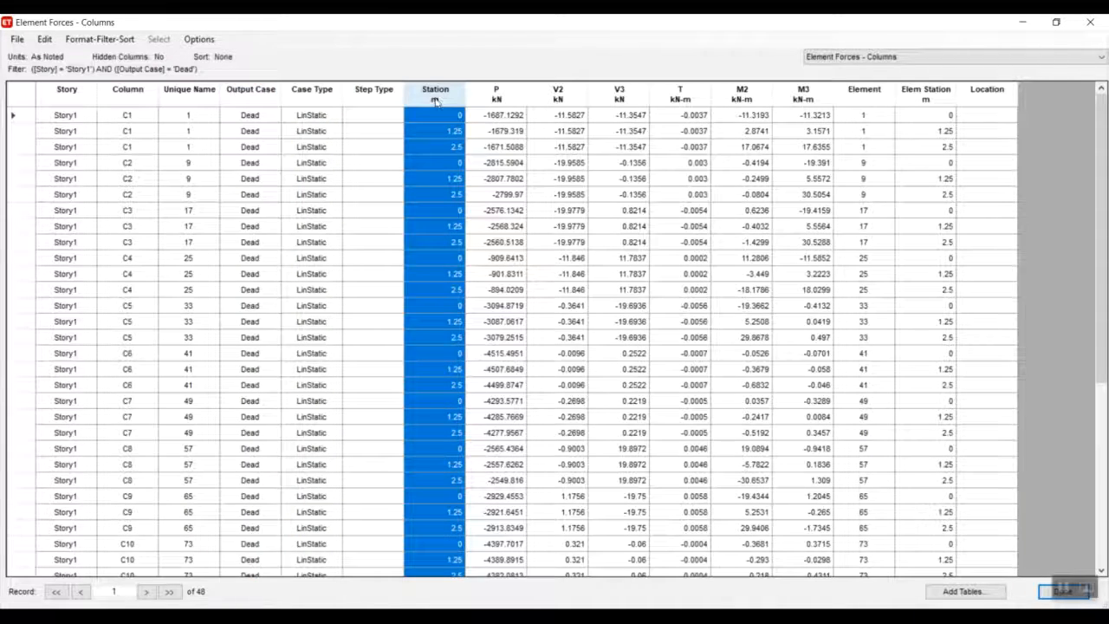
{"action": "left_click", "coordinate": [436, 100]}
{"action": "left_click", "coordinate": [505, 237]}
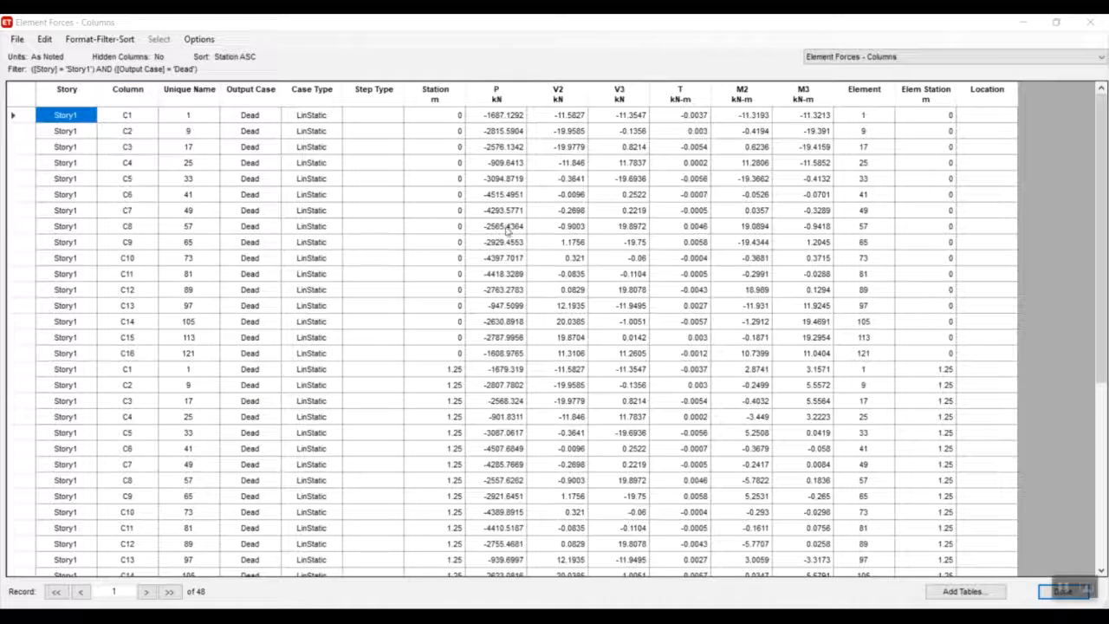
Switch to SAFE 2016 and start a new model with the IS 456-2000 design code.
{"action": "left_click", "coordinate": [1022, 23]}
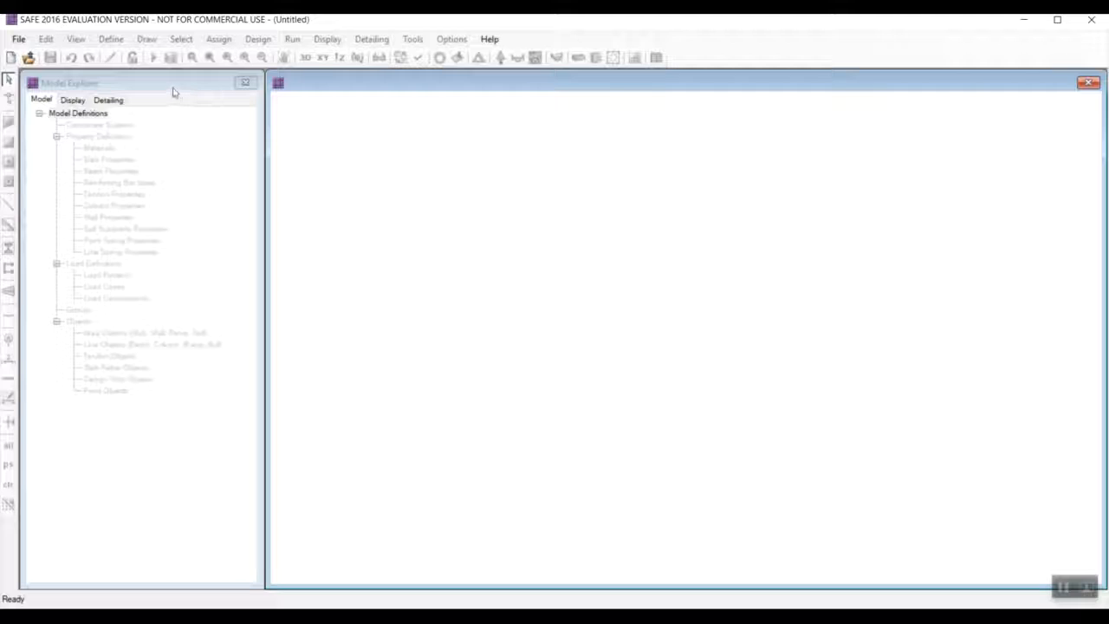
{"action": "left_click", "coordinate": [18, 39]}
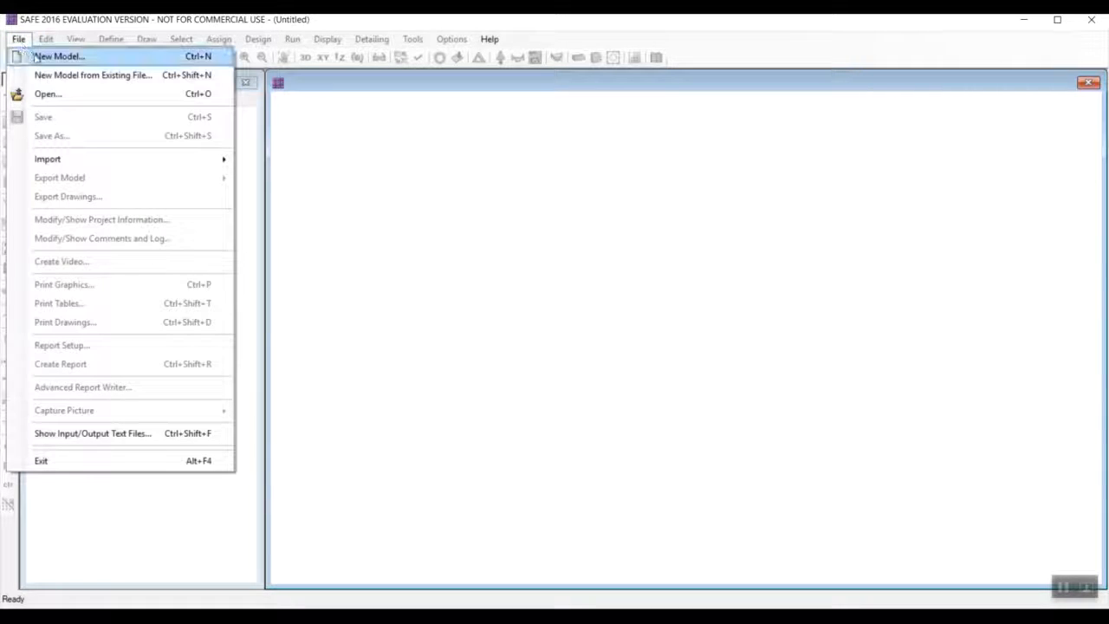
{"action": "left_click", "coordinate": [35, 57]}
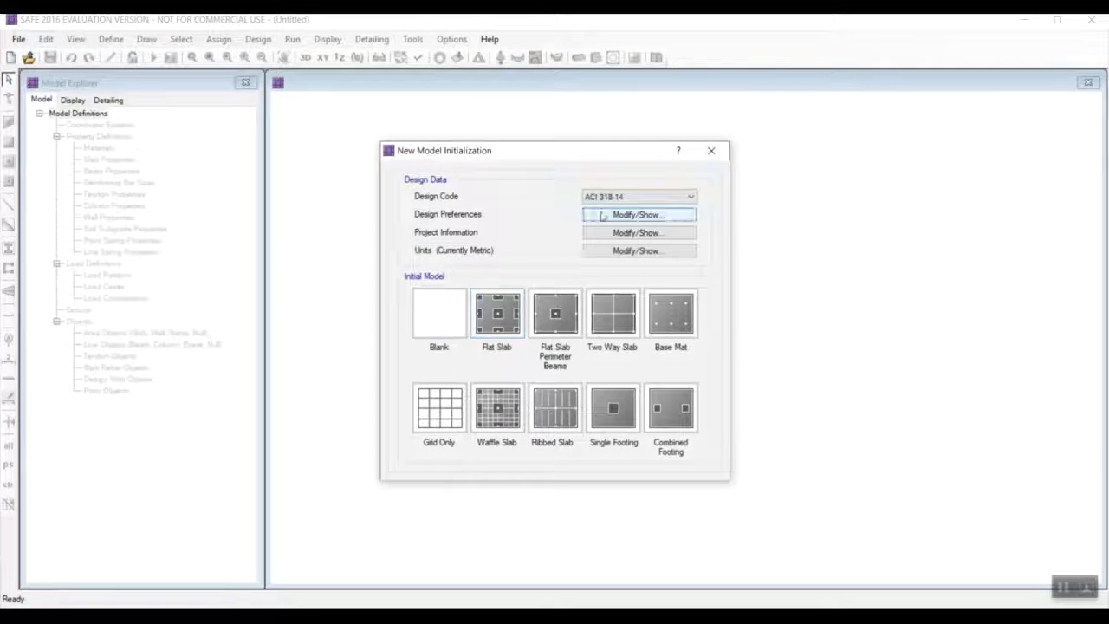
{"action": "left_click", "coordinate": [612, 197]}
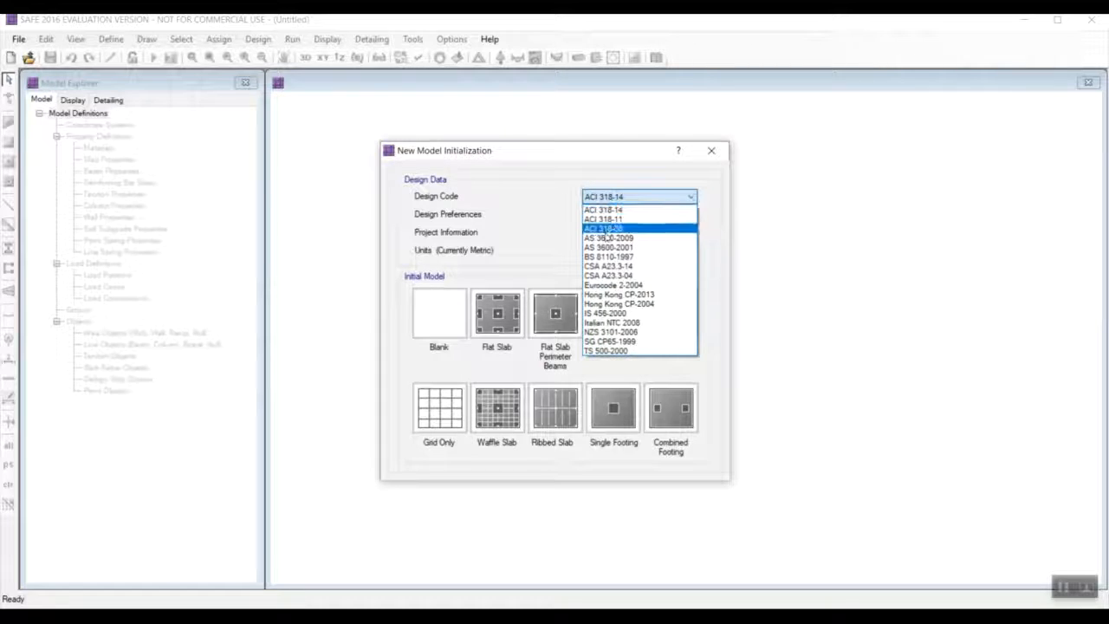
{"action": "left_click", "coordinate": [604, 313]}
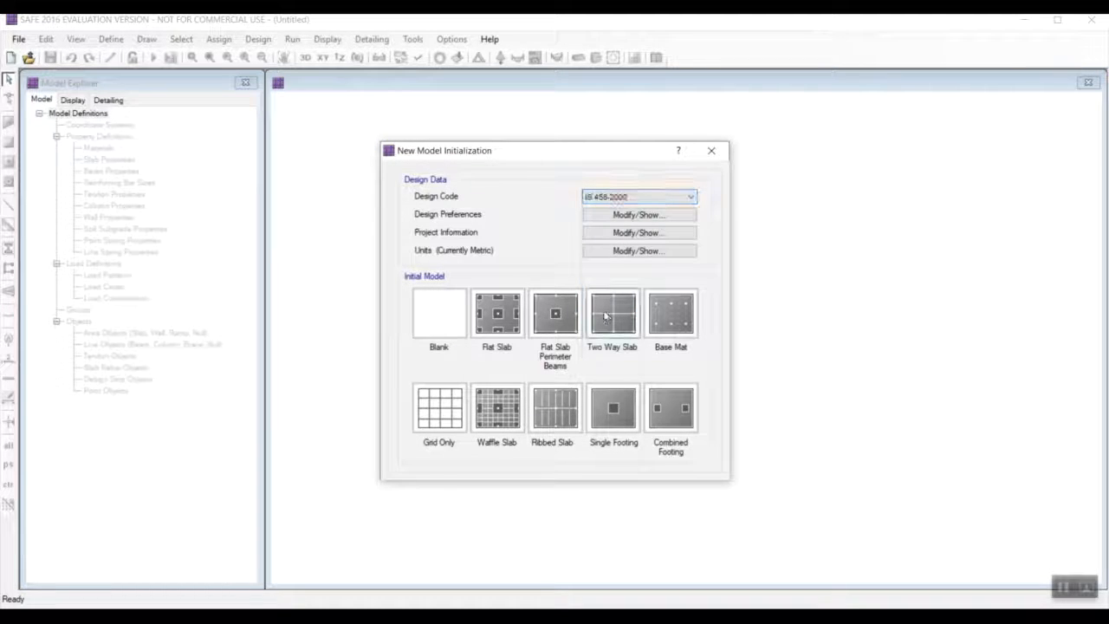
Apply the metric default units to the new model.
{"action": "left_click", "coordinate": [643, 251]}
{"action": "left_click", "coordinate": [491, 141]}
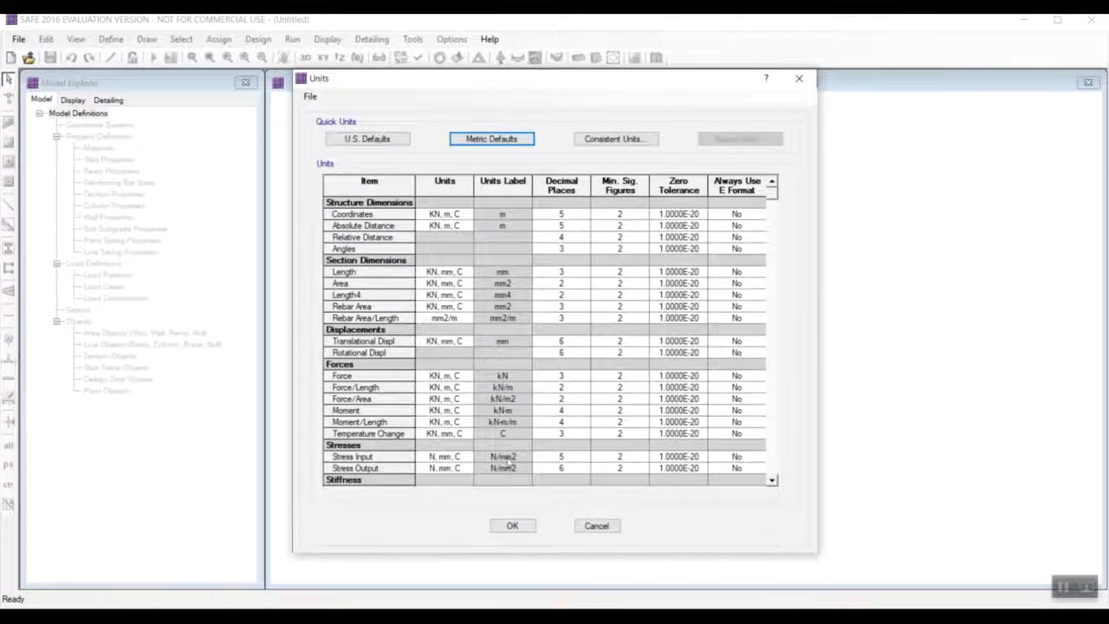
{"action": "left_click", "coordinate": [512, 527]}
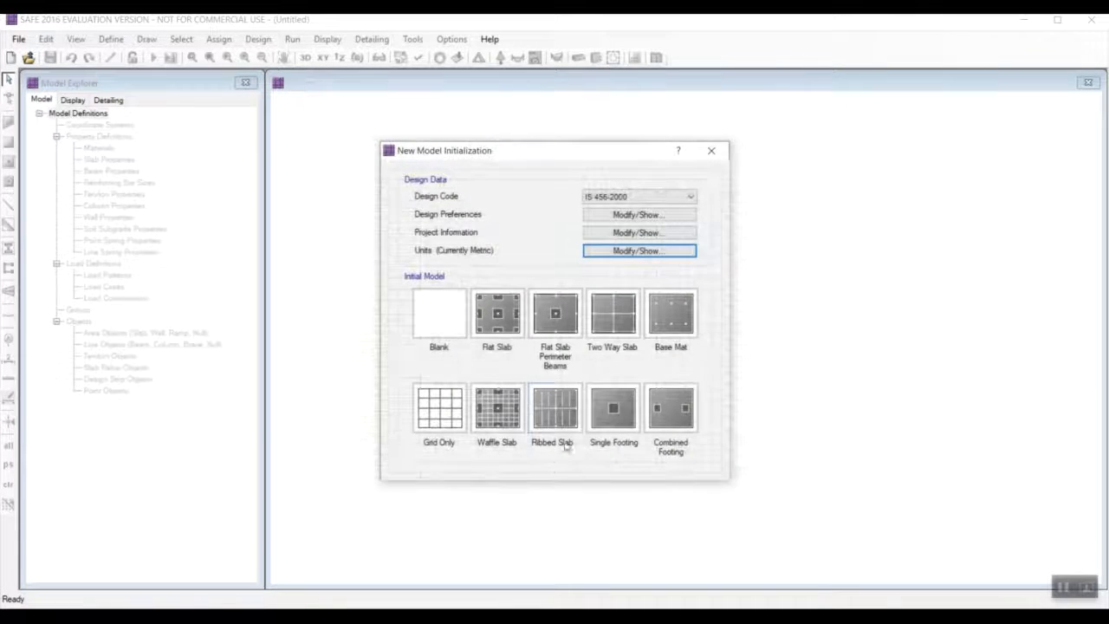
Set the minimum slab clear cover in the design preferences to 50 mm for both top and bottom.
{"action": "left_click", "coordinate": [602, 216]}
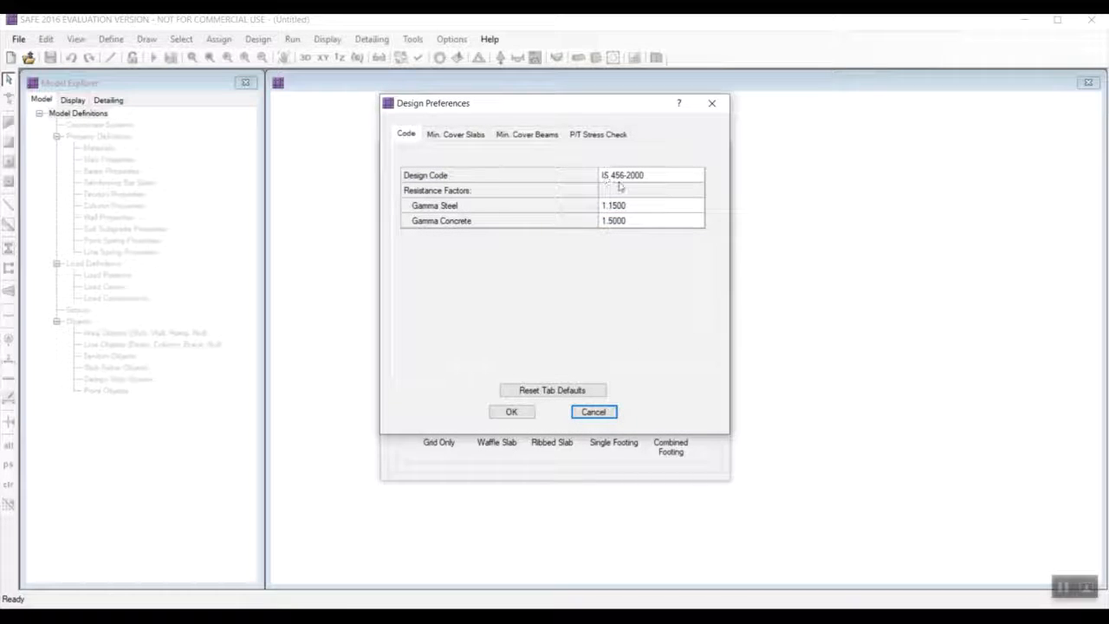
{"action": "left_click", "coordinate": [479, 139]}
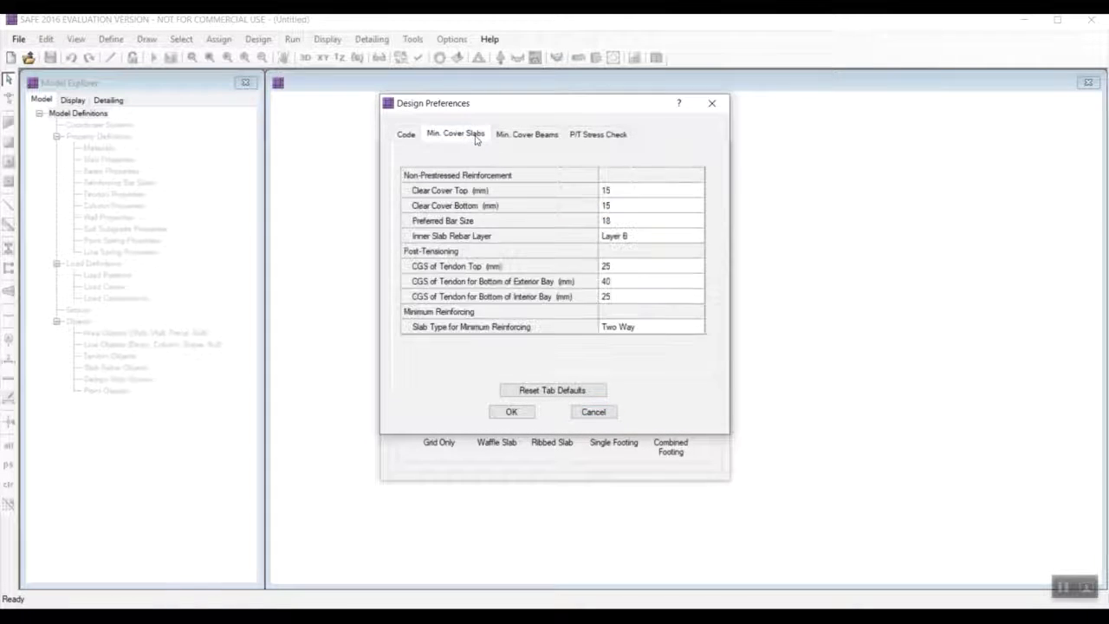
{"action": "left_click", "coordinate": [607, 192]}
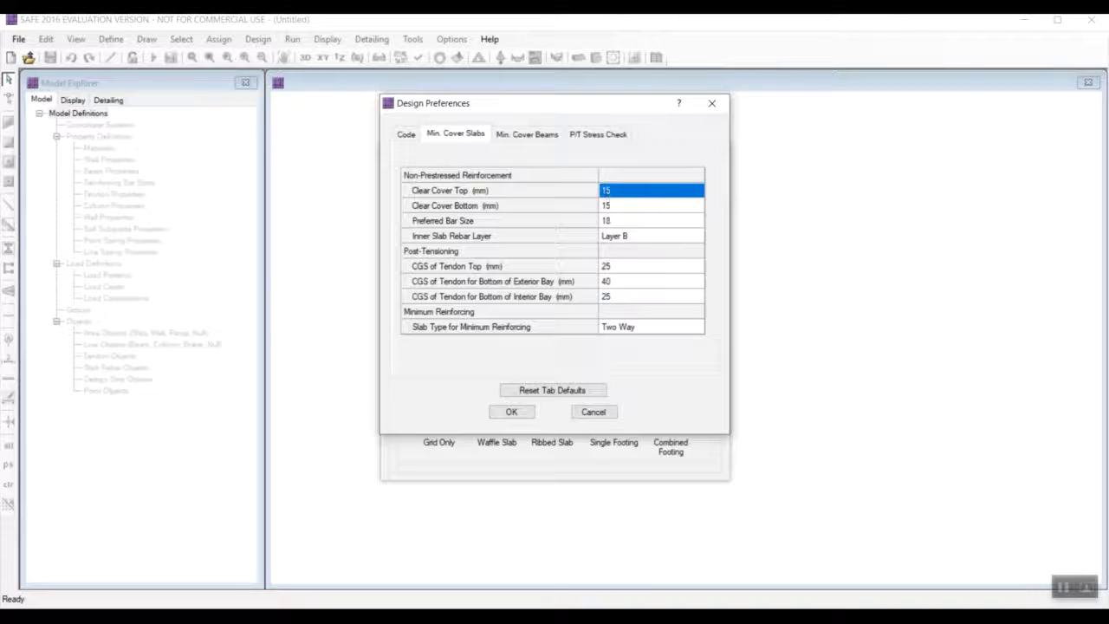
{"action": "type", "text": "50"}
{"action": "left_click", "coordinate": [618, 210]}
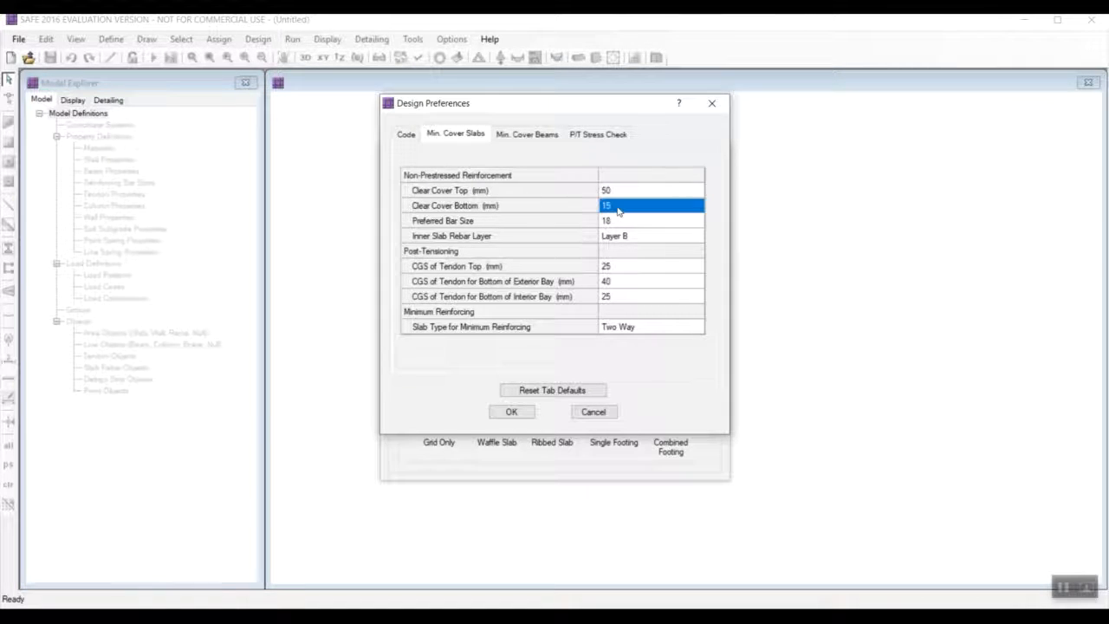
{"action": "type", "text": "5"}
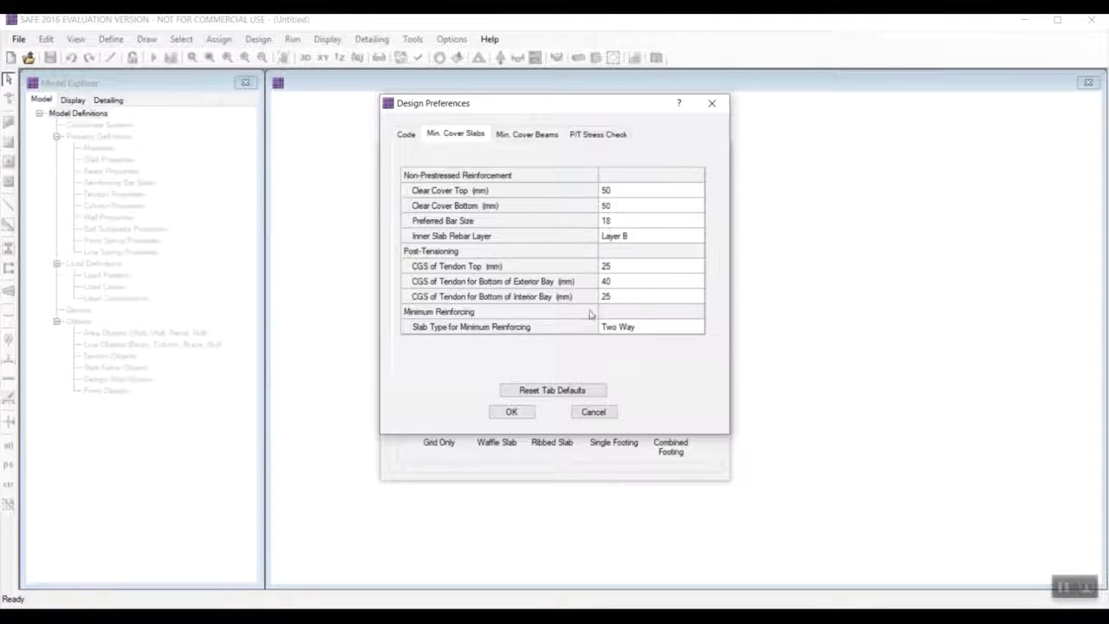
Set the preferred slab bar size to 22 and accept the design preferences.
{"action": "left_click", "coordinate": [620, 221]}
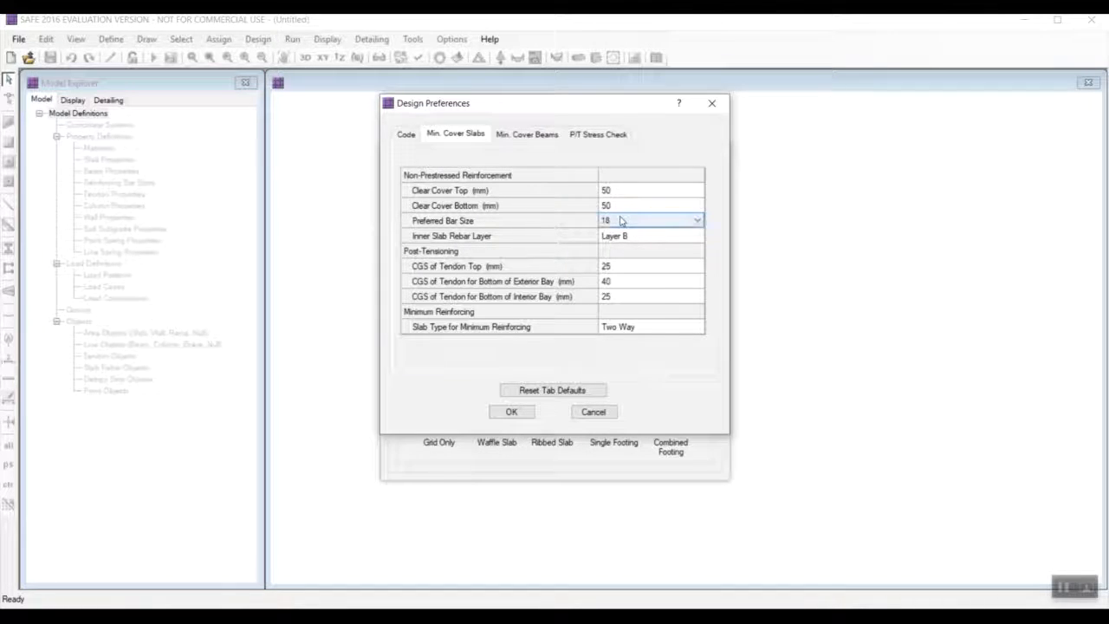
{"action": "left_click", "coordinate": [697, 221]}
{"action": "left_click", "coordinate": [638, 297]}
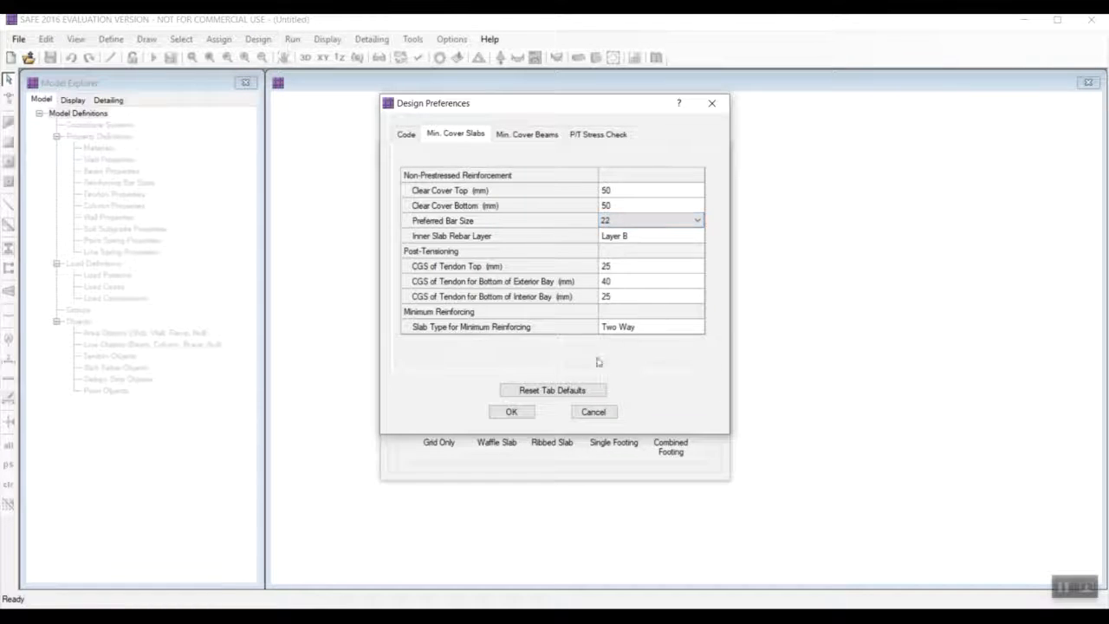
{"action": "left_click", "coordinate": [511, 412]}
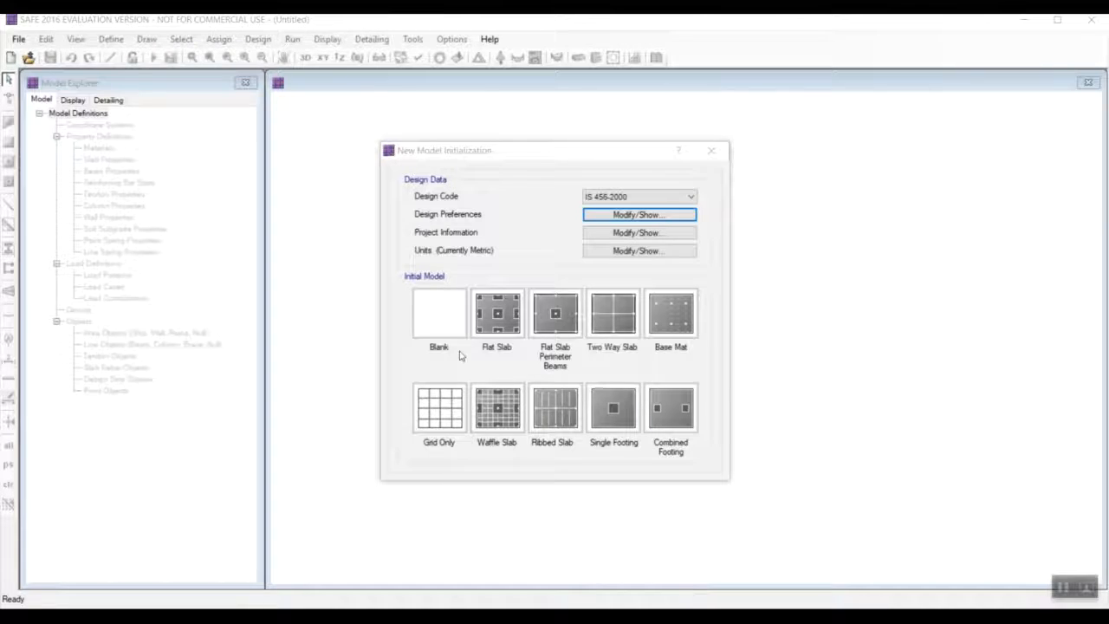
Create a grid-only model with 19 grid lines in both X and Y directions at 1 m spacing.
{"action": "left_click", "coordinate": [436, 415]}
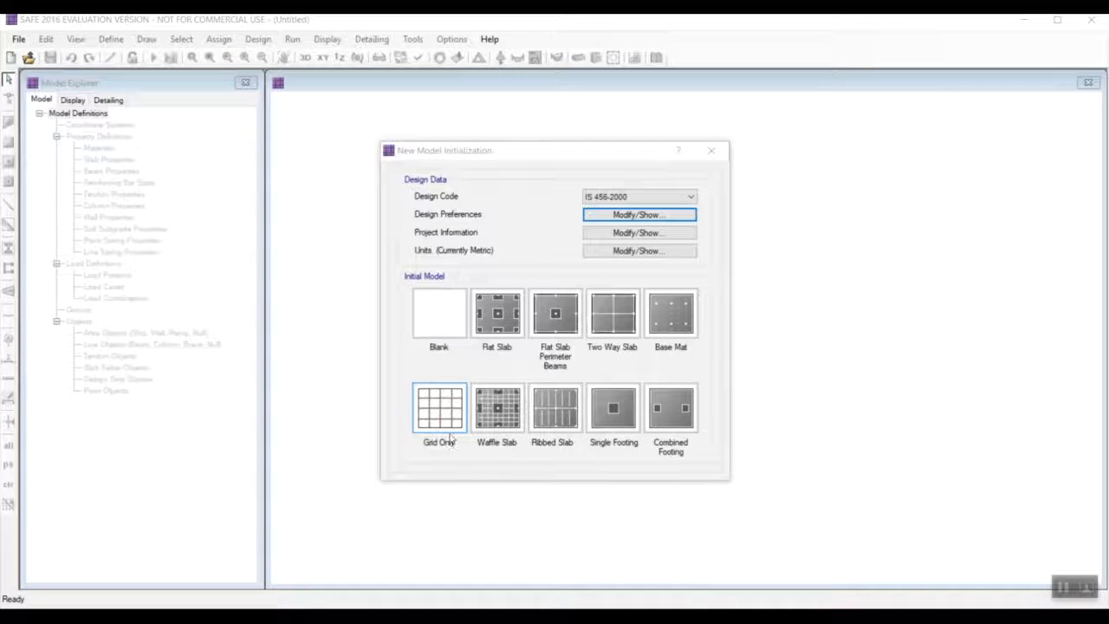
{"action": "left_click", "coordinate": [441, 411]}
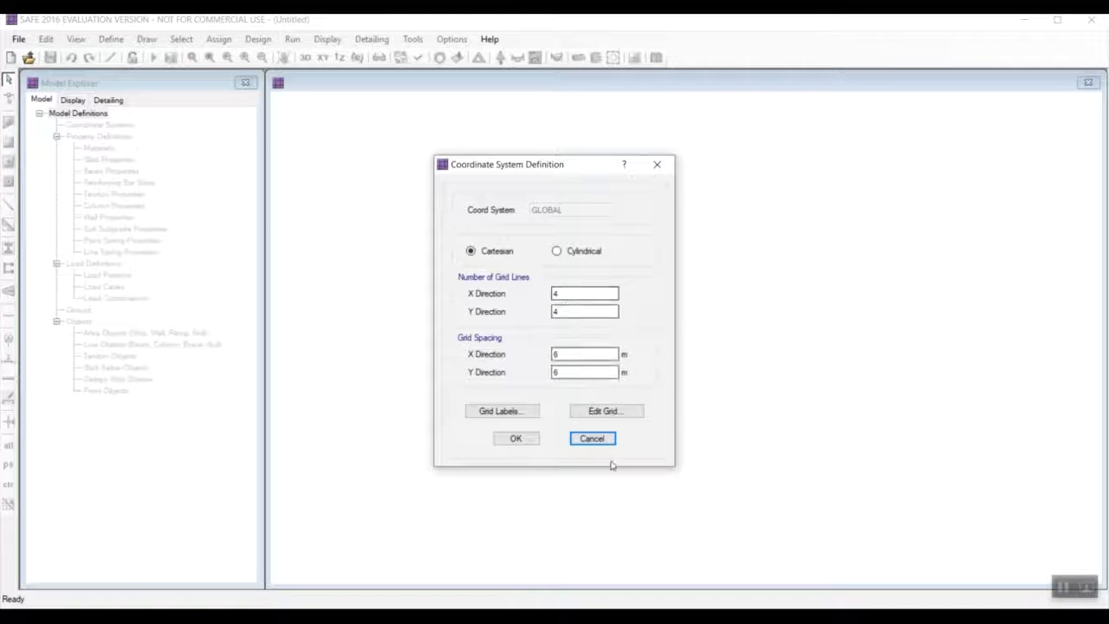
{"action": "double_click", "coordinate": [556, 294]}
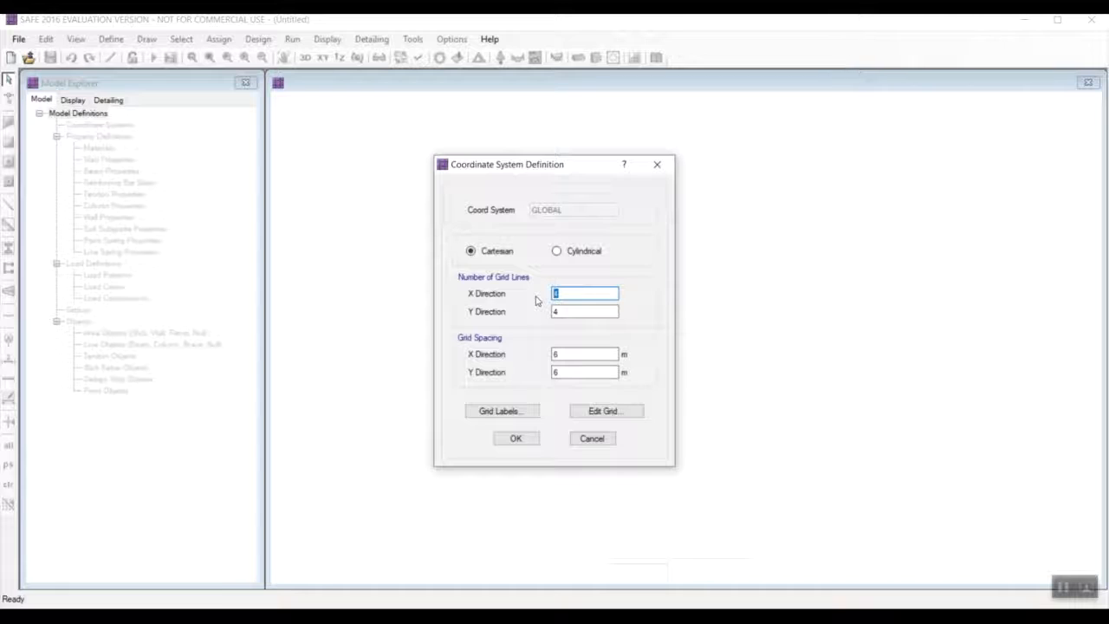
{"action": "type", "text": "19"}
{"action": "double_click", "coordinate": [583, 311]}
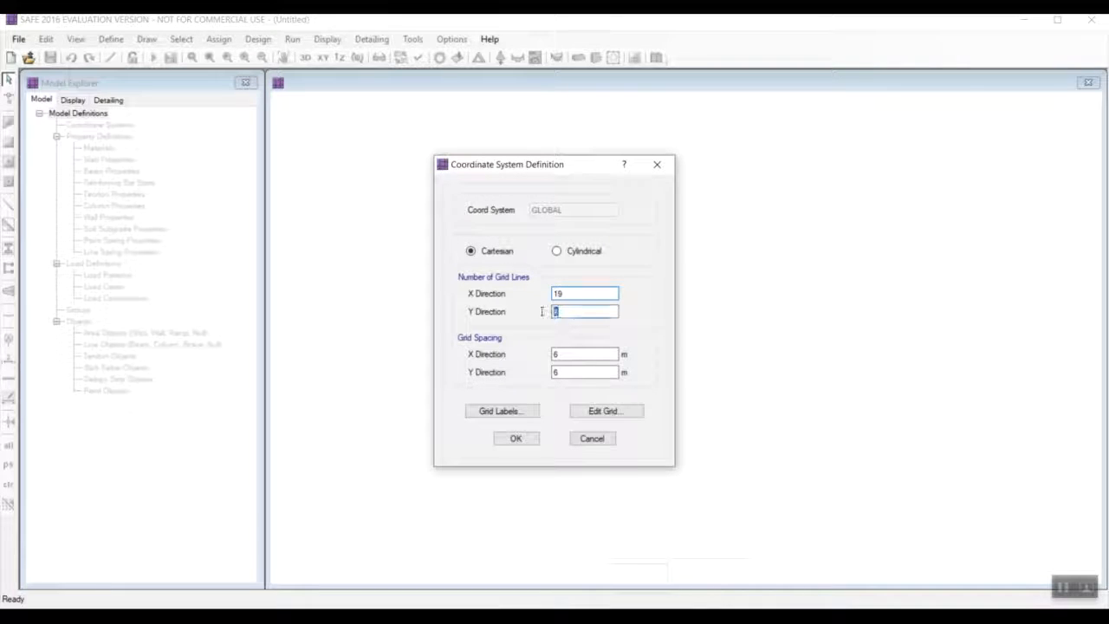
{"action": "double_click", "coordinate": [563, 353]}
{"action": "type", "text": "1"}
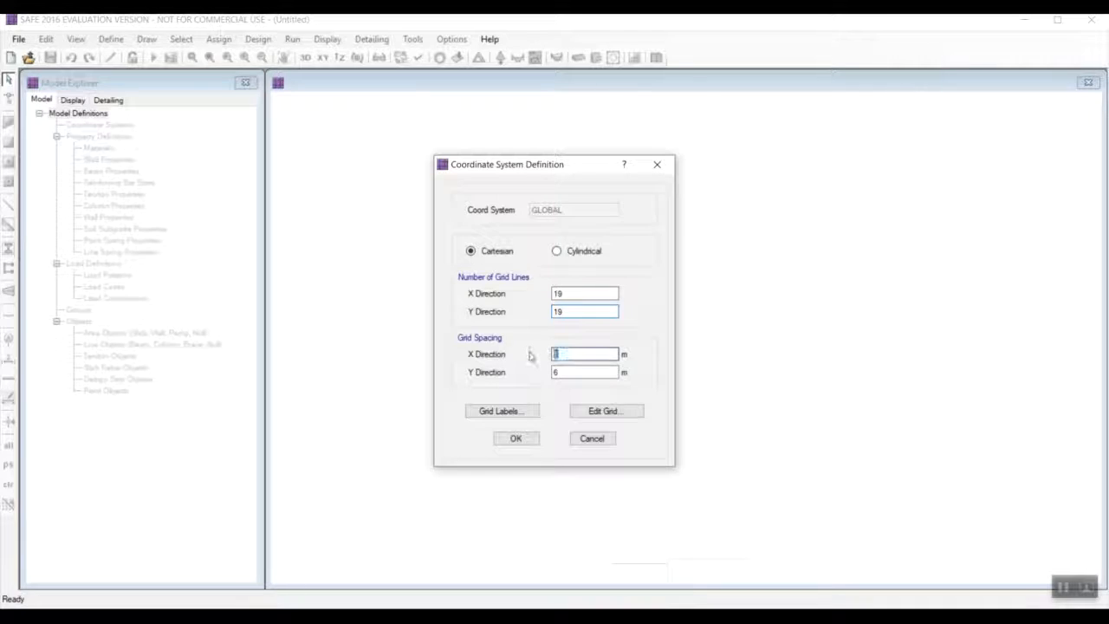
{"action": "double_click", "coordinate": [555, 372]}
{"action": "left_click", "coordinate": [516, 438]}
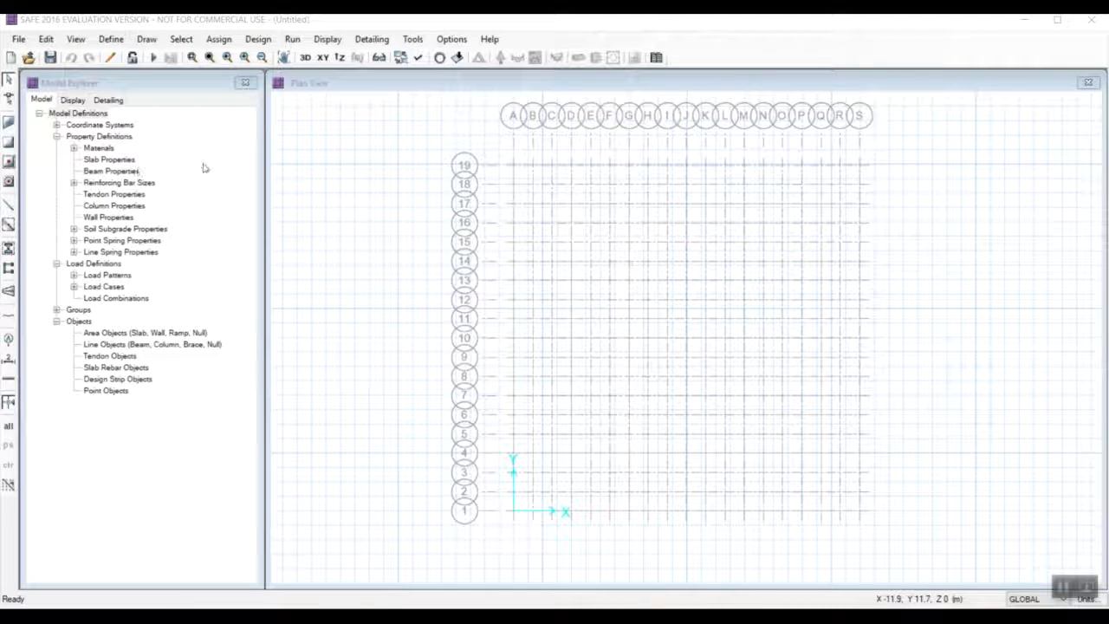
Add a new material named M40 and set its type to Concrete.
{"action": "left_click", "coordinate": [111, 39]}
{"action": "left_click", "coordinate": [141, 50]}
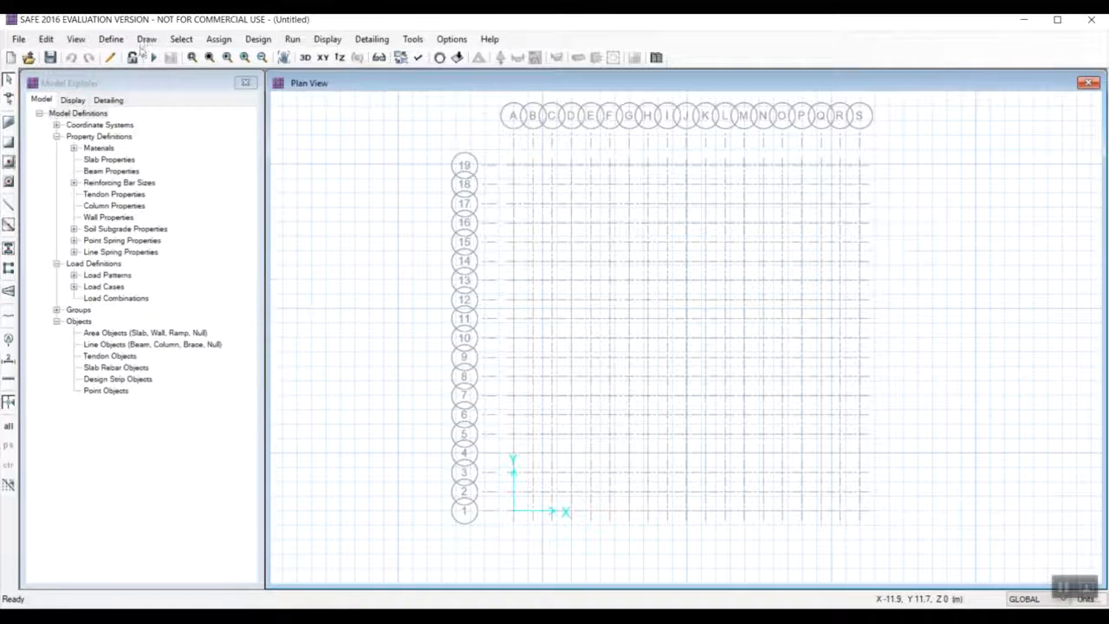
{"action": "left_click", "coordinate": [111, 39]}
{"action": "left_click", "coordinate": [130, 55]}
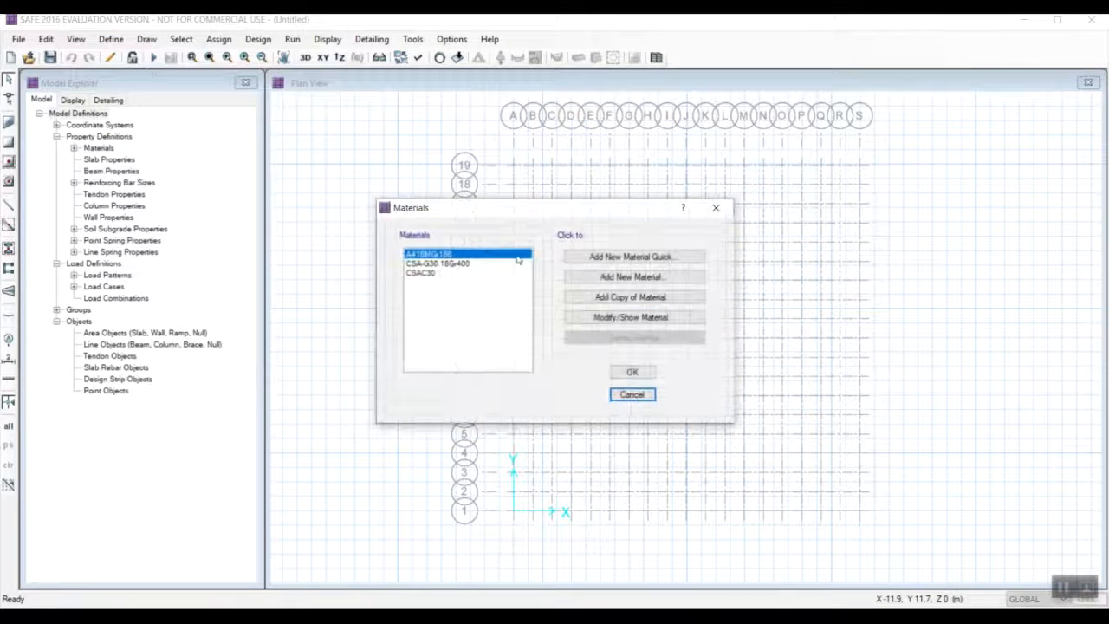
{"action": "left_click", "coordinate": [621, 278]}
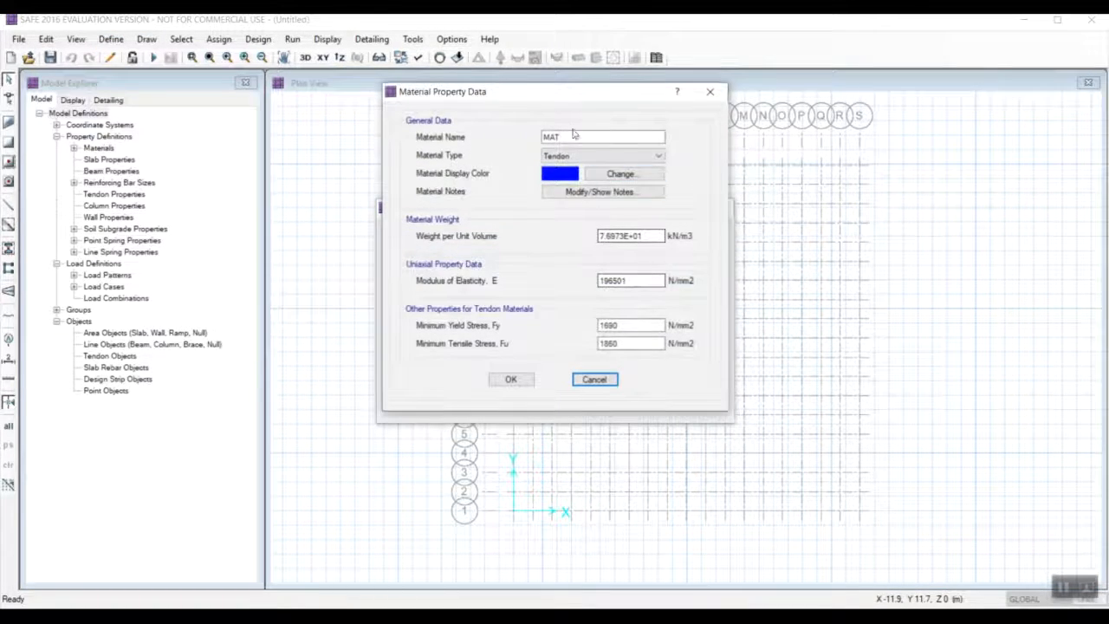
{"action": "left_click", "coordinate": [569, 136]}
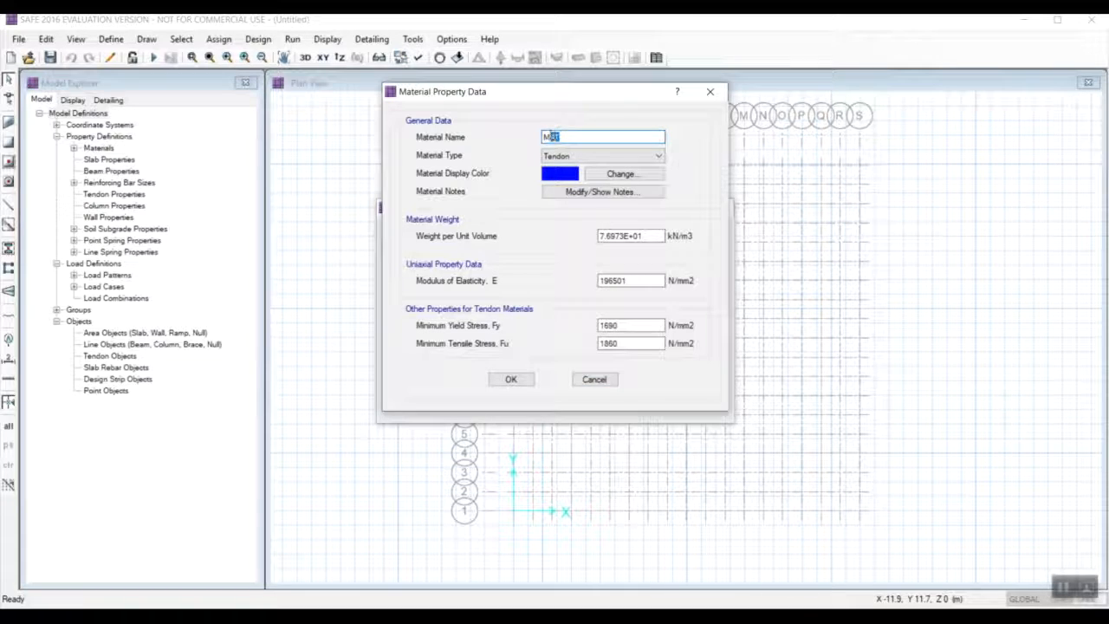
{"action": "type", "text": "40"}
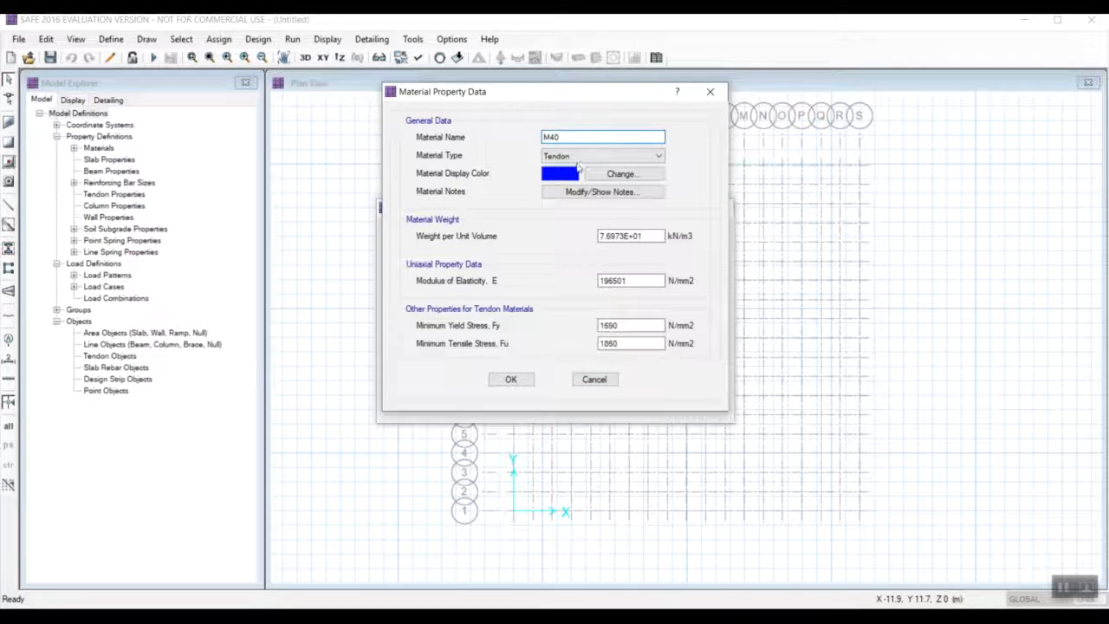
{"action": "left_click", "coordinate": [576, 156]}
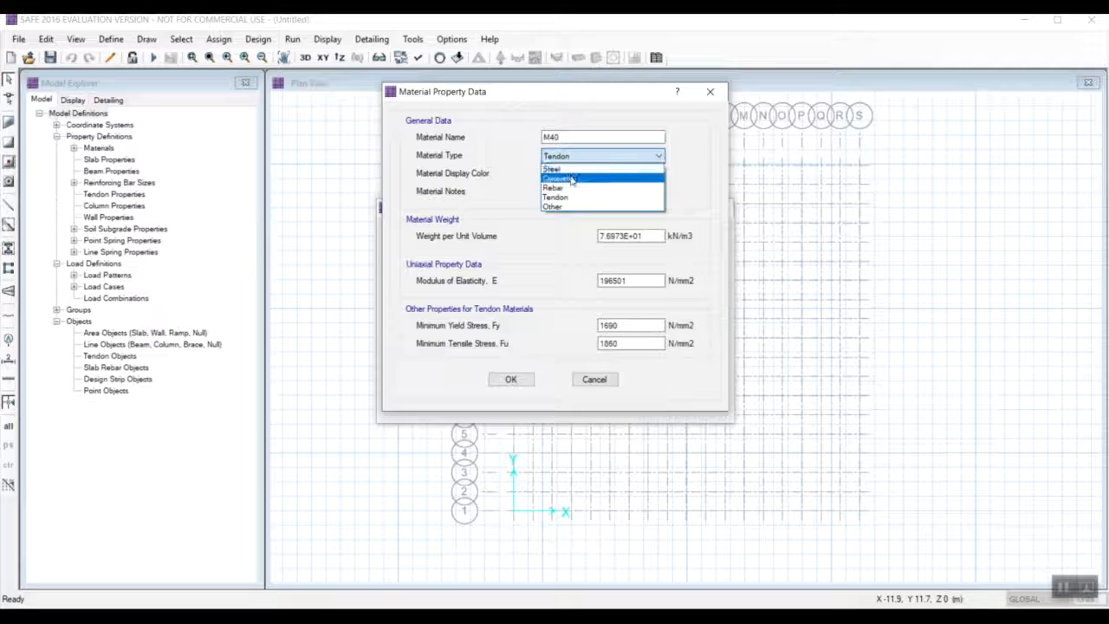
{"action": "left_click", "coordinate": [571, 178]}
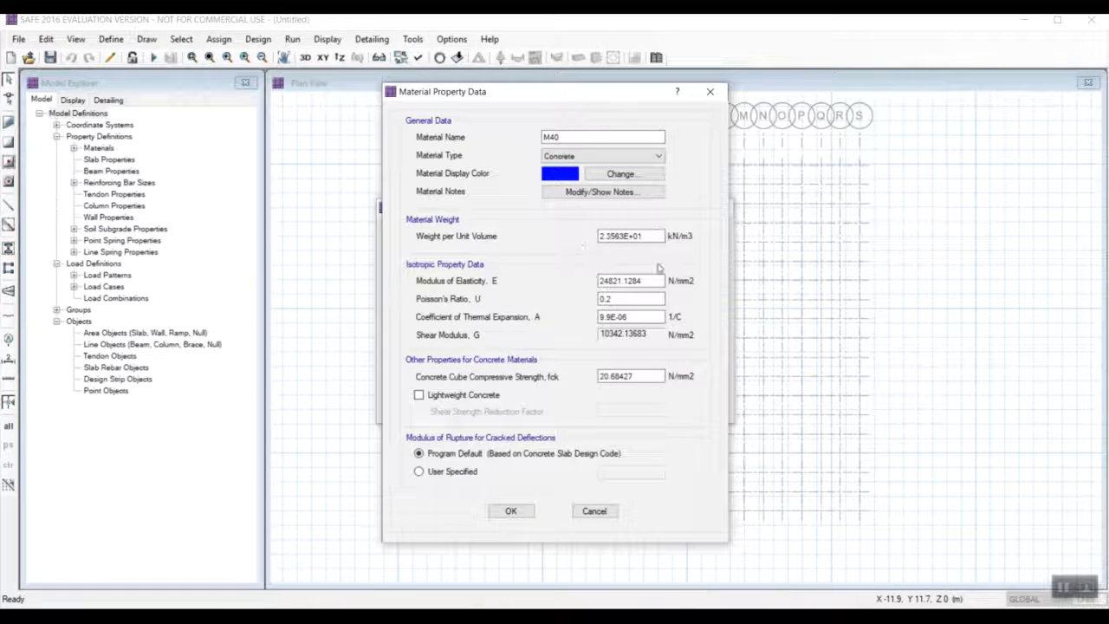
Set the M40 modulus of elasticity to 31622.7 N/mm2 and the coefficient of thermal expansion to 0.000005.
{"action": "left_click_drag", "start_coordinate": [660, 280], "coordinate": [585, 281]}
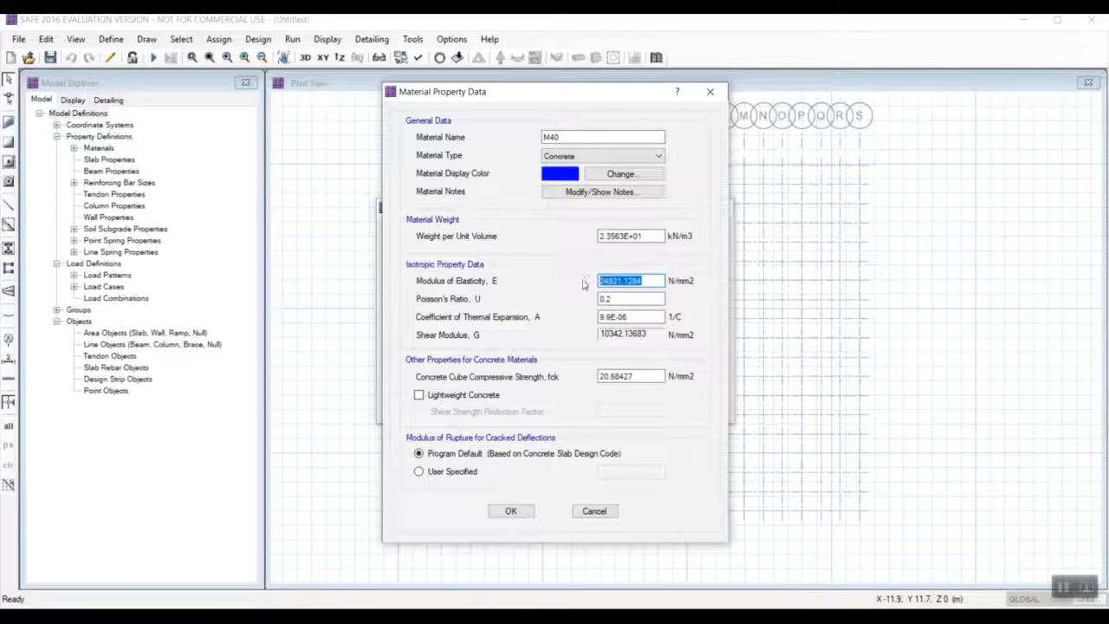
{"action": "type", "text": "31622.7"}
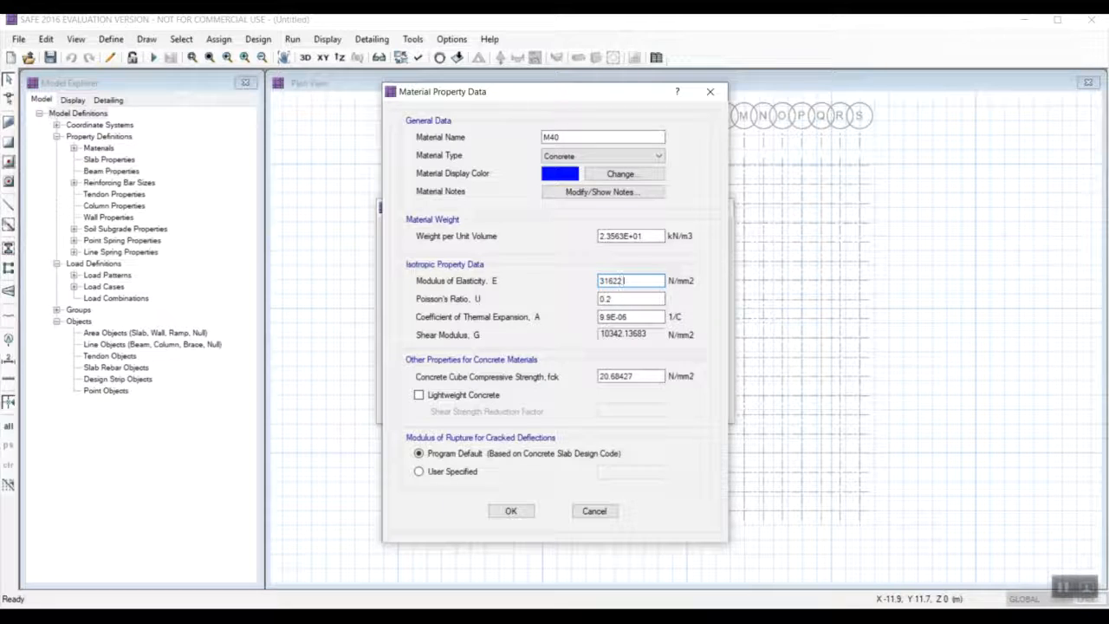
{"action": "left_click", "coordinate": [629, 317]}
{"action": "left_click_drag", "start_coordinate": [659, 317], "coordinate": [595, 319]}
{"action": "type", "text": "0.00"}
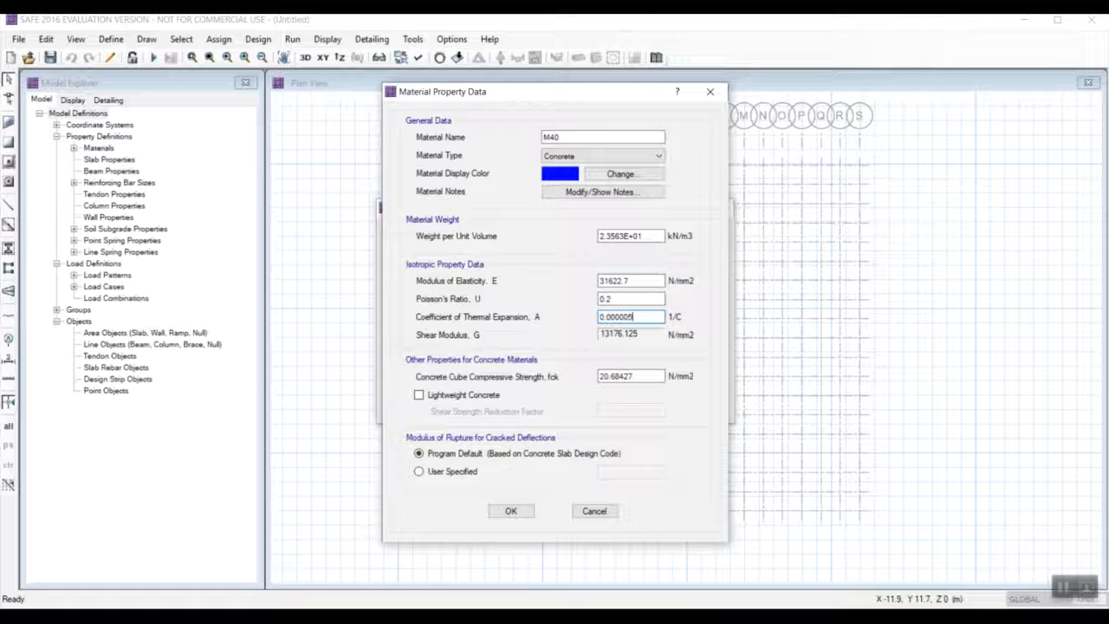
{"action": "type", "text": "0005"}
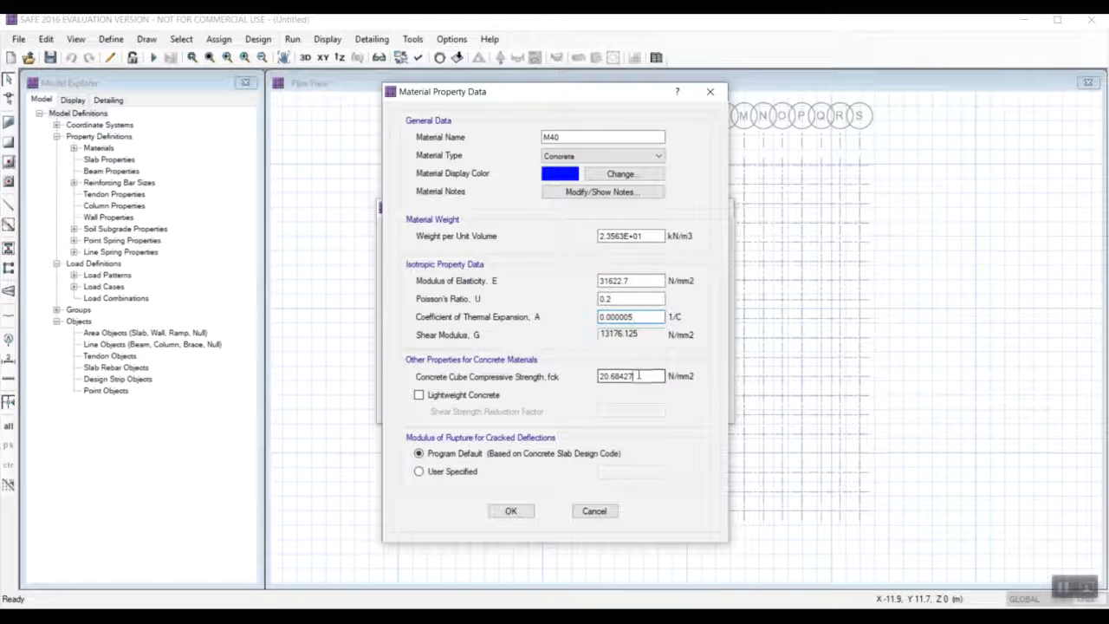
Set the M40 concrete cube compressive strength to 40 N/mm2 and accept the material.
{"action": "left_click_drag", "start_coordinate": [638, 375], "coordinate": [591, 375]}
{"action": "type", "text": "4"}
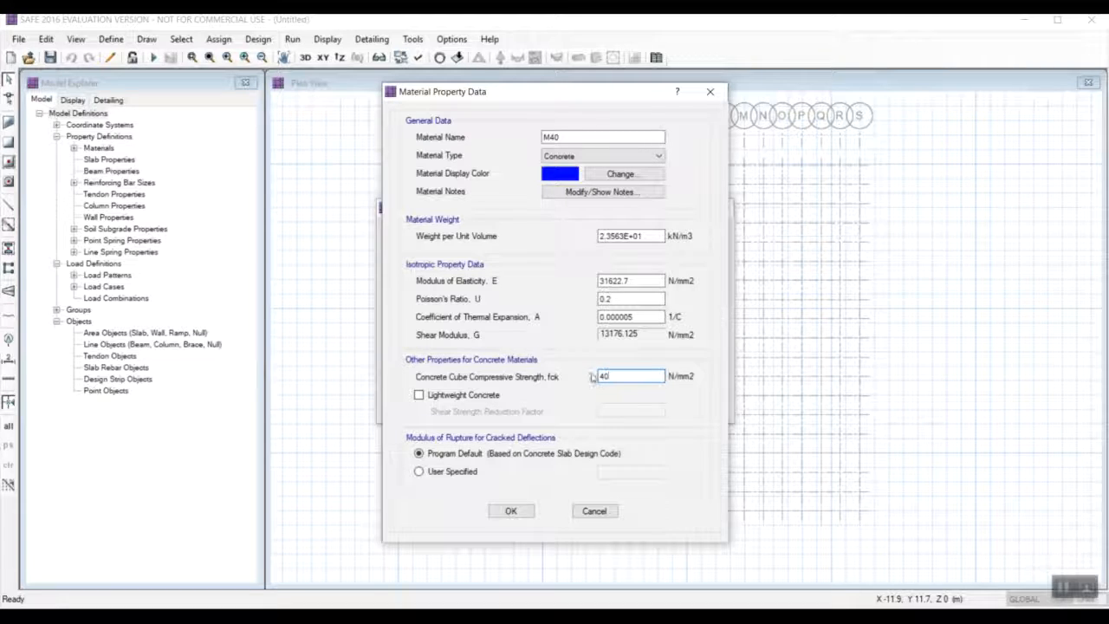
{"action": "type", "text": "0"}
{"action": "left_click", "coordinate": [511, 511]}
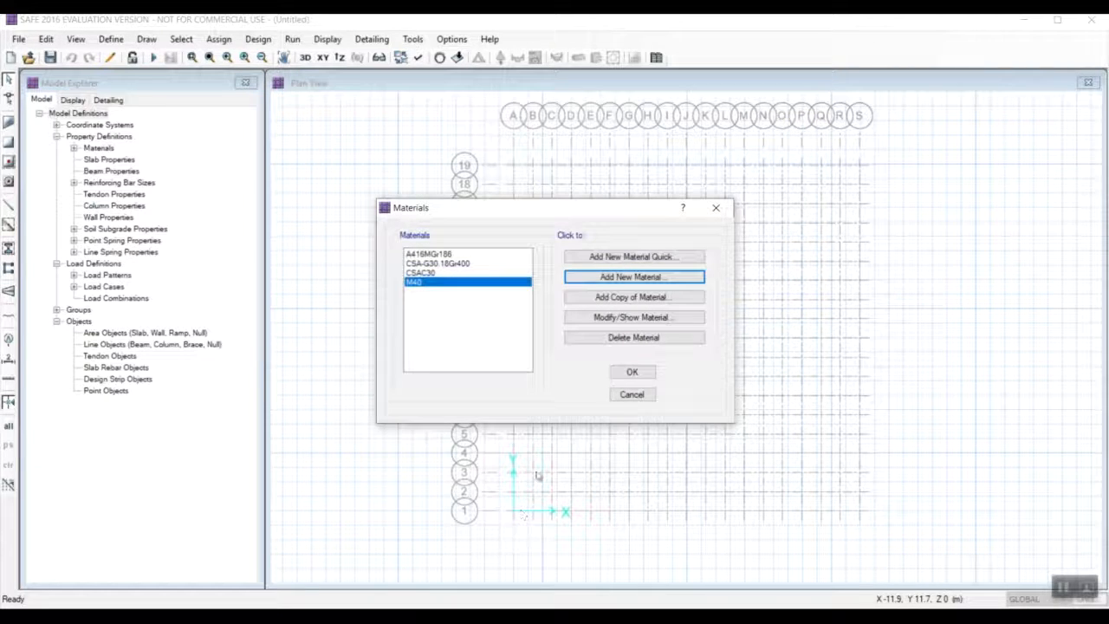
Add a copy of the M40 material, name it HYSD500 and change its type to Rebar.
{"action": "left_click", "coordinate": [633, 298]}
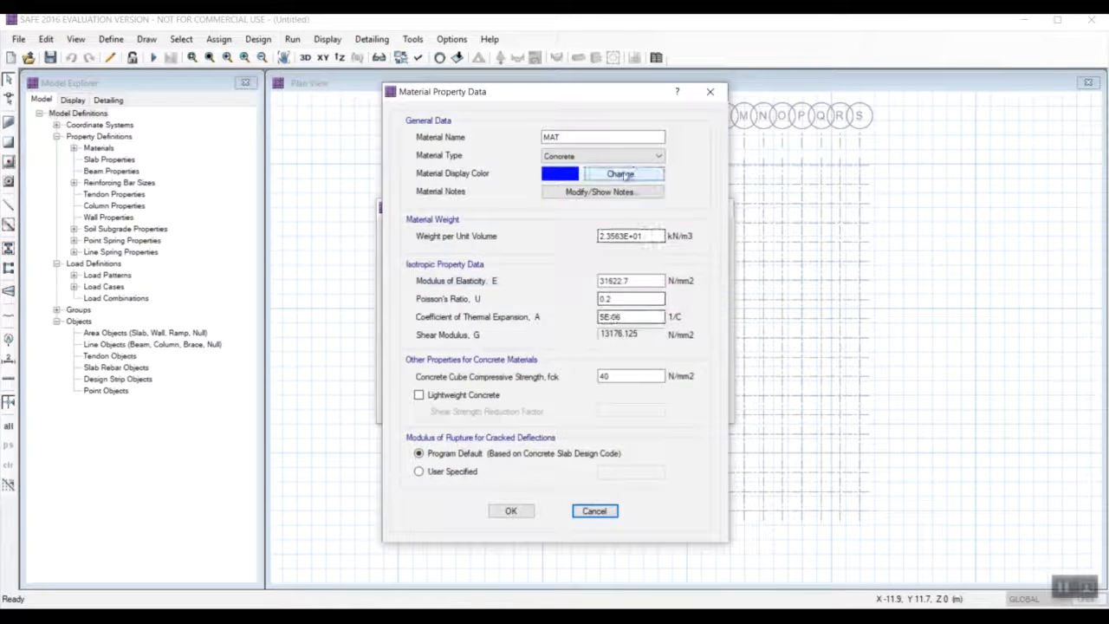
{"action": "left_click", "coordinate": [565, 156]}
{"action": "left_click", "coordinate": [559, 137]}
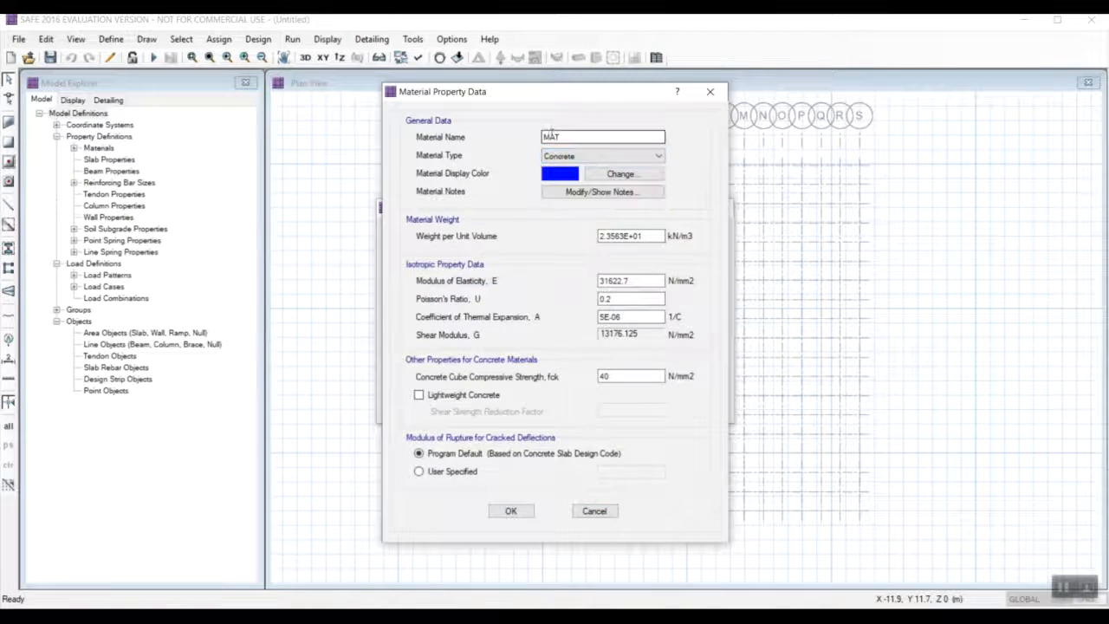
{"action": "double_click", "coordinate": [551, 137]}
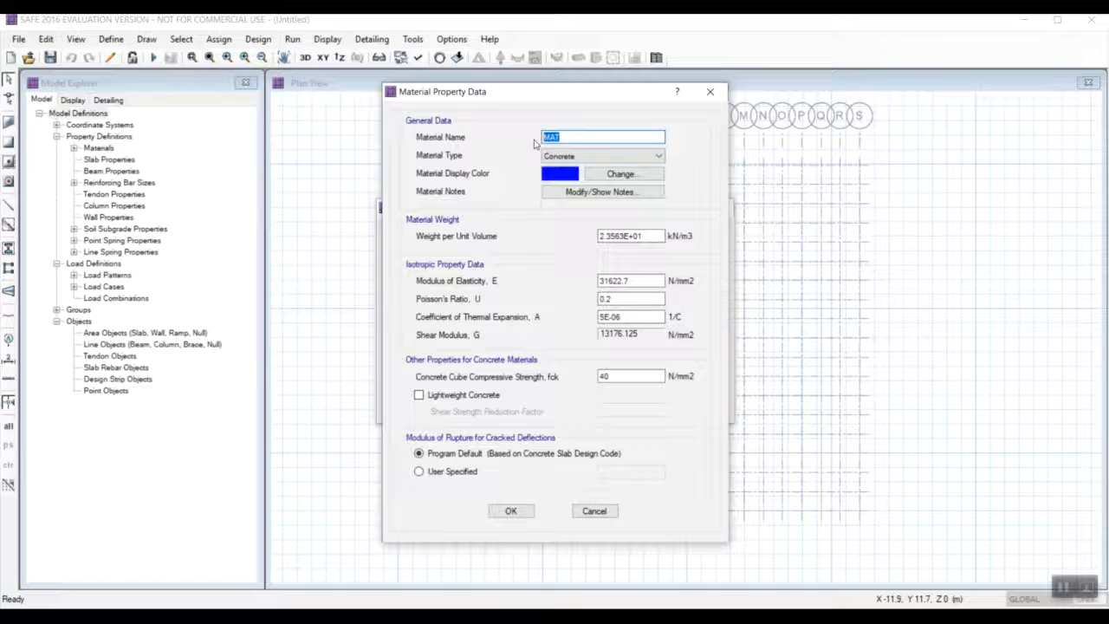
{"action": "type", "text": "hysd500"}
{"action": "left_click_drag", "start_coordinate": [560, 137], "coordinate": [532, 139]}
{"action": "type", "text": "HYSD500"}
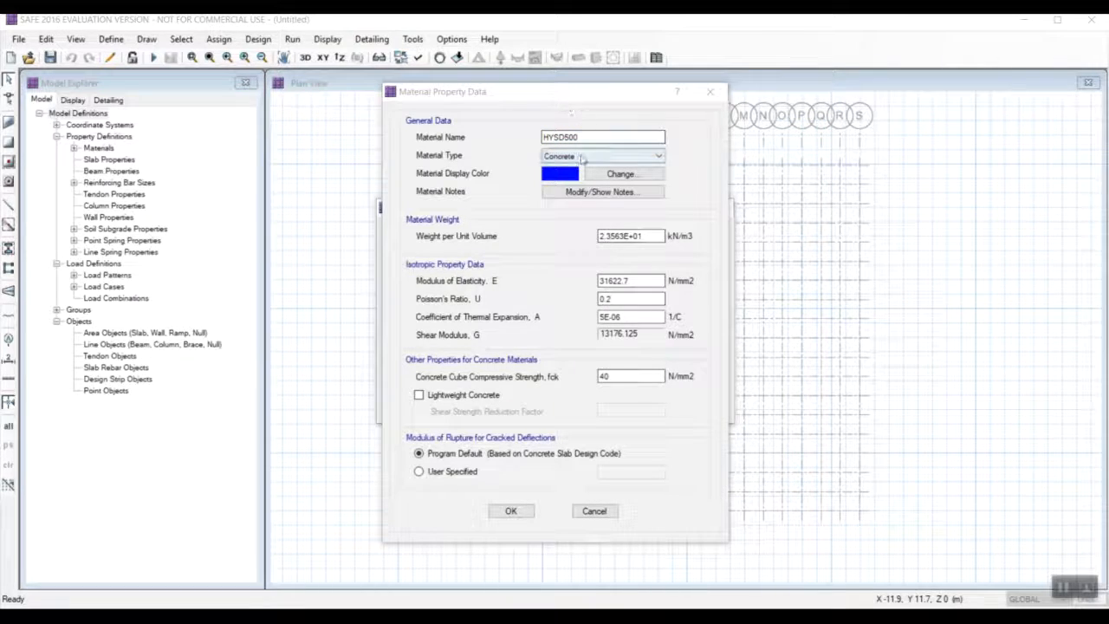
{"action": "left_click", "coordinate": [582, 156]}
{"action": "left_click", "coordinate": [577, 188]}
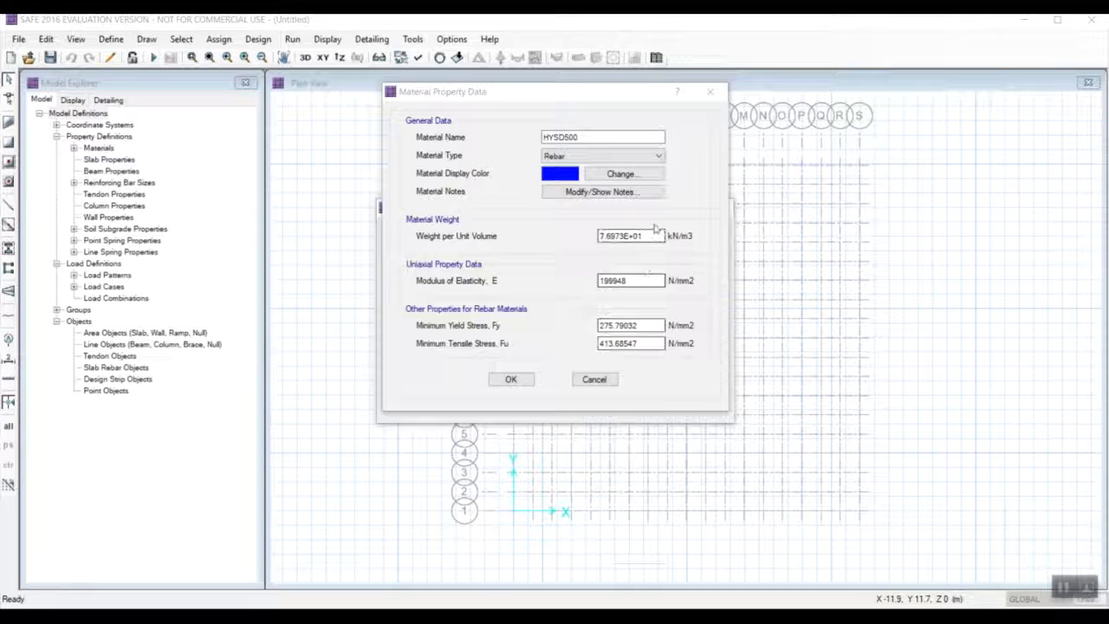
Set the HYSD500 weight per unit volume to 77 kN/m3 and its modulus of elasticity to 200000 N/mm2.
{"action": "left_click_drag", "start_coordinate": [656, 235], "coordinate": [585, 243]}
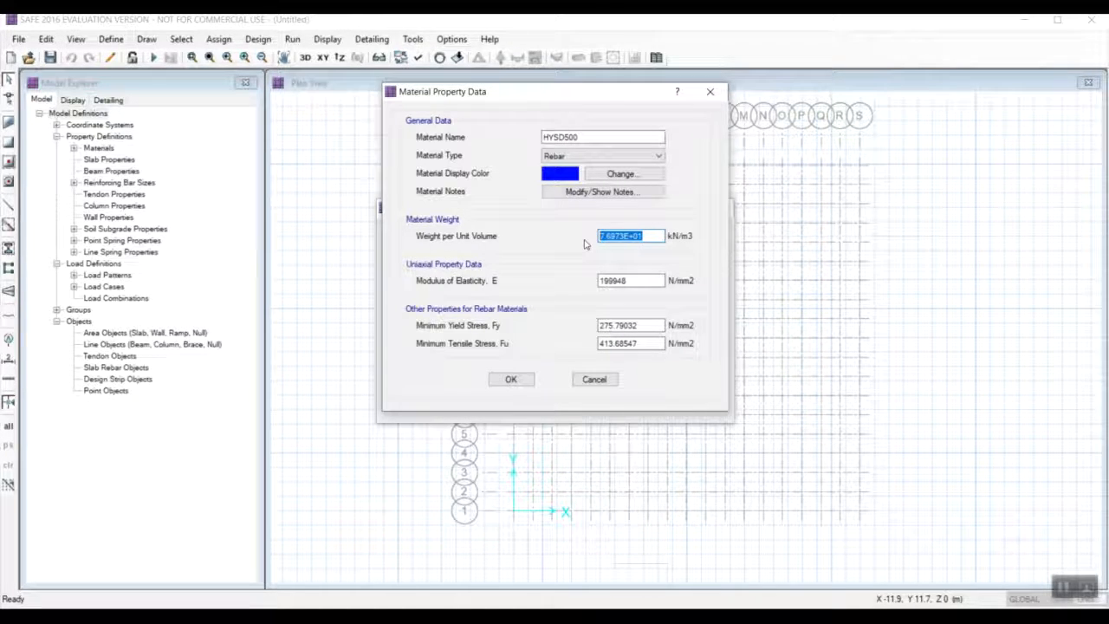
{"action": "type", "text": "77"}
{"action": "left_click_drag", "start_coordinate": [641, 278], "coordinate": [536, 278]}
{"action": "type", "text": "200000"}
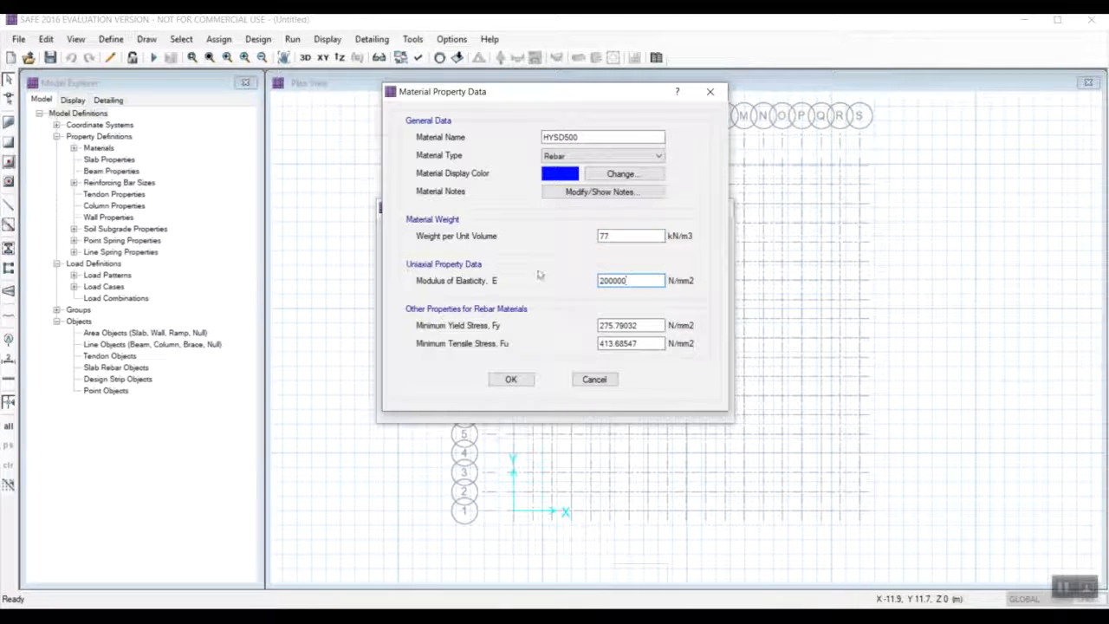
Set the HYSD500 minimum yield stress to 500 and minimum tensile stress to 545 N/mm2, and accept the material definitions.
{"action": "left_click_drag", "start_coordinate": [641, 325], "coordinate": [565, 319]}
{"action": "type", "text": "500"}
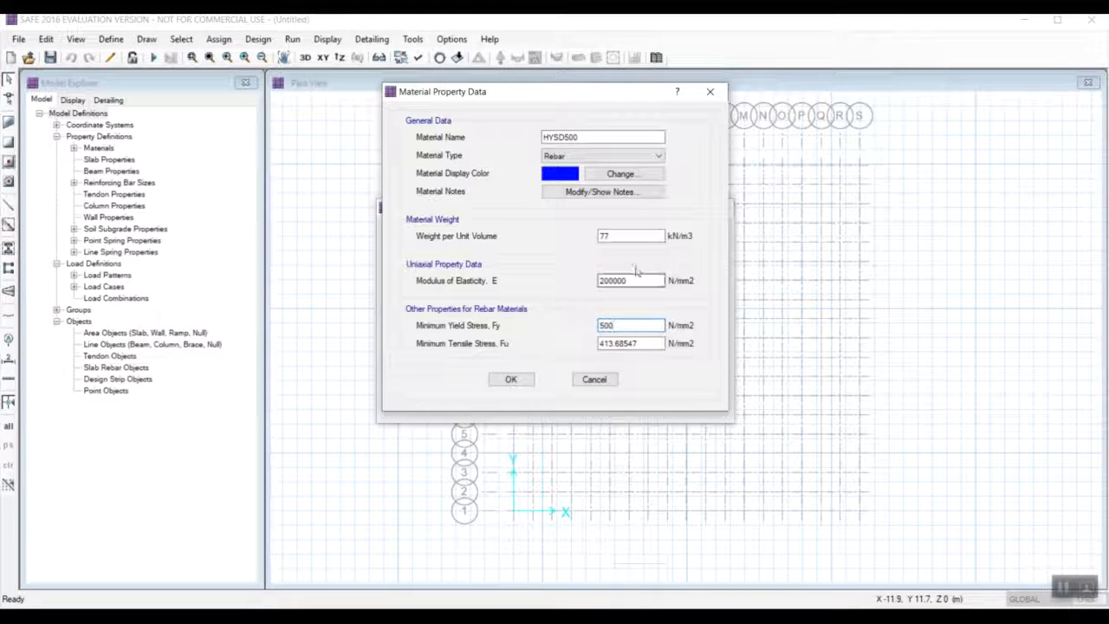
{"action": "left_click_drag", "start_coordinate": [651, 343], "coordinate": [541, 336]}
{"action": "type", "text": "5"}
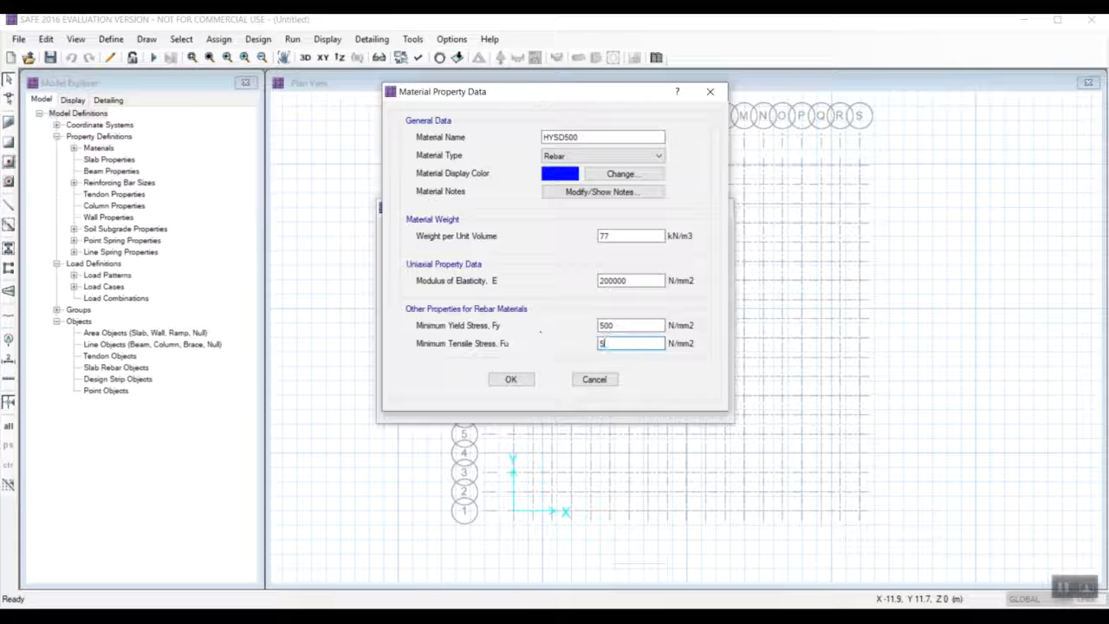
{"action": "type", "text": "45"}
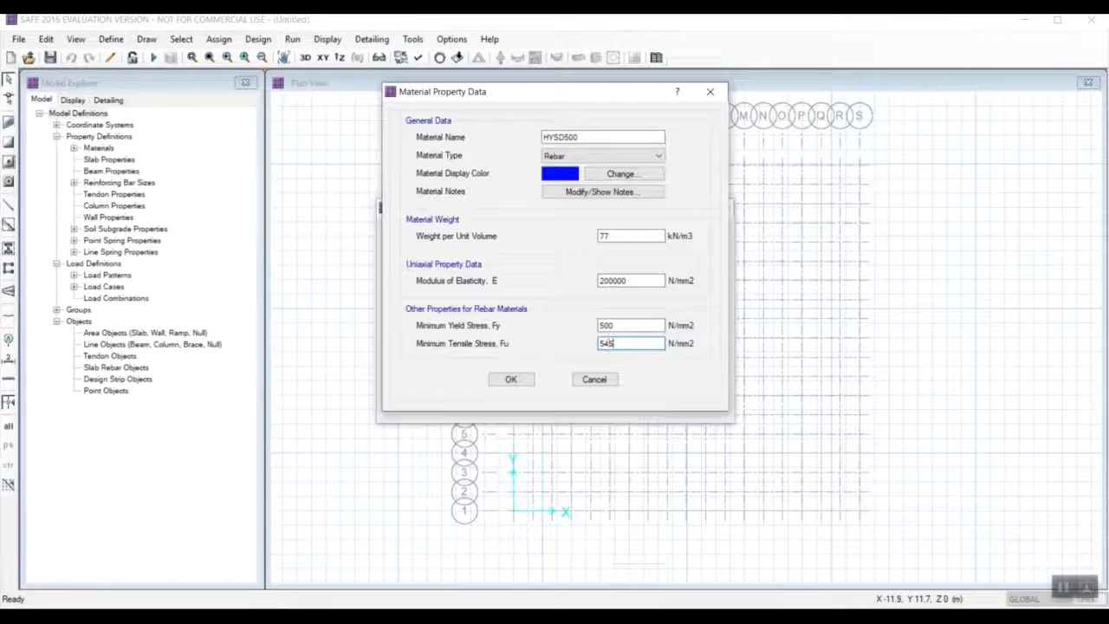
{"action": "left_click", "coordinate": [511, 379]}
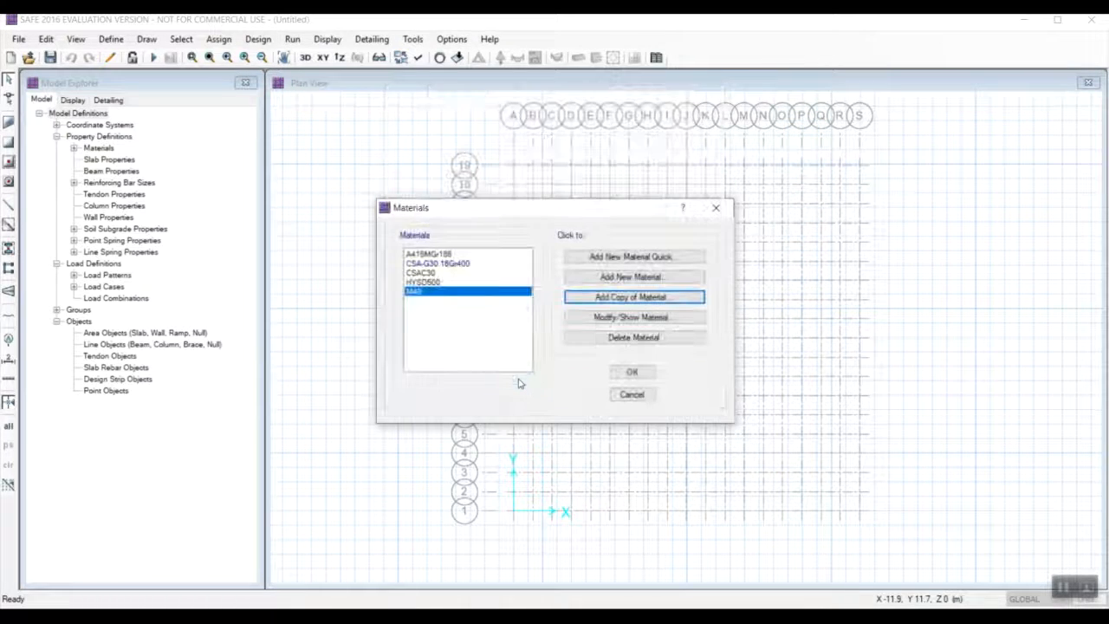
{"action": "left_click", "coordinate": [630, 373]}
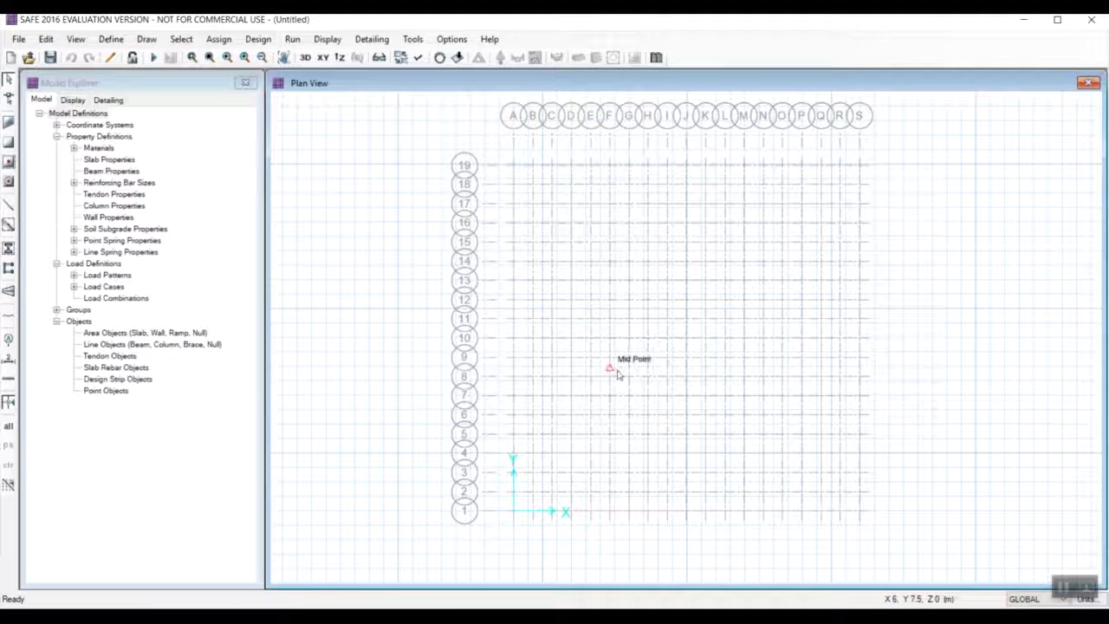
Add a new slab property and assign M40 as its slab material.
{"action": "left_click", "coordinate": [120, 41]}
{"action": "left_click", "coordinate": [135, 76]}
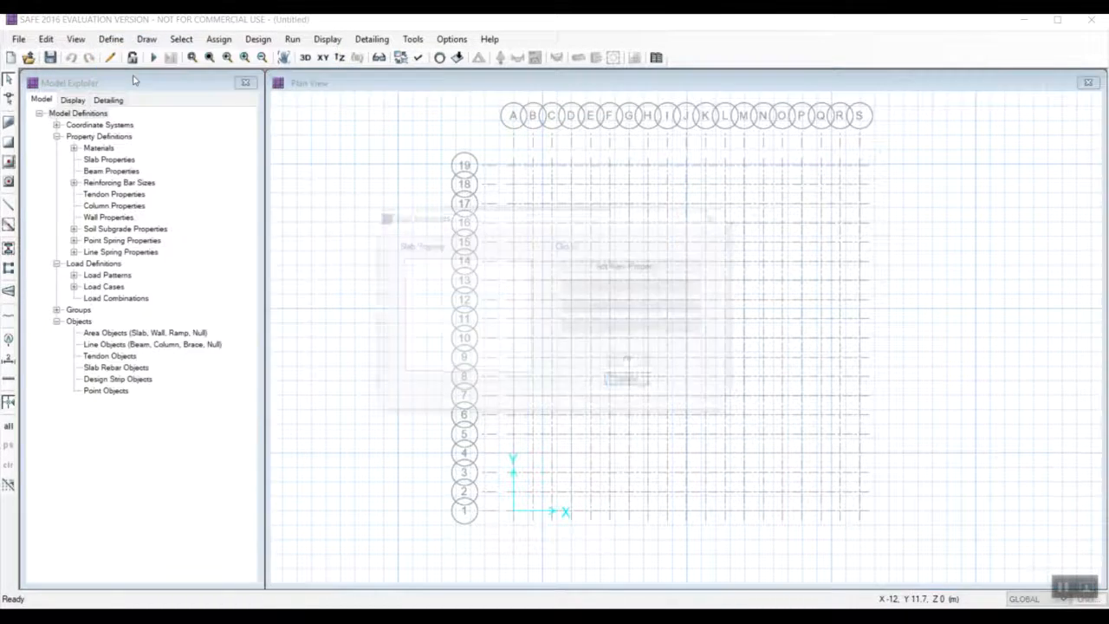
{"action": "left_click", "coordinate": [641, 265]}
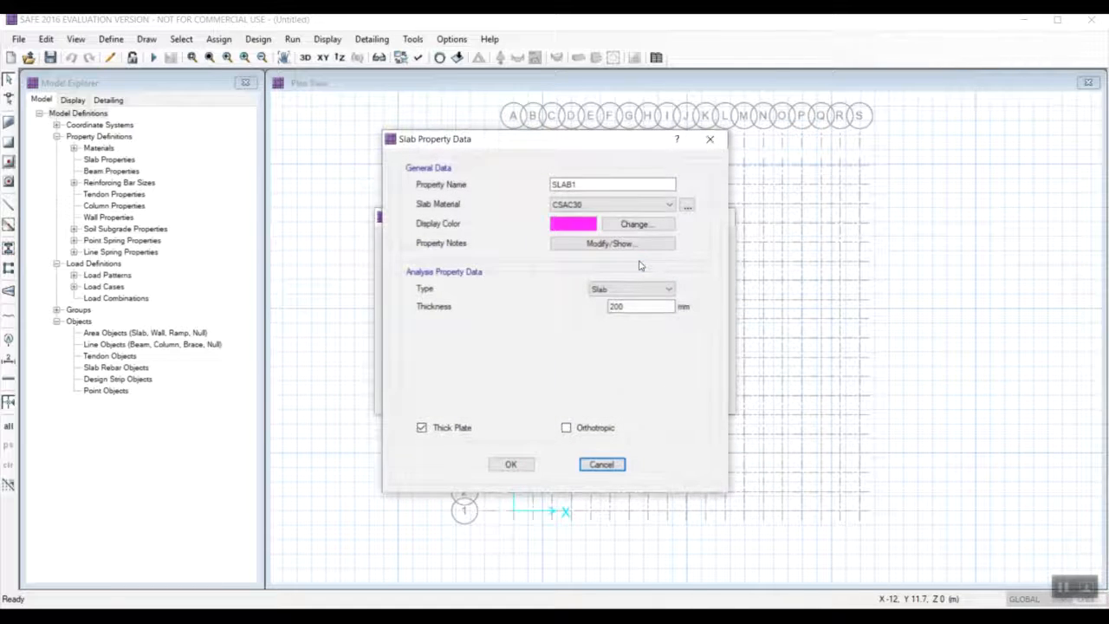
{"action": "left_click", "coordinate": [594, 206]}
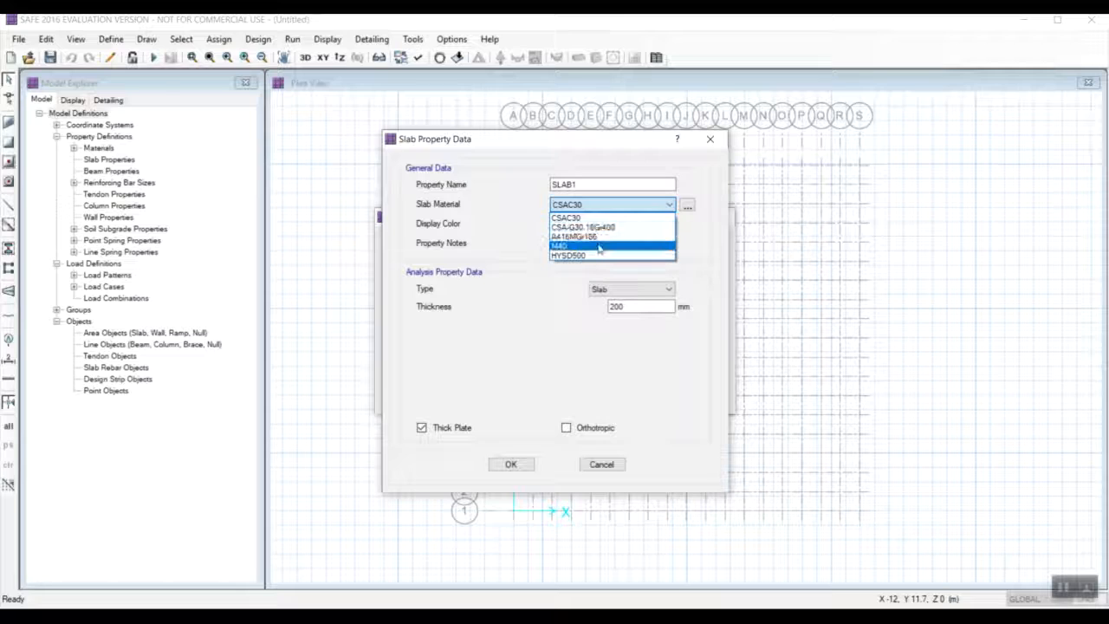
{"action": "left_click", "coordinate": [599, 247]}
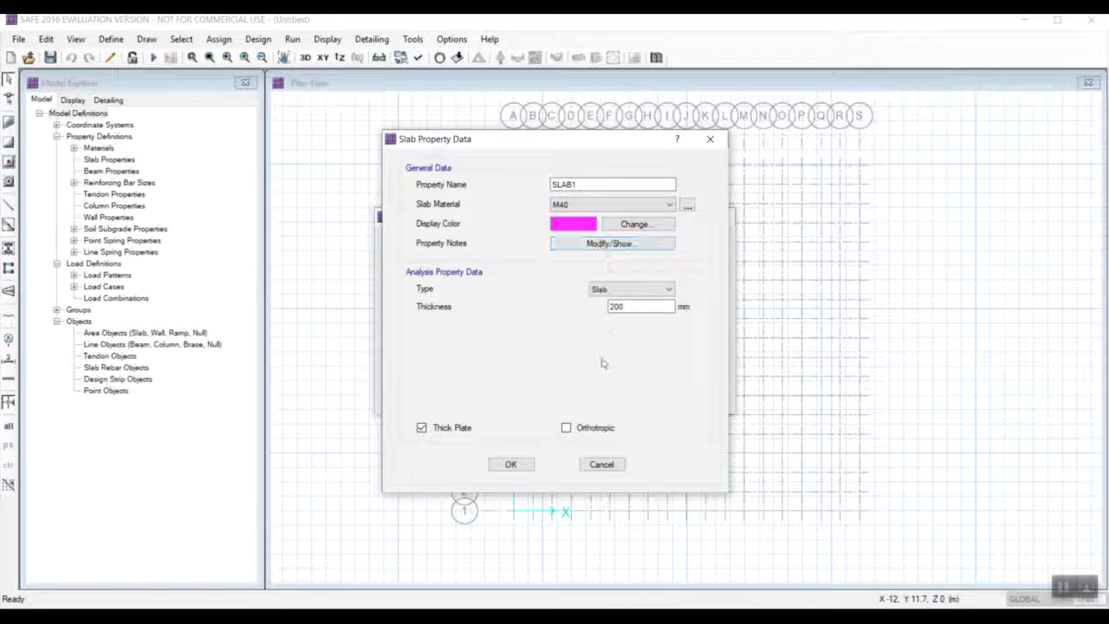
Set the new slab property's type to Mat and its thickness to 900 mm, and accept the slab properties.
{"action": "left_click", "coordinate": [625, 294]}
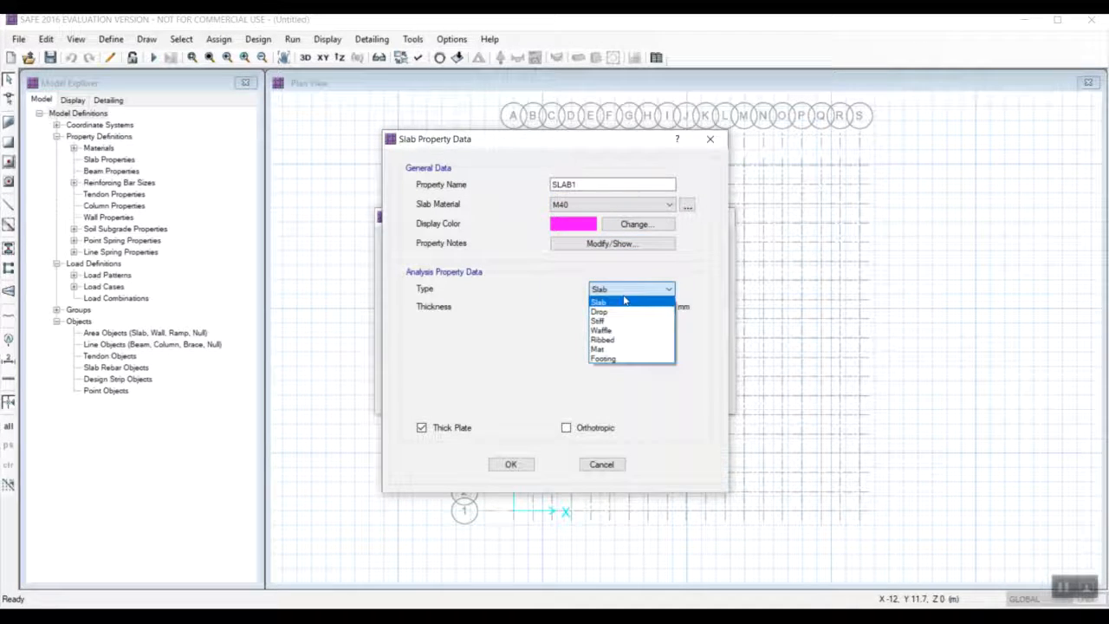
{"action": "left_click", "coordinate": [622, 345]}
{"action": "left_click", "coordinate": [633, 307]}
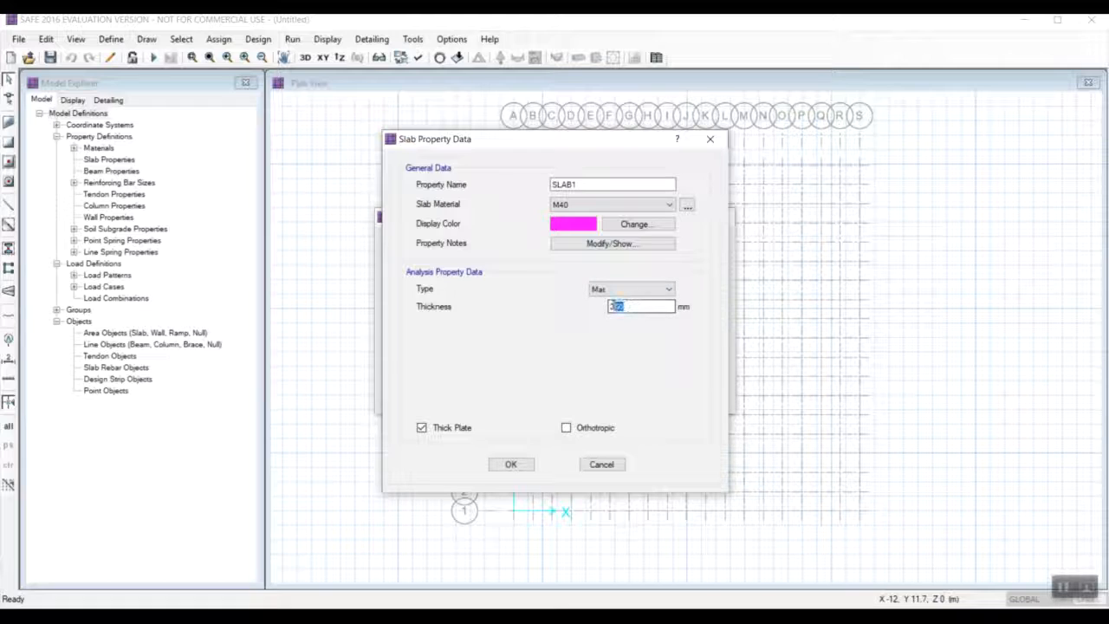
{"action": "left_click_drag", "start_coordinate": [610, 306], "coordinate": [592, 301]}
{"action": "type", "text": "900"}
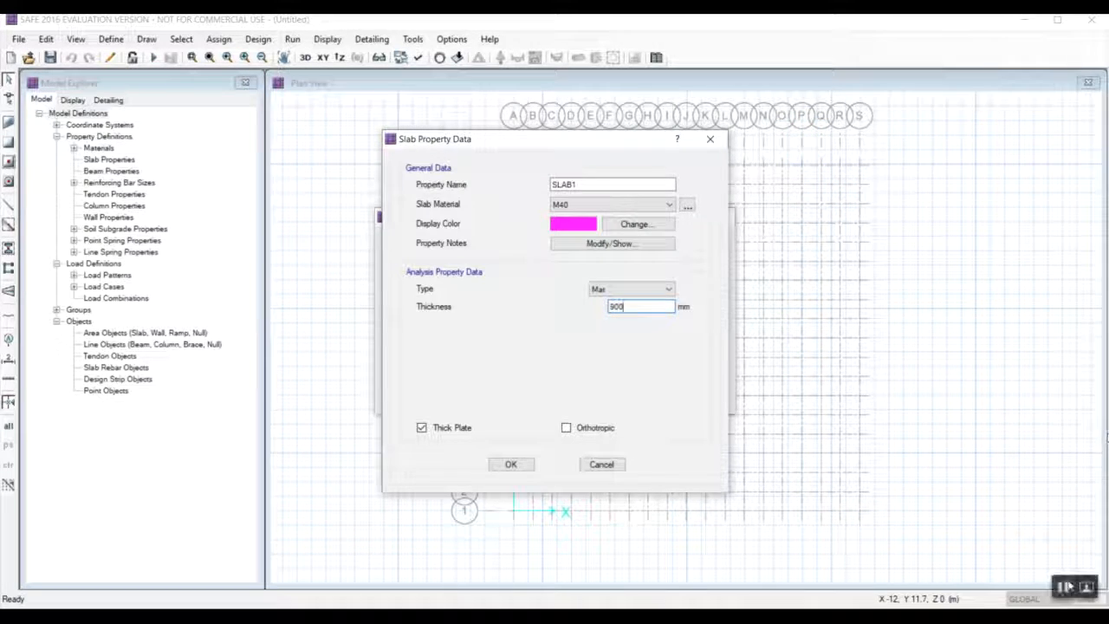
{"action": "left_click", "coordinate": [1065, 588]}
{"action": "left_click", "coordinate": [510, 463]}
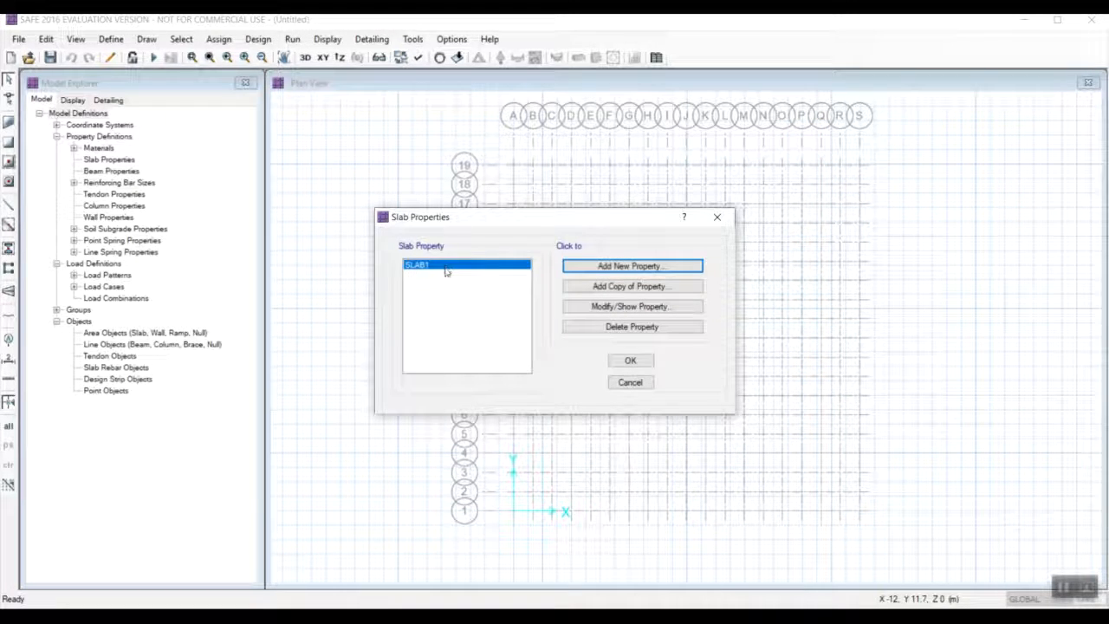
{"action": "left_click", "coordinate": [630, 360]}
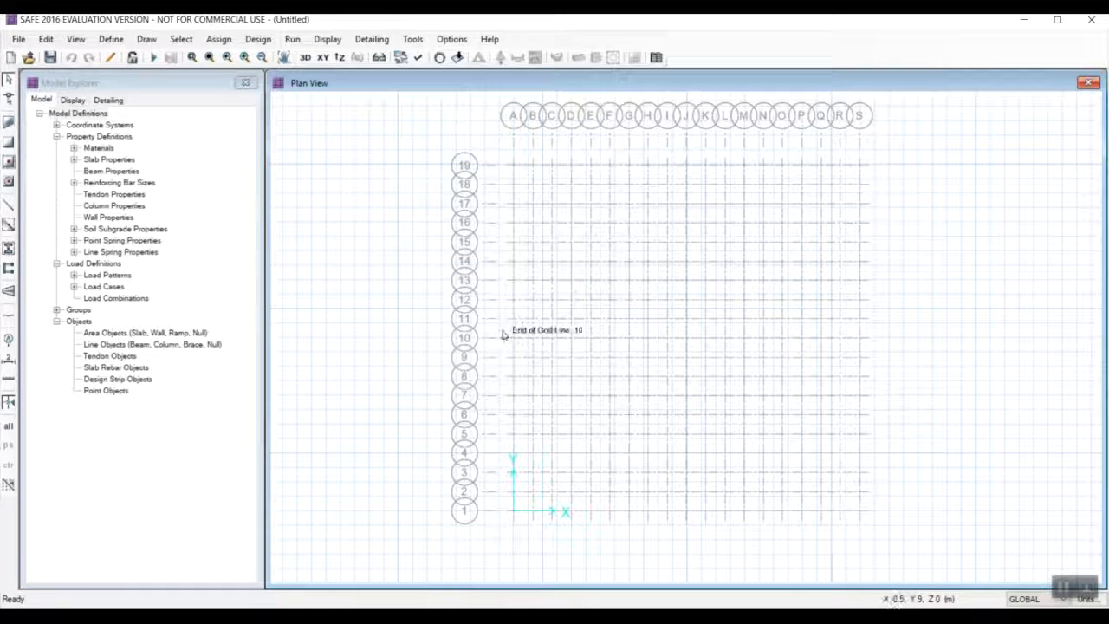
Add a new column property named COL500X500 and assign M40 as its material.
{"action": "left_click", "coordinate": [110, 39]}
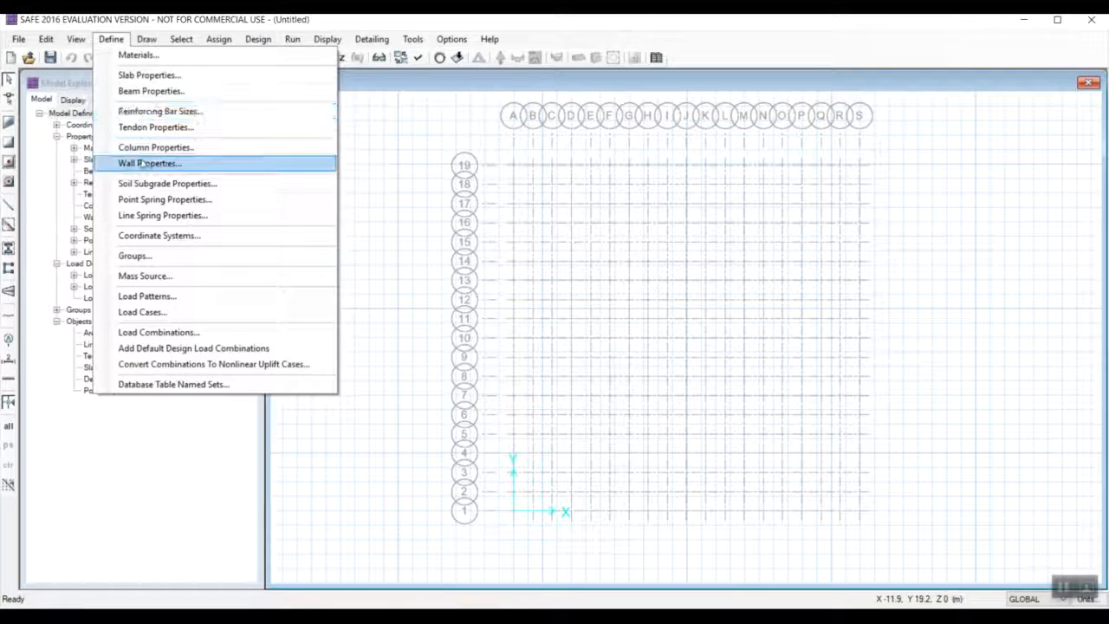
{"action": "left_click", "coordinate": [1065, 588]}
{"action": "left_click", "coordinate": [114, 46]}
{"action": "left_click", "coordinate": [111, 39]}
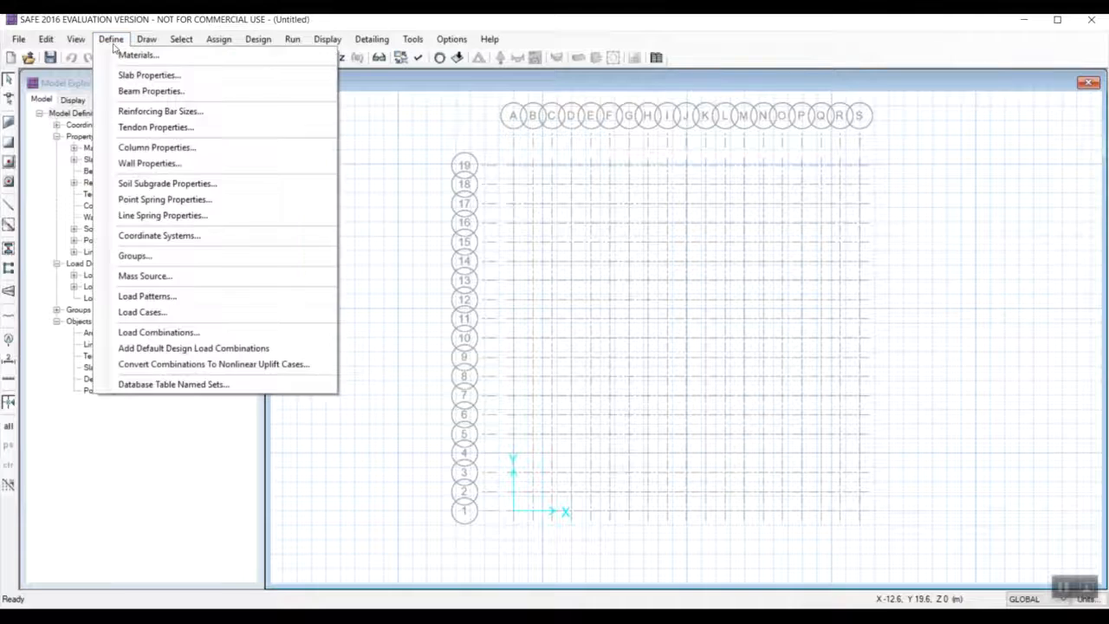
{"action": "left_click", "coordinate": [158, 147]}
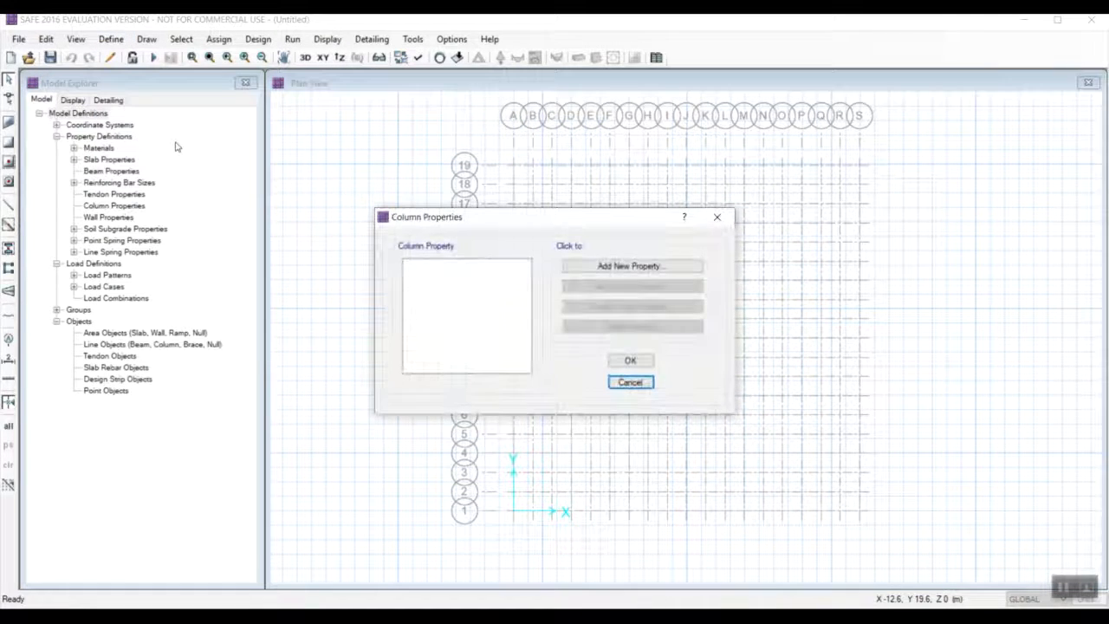
{"action": "left_click", "coordinate": [636, 268]}
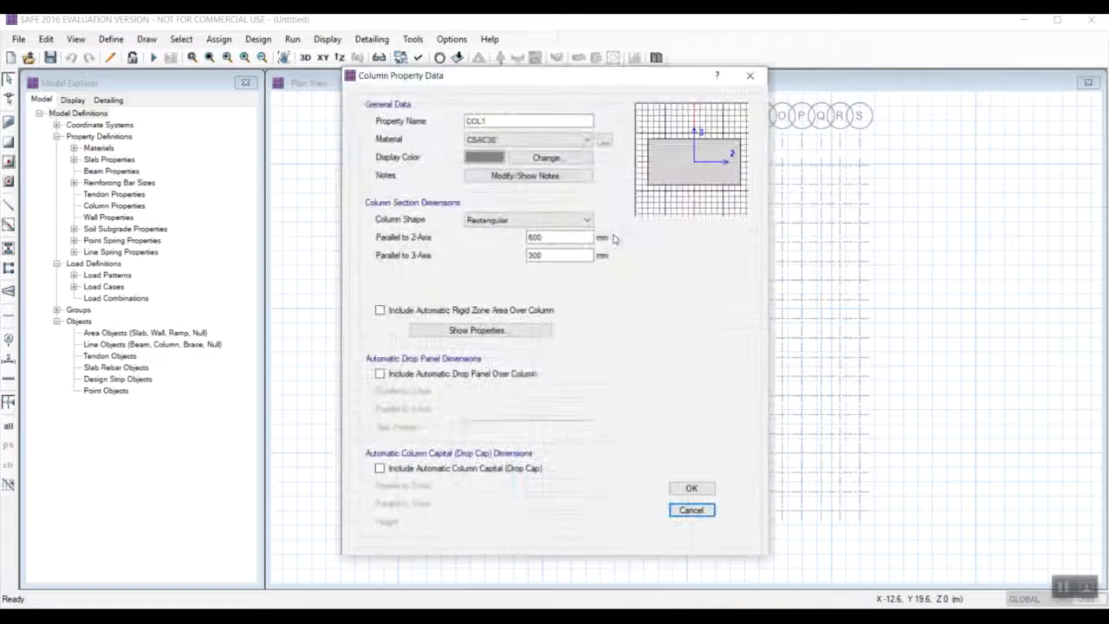
{"action": "left_click_drag", "start_coordinate": [491, 121], "coordinate": [480, 121]}
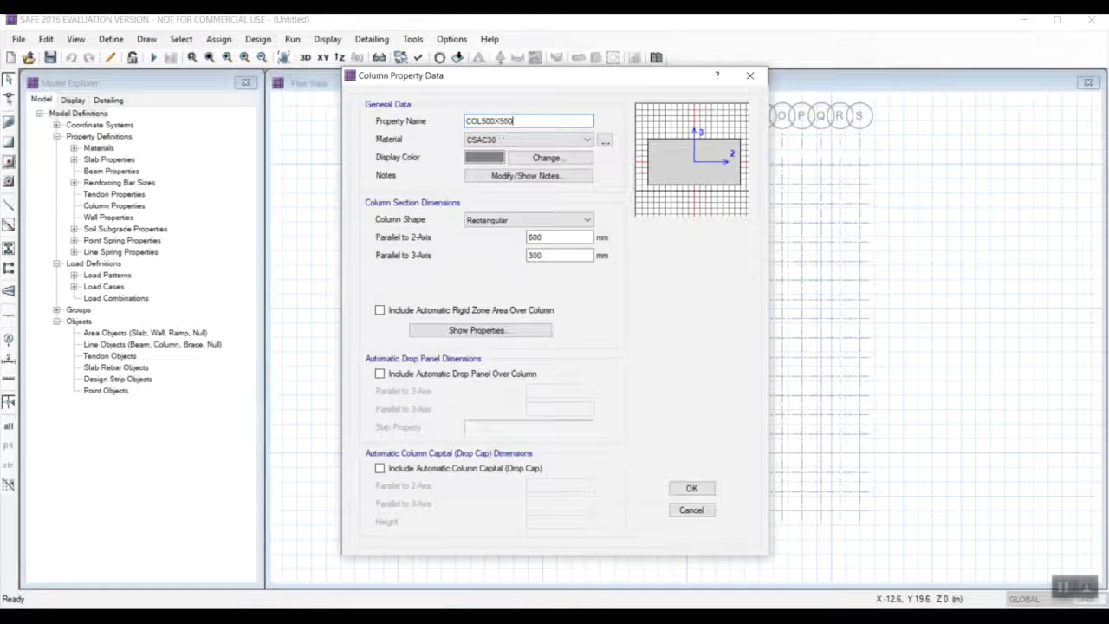
{"action": "left_click", "coordinate": [519, 140]}
{"action": "left_click", "coordinate": [493, 187]}
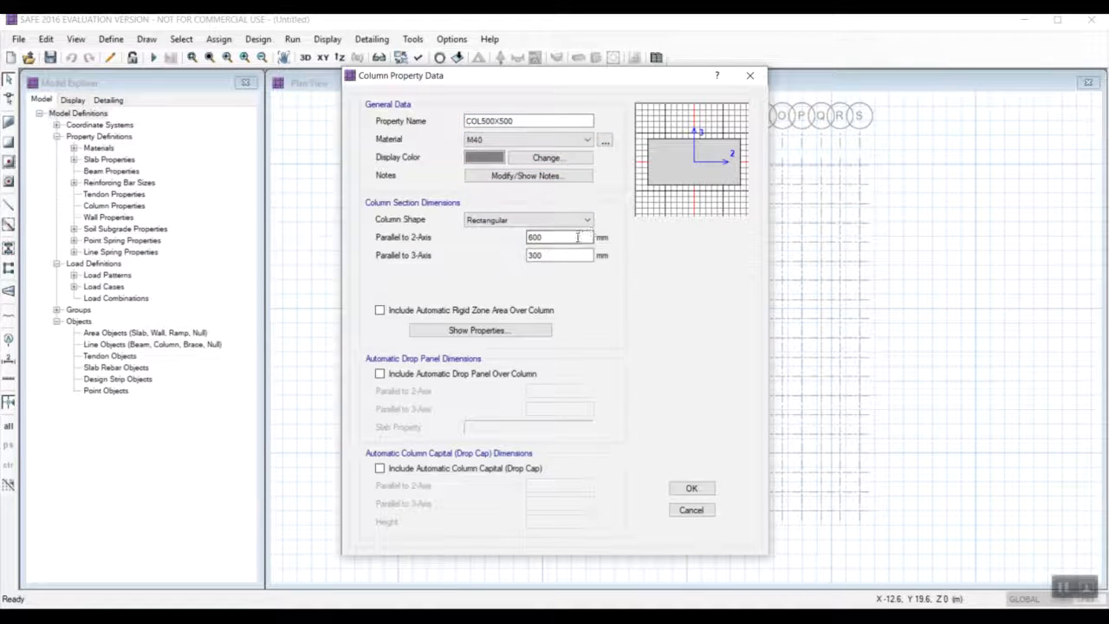
Set the COL500X500 section dimensions to 500 mm parallel to both the 2-axis and 3-axis, and accept the property.
{"action": "left_click_drag", "start_coordinate": [565, 240], "coordinate": [524, 240]}
{"action": "type", "text": "500"}
{"action": "key", "text": "Tab"}
{"action": "type", "text": "500"}
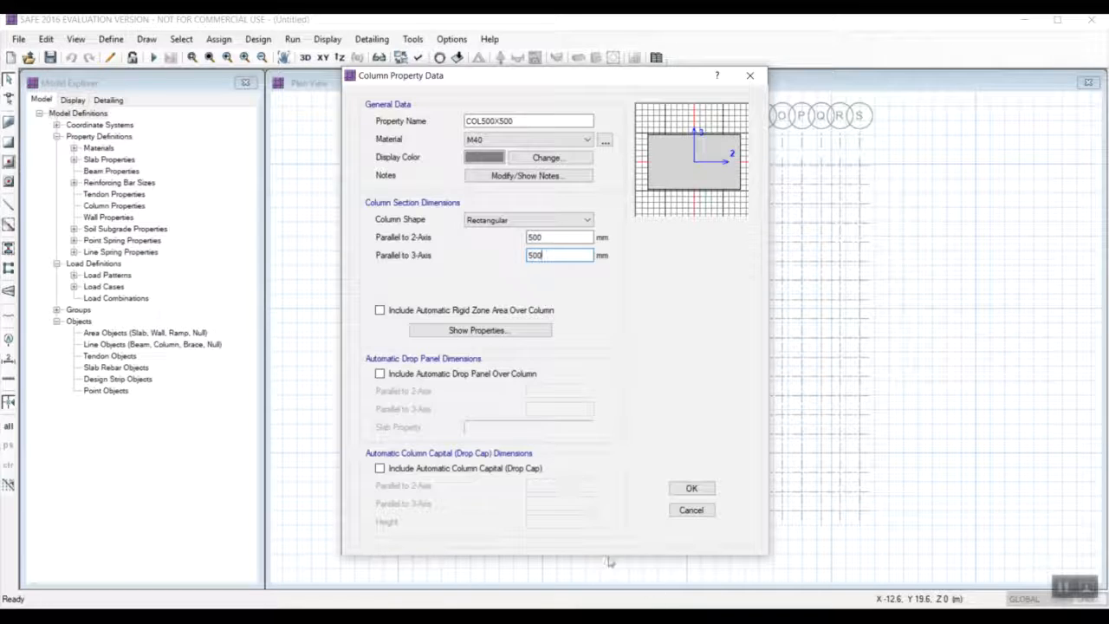
{"action": "left_click", "coordinate": [686, 489]}
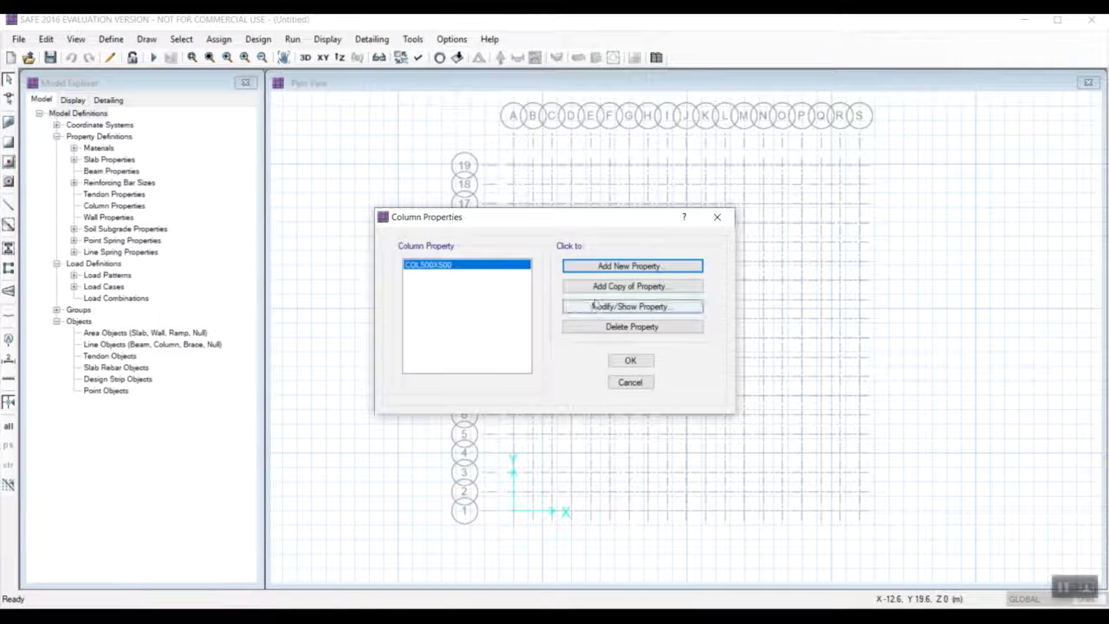
Add a copy of the column property named COL600X600 with dimensions of 600 by 600 mm, and accept the column properties.
{"action": "left_click", "coordinate": [599, 290]}
{"action": "left_click_drag", "start_coordinate": [491, 120], "coordinate": [482, 115]}
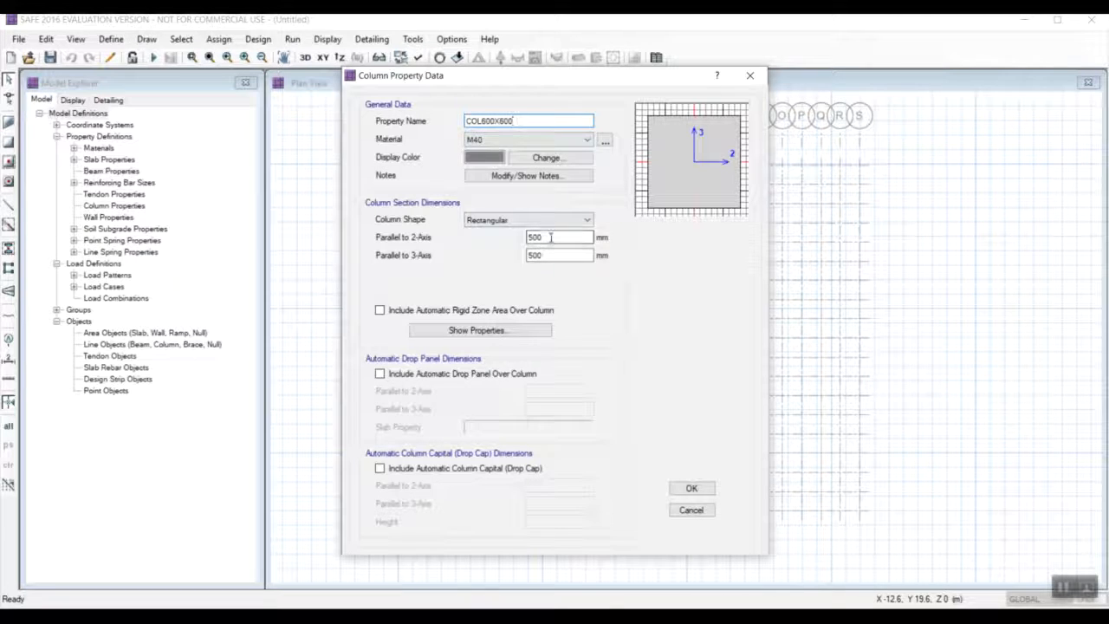
{"action": "left_click_drag", "start_coordinate": [545, 237], "coordinate": [523, 238]}
{"action": "type", "text": "6"}
{"action": "left_click_drag", "start_coordinate": [548, 254], "coordinate": [514, 255]}
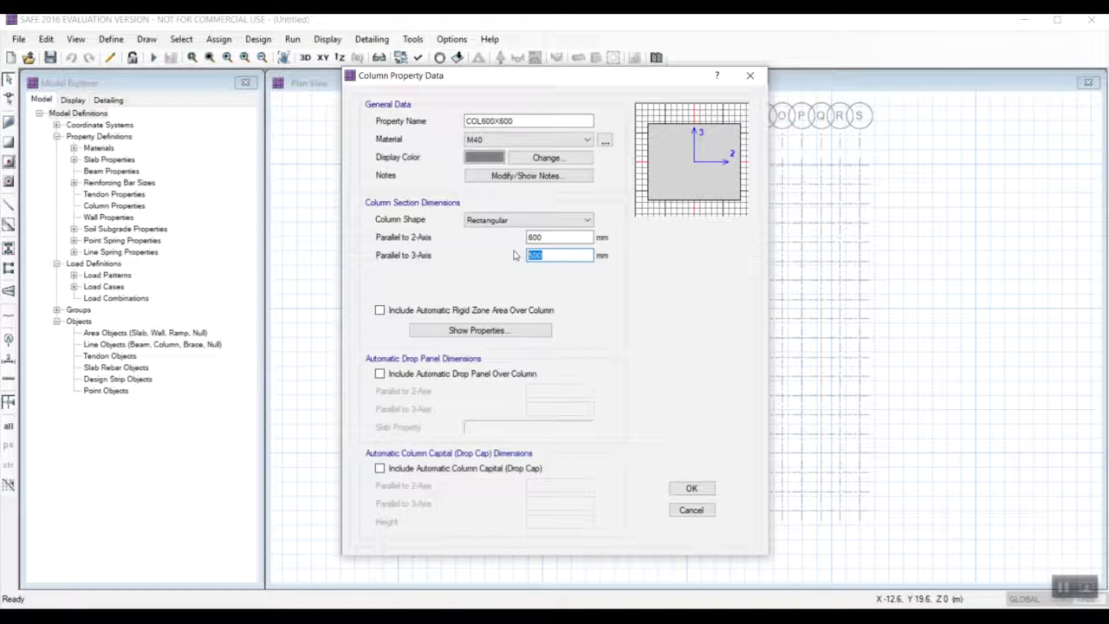
{"action": "left_click", "coordinate": [700, 489]}
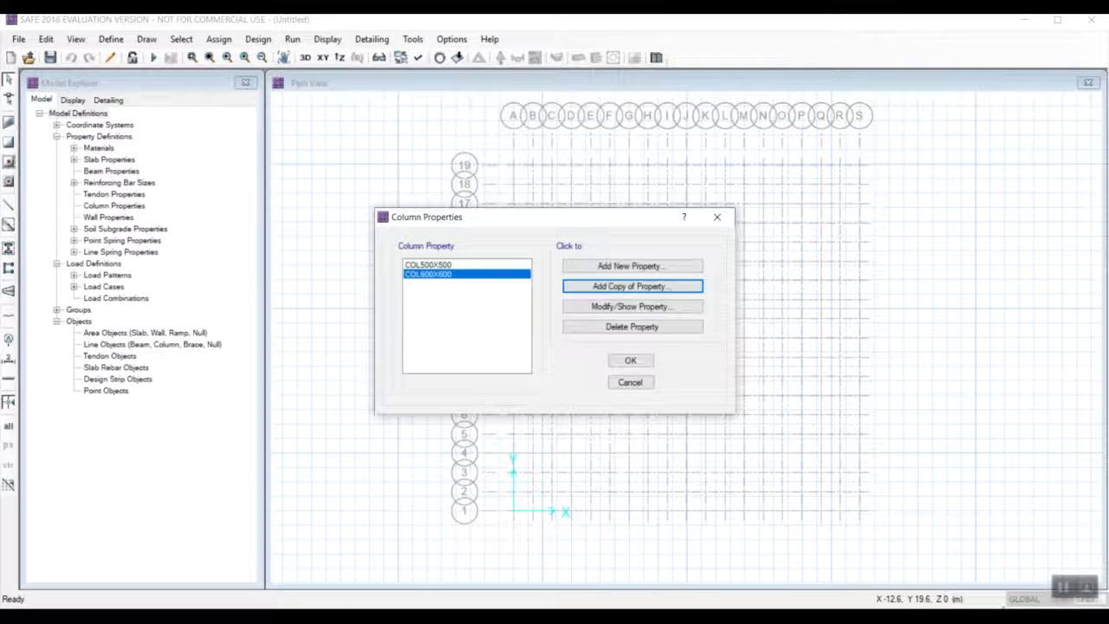
{"action": "left_click", "coordinate": [632, 362]}
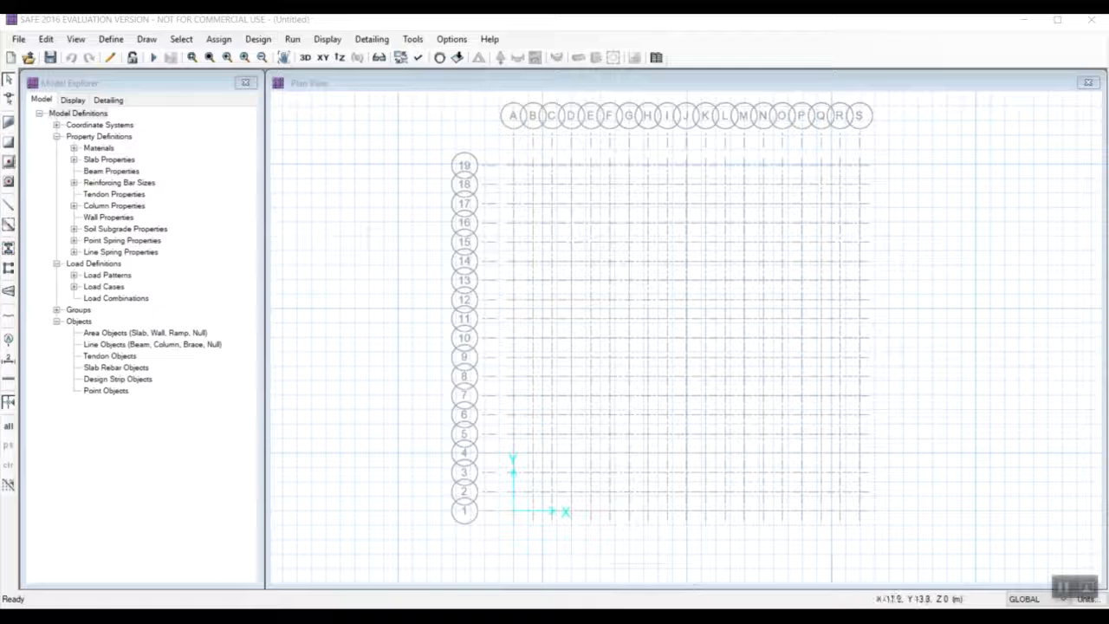
Set the subgrade modulus of soil property SOIL1 to 3E+04 kN/m3 and accept the soil subgrade properties.
{"action": "left_click", "coordinate": [110, 40]}
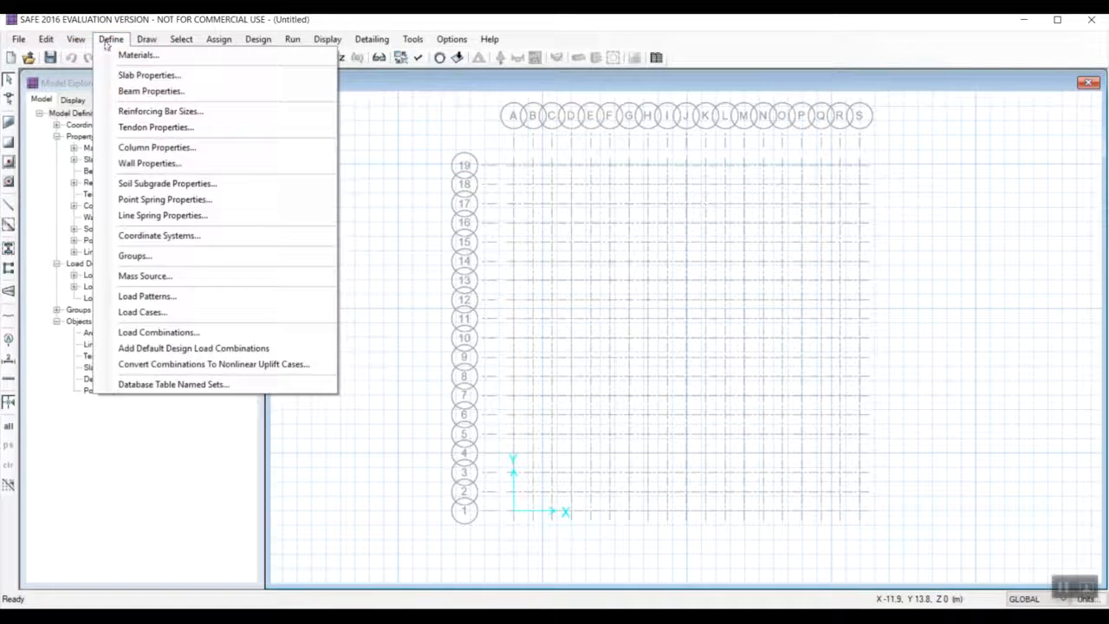
{"action": "left_click", "coordinate": [168, 184]}
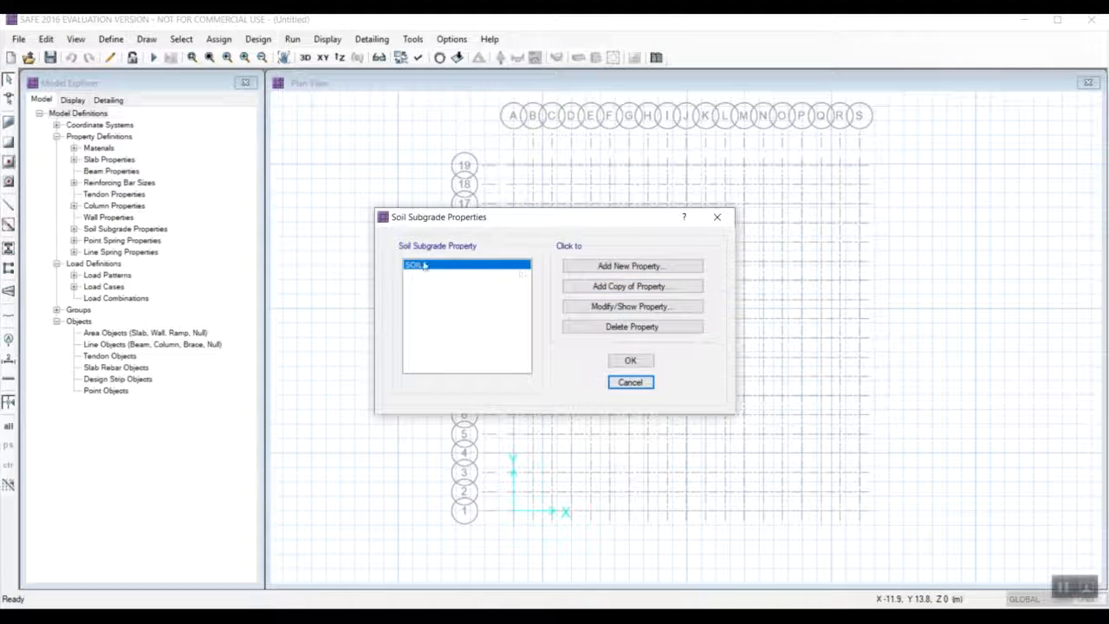
{"action": "left_click", "coordinate": [629, 309]}
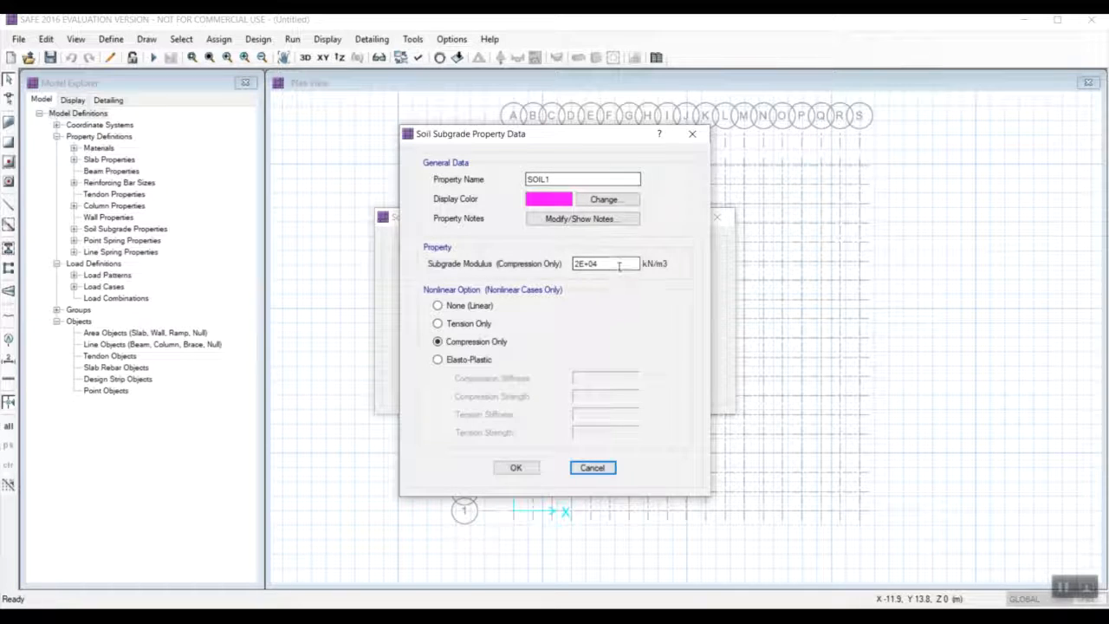
{"action": "left_click_drag", "start_coordinate": [580, 261], "coordinate": [575, 260]}
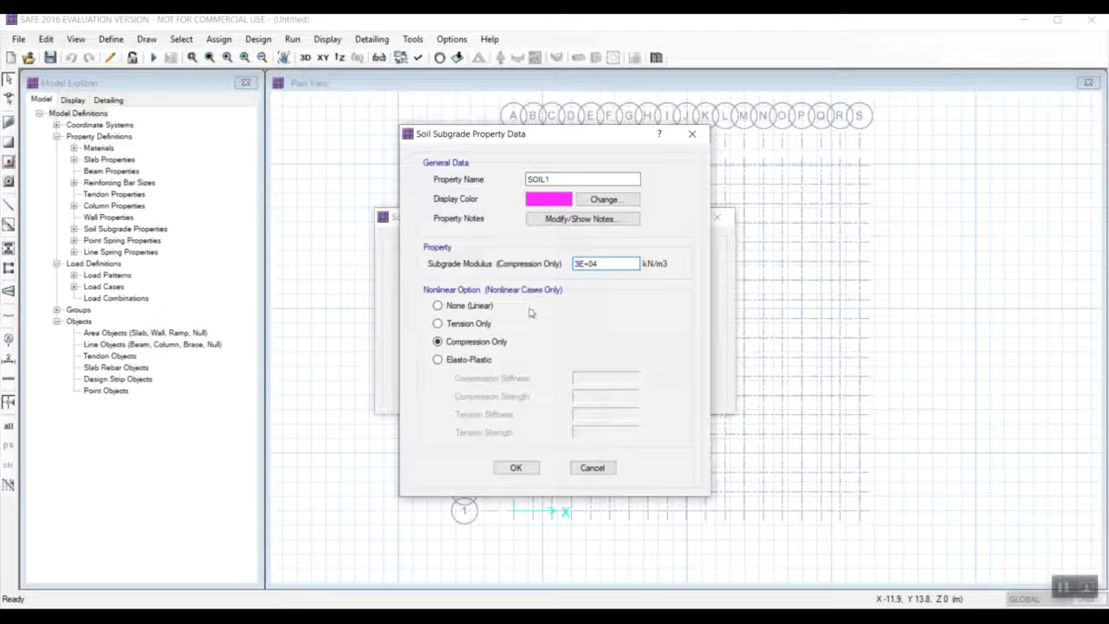
{"action": "left_click", "coordinate": [515, 467]}
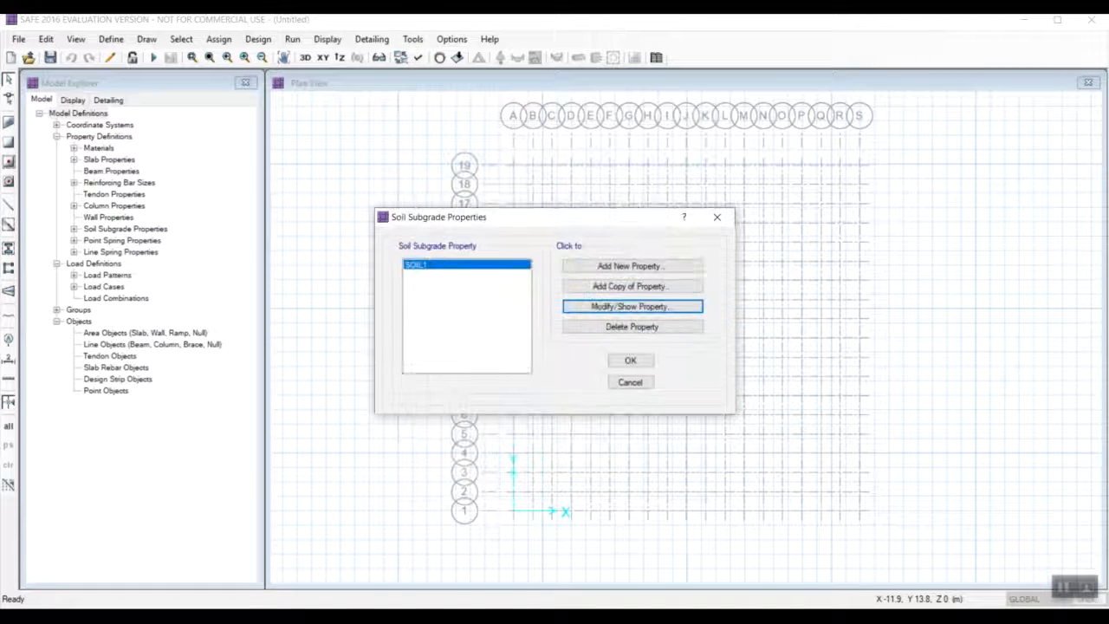
{"action": "left_click", "coordinate": [631, 361]}
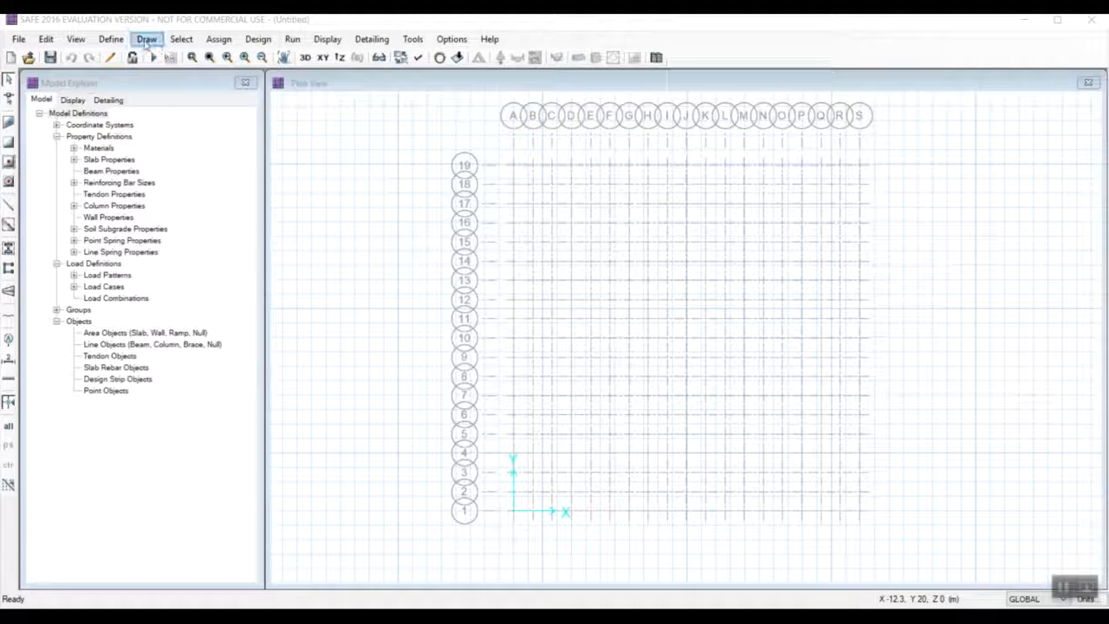
Review the defined load patterns and load cases, and accept both definitions.
{"action": "left_click", "coordinate": [110, 39]}
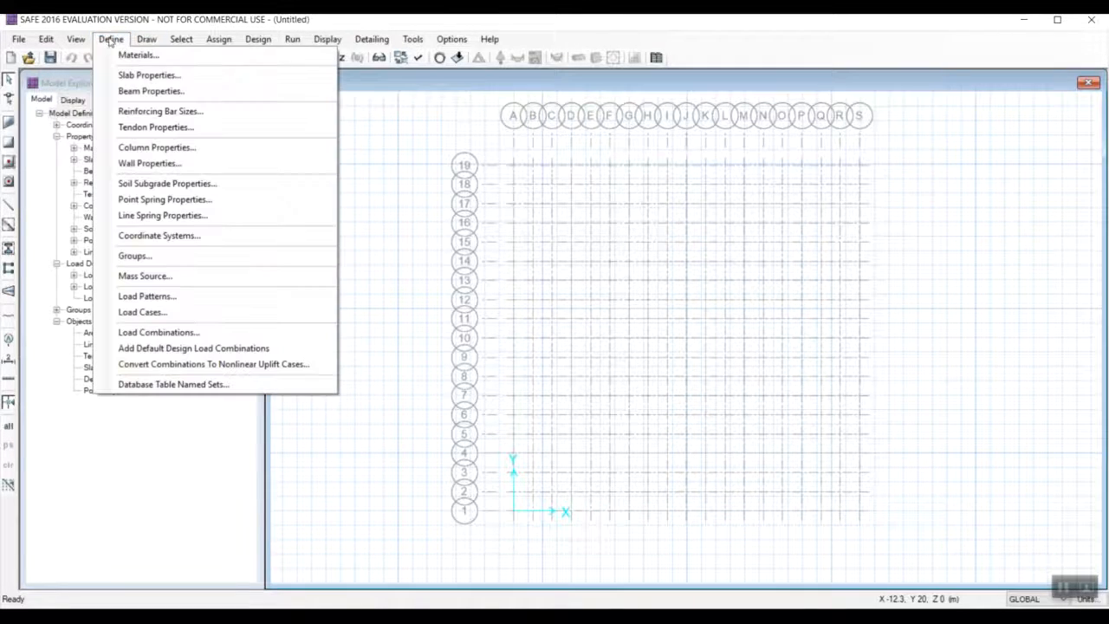
{"action": "left_click", "coordinate": [147, 296]}
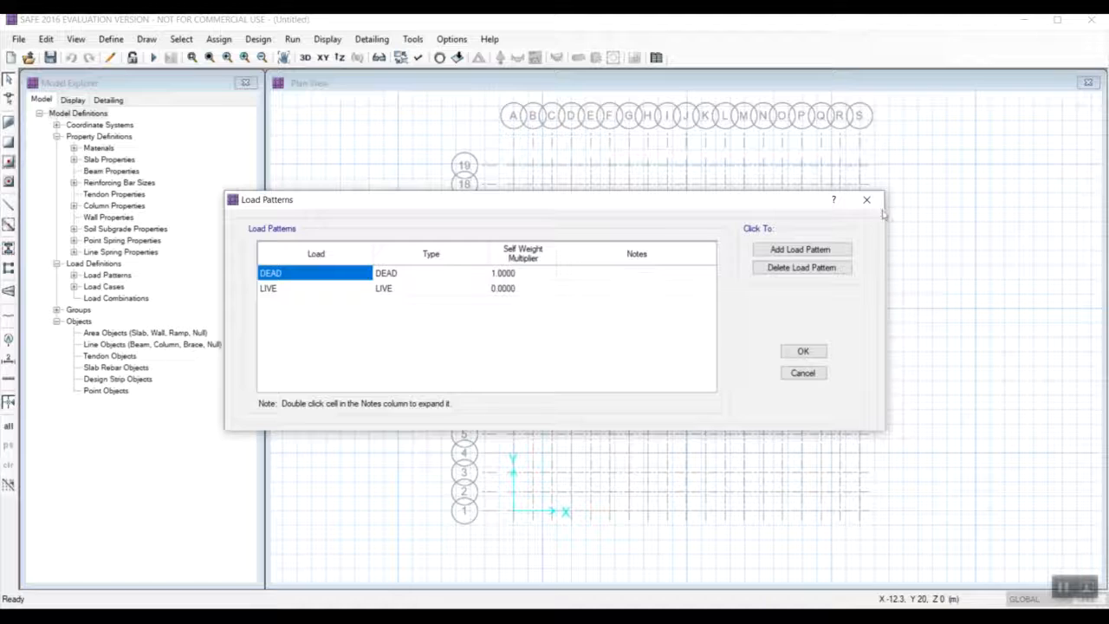
{"action": "left_click", "coordinate": [802, 351]}
{"action": "left_click", "coordinate": [113, 40]}
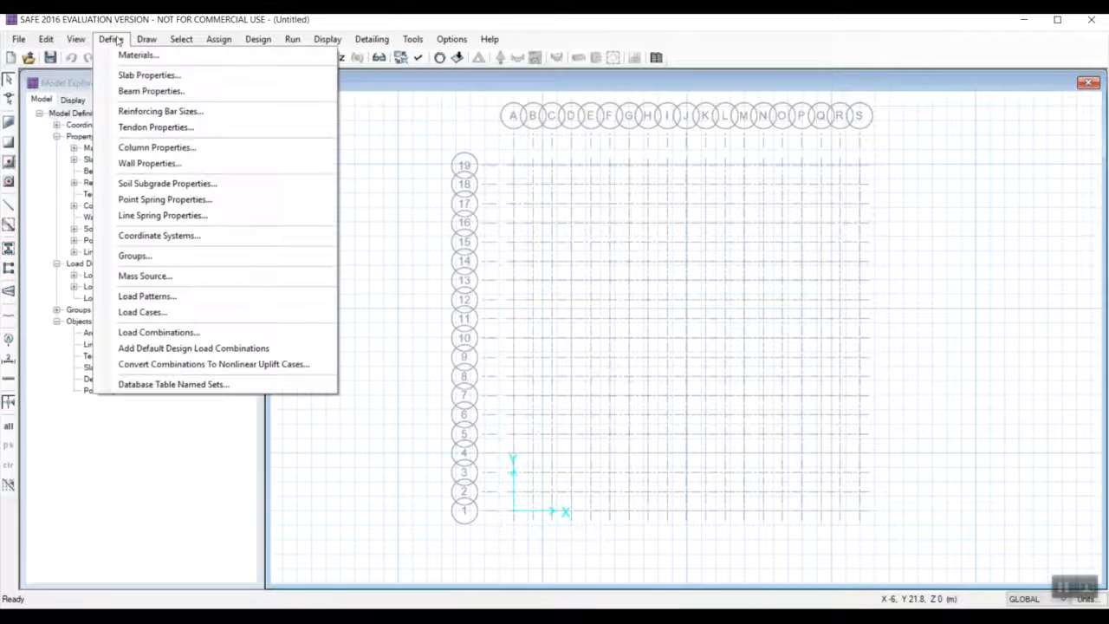
{"action": "left_click", "coordinate": [140, 313]}
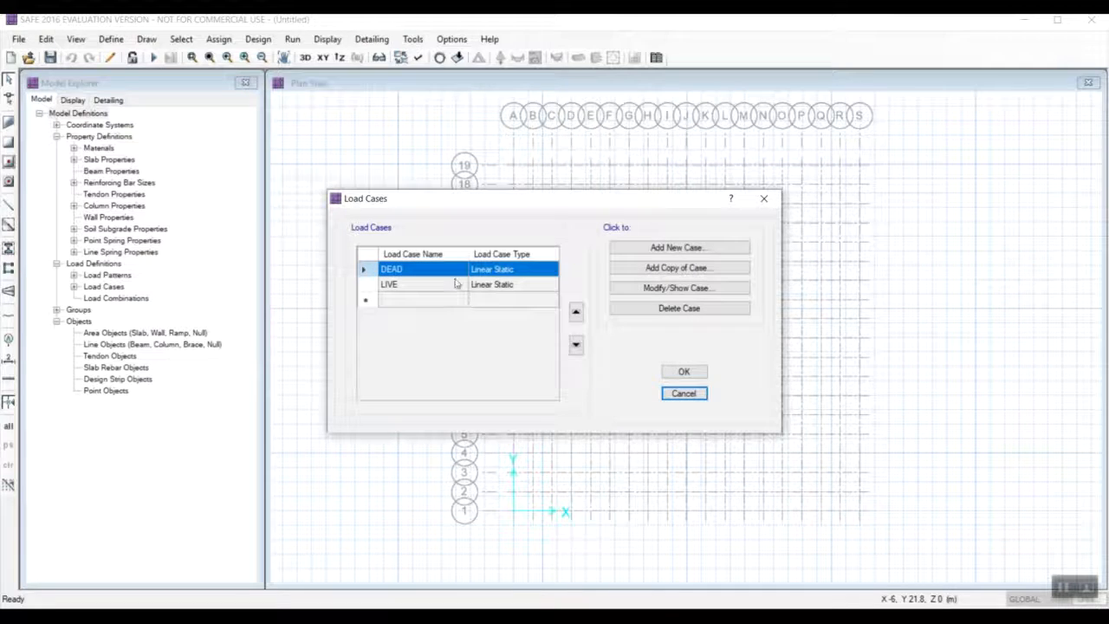
{"action": "left_click", "coordinate": [685, 371]}
Add a new load combination COMB1 that contains the DEAD and LIVE load cases.
{"action": "left_click", "coordinate": [111, 39]}
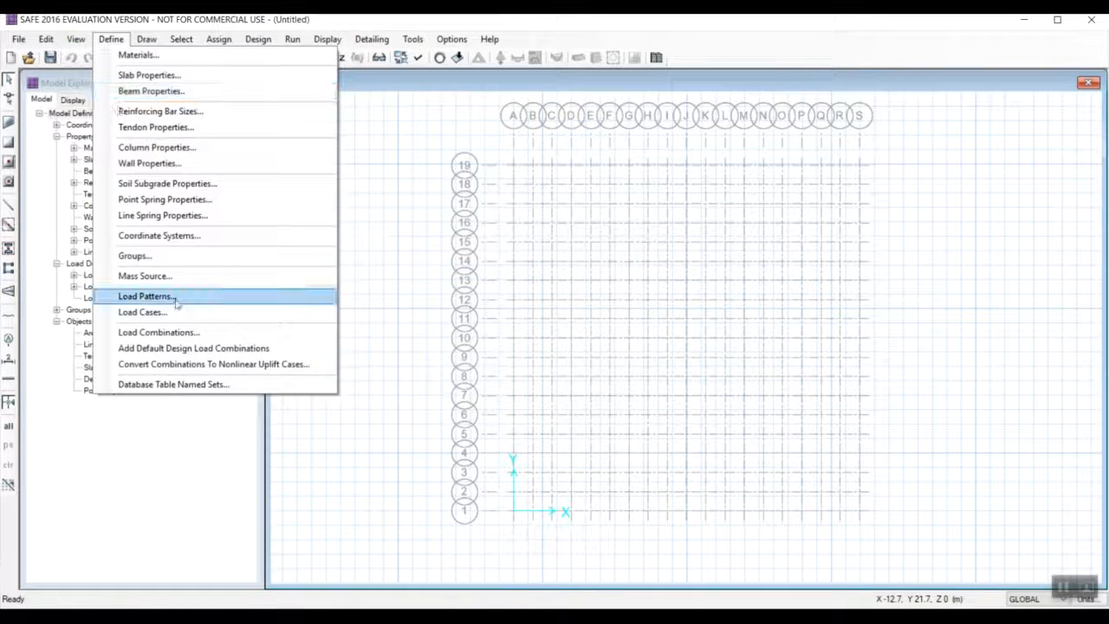
{"action": "left_click", "coordinate": [160, 331]}
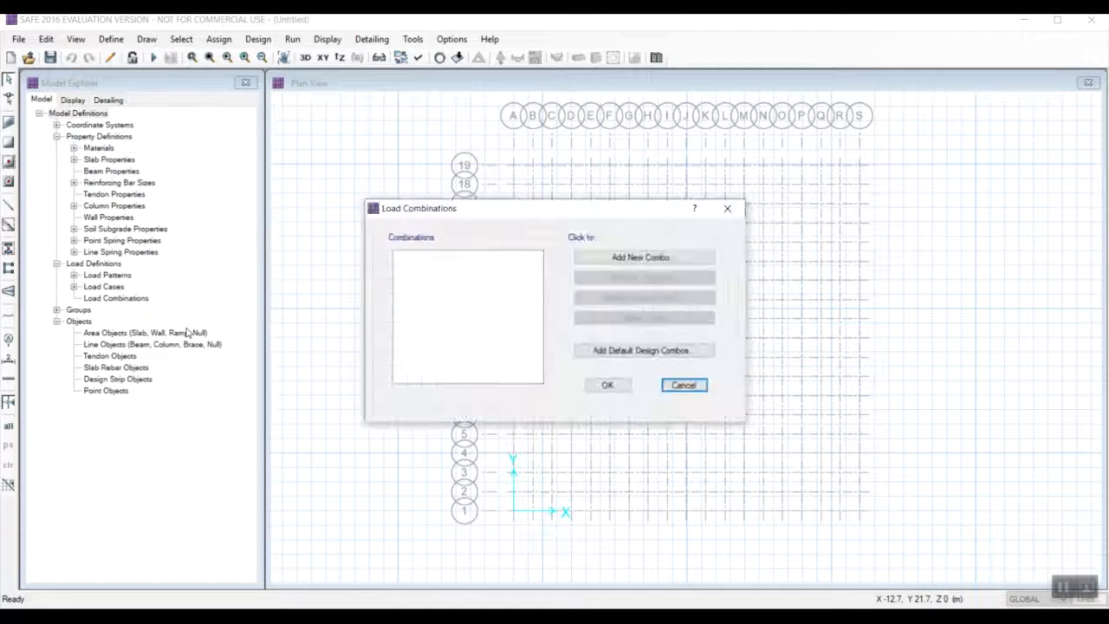
{"action": "left_click", "coordinate": [618, 258]}
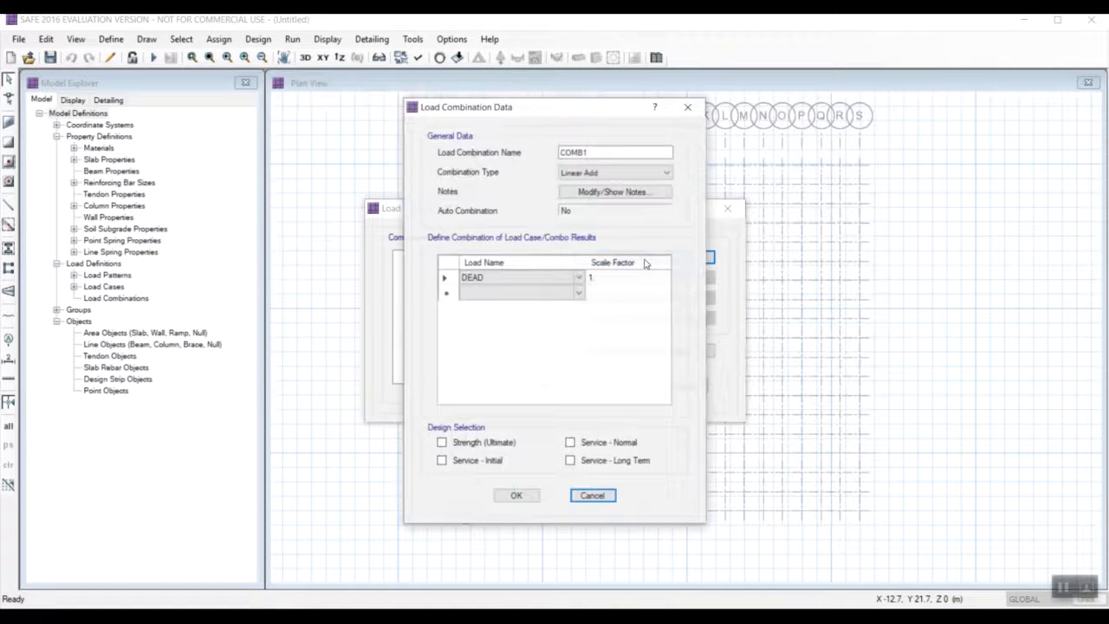
{"action": "left_click", "coordinate": [578, 278]}
{"action": "left_click", "coordinate": [560, 291]}
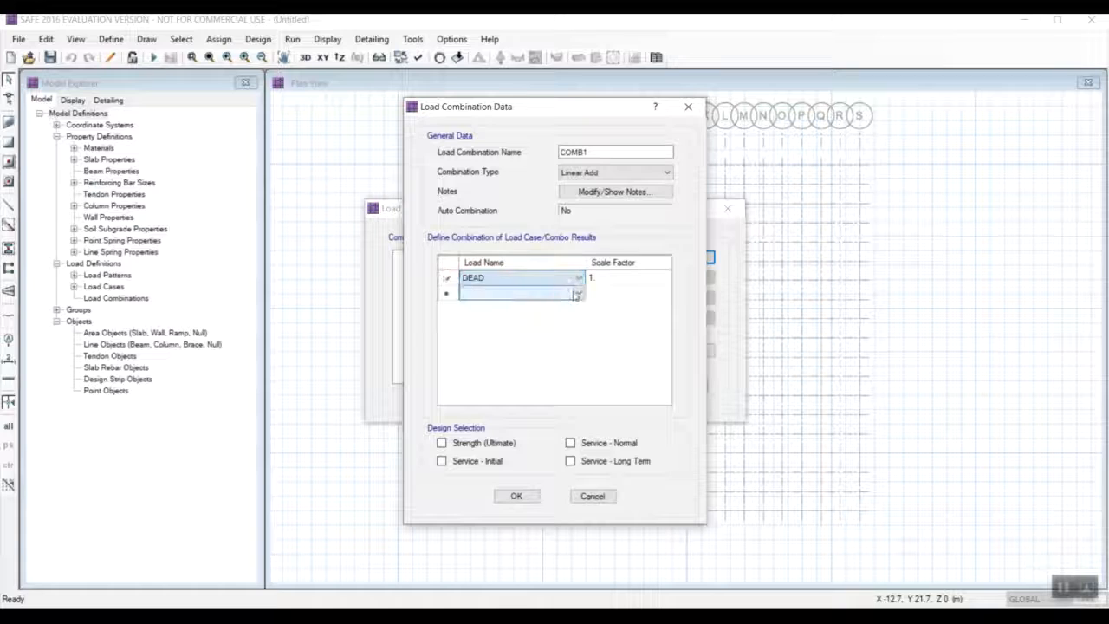
{"action": "left_click", "coordinate": [576, 295]}
{"action": "left_click", "coordinate": [576, 310]}
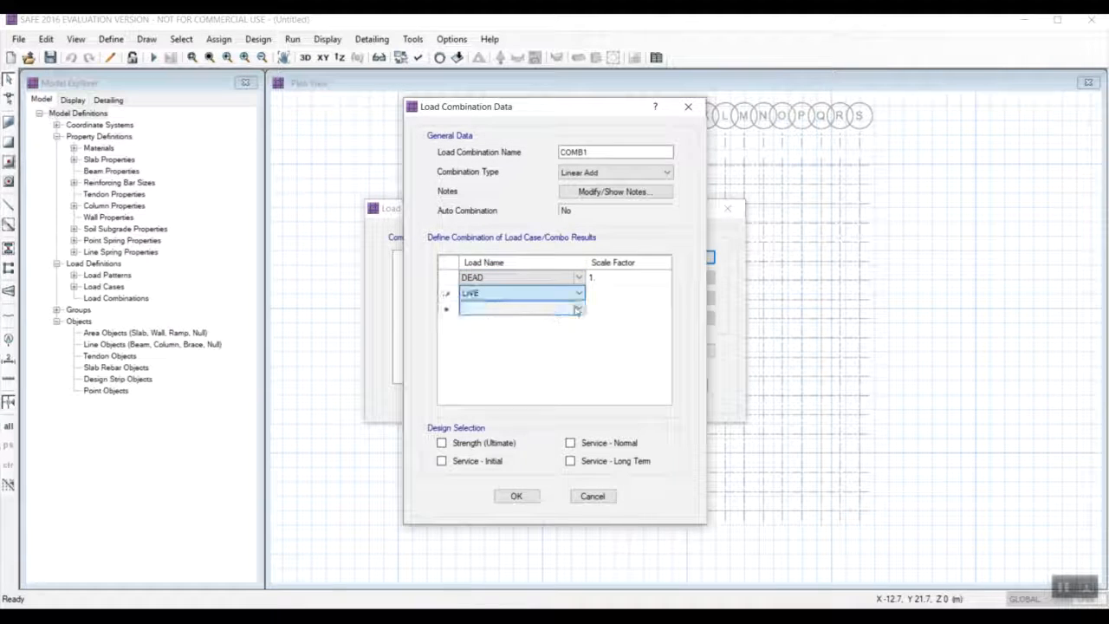
Set the DEAD and LIVE scale factors of COMB1 to 1.5, select Strength (Ultimate) design, and accept the combination.
{"action": "left_click", "coordinate": [617, 294]}
{"action": "left_click", "coordinate": [646, 281]}
{"action": "left_click", "coordinate": [635, 280]}
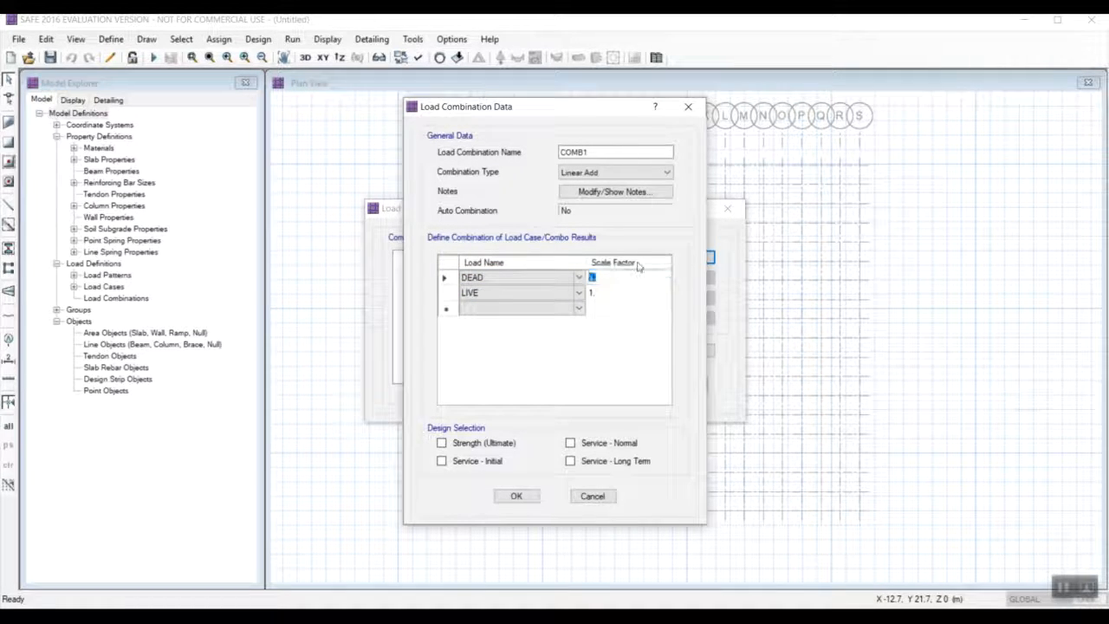
{"action": "type", "text": "1.1"}
{"action": "left_click", "coordinate": [652, 293]}
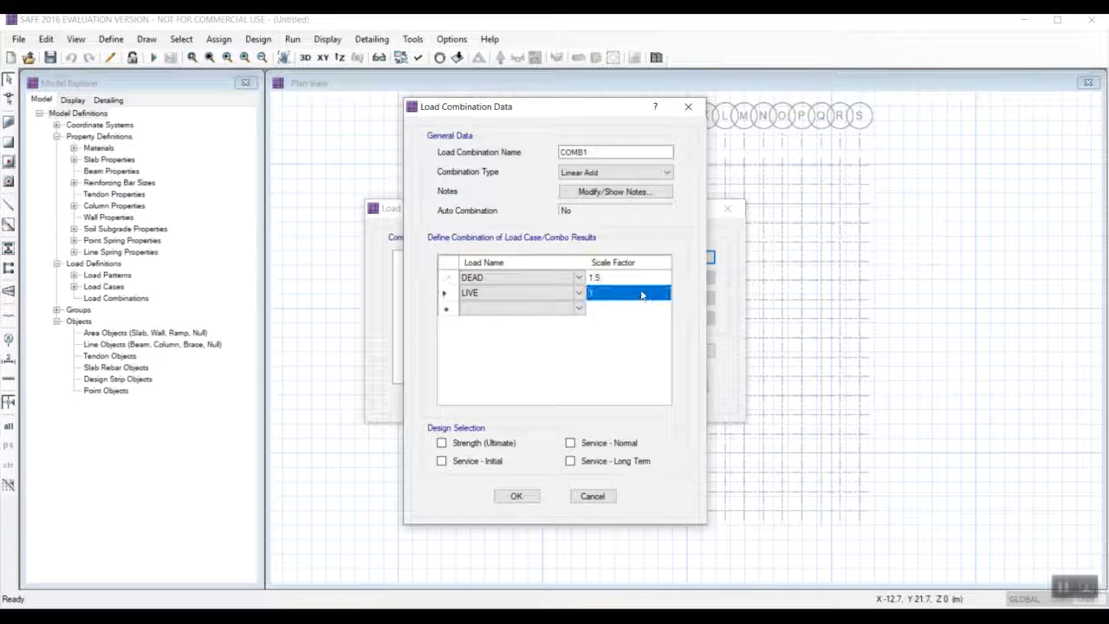
{"action": "type", "text": "1.5"}
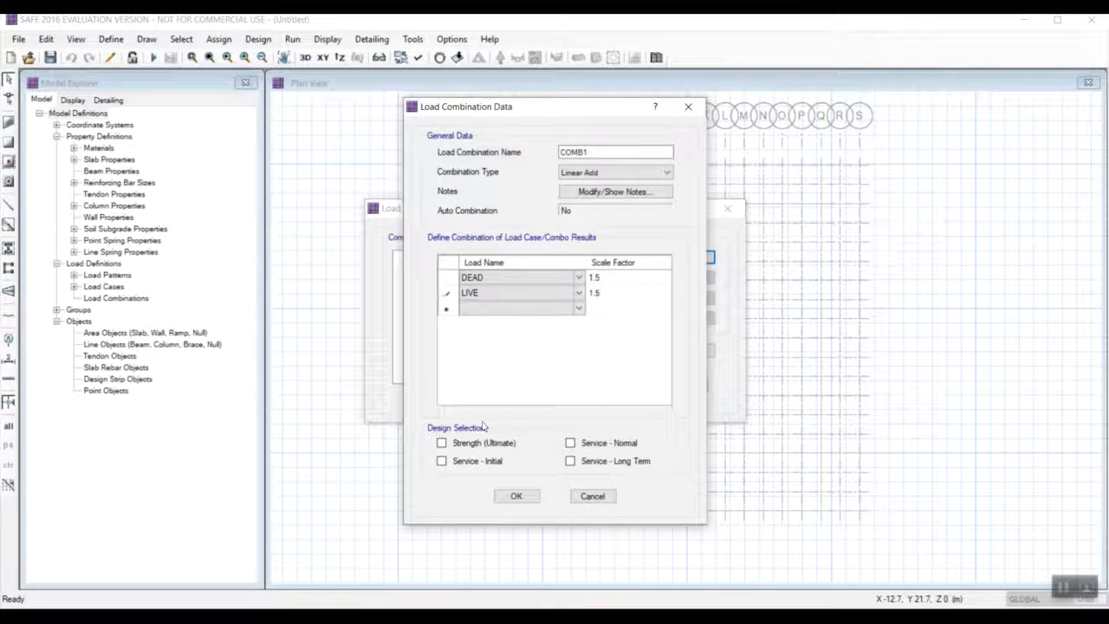
{"action": "left_click", "coordinate": [443, 444]}
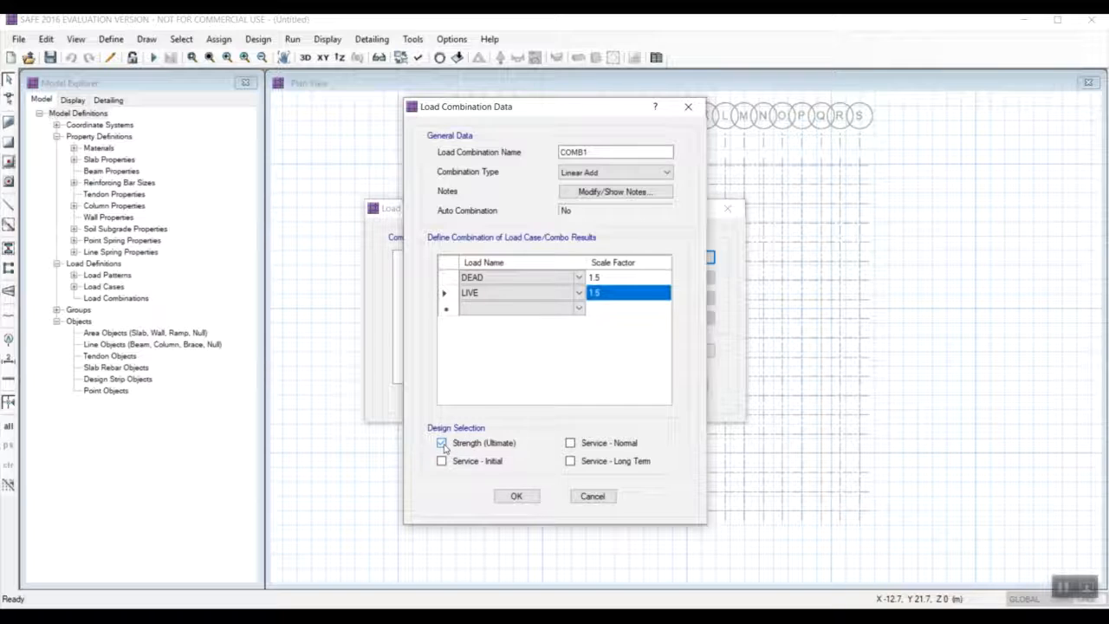
{"action": "left_click", "coordinate": [520, 497]}
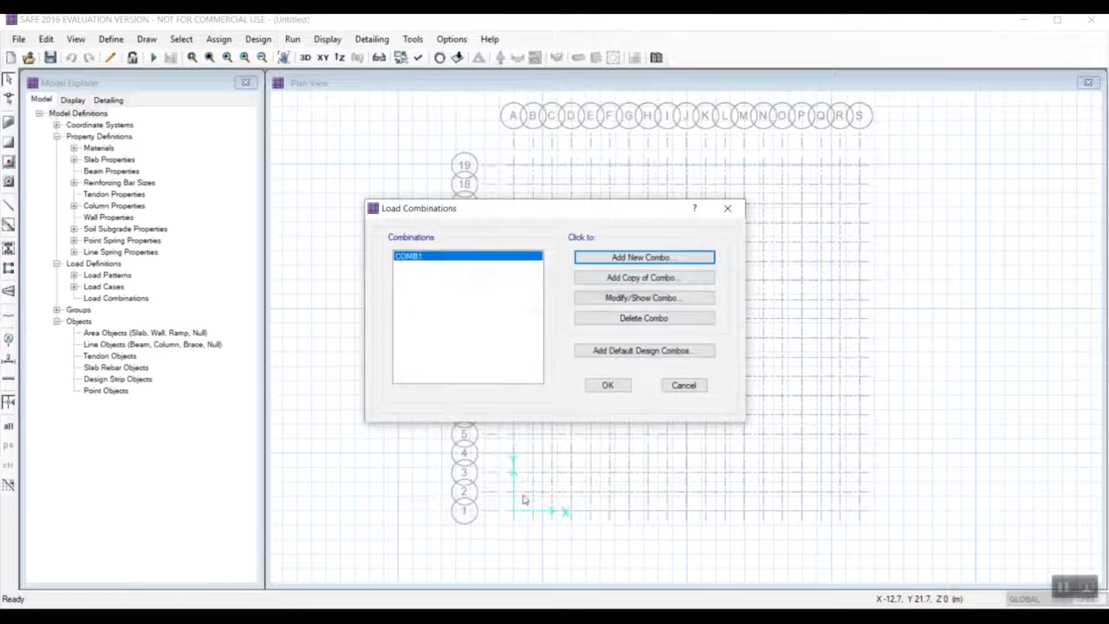
Add a copy of COMB1 as COMB2 with scale factors of 1 for both DEAD and LIVE.
{"action": "left_click", "coordinate": [635, 279]}
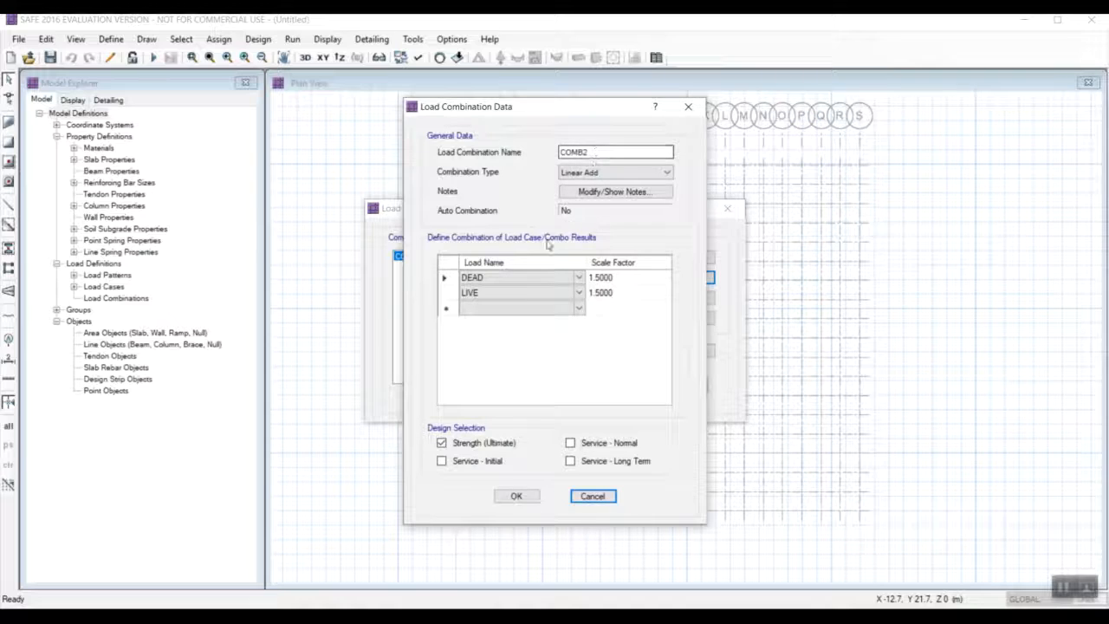
{"action": "left_click", "coordinate": [608, 279]}
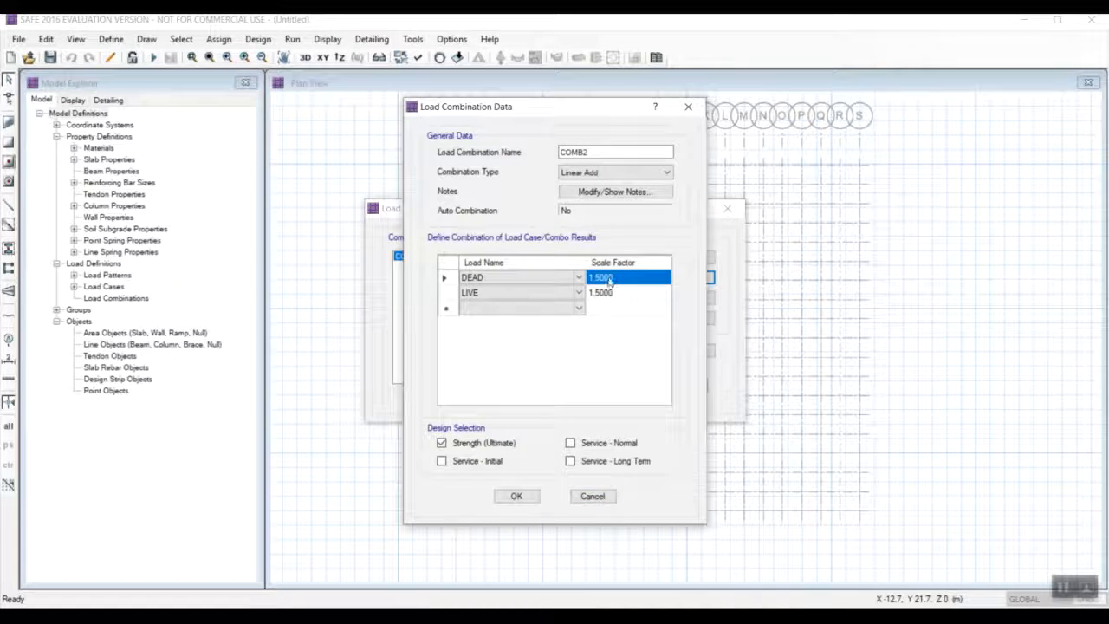
{"action": "type", "text": "1"}
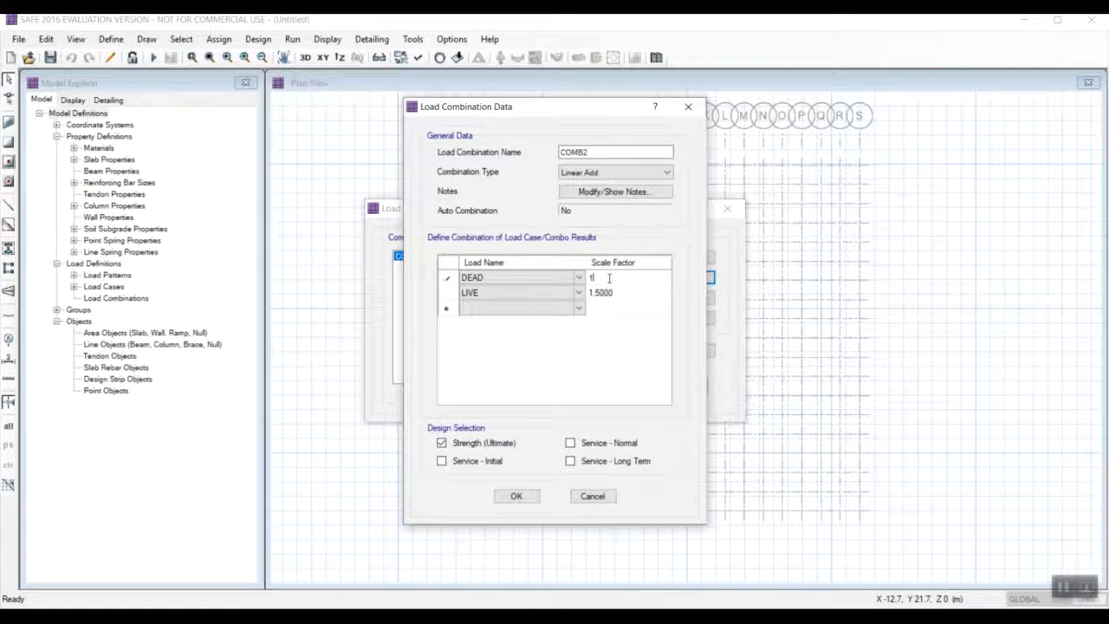
{"action": "left_click", "coordinate": [616, 292]}
{"action": "type", "text": "1"}
Switch COMB2's design selection from Strength (Ultimate) to Service - Normal and Service - Initial, and accept the load combinations.
{"action": "left_click", "coordinate": [441, 442]}
{"action": "left_click", "coordinate": [570, 443]}
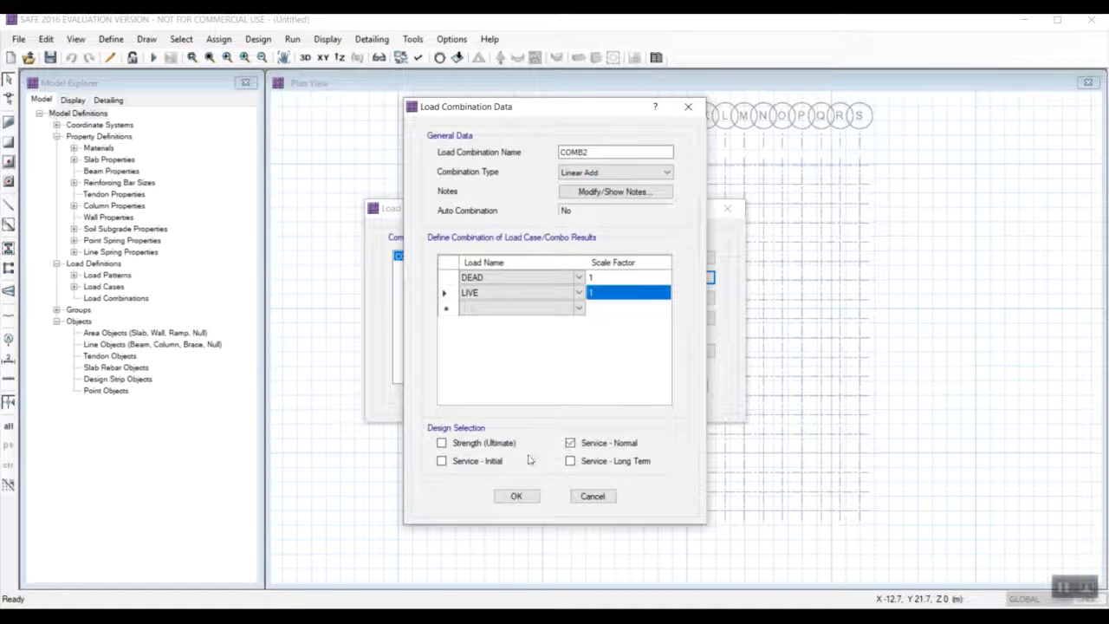
{"action": "left_click", "coordinate": [443, 461]}
{"action": "left_click", "coordinate": [515, 496]}
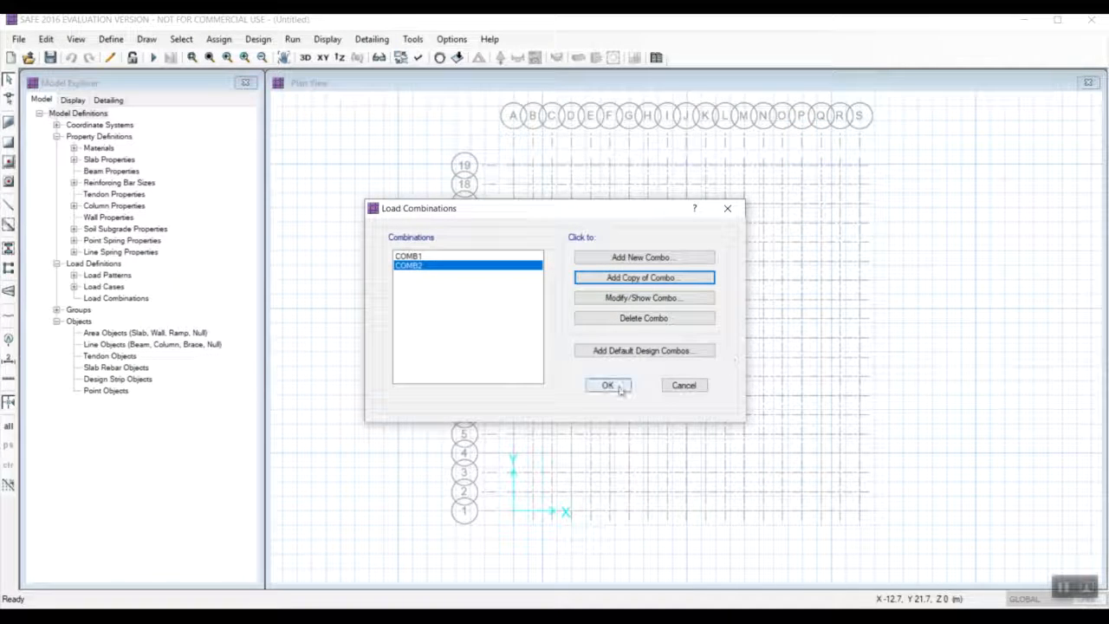
{"action": "left_click", "coordinate": [608, 385]}
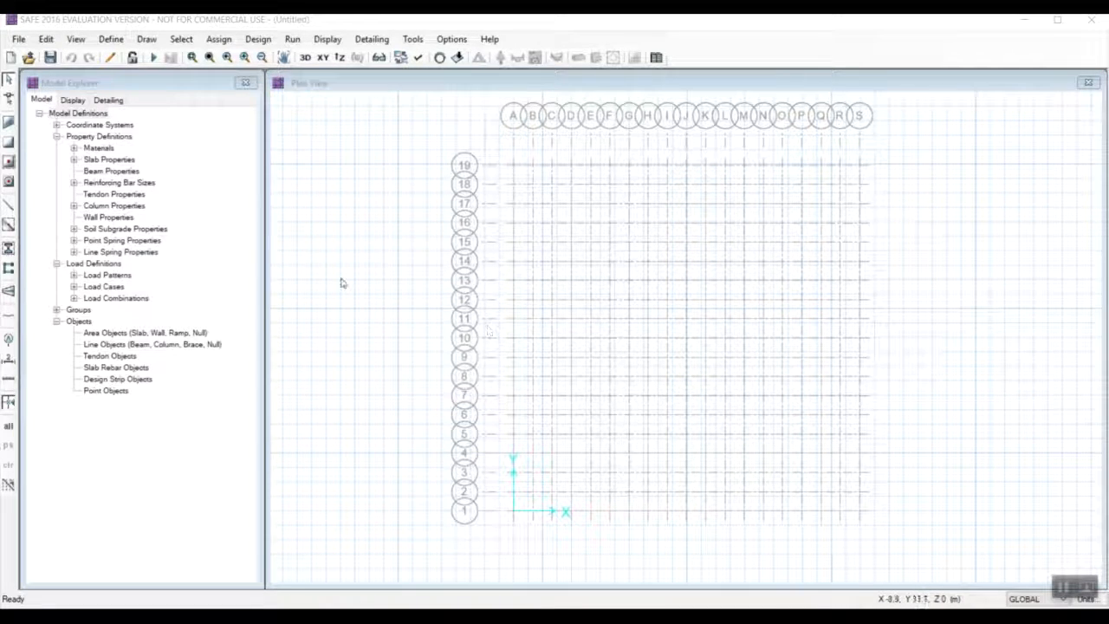
Try to quick draw a SLAB1 slab from the grids at grid point A-19.
{"action": "left_click", "coordinate": [148, 41]}
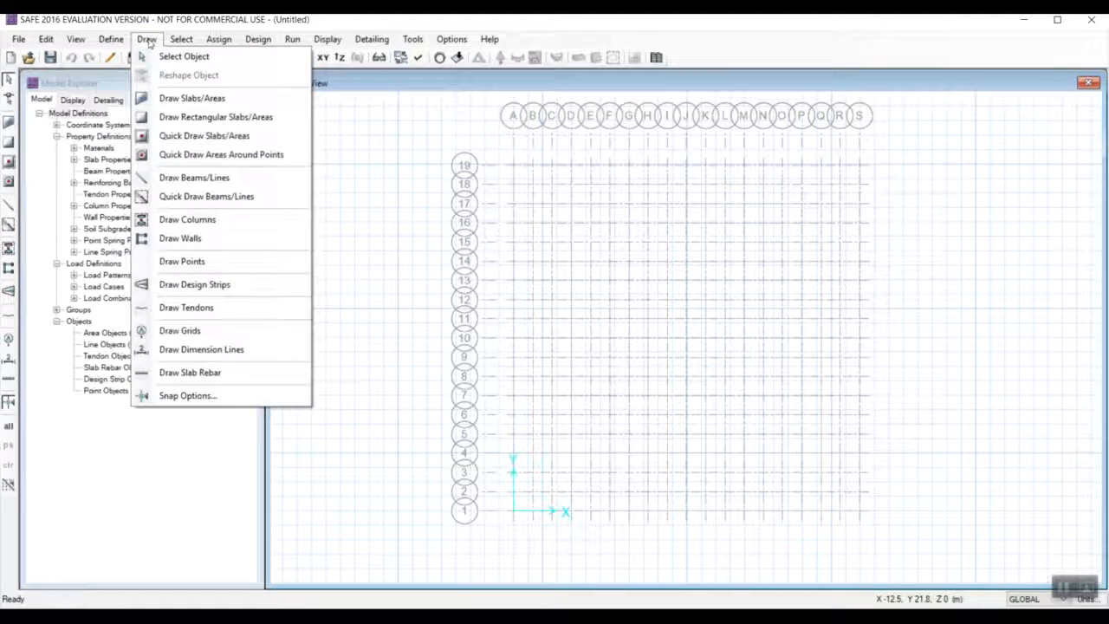
{"action": "left_click", "coordinate": [197, 139]}
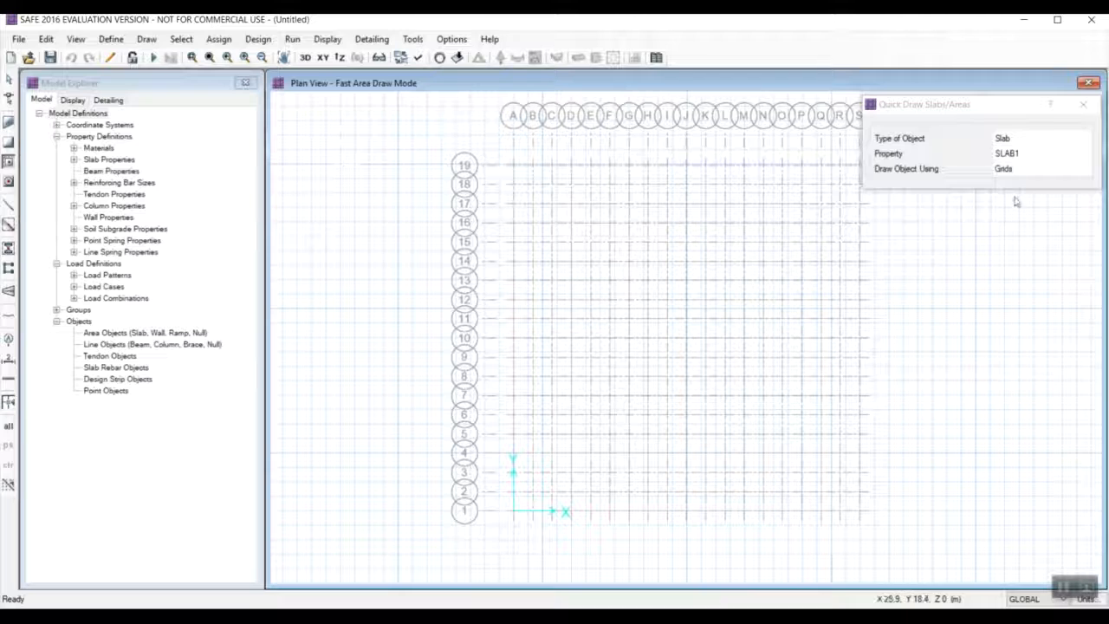
{"action": "left_click", "coordinate": [1029, 153]}
{"action": "left_click", "coordinate": [1066, 153]}
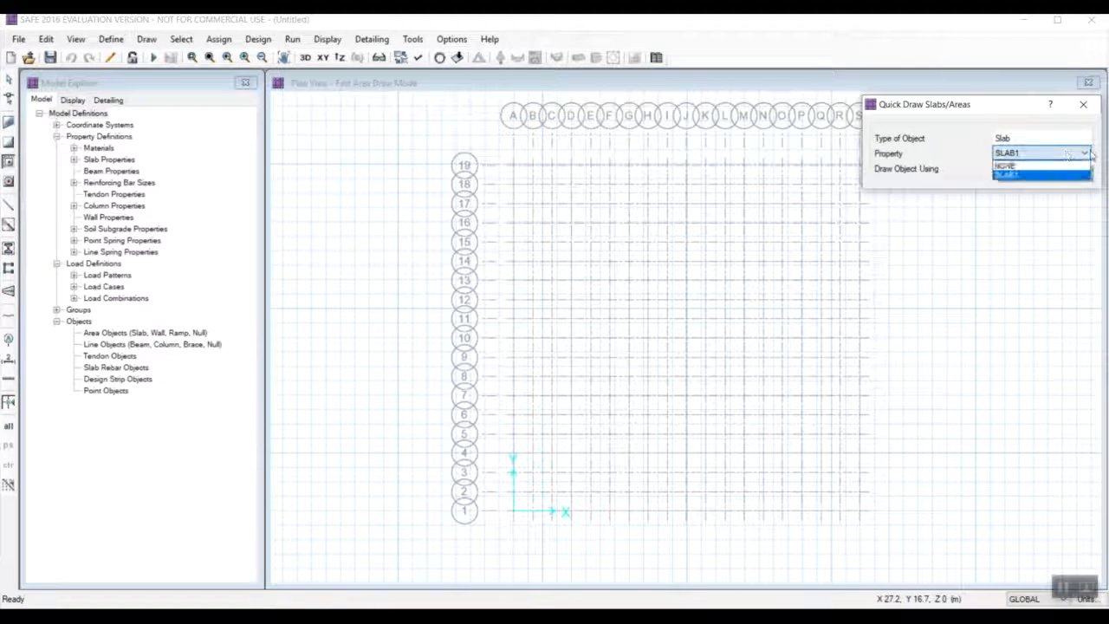
{"action": "left_click", "coordinate": [1054, 176]}
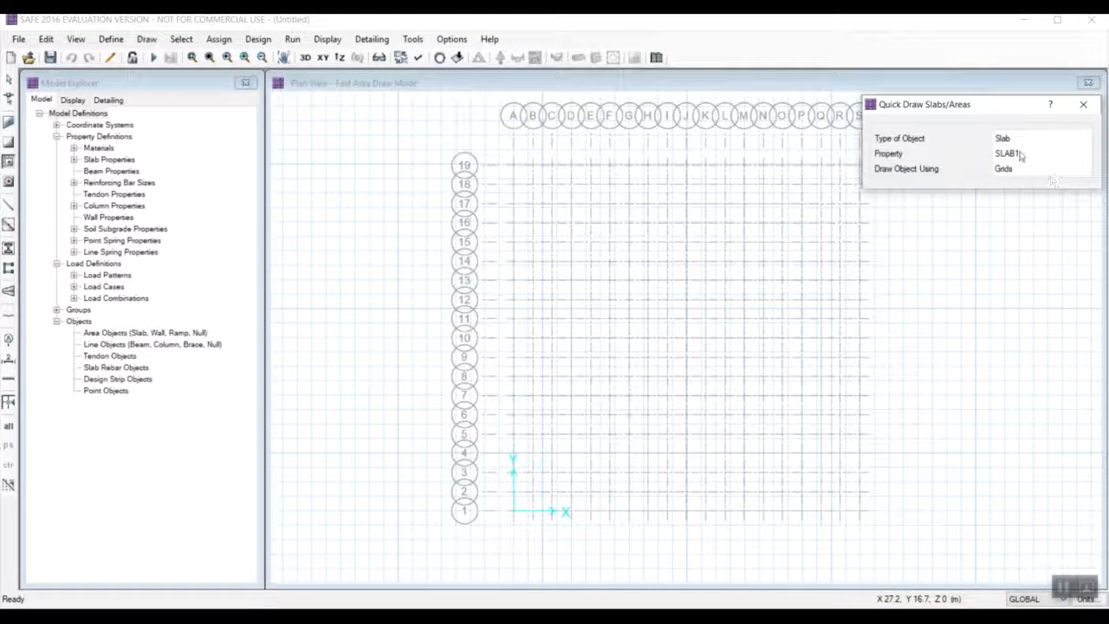
{"action": "left_click", "coordinate": [513, 167]}
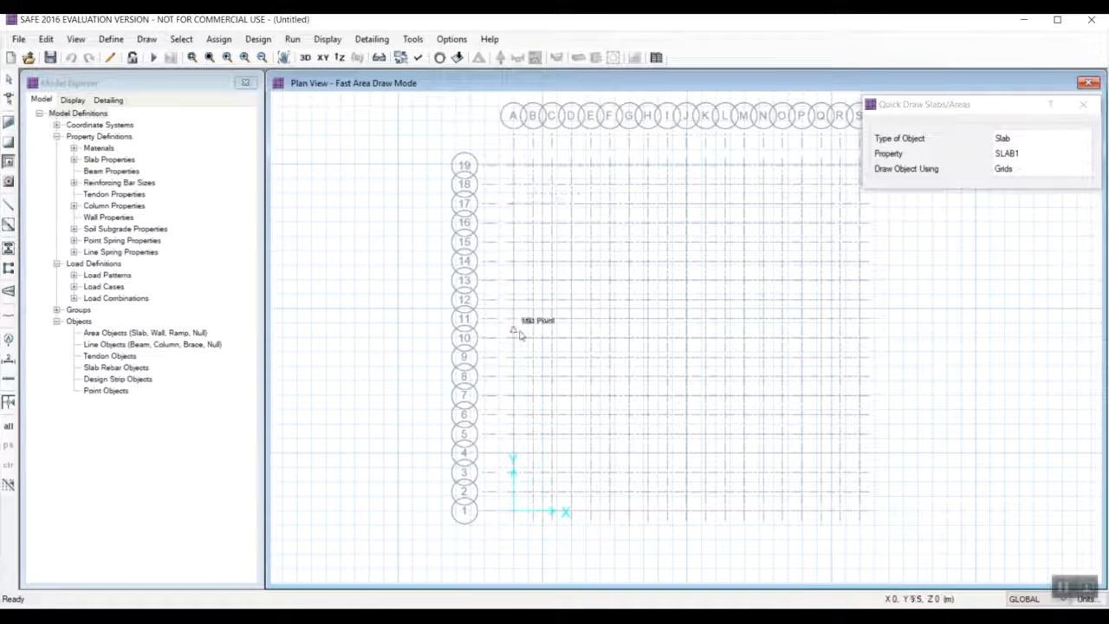
{"action": "right_click", "coordinate": [514, 169]}
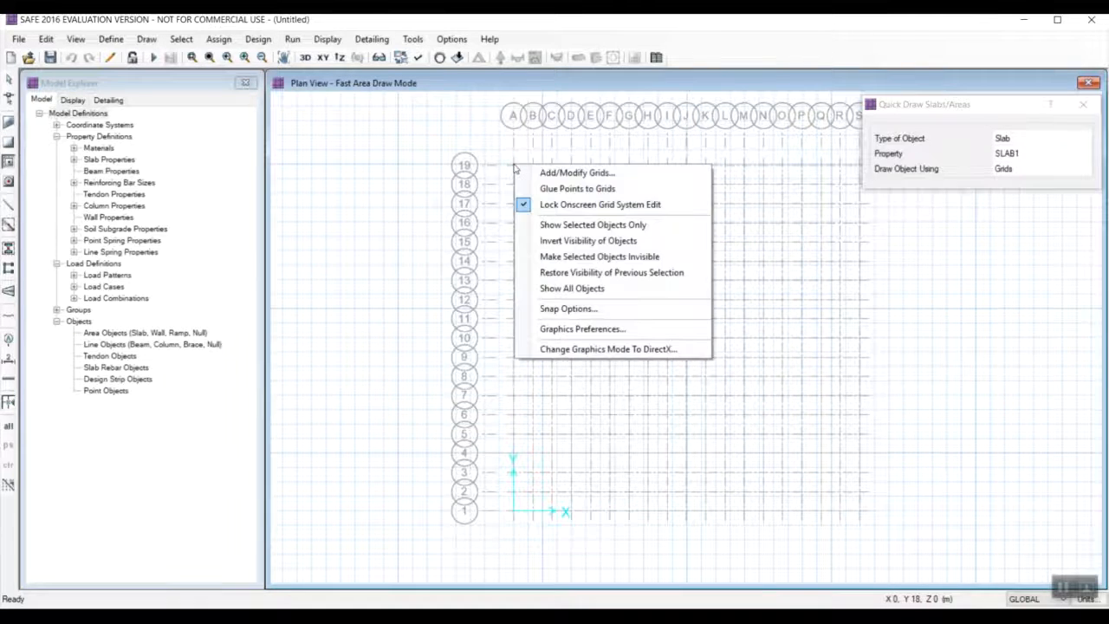
{"action": "left_click", "coordinate": [481, 148]}
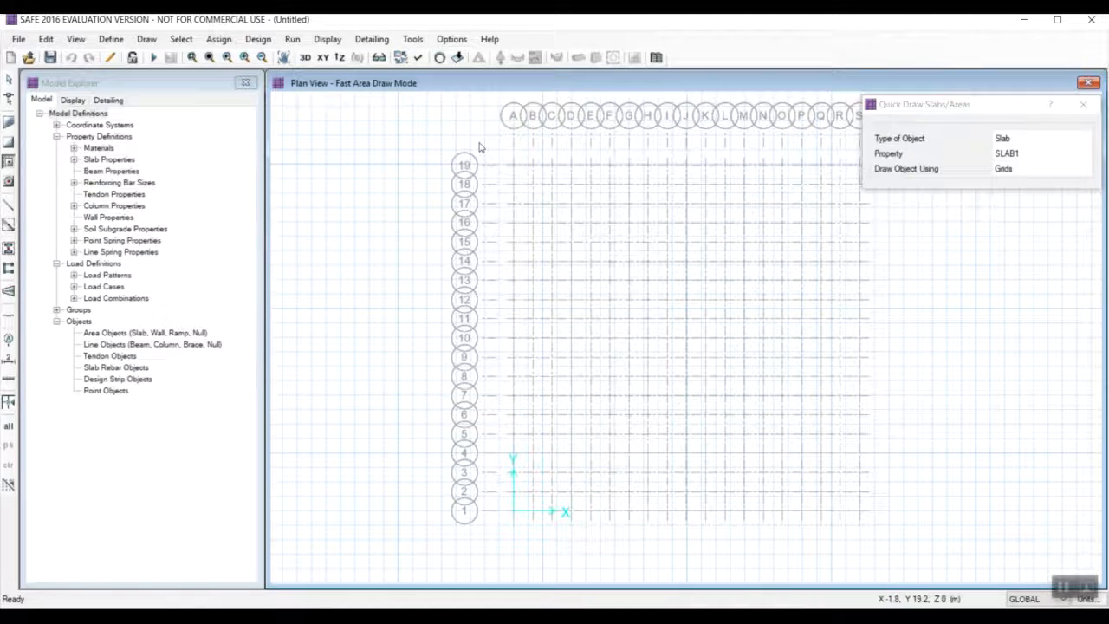
{"action": "left_click", "coordinate": [1064, 588]}
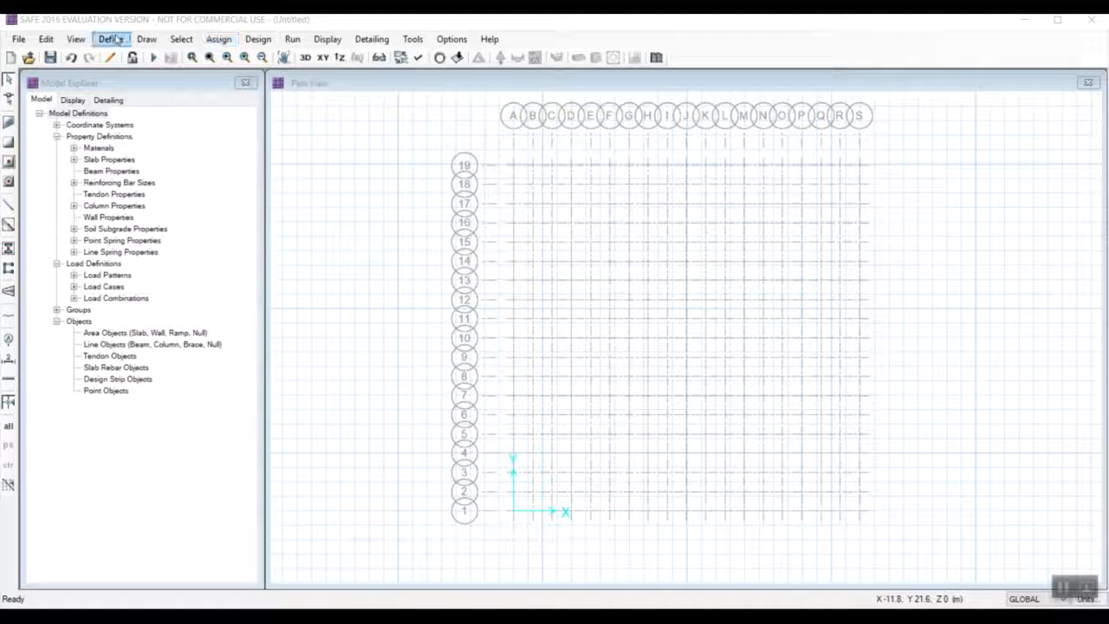
Draw an 18 by 18 m SLAB1 slab with corners at grid points A-19, A-1, S-1 and S-19.
{"action": "left_click", "coordinate": [147, 39]}
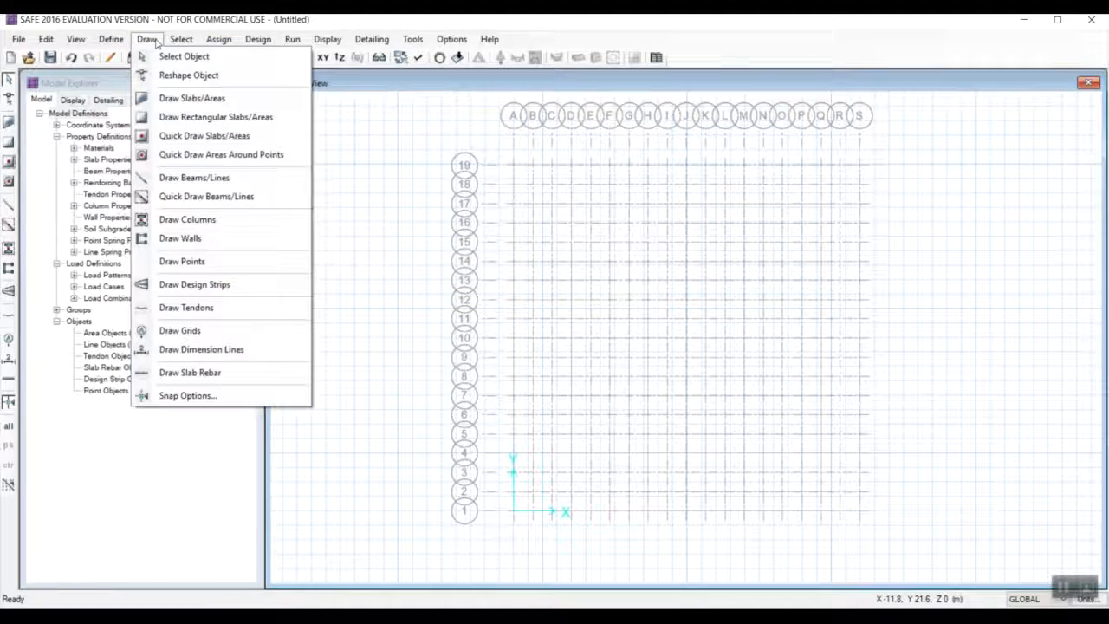
{"action": "left_click", "coordinate": [184, 101]}
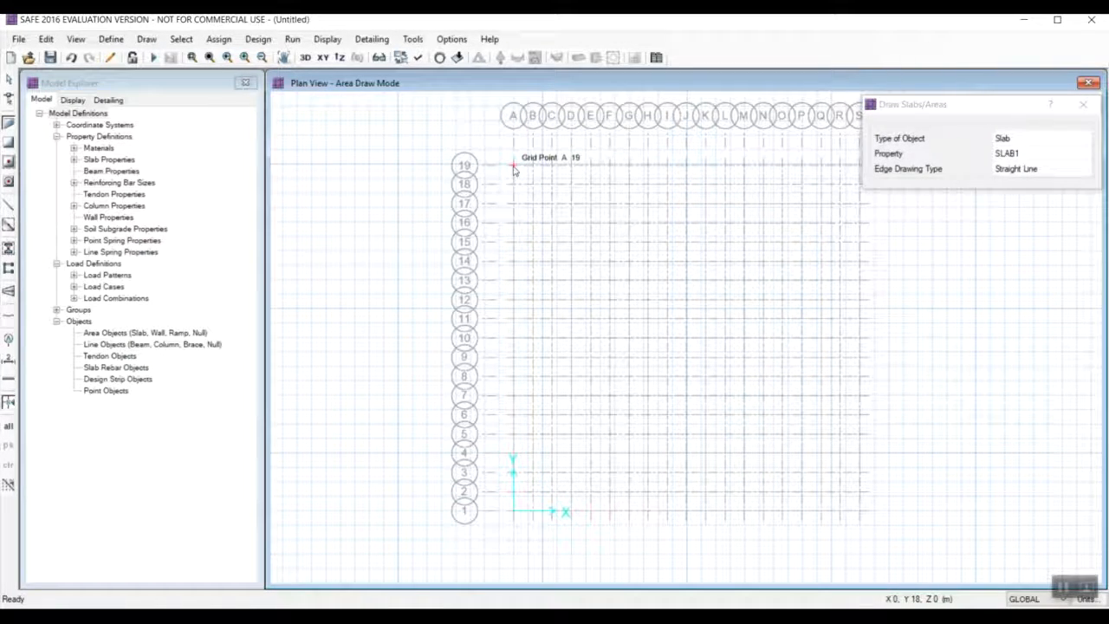
{"action": "left_click", "coordinate": [513, 167]}
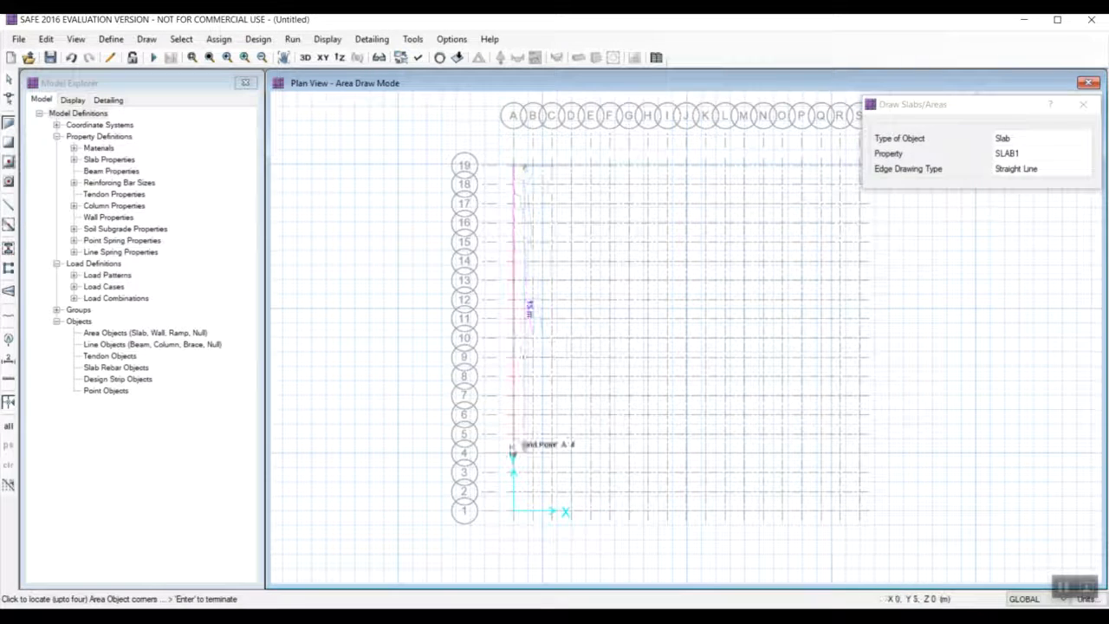
{"action": "left_click", "coordinate": [514, 512]}
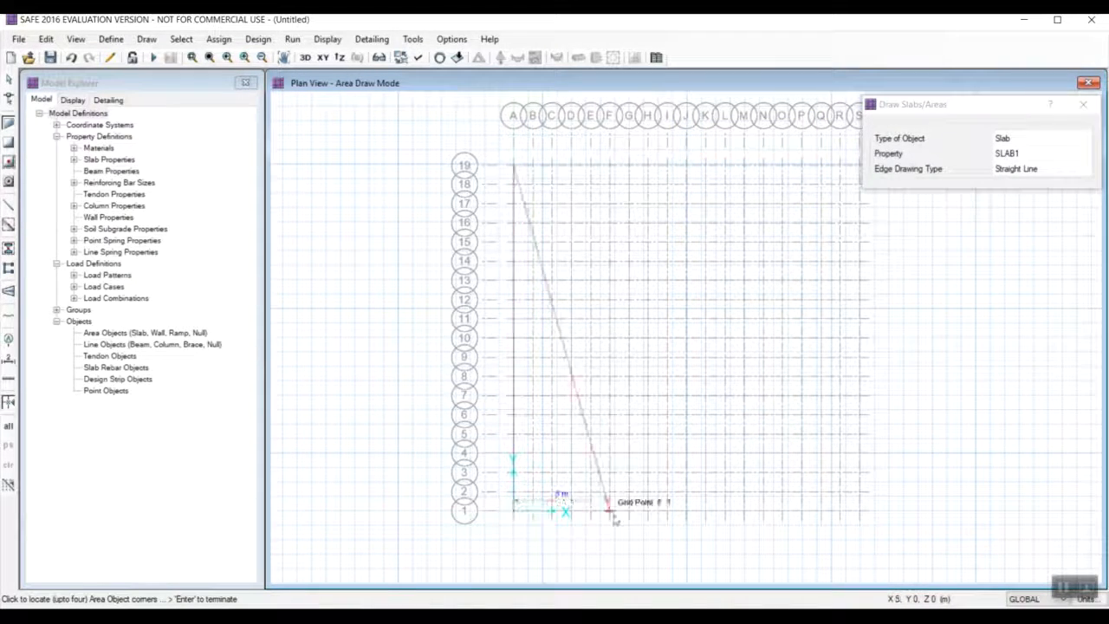
{"action": "left_click", "coordinate": [859, 511]}
{"action": "left_click_drag", "start_coordinate": [931, 107], "coordinate": [944, 63]}
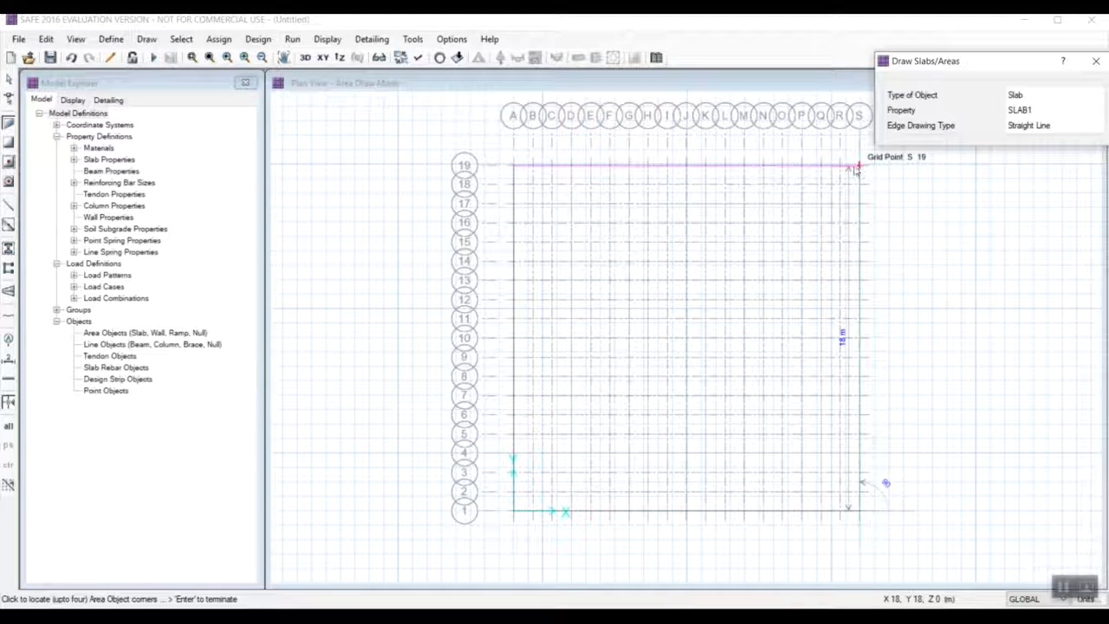
{"action": "left_click", "coordinate": [859, 167]}
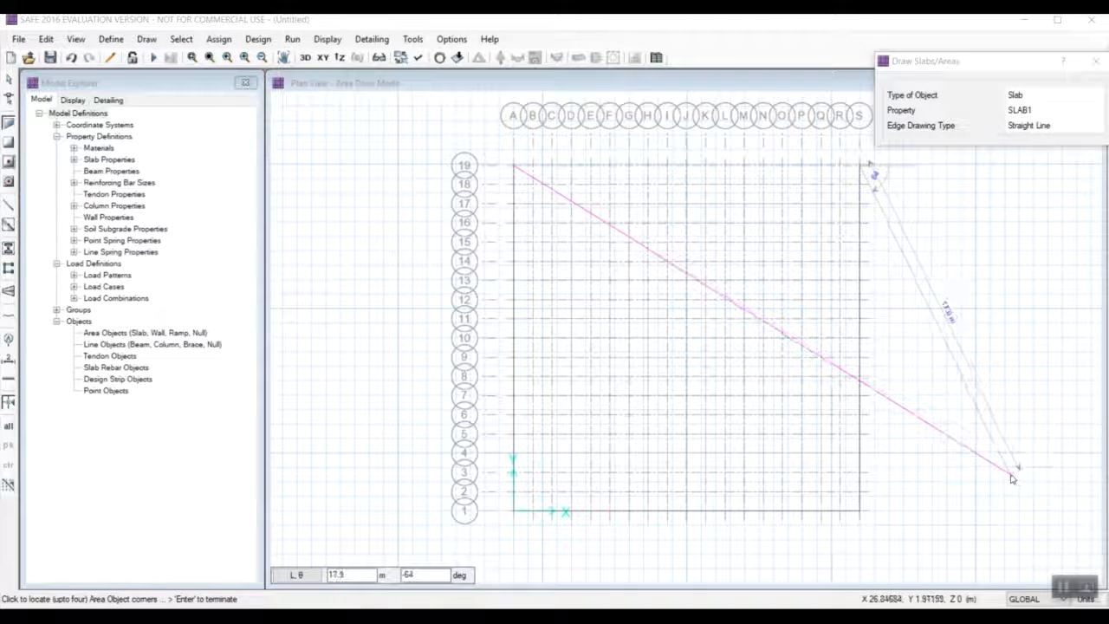
{"action": "left_click", "coordinate": [1093, 63]}
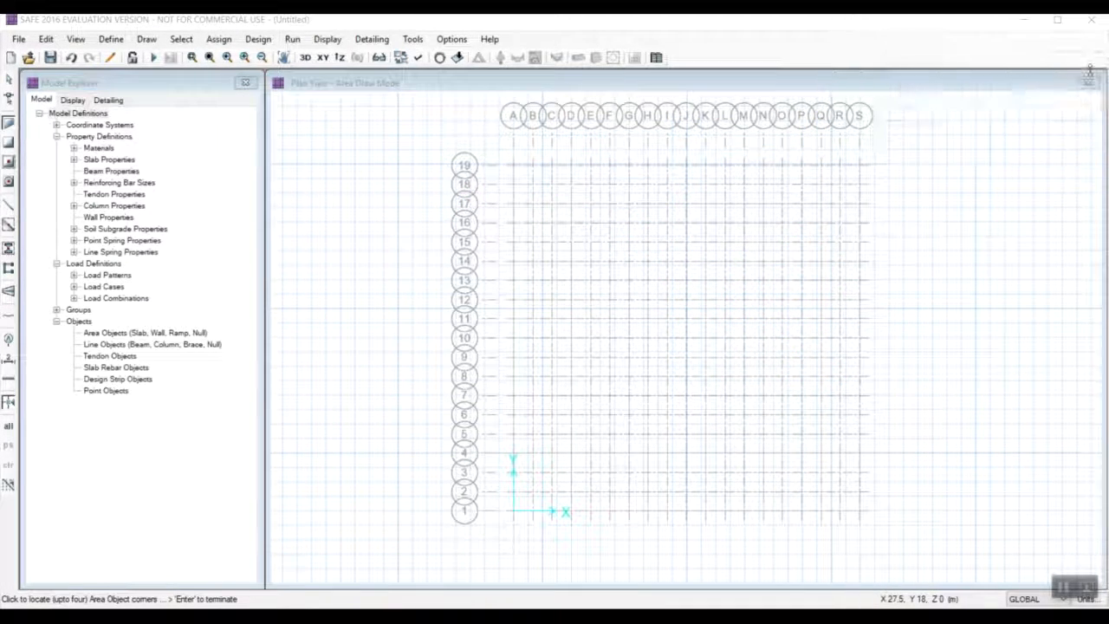
{"action": "left_click", "coordinate": [860, 165]}
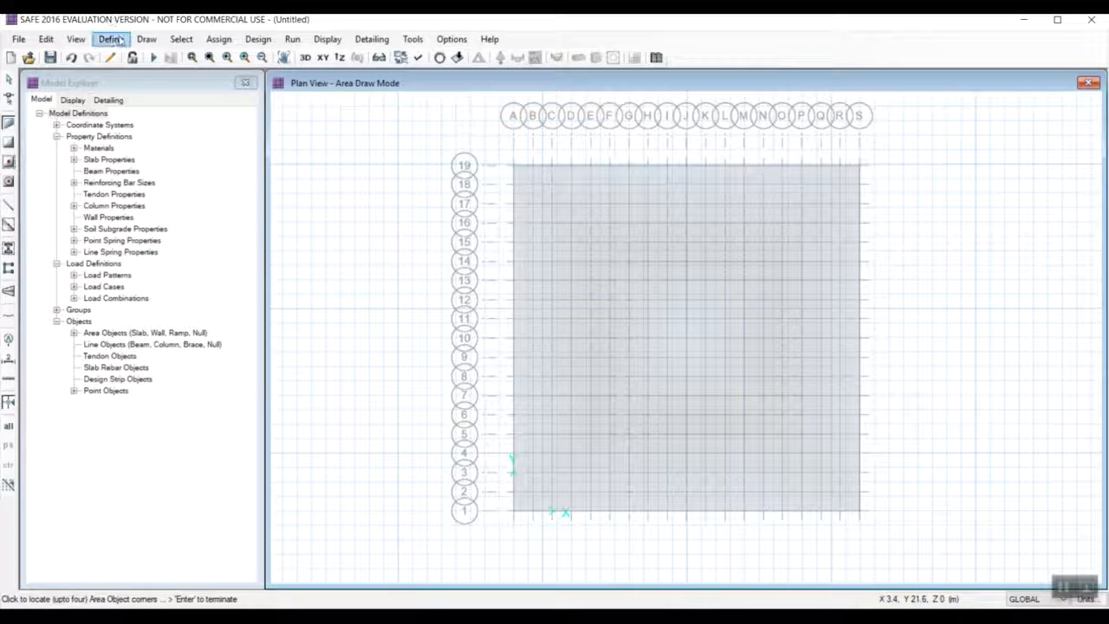
{"action": "left_click", "coordinate": [147, 40]}
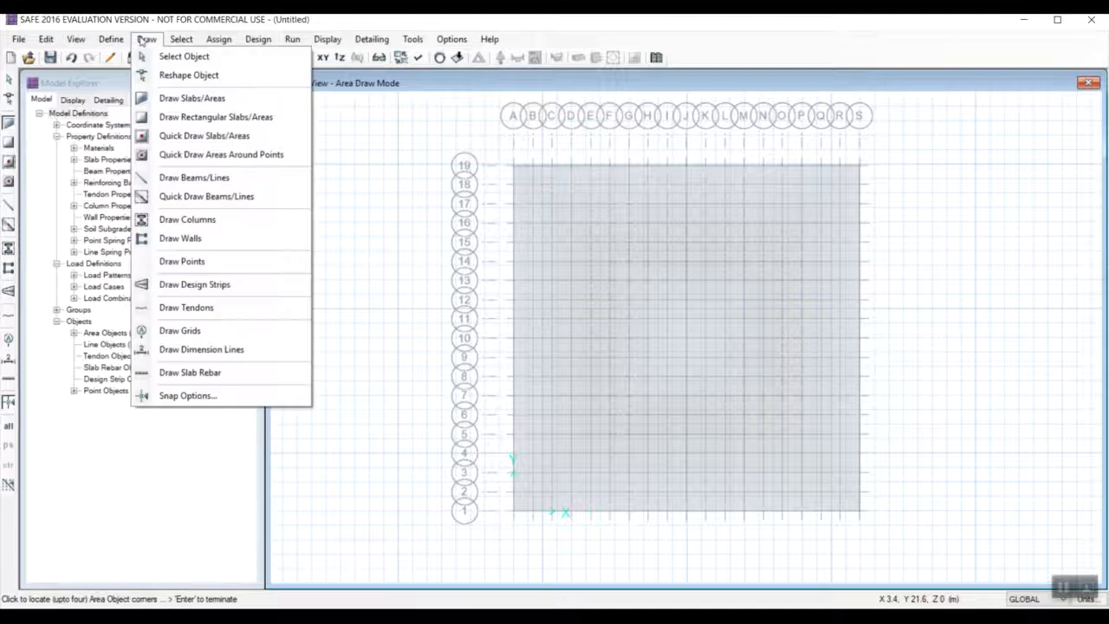
{"action": "right_click", "coordinate": [639, 280]}
{"action": "left_click", "coordinate": [752, 108]}
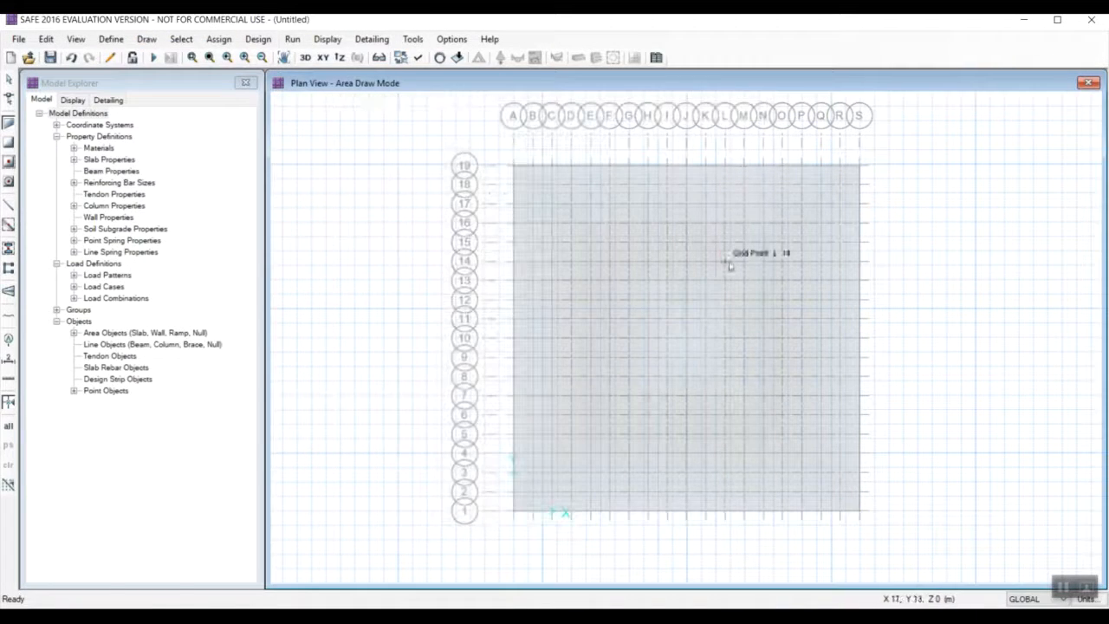
{"action": "left_click", "coordinate": [729, 266]}
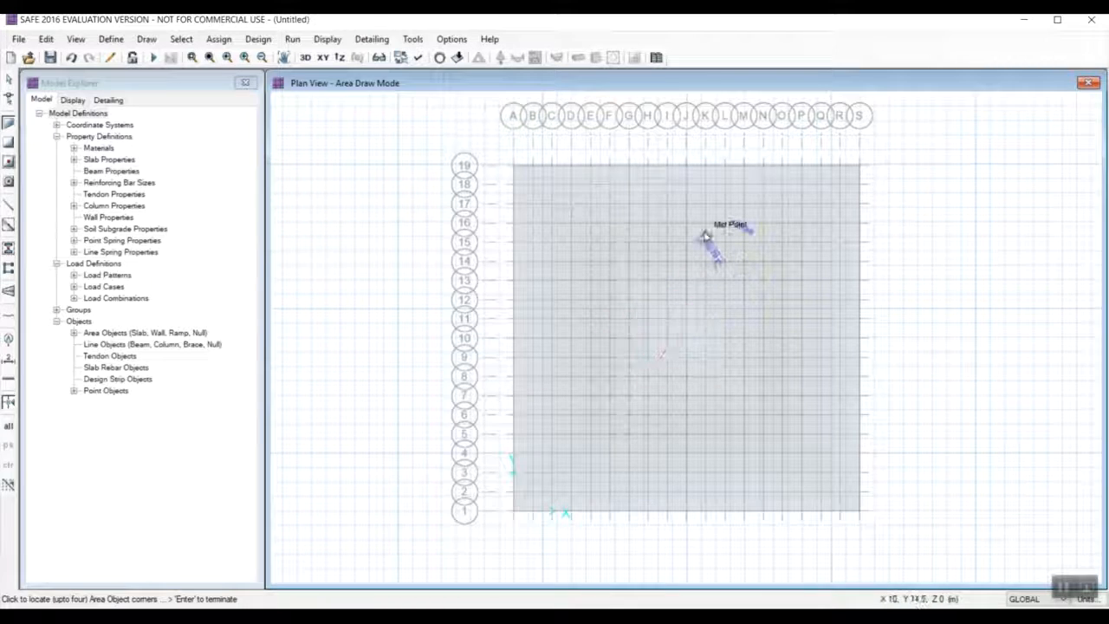
Select the drawn mat slab and expand its area outward with an offset of 2000 mm.
{"action": "key", "text": "Escape"}
{"action": "left_click", "coordinate": [728, 335]}
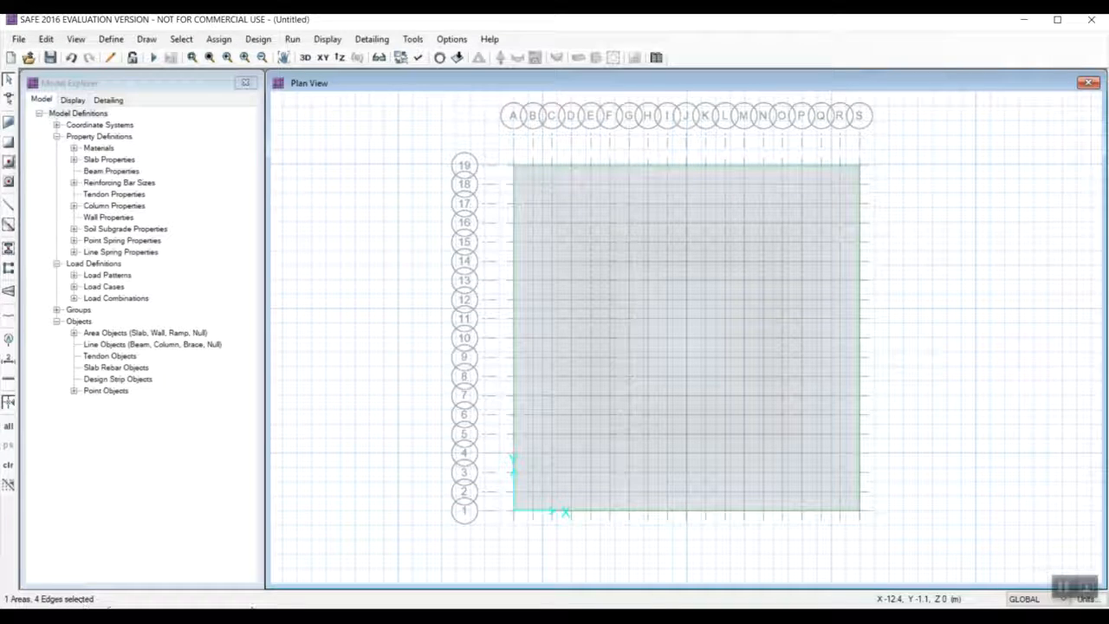
{"action": "left_click", "coordinate": [46, 39]}
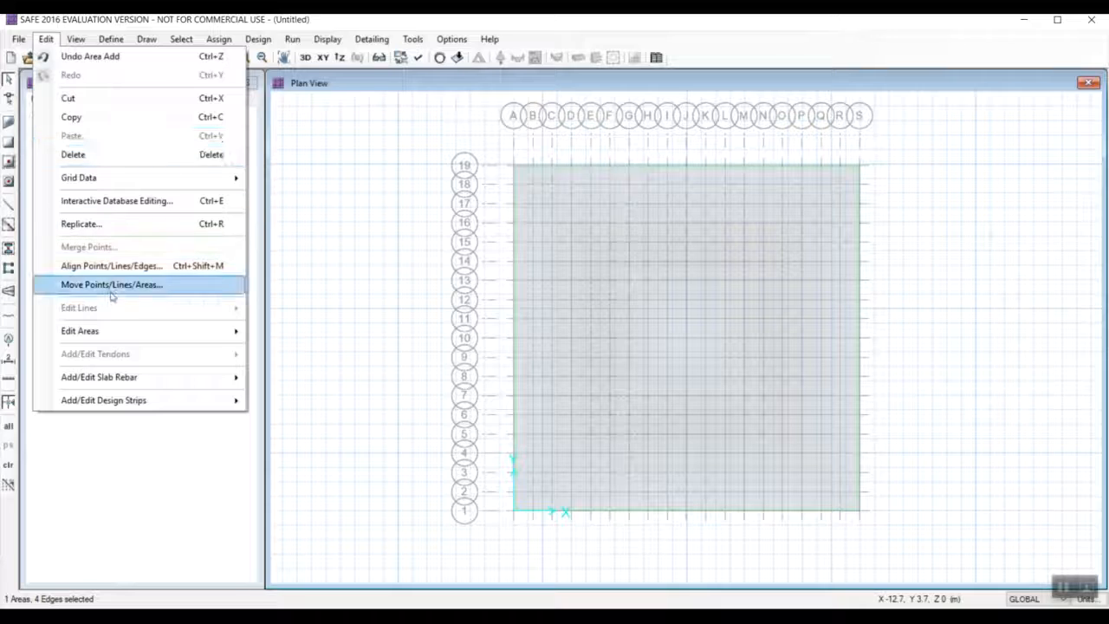
{"action": "mouse_move", "coordinate": [124, 336]}
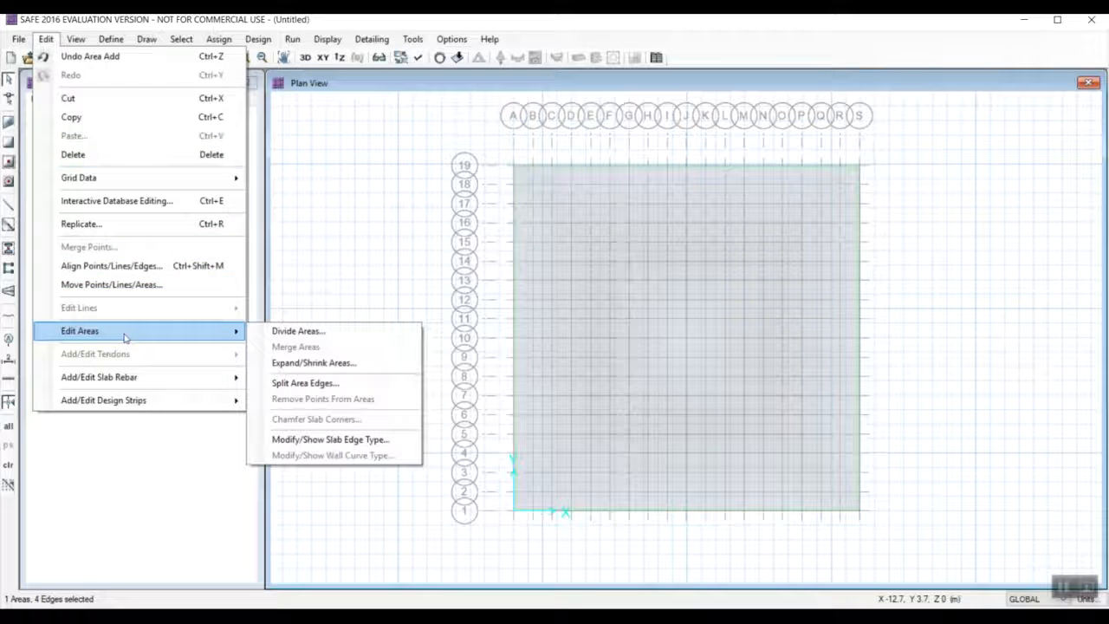
{"action": "left_click", "coordinate": [324, 364]}
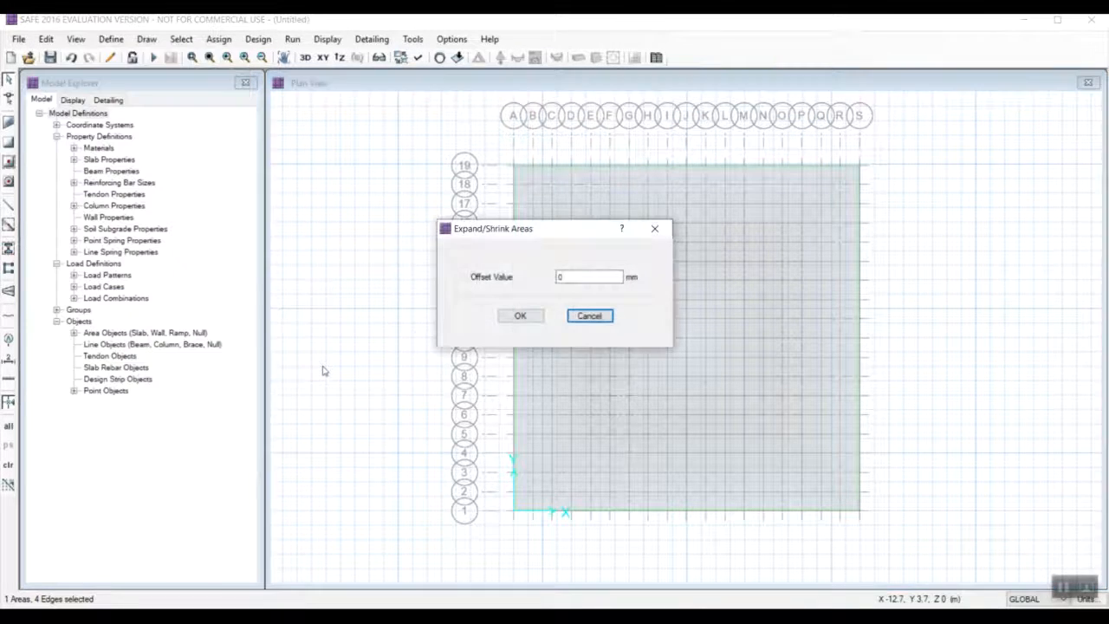
{"action": "double_click", "coordinate": [557, 276]}
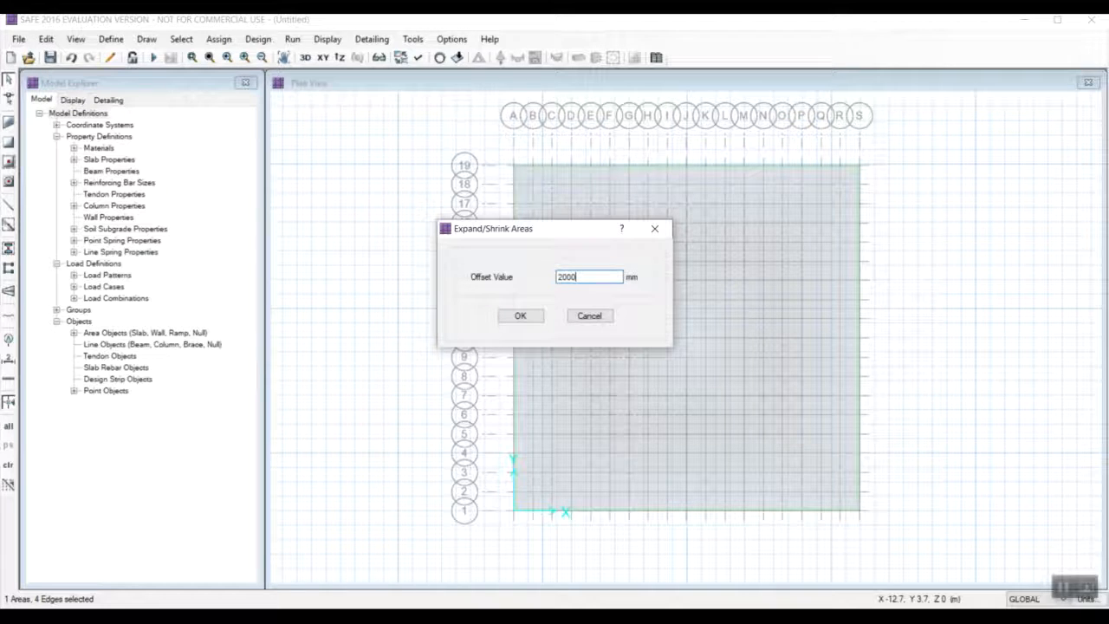
{"action": "left_click", "coordinate": [518, 316]}
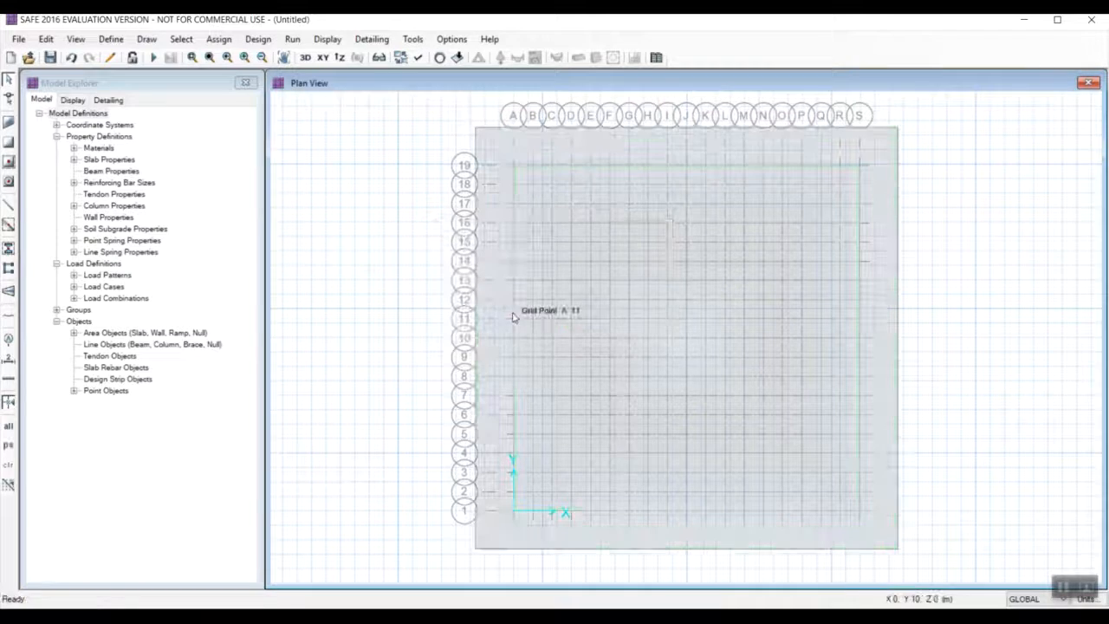
Try to draw a COL500X500 column at grid point A-1 with 0 m height below and 2 m height above.
{"action": "left_click", "coordinate": [1063, 589]}
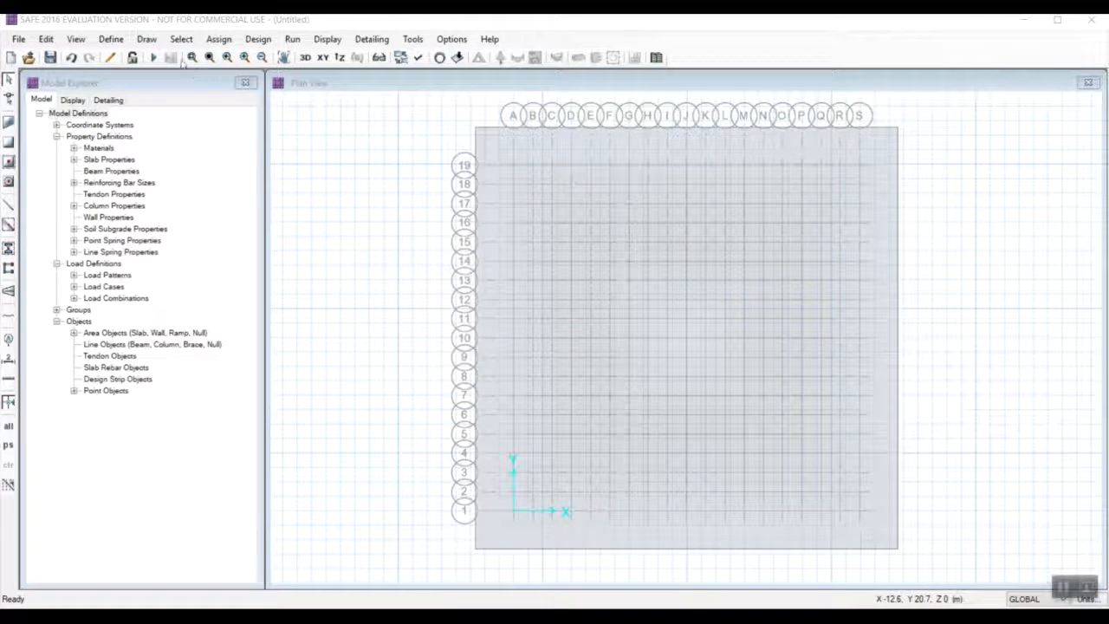
{"action": "left_click", "coordinate": [146, 39]}
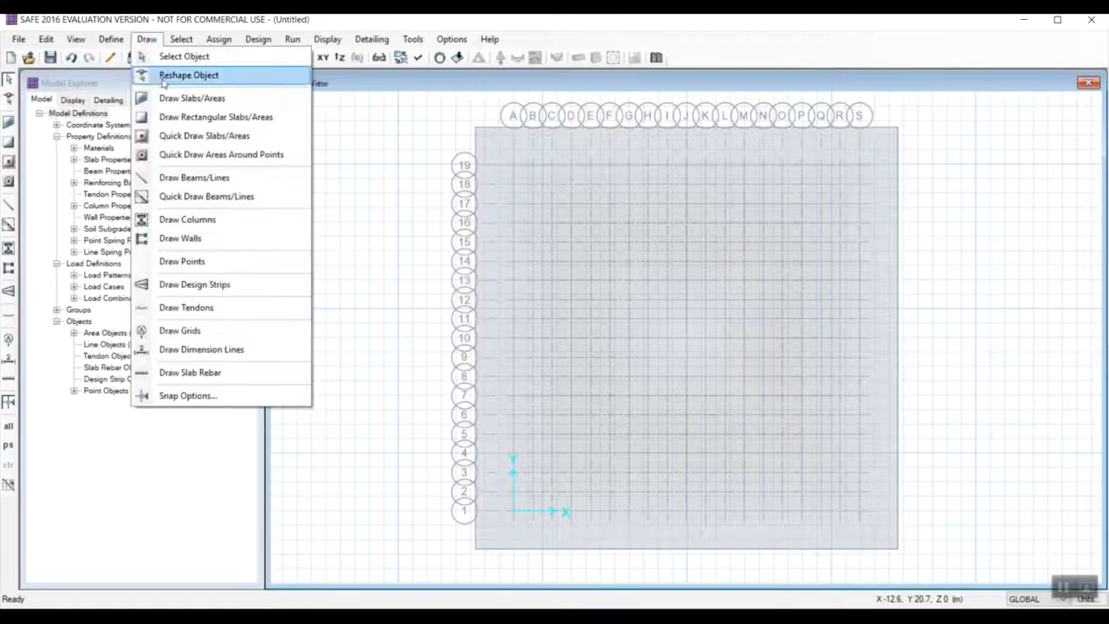
{"action": "left_click", "coordinate": [189, 219]}
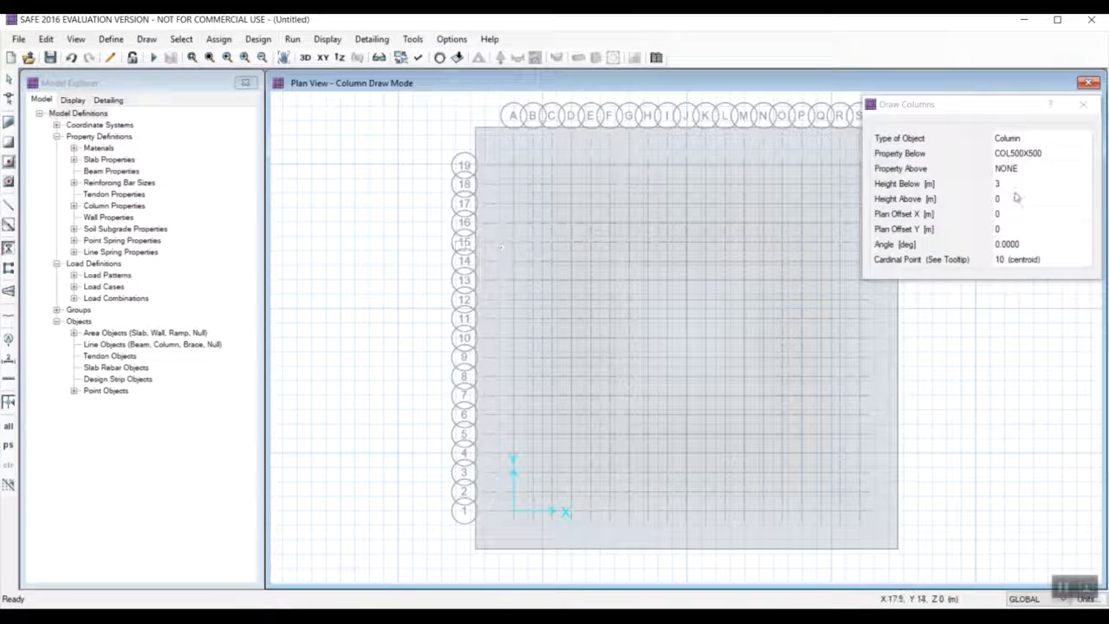
{"action": "left_click", "coordinate": [1031, 154]}
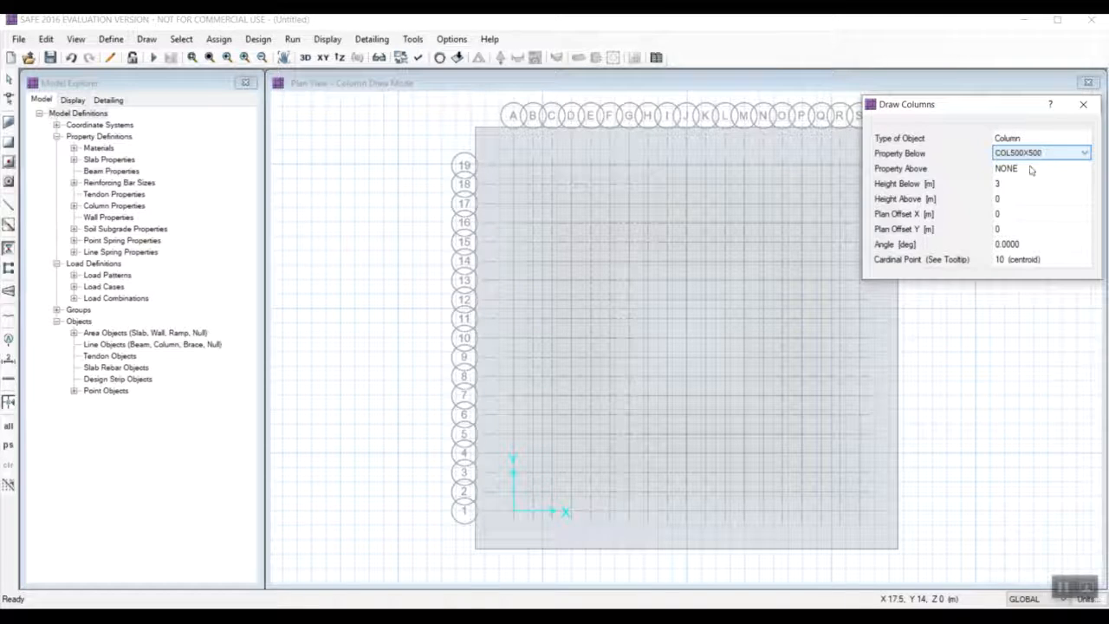
{"action": "left_click", "coordinate": [1019, 170]}
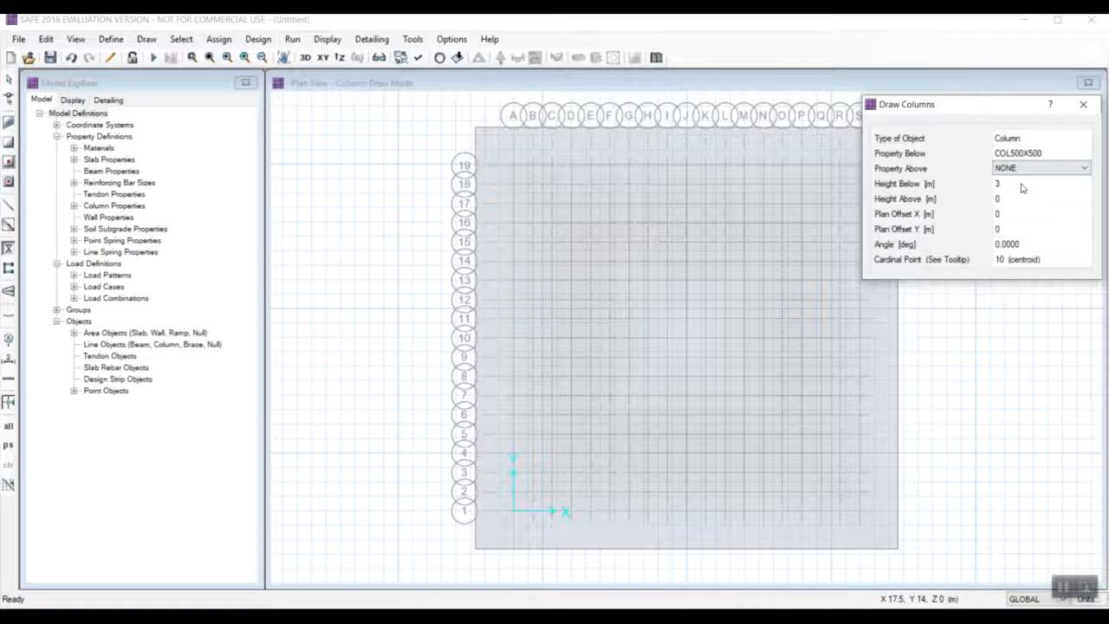
{"action": "left_click", "coordinate": [1022, 185]}
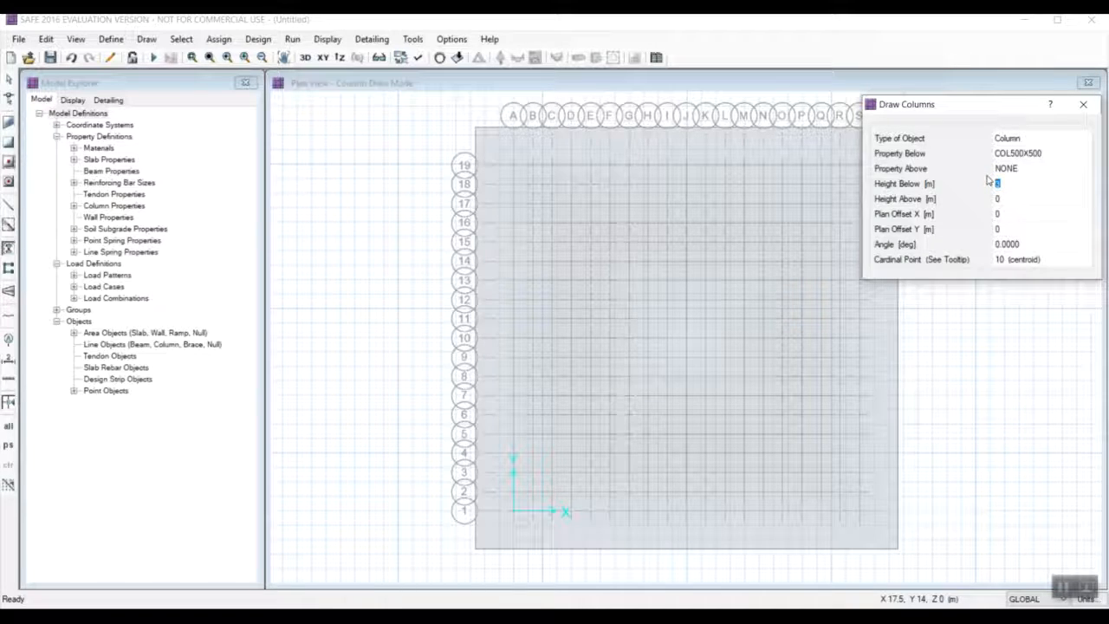
{"action": "type", "text": "0"}
{"action": "left_click", "coordinate": [1016, 202]}
{"action": "type", "text": "2"}
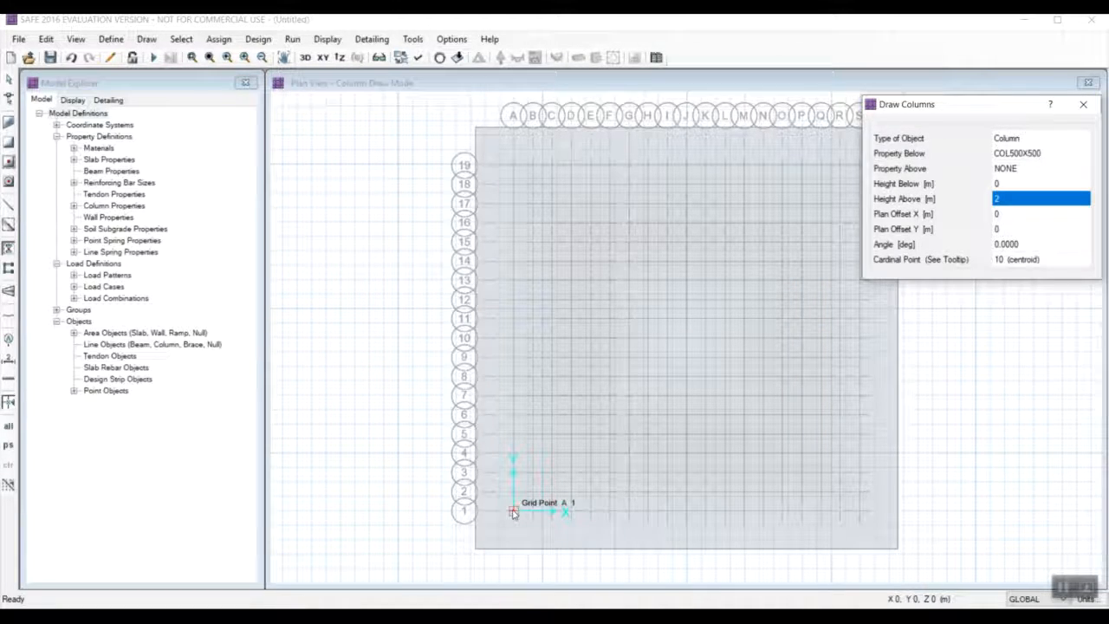
{"action": "left_click", "coordinate": [514, 511]}
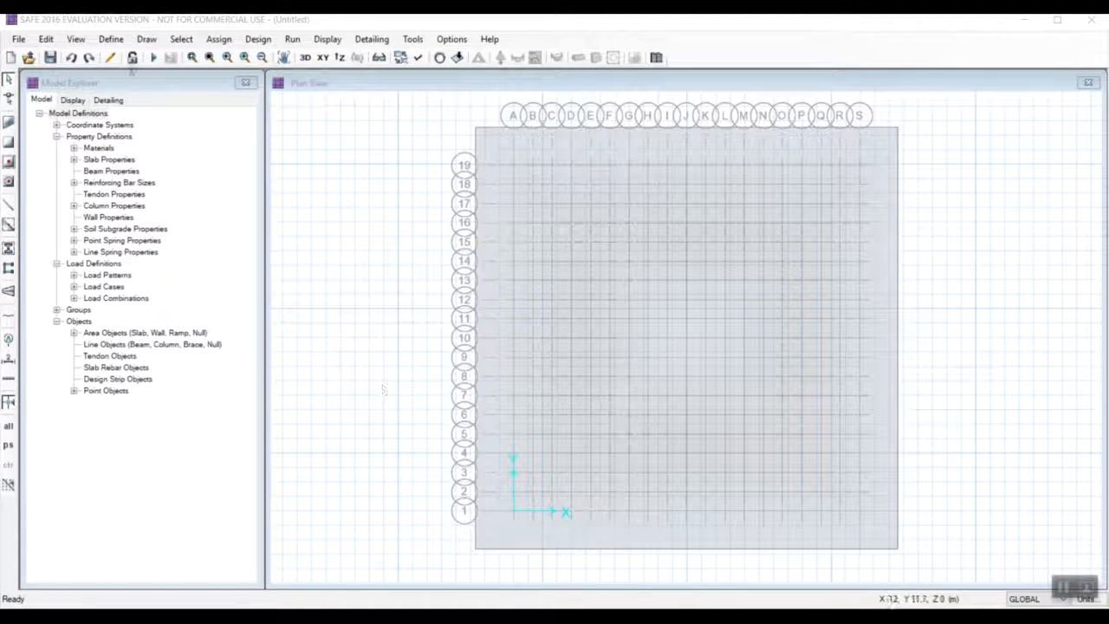
Set up column drawing with NONE as the property below and COL500X500 as the property above.
{"action": "left_click", "coordinate": [149, 41]}
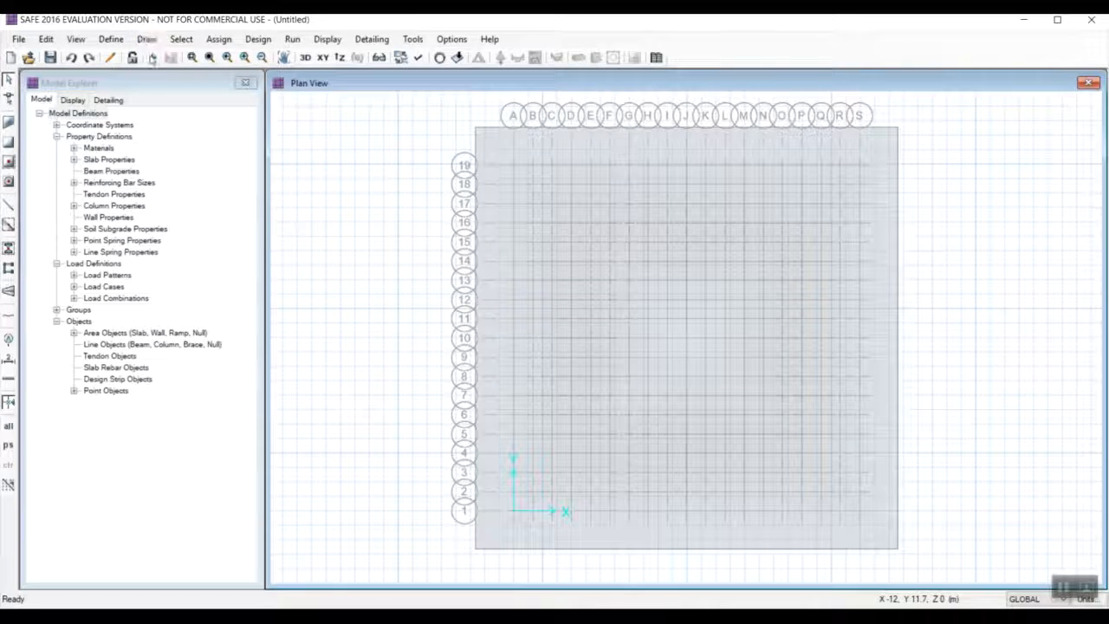
{"action": "left_click", "coordinate": [149, 40]}
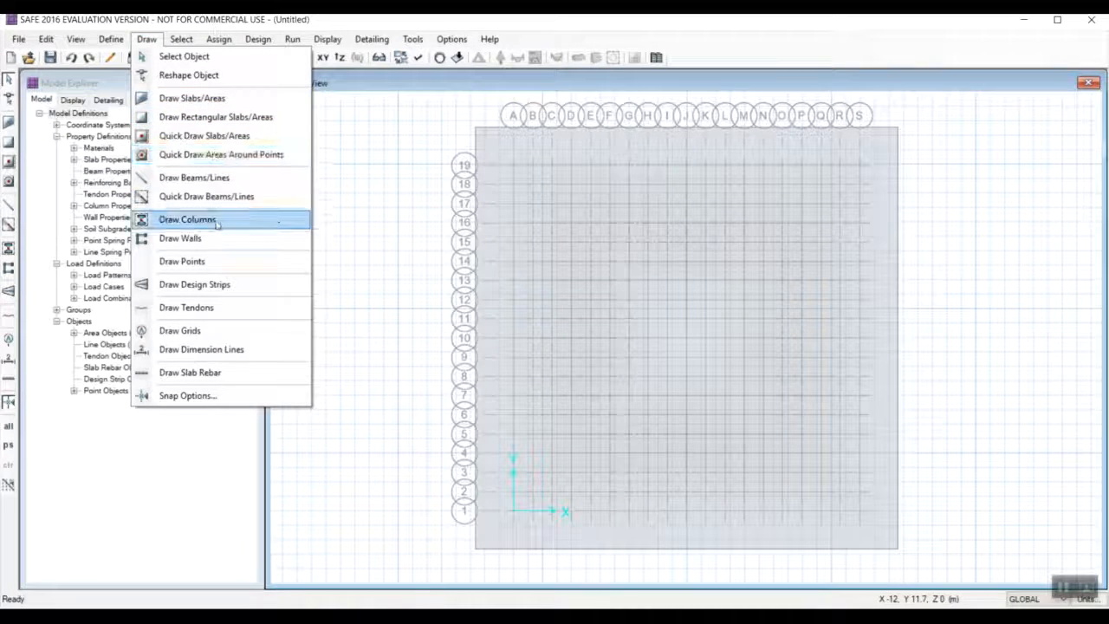
{"action": "left_click", "coordinate": [187, 220]}
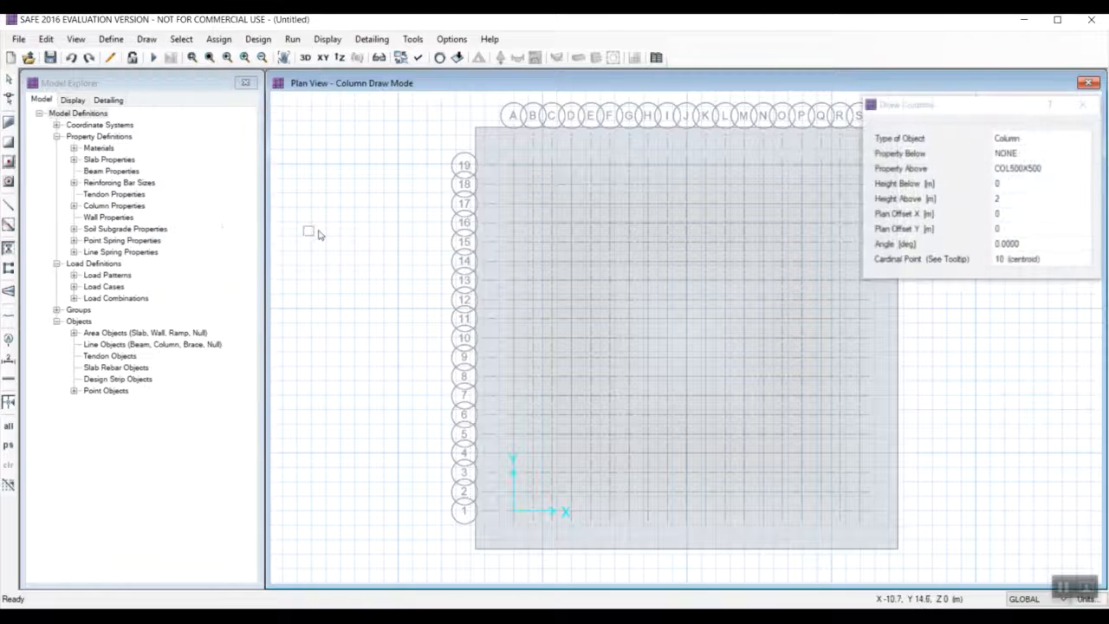
{"action": "left_click", "coordinate": [1047, 154]}
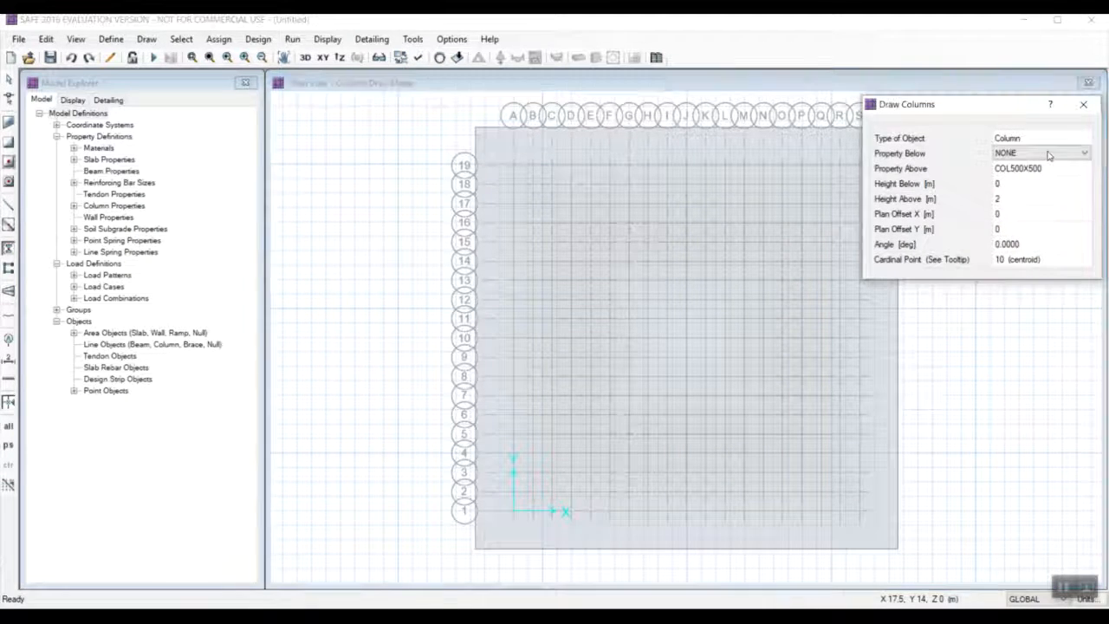
{"action": "left_click", "coordinate": [1068, 156]}
{"action": "left_click", "coordinate": [1055, 187]}
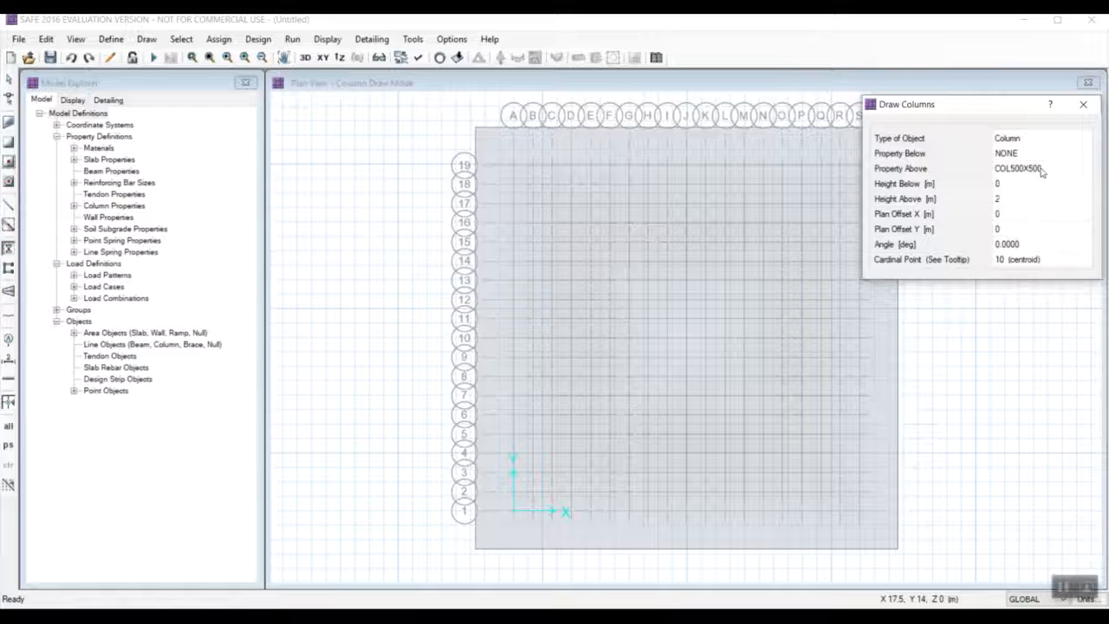
{"action": "left_click", "coordinate": [1045, 170]}
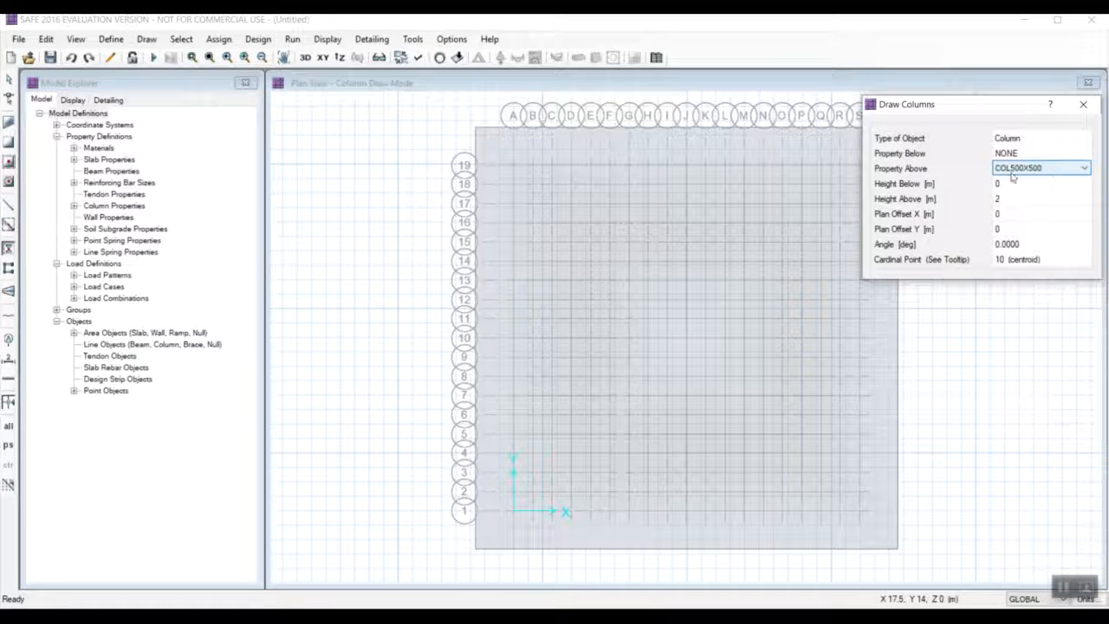
{"action": "left_click", "coordinate": [1034, 171]}
{"action": "left_click", "coordinate": [1037, 181]}
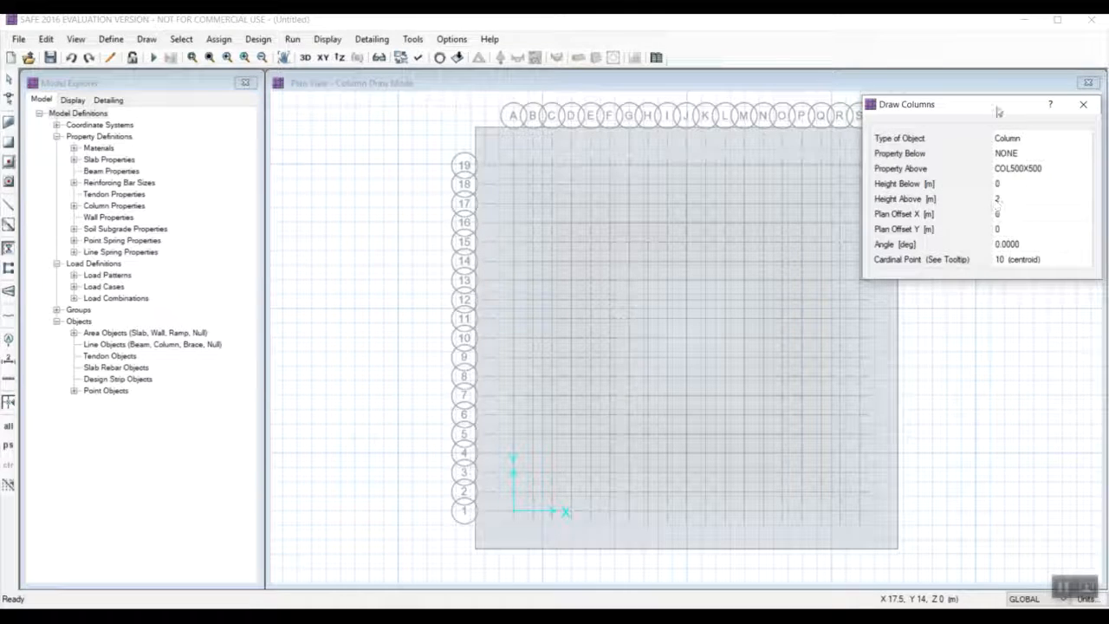
Place COL500X500 columns 2 m high above the slab at grid points A-1, A-7, A-13 and A-19.
{"action": "left_click_drag", "start_coordinate": [997, 111], "coordinate": [1059, 93]}
{"action": "left_click", "coordinate": [627, 471]}
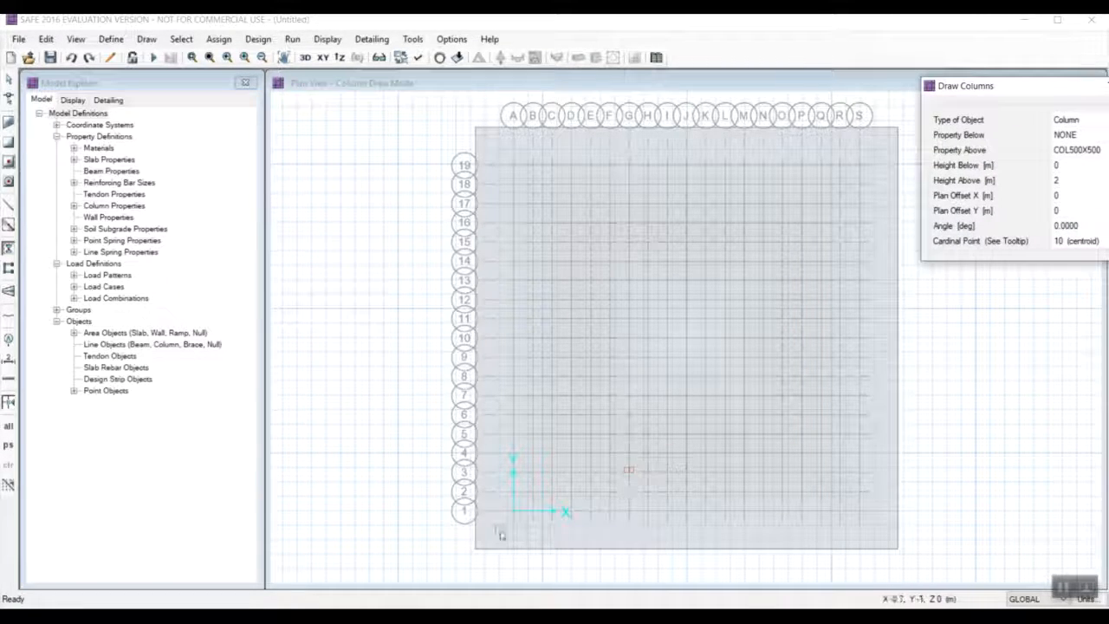
{"action": "left_click", "coordinate": [513, 511]}
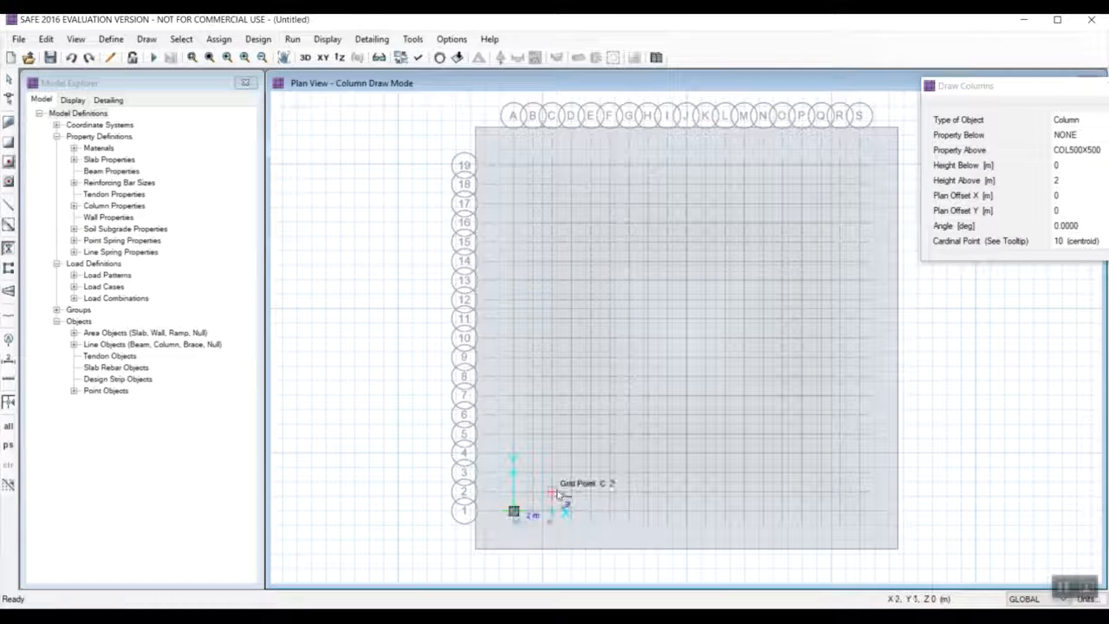
{"action": "left_click", "coordinate": [513, 396]}
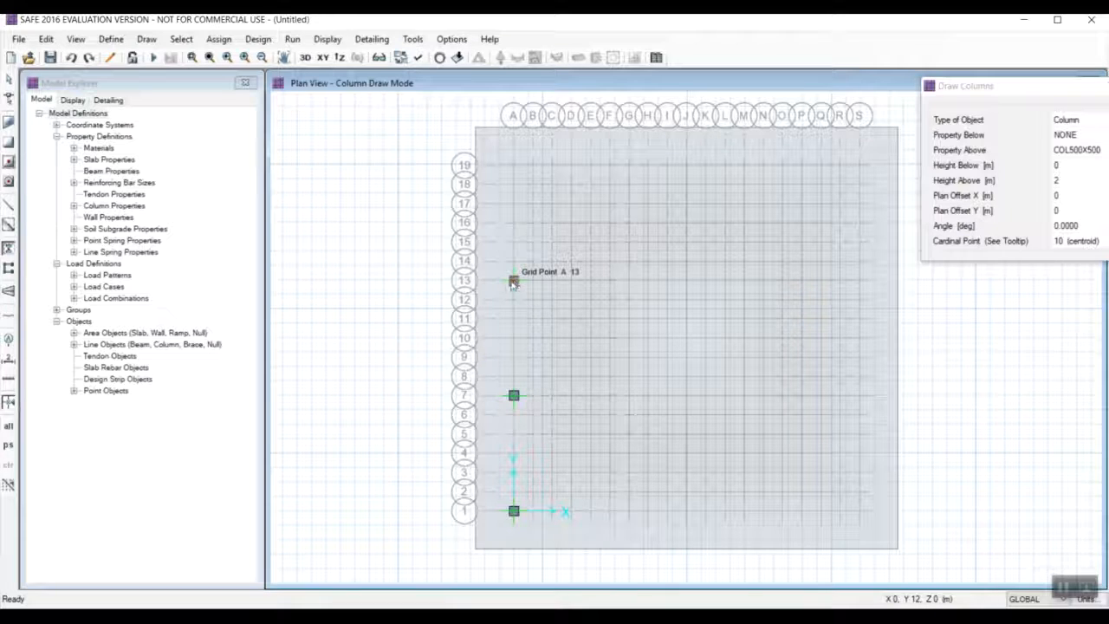
{"action": "left_click", "coordinate": [514, 281]}
{"action": "left_click", "coordinate": [514, 165]}
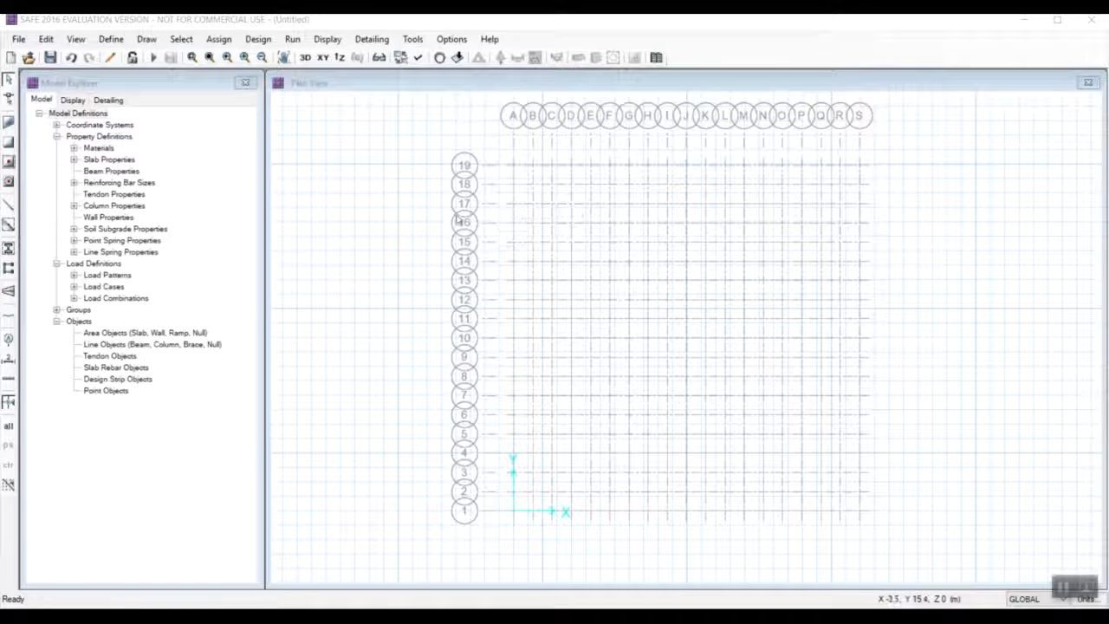
Draw a straight-edged 18 by 18 m SLAB1 slab through grid points A-19, A-1, S-1 and S-19.
{"action": "left_click", "coordinate": [154, 40]}
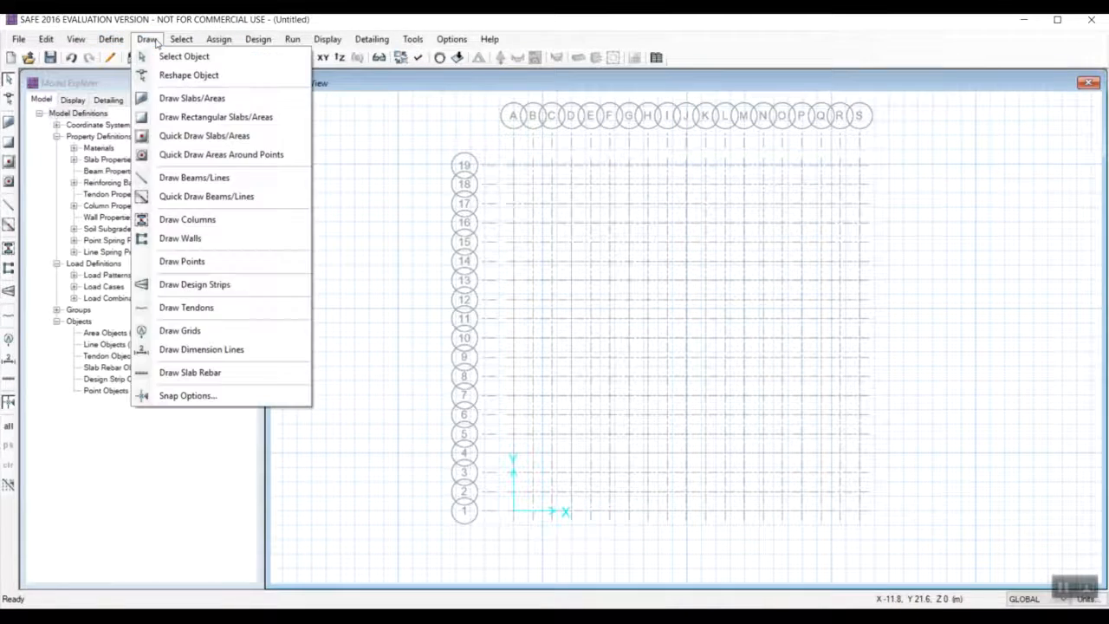
{"action": "left_click", "coordinate": [184, 101]}
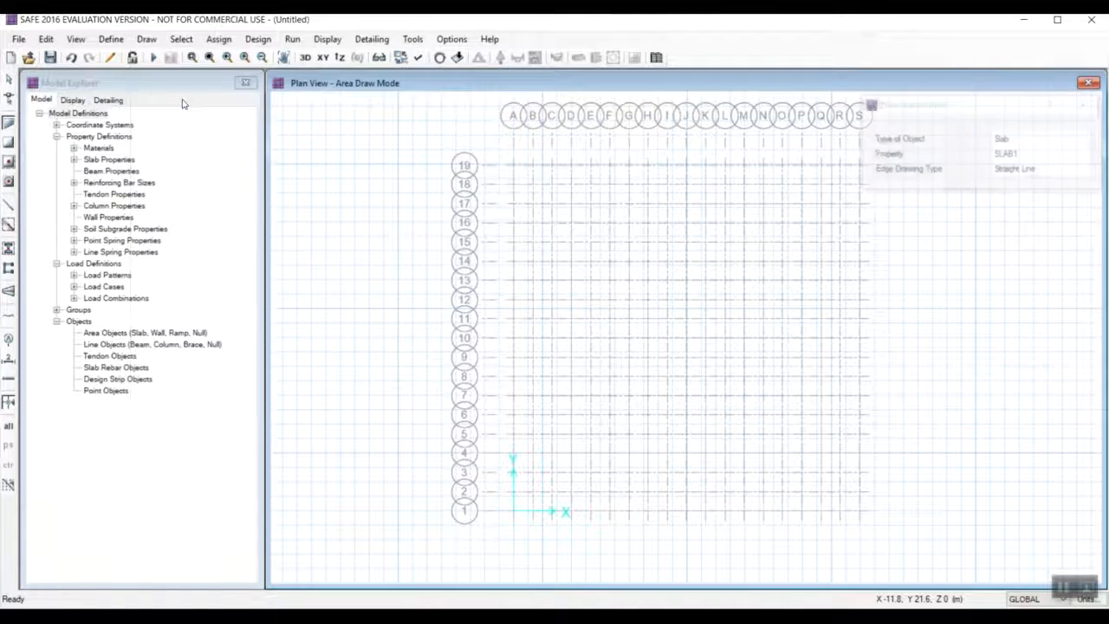
{"action": "left_click", "coordinate": [514, 167]}
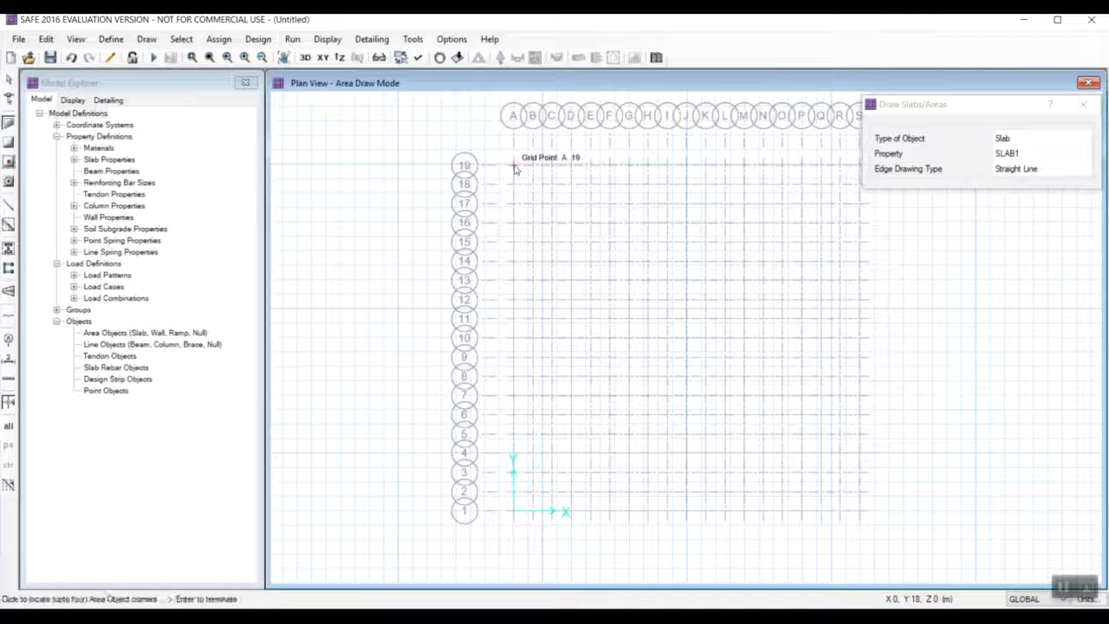
{"action": "left_click", "coordinate": [514, 511]}
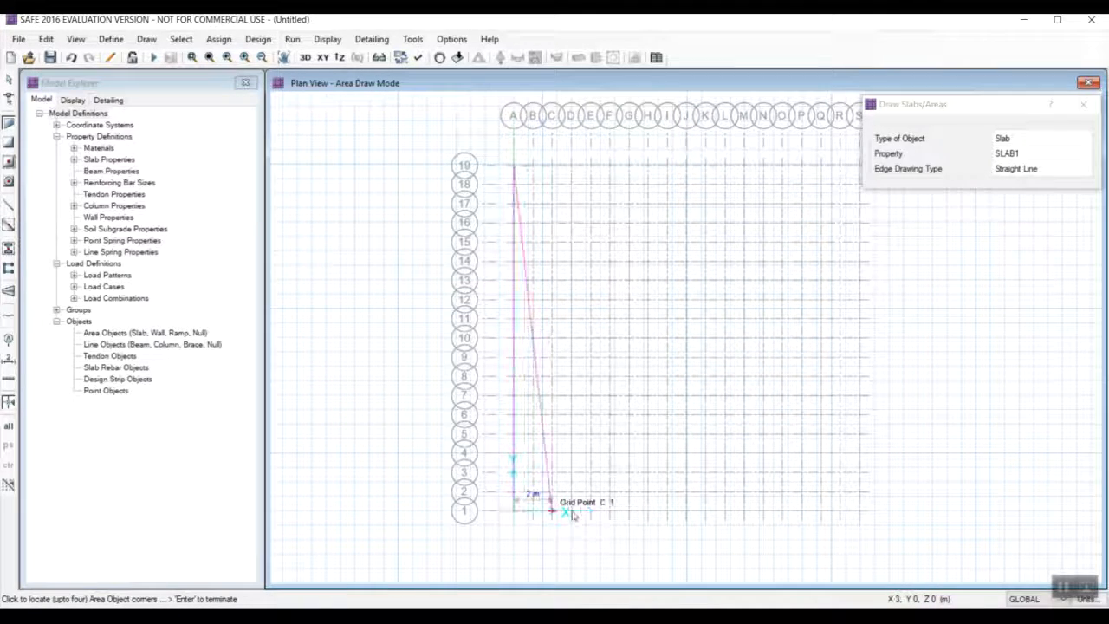
{"action": "left_click", "coordinate": [860, 512]}
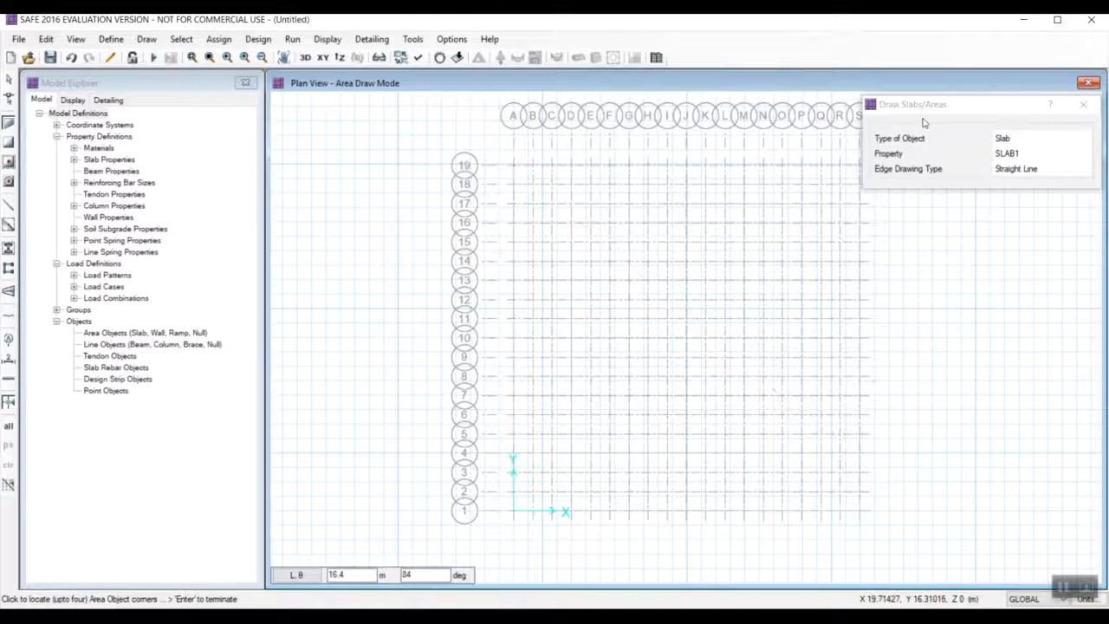
{"action": "left_click_drag", "start_coordinate": [930, 105], "coordinate": [943, 62]}
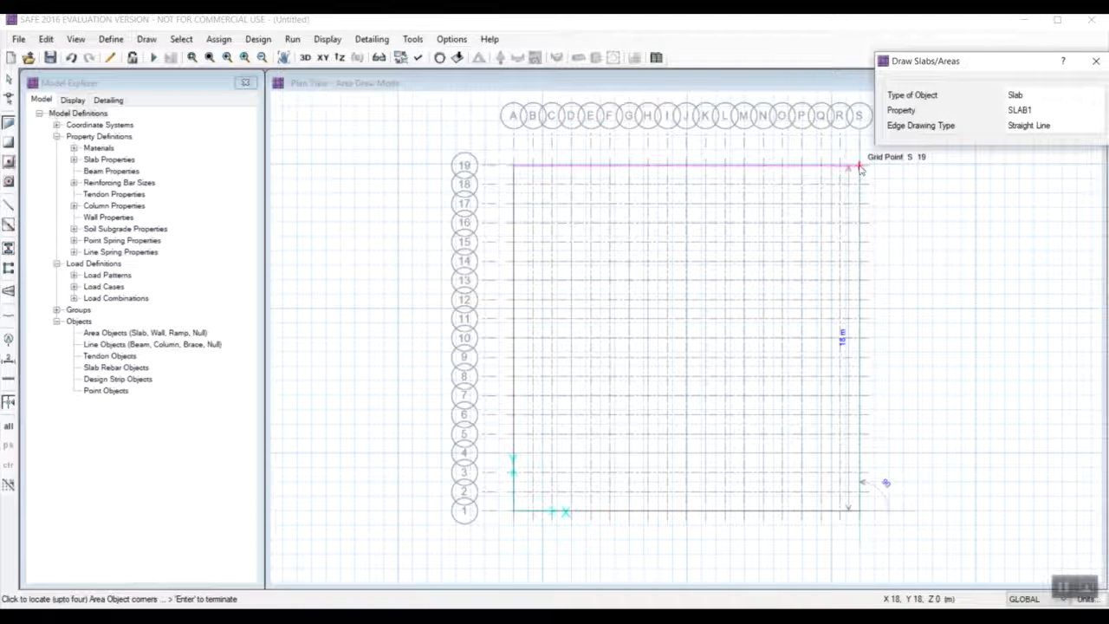
{"action": "left_click", "coordinate": [860, 167]}
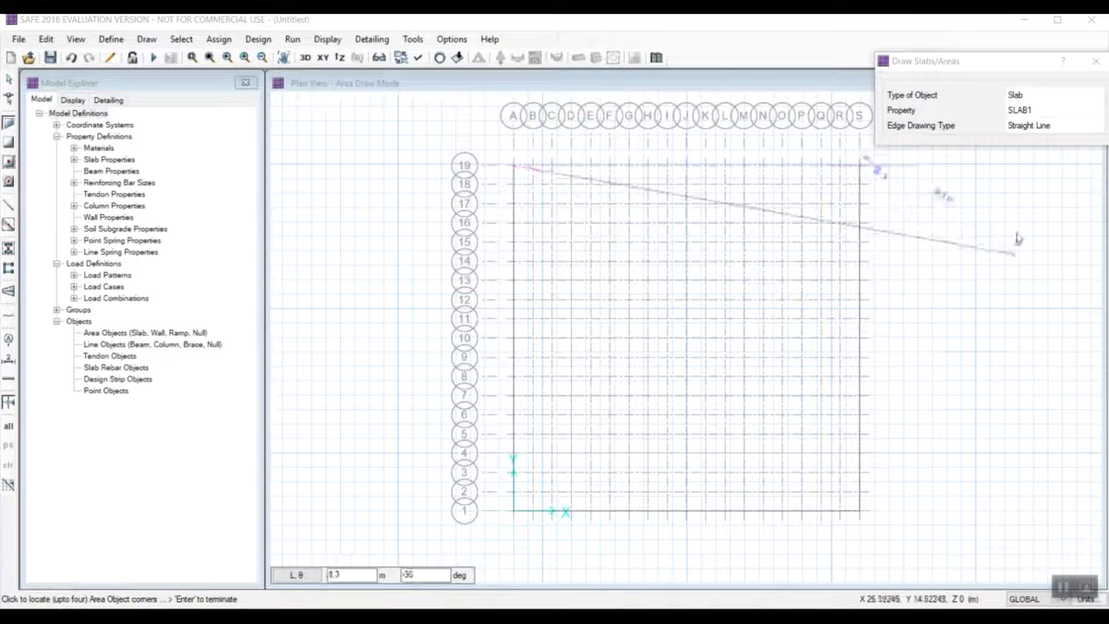
{"action": "left_click", "coordinate": [1094, 62]}
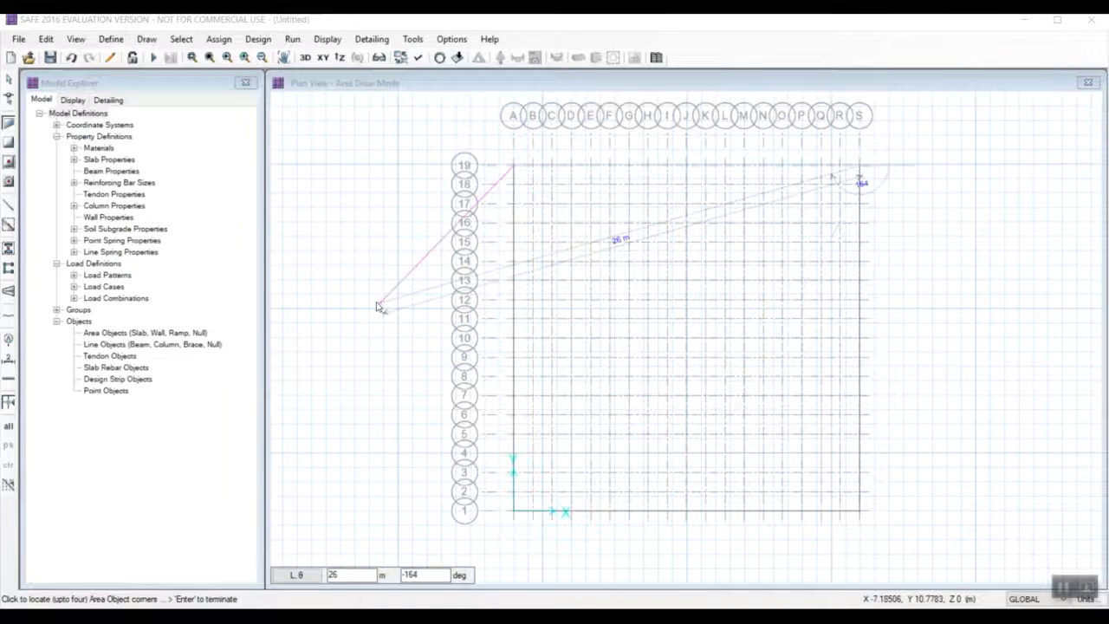
{"action": "right_click", "coordinate": [375, 310]}
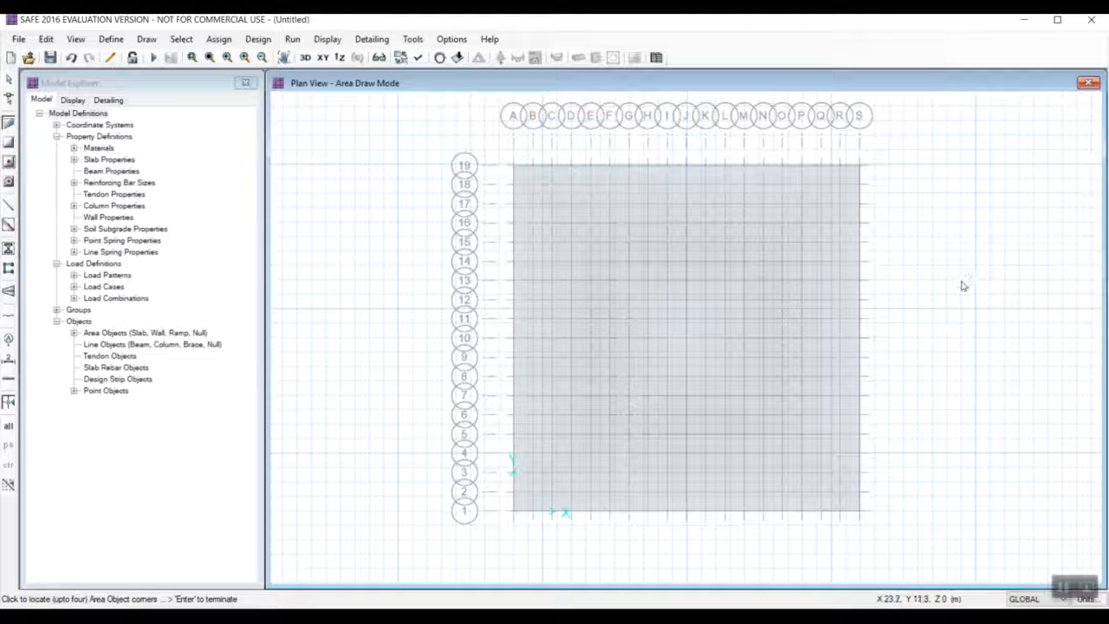
{"action": "left_click", "coordinate": [146, 41]}
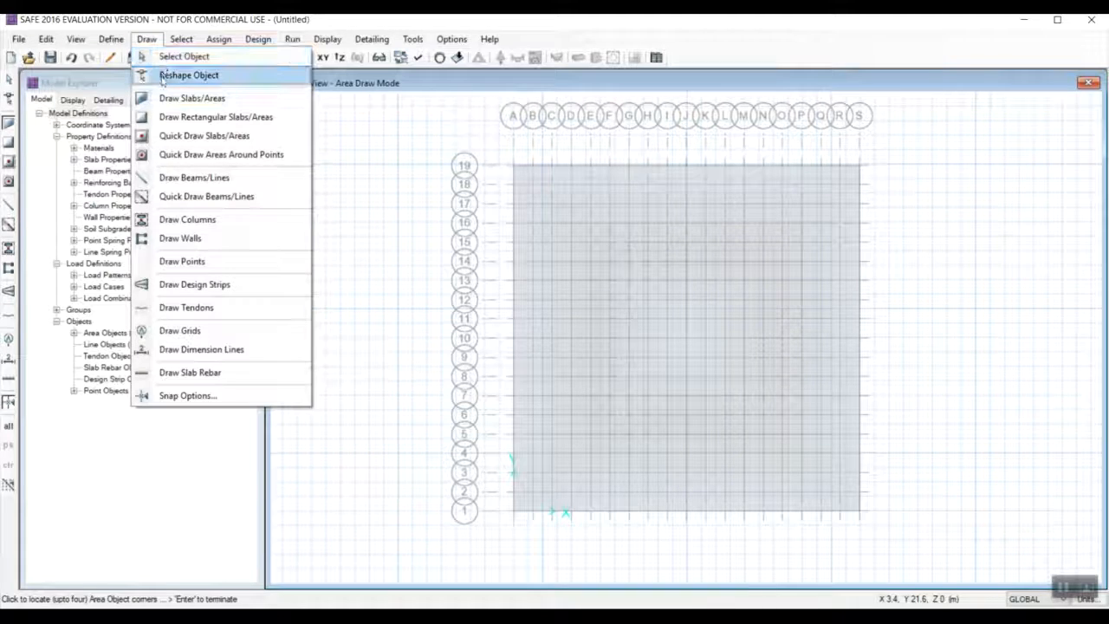
Check the property assignments of the drawn mat slab and leave the slab drawing mode.
{"action": "right_click", "coordinate": [639, 281]}
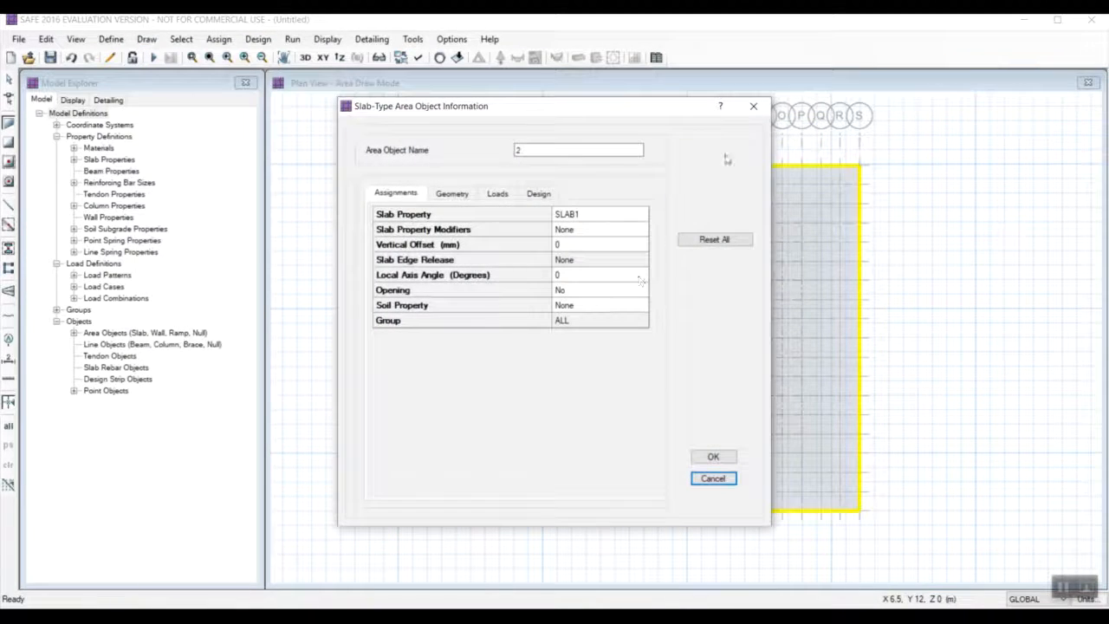
{"action": "left_click", "coordinate": [753, 107]}
{"action": "left_click", "coordinate": [728, 265]}
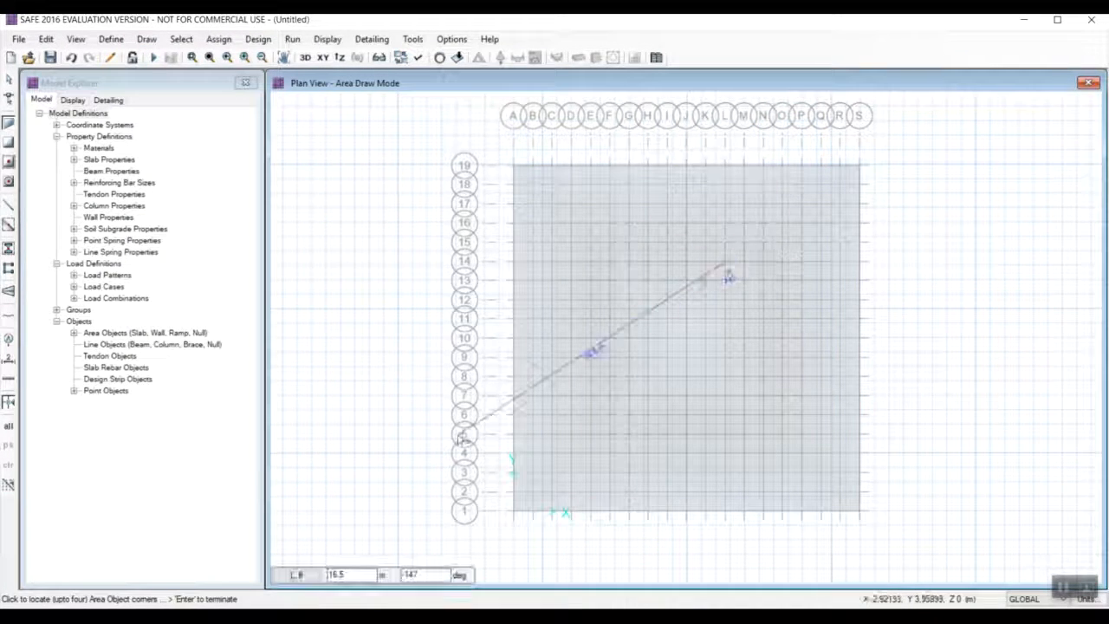
{"action": "key", "text": "Escape"}
Expand the mat slab outward on all sides with an offset of 2000 mm.
{"action": "left_click", "coordinate": [726, 336]}
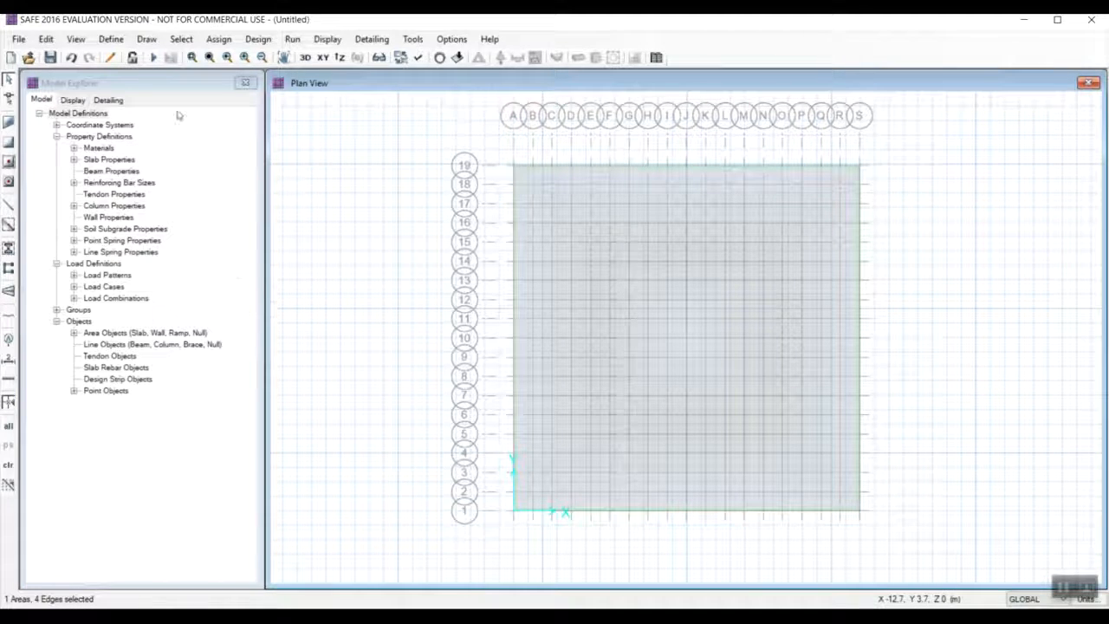
{"action": "left_click", "coordinate": [47, 41]}
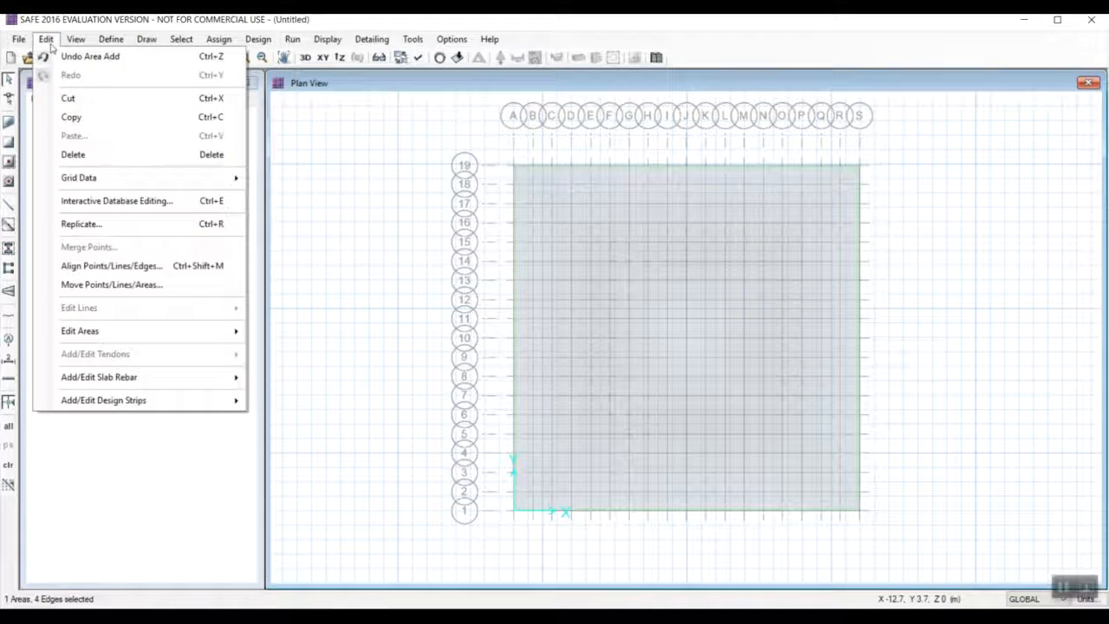
{"action": "mouse_move", "coordinate": [124, 335]}
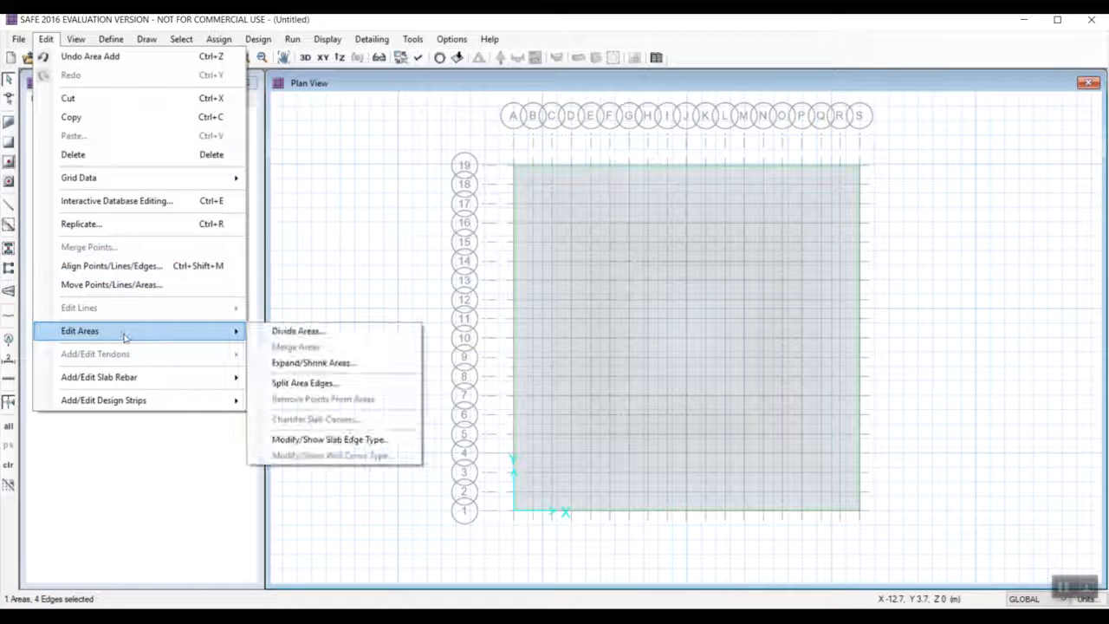
{"action": "left_click", "coordinate": [323, 364]}
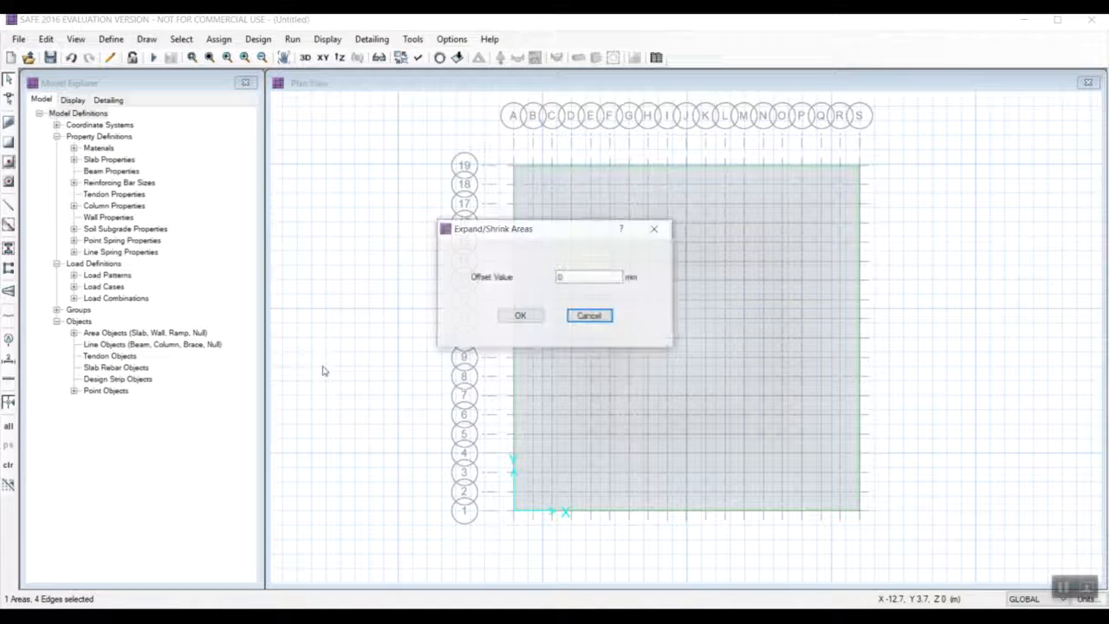
{"action": "left_click", "coordinate": [570, 275]}
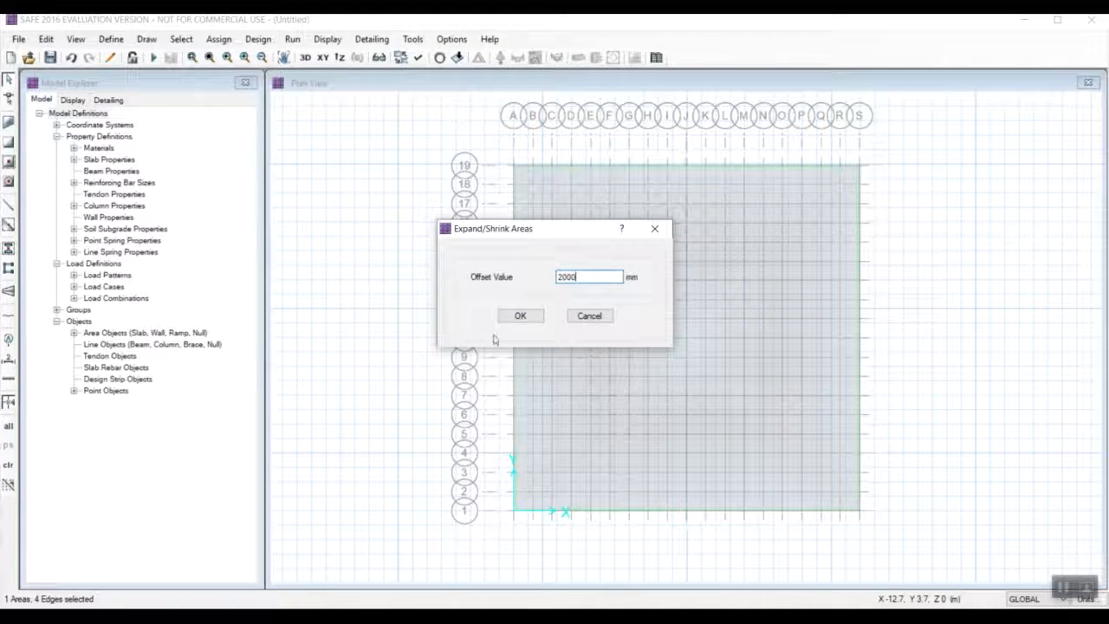
{"action": "left_click", "coordinate": [518, 316]}
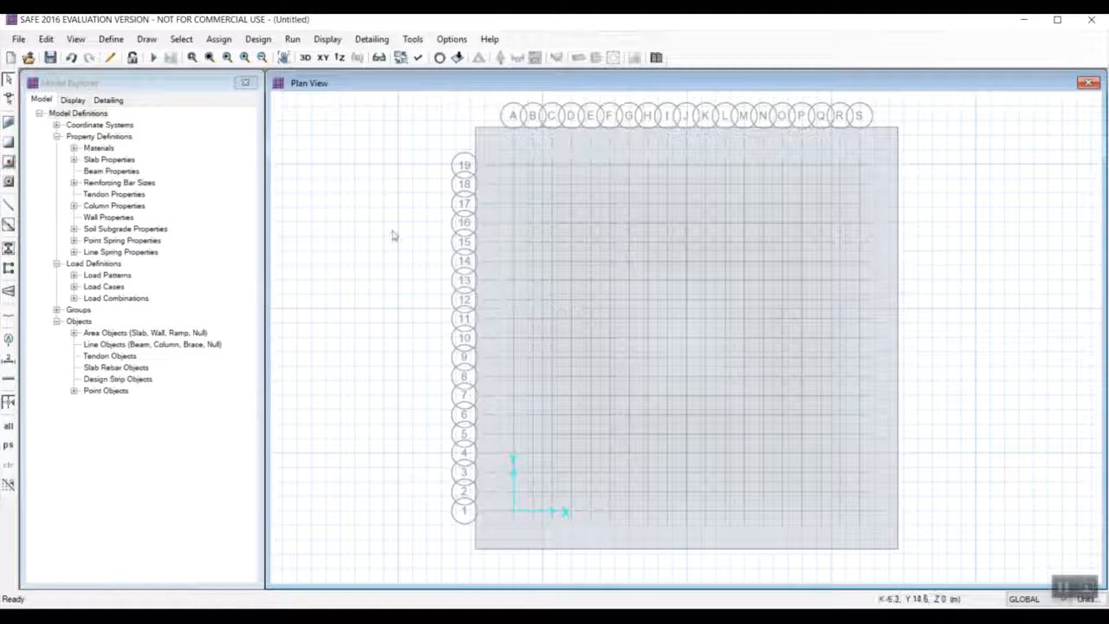
{"action": "left_click", "coordinate": [1064, 590]}
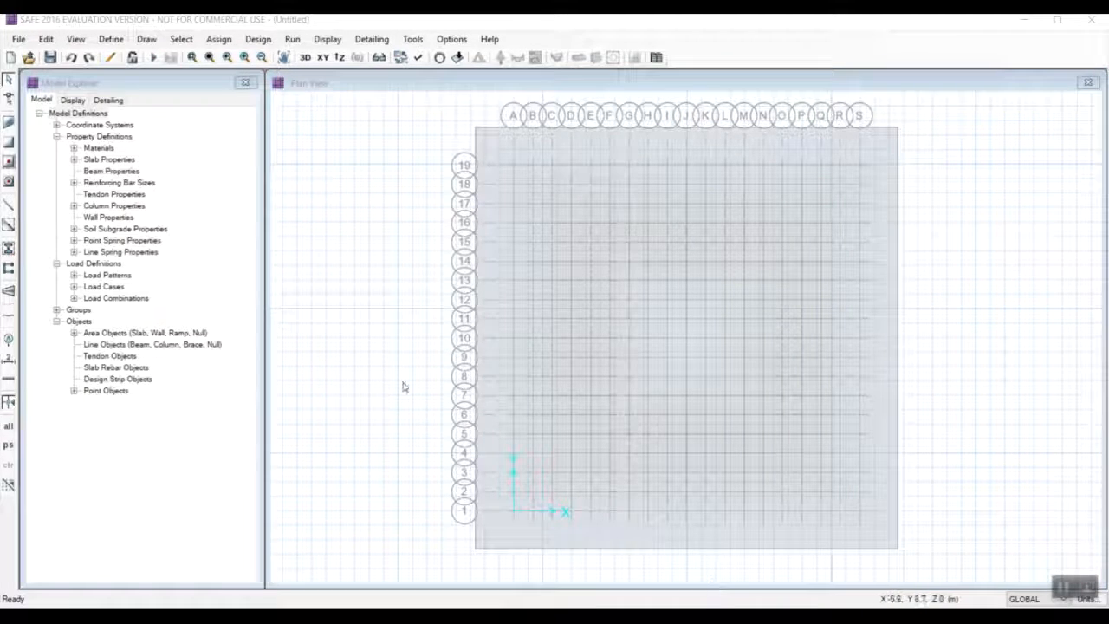
Set up column drawing on the expanded slab with NONE as the property below and COL500X500 as the property above.
{"action": "left_click", "coordinate": [150, 40]}
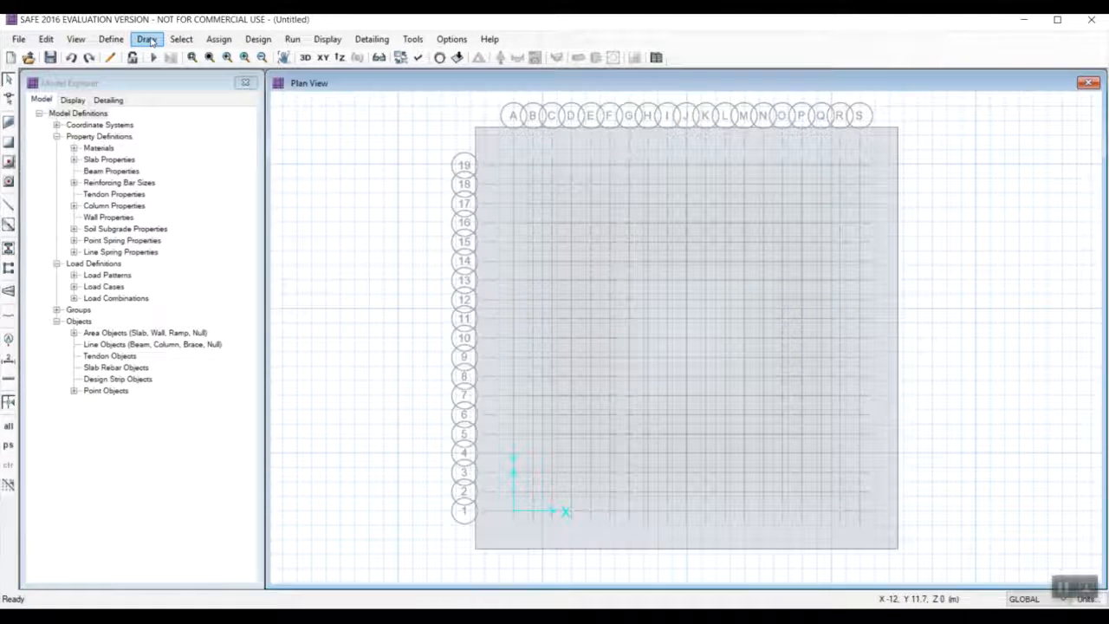
{"action": "left_click", "coordinate": [149, 40]}
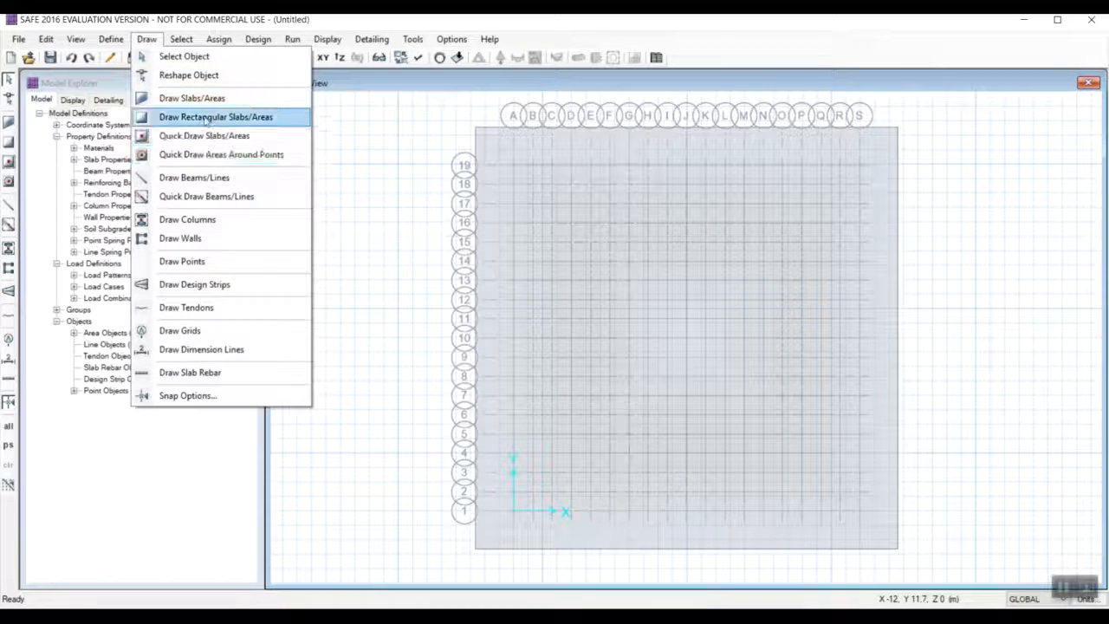
{"action": "left_click", "coordinate": [195, 219]}
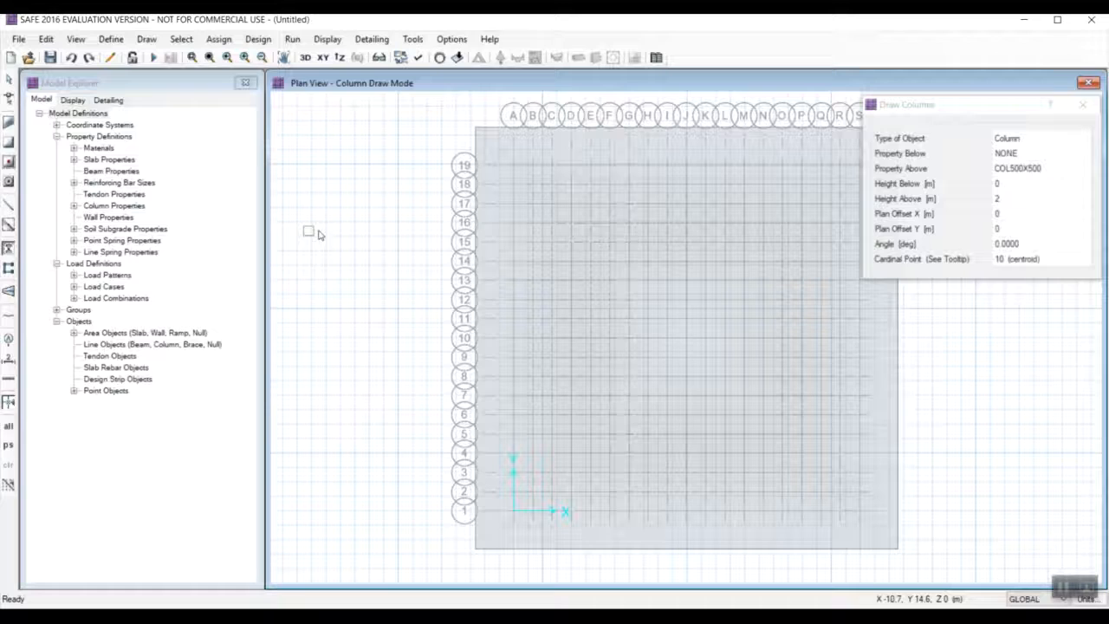
{"action": "left_click", "coordinate": [1046, 153]}
{"action": "left_click", "coordinate": [1046, 153]}
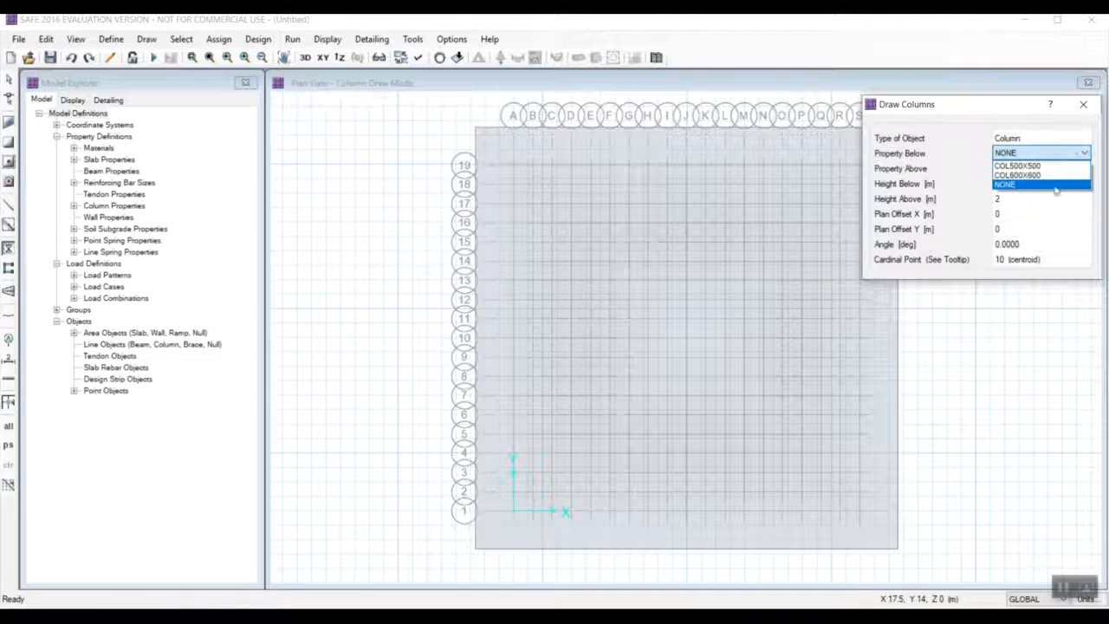
{"action": "left_click", "coordinate": [1055, 185]}
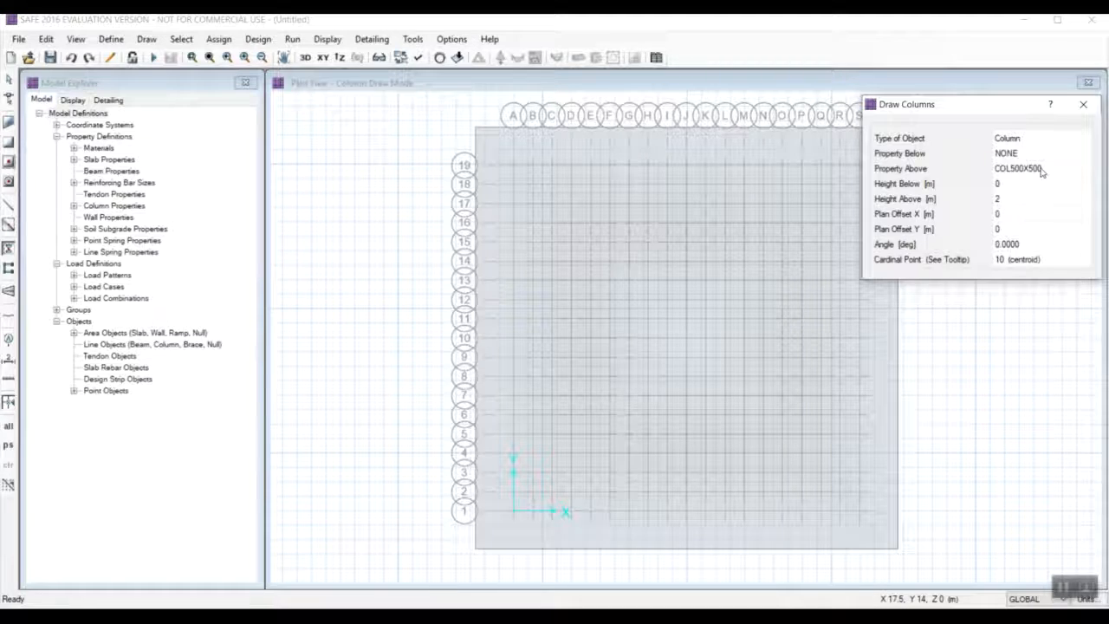
{"action": "left_click", "coordinate": [1042, 170]}
{"action": "left_click", "coordinate": [1030, 173]}
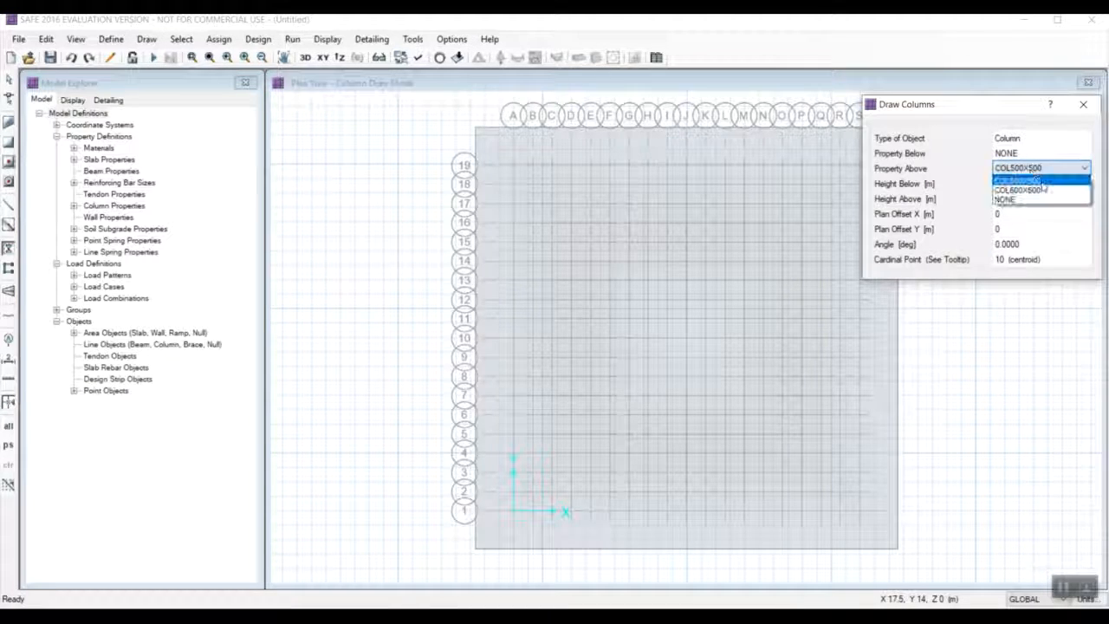
{"action": "left_click", "coordinate": [1011, 184]}
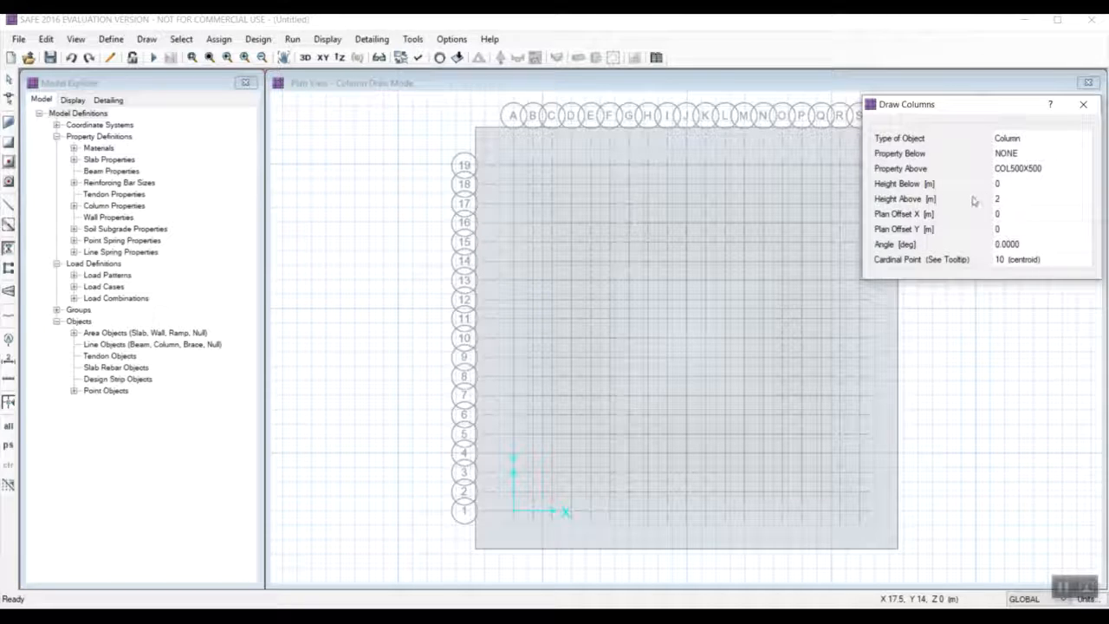
{"action": "left_click_drag", "start_coordinate": [997, 106], "coordinate": [1056, 87]}
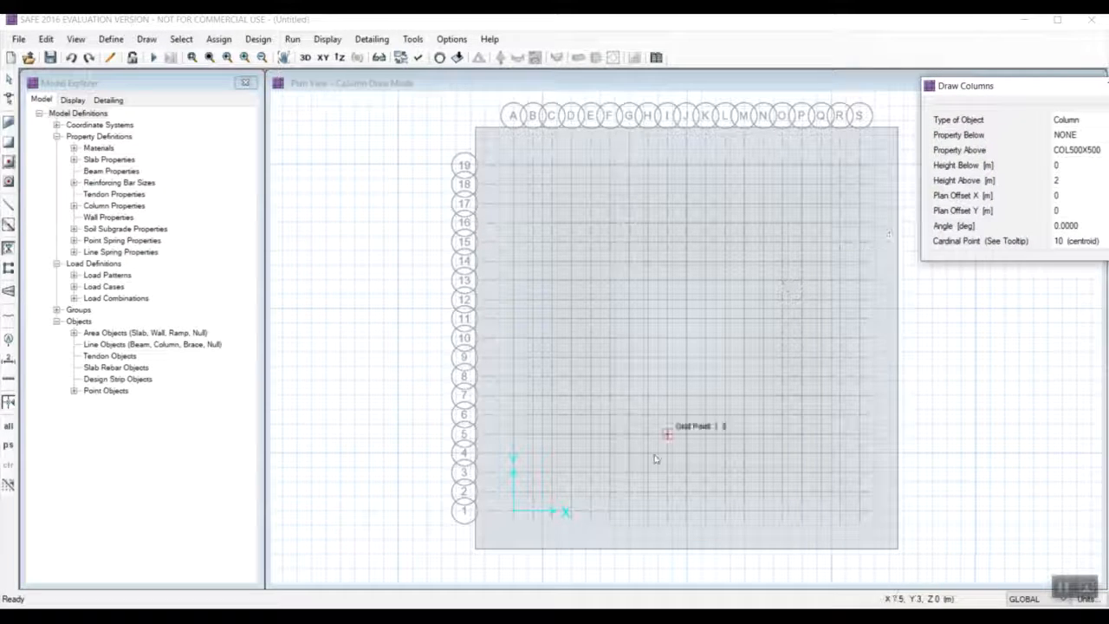
Place COL500X500 columns along grid lines A and 19, at A-1, A-7, A-13, A-19, G-19, M-19 and S-19.
{"action": "left_click", "coordinate": [514, 511]}
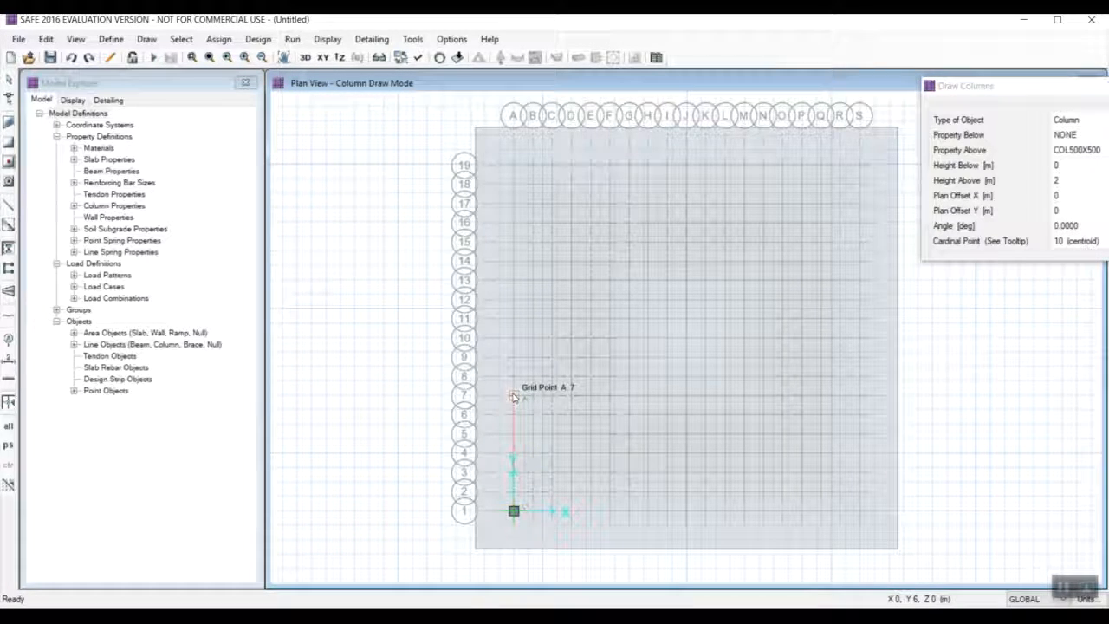
{"action": "left_click", "coordinate": [513, 396]}
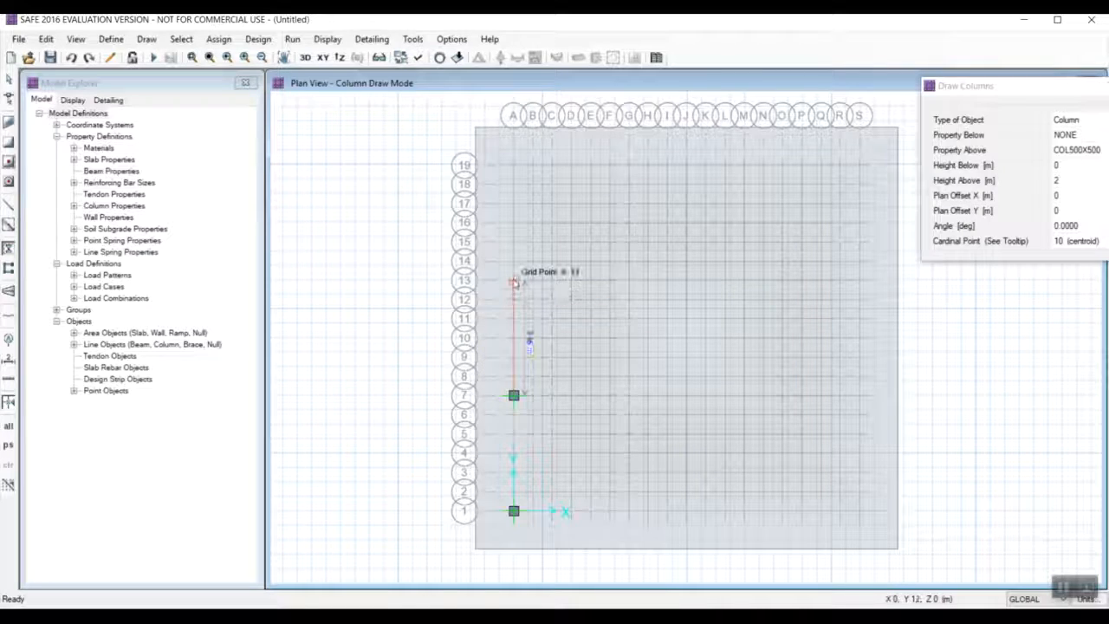
{"action": "left_click", "coordinate": [513, 279]}
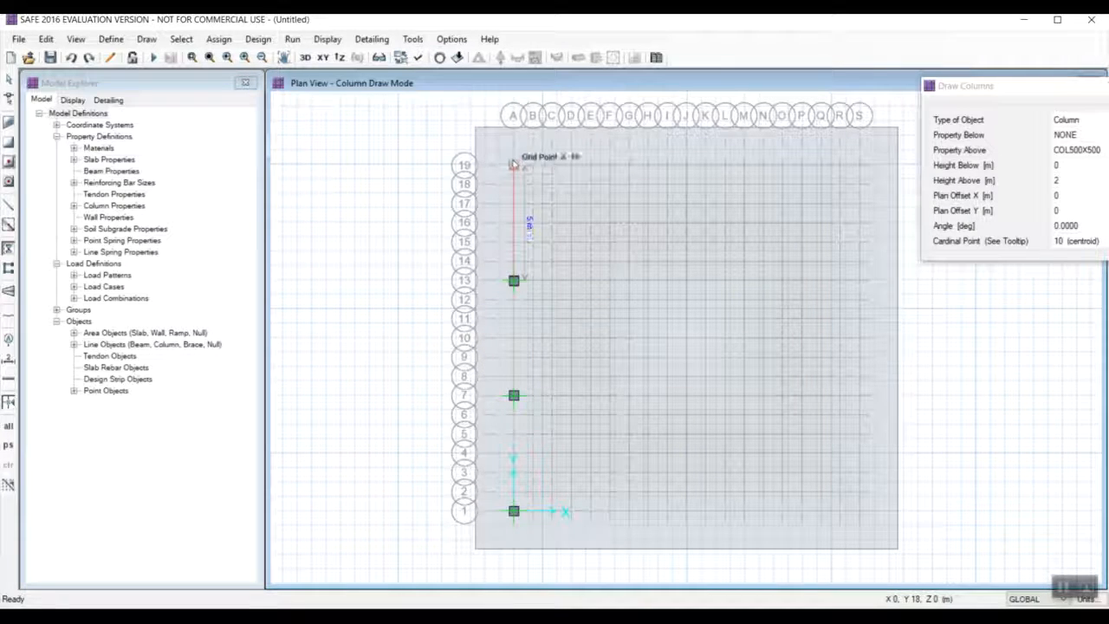
{"action": "left_click", "coordinate": [513, 165]}
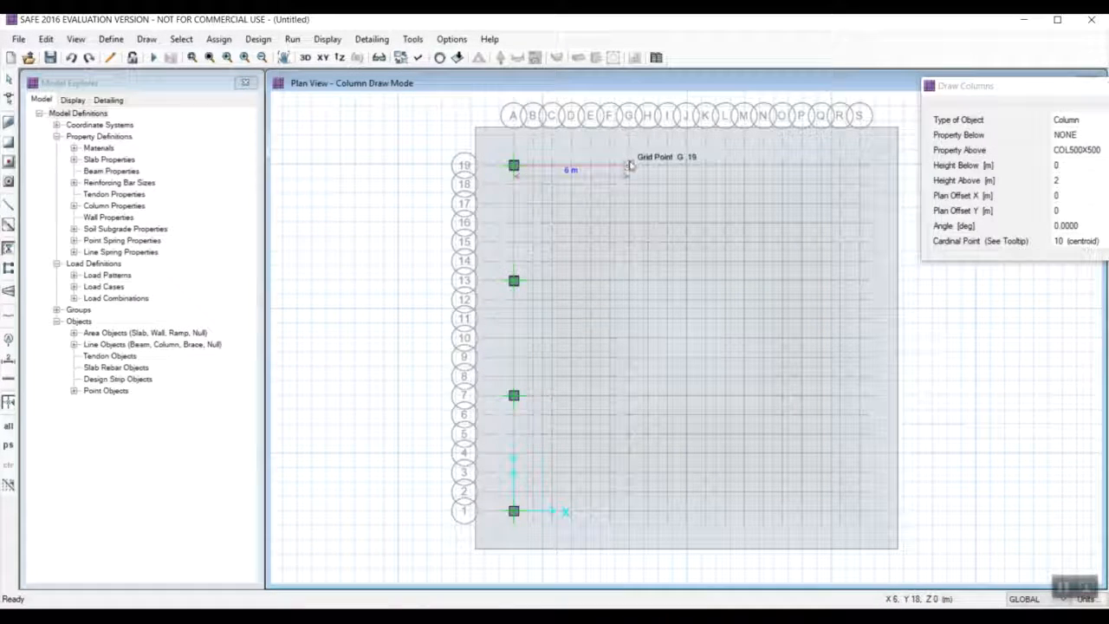
{"action": "left_click", "coordinate": [629, 166]}
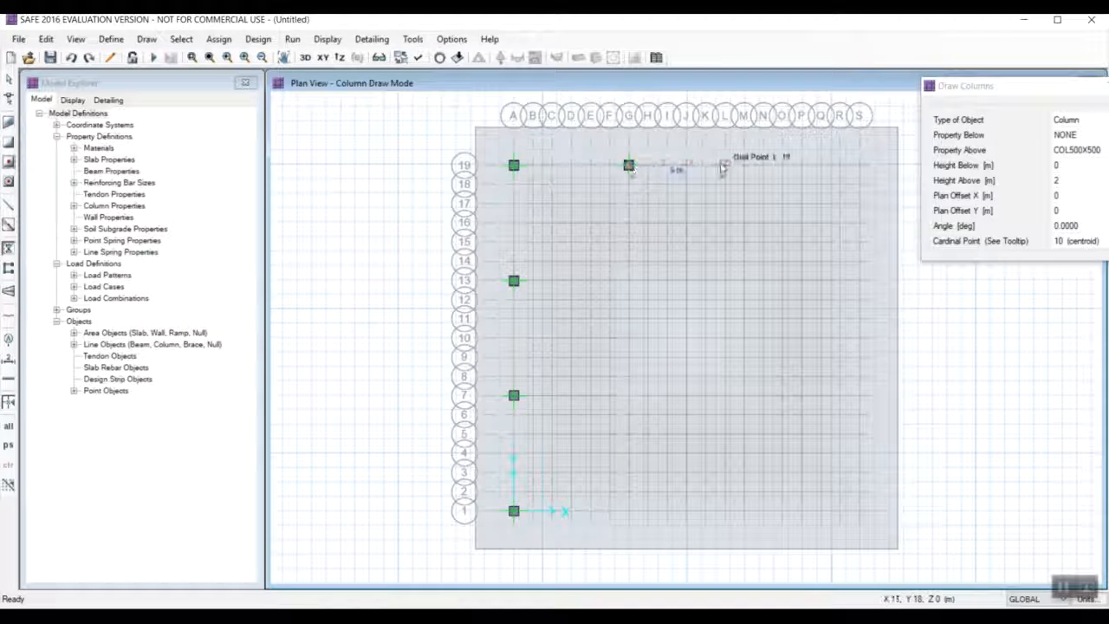
{"action": "left_click", "coordinate": [744, 165]}
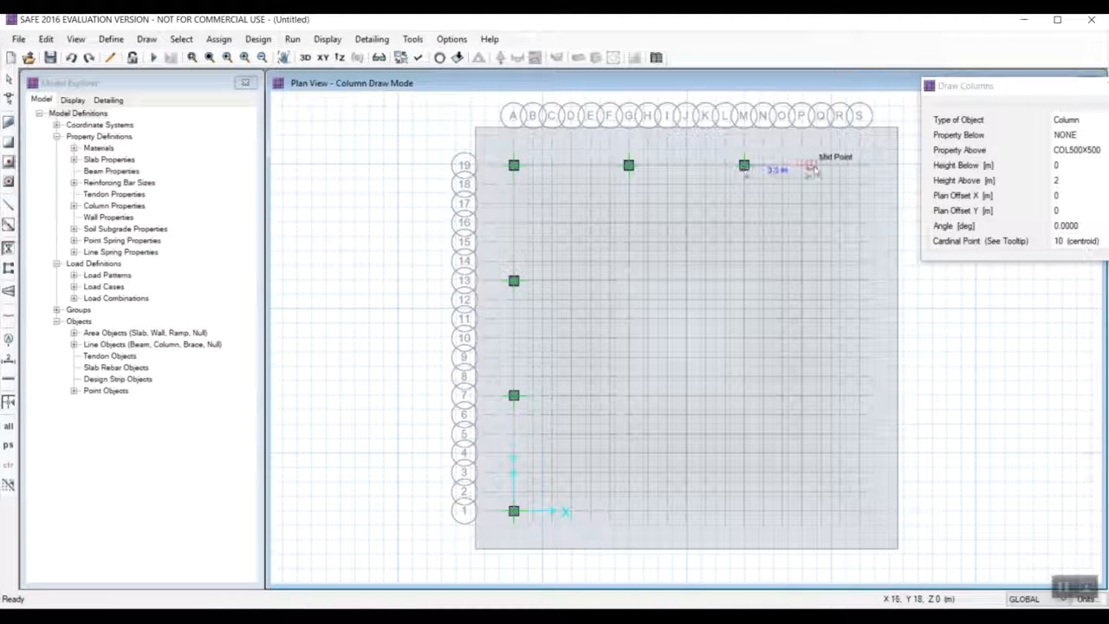
{"action": "left_click", "coordinate": [859, 167]}
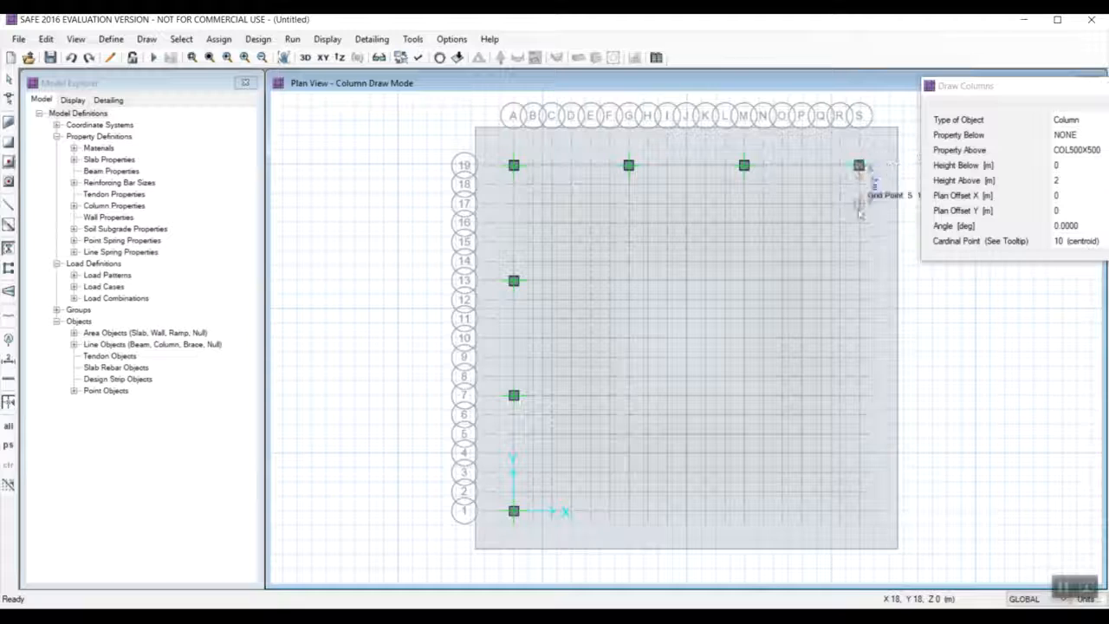
Place the remaining perimeter COL500X500 columns at grid points S-13, S-7, S-1, M-1 and G-1.
{"action": "left_click", "coordinate": [858, 281]}
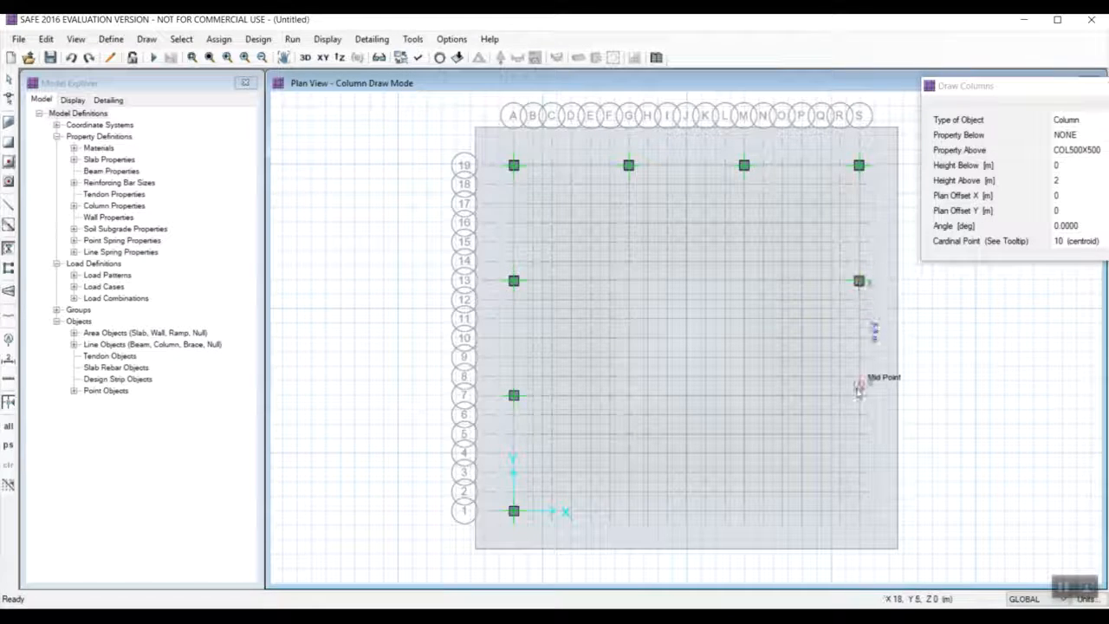
{"action": "left_click", "coordinate": [859, 395]}
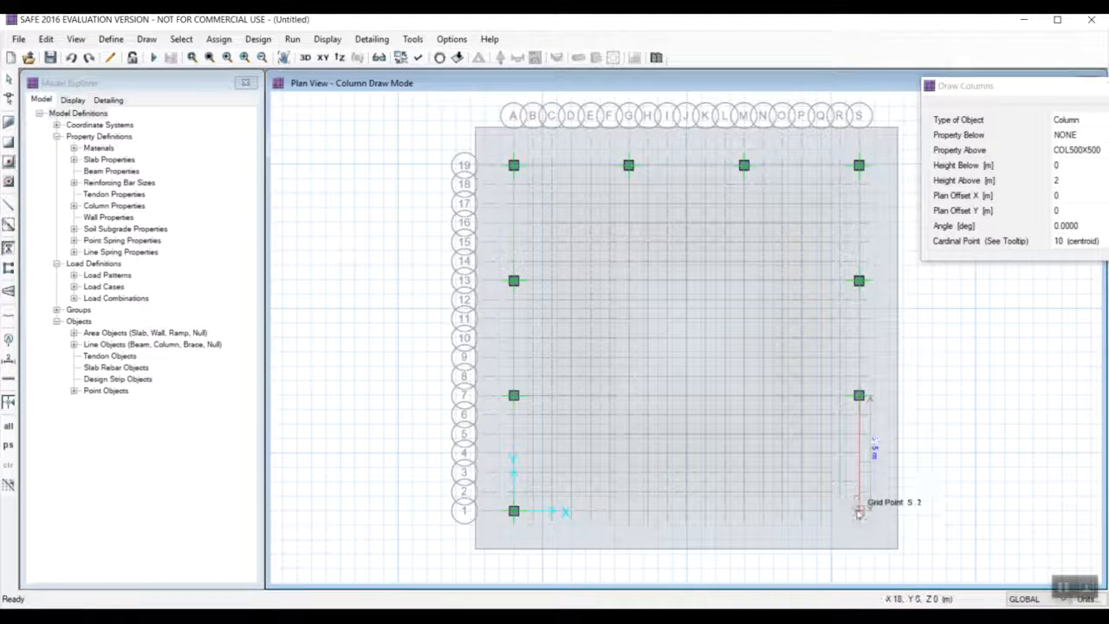
{"action": "left_click", "coordinate": [858, 511]}
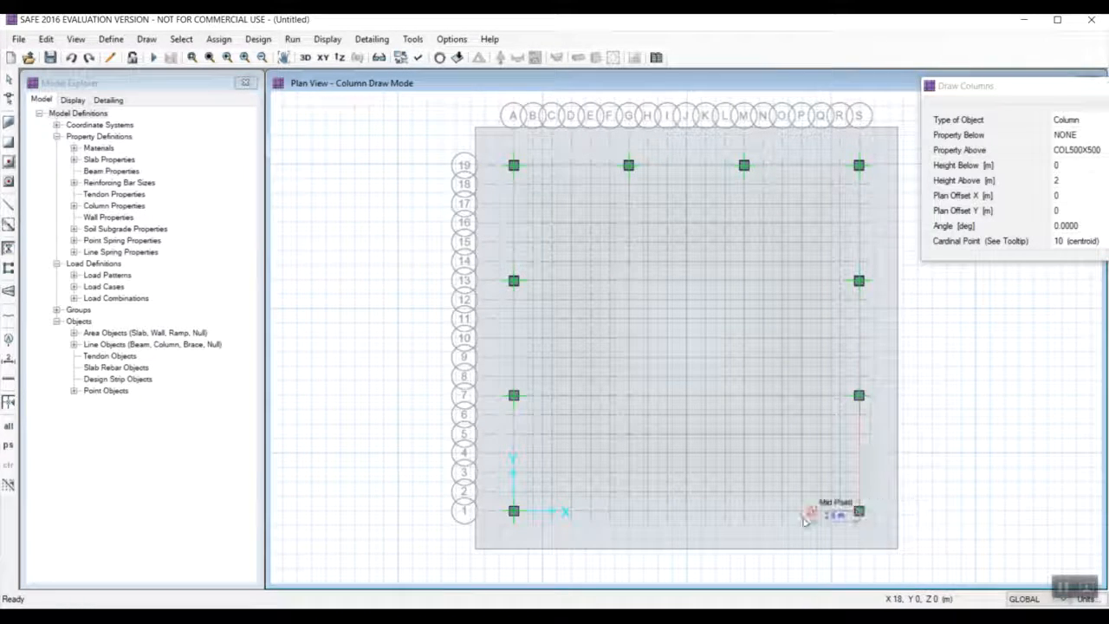
{"action": "left_click", "coordinate": [743, 511]}
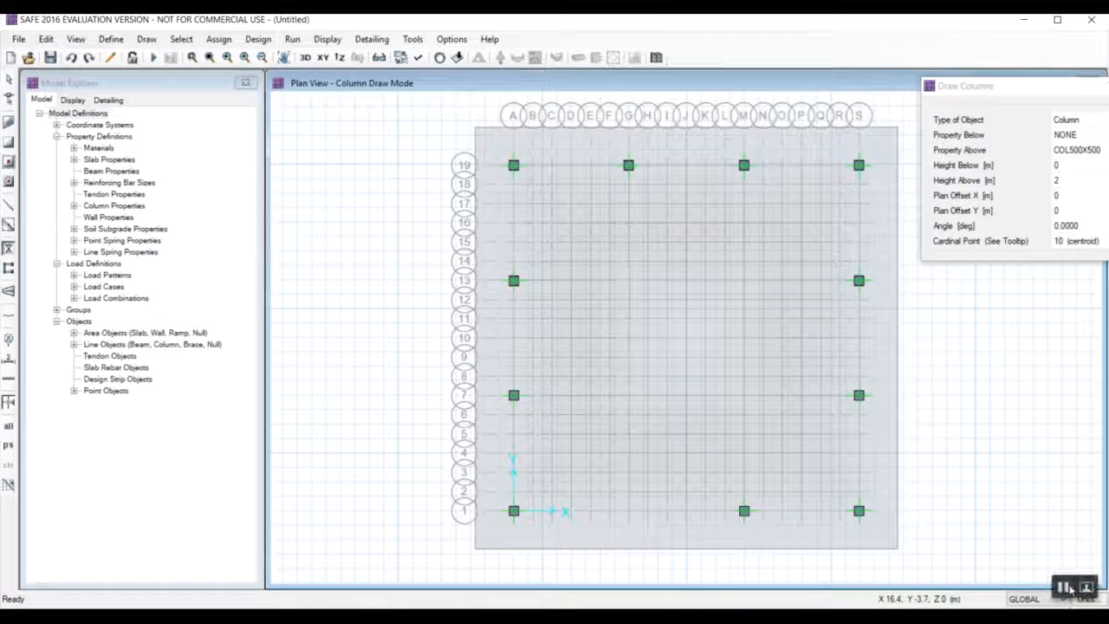
{"action": "left_click", "coordinate": [628, 512]}
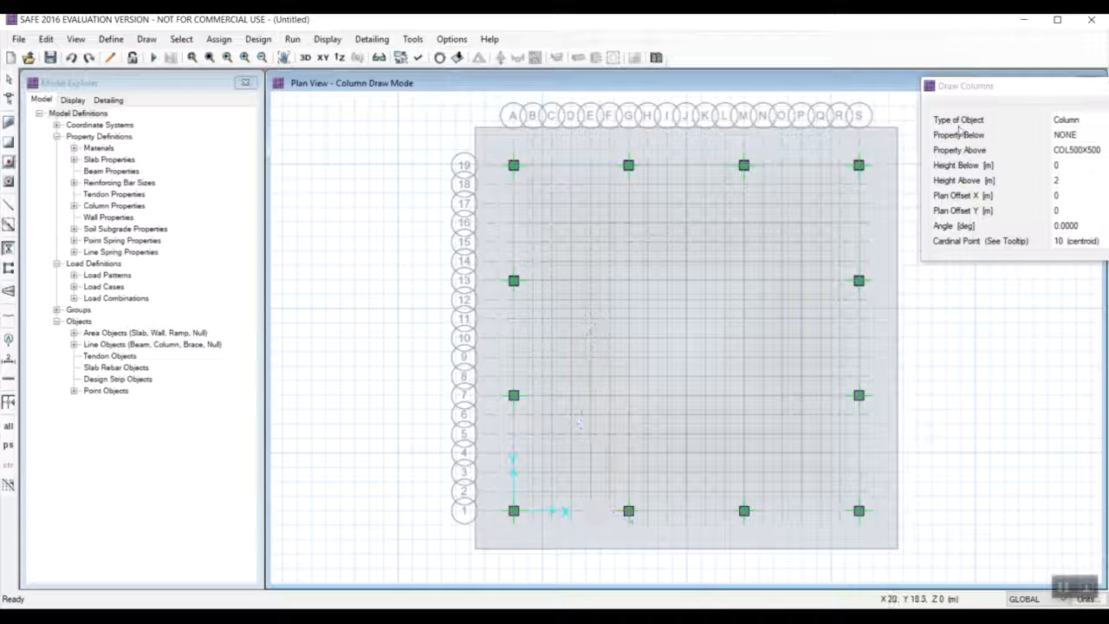
Place COL600X600 columns above the slab at the interior grid points G-13, G-7, M-7 and M-13.
{"action": "left_click", "coordinate": [1055, 123]}
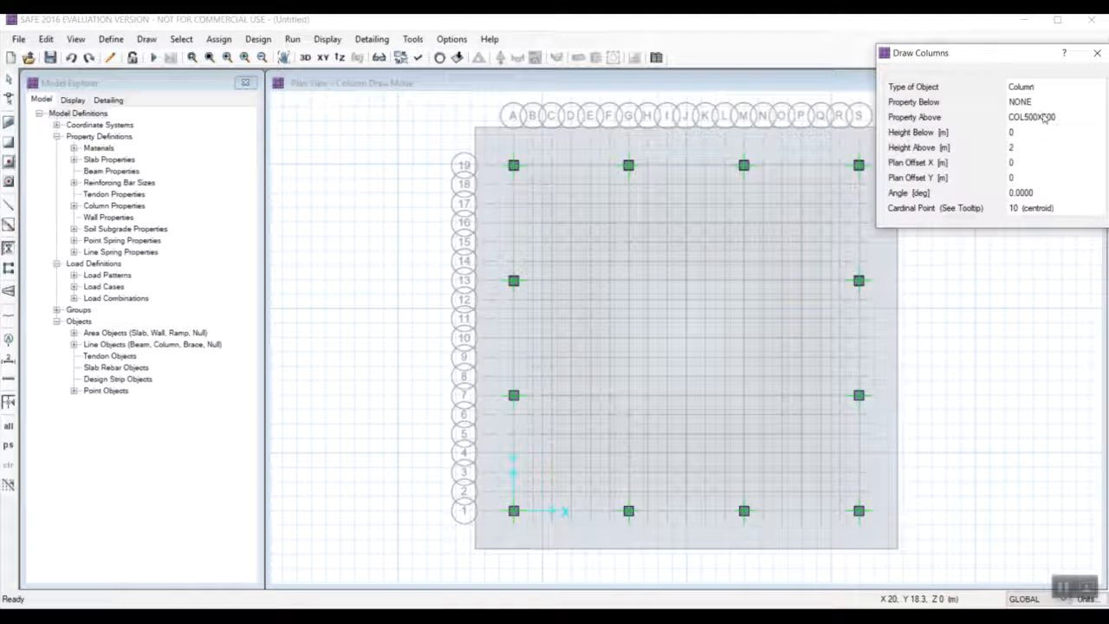
{"action": "left_click", "coordinate": [1043, 118]}
{"action": "left_click", "coordinate": [1097, 116]}
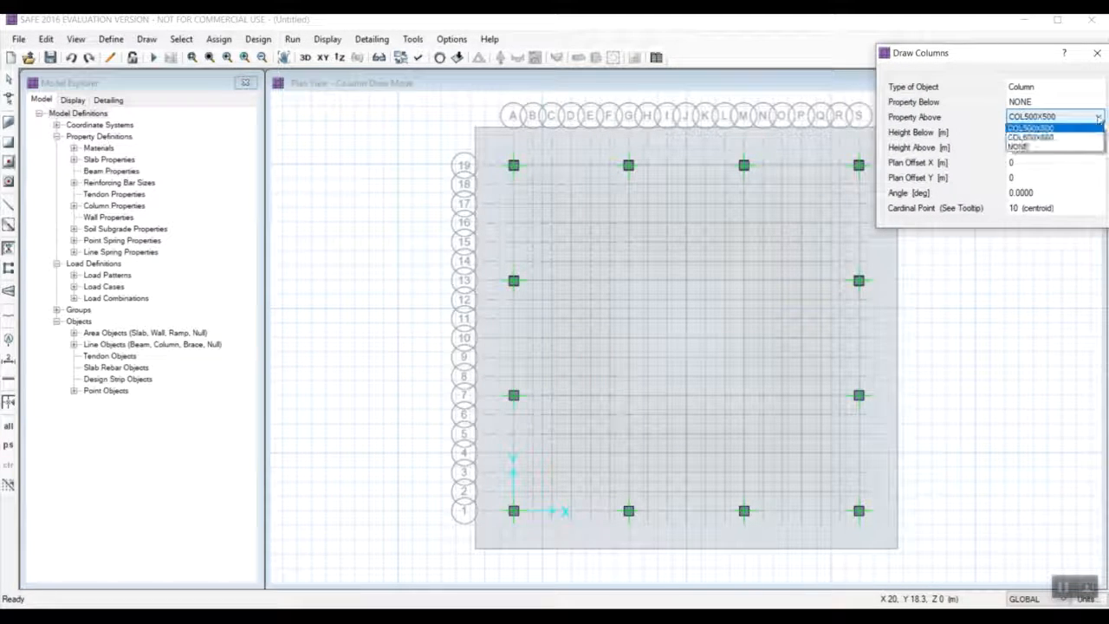
{"action": "left_click", "coordinate": [1058, 138]}
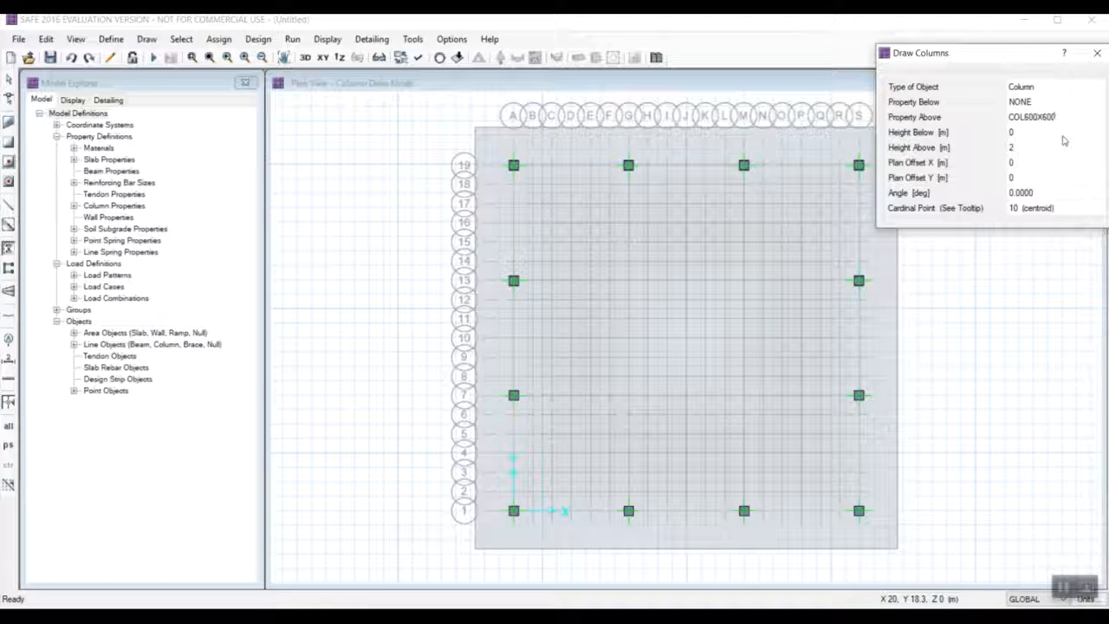
{"action": "left_click", "coordinate": [629, 282]}
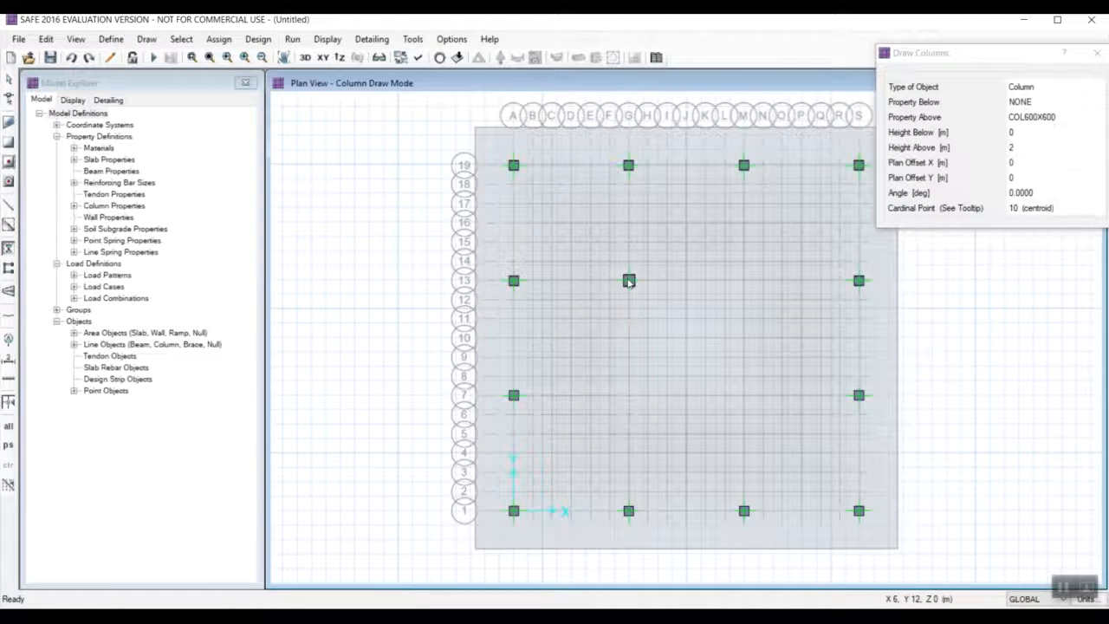
{"action": "left_click", "coordinate": [629, 395]}
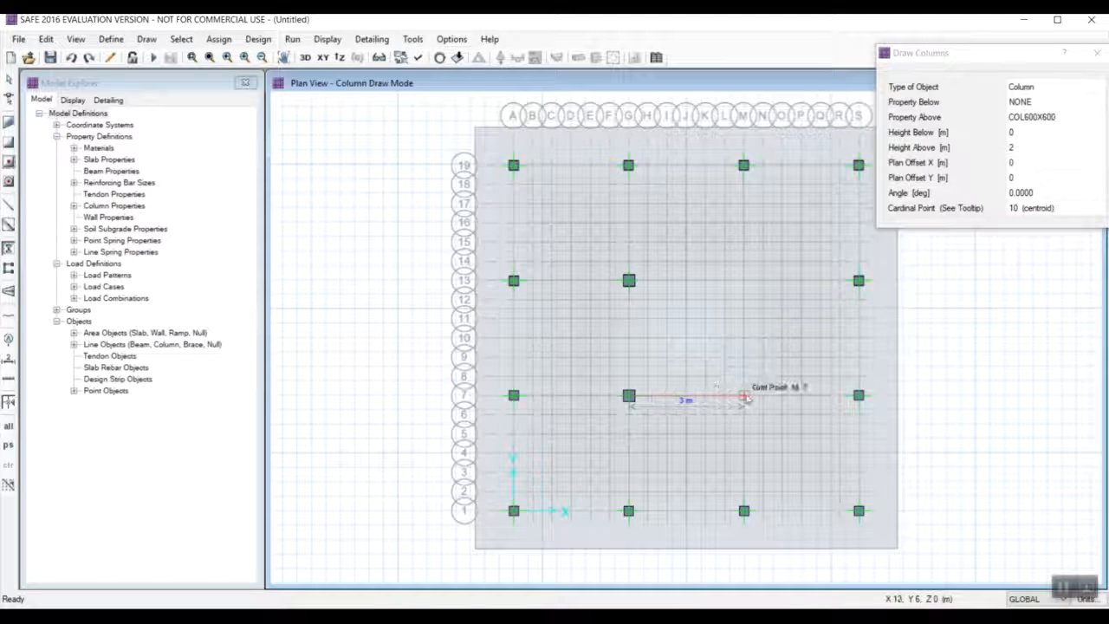
{"action": "left_click", "coordinate": [743, 395]}
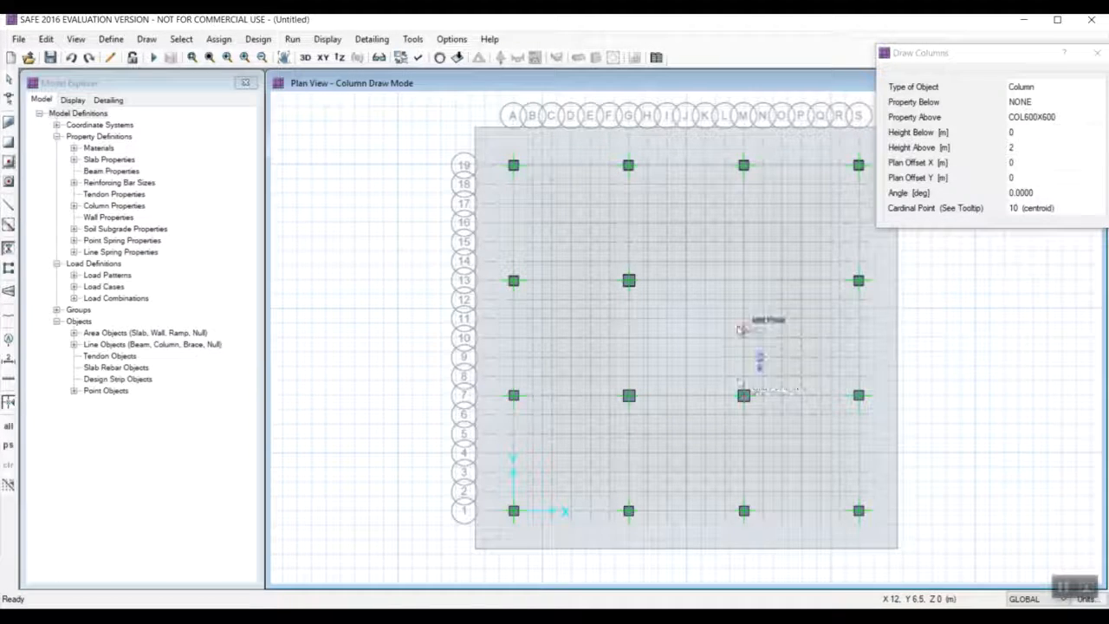
{"action": "left_click", "coordinate": [743, 280]}
{"action": "left_click", "coordinate": [1097, 53]}
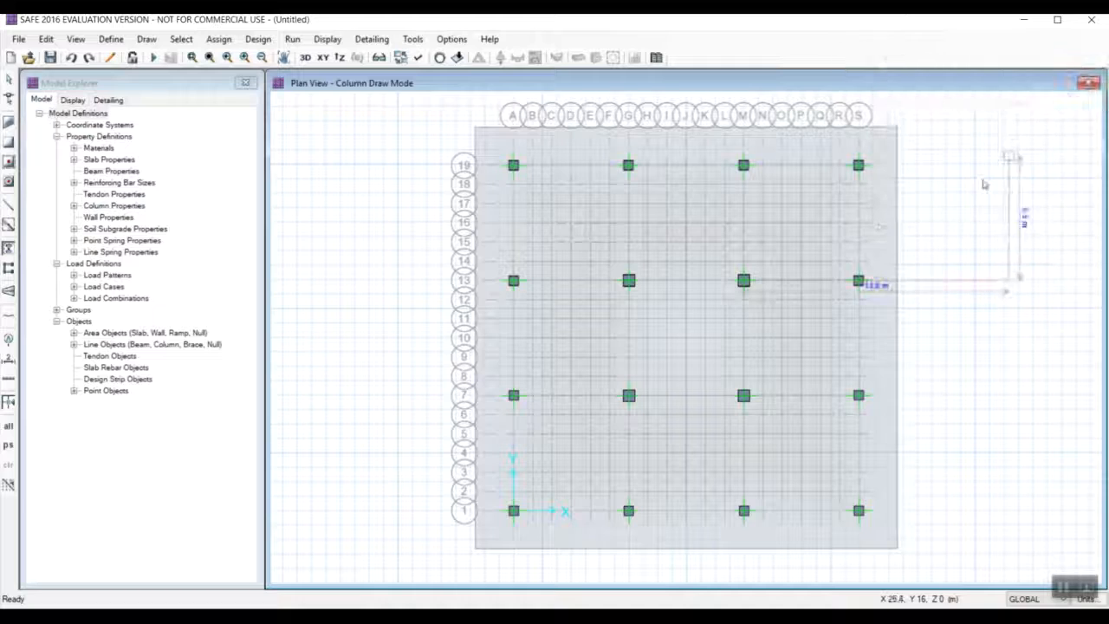
{"action": "key", "text": "Escape"}
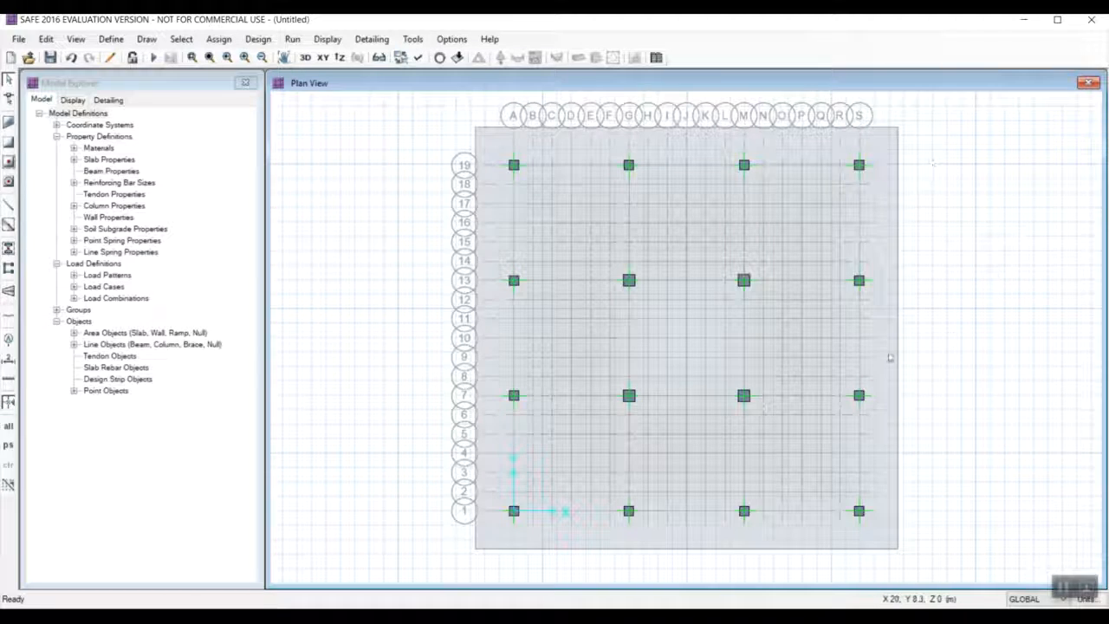
{"action": "left_click", "coordinate": [1062, 589]}
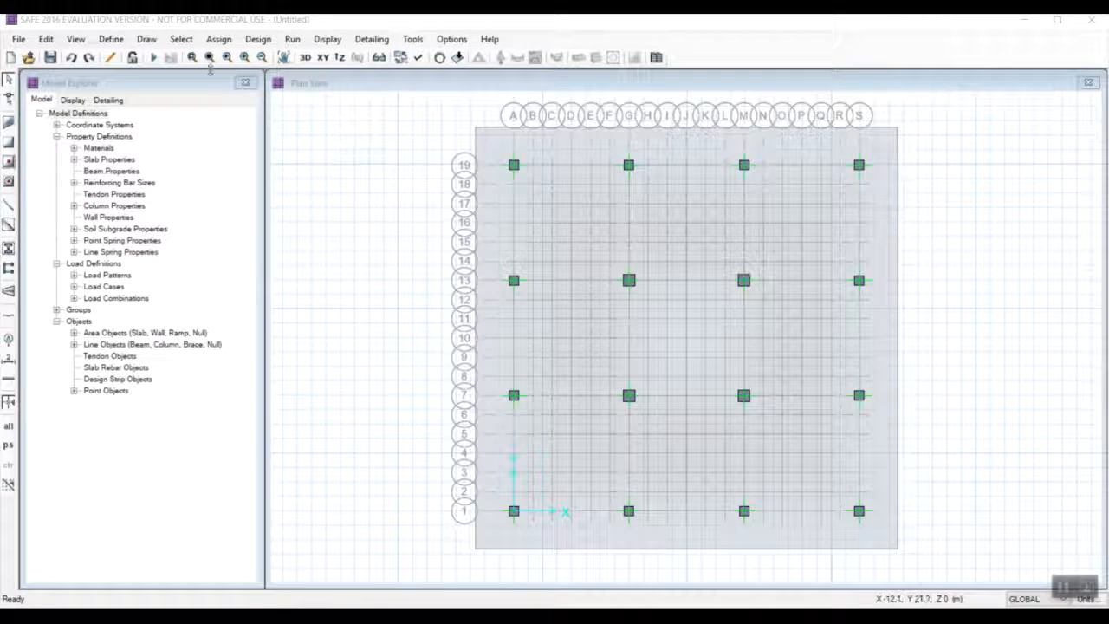
{"action": "left_click", "coordinate": [148, 41]}
{"action": "left_click", "coordinate": [146, 39]}
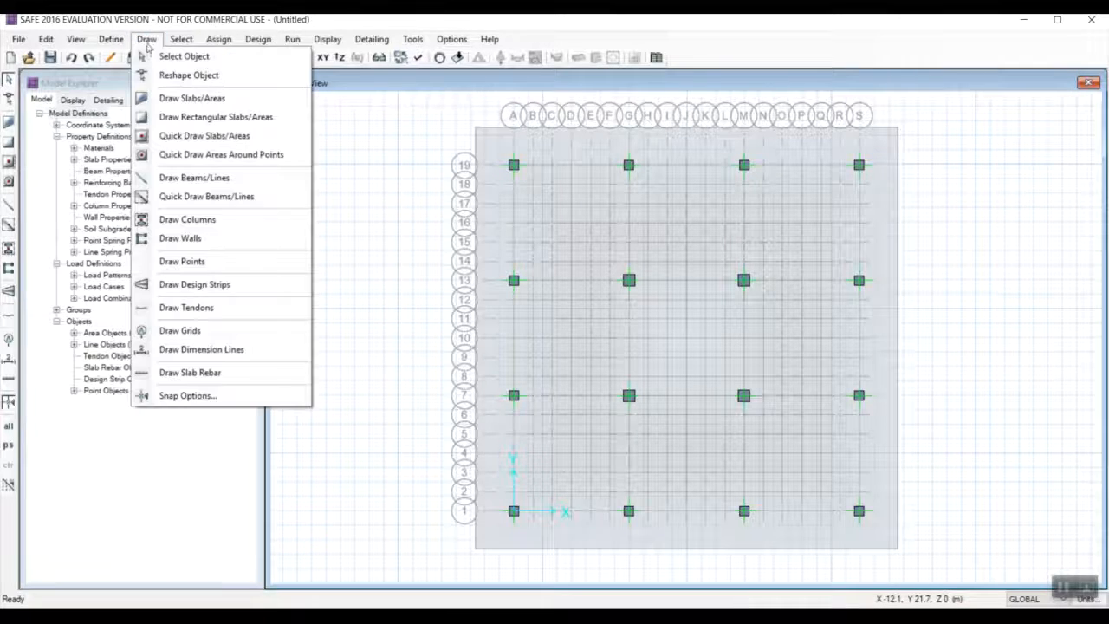
{"action": "left_click", "coordinate": [199, 285]}
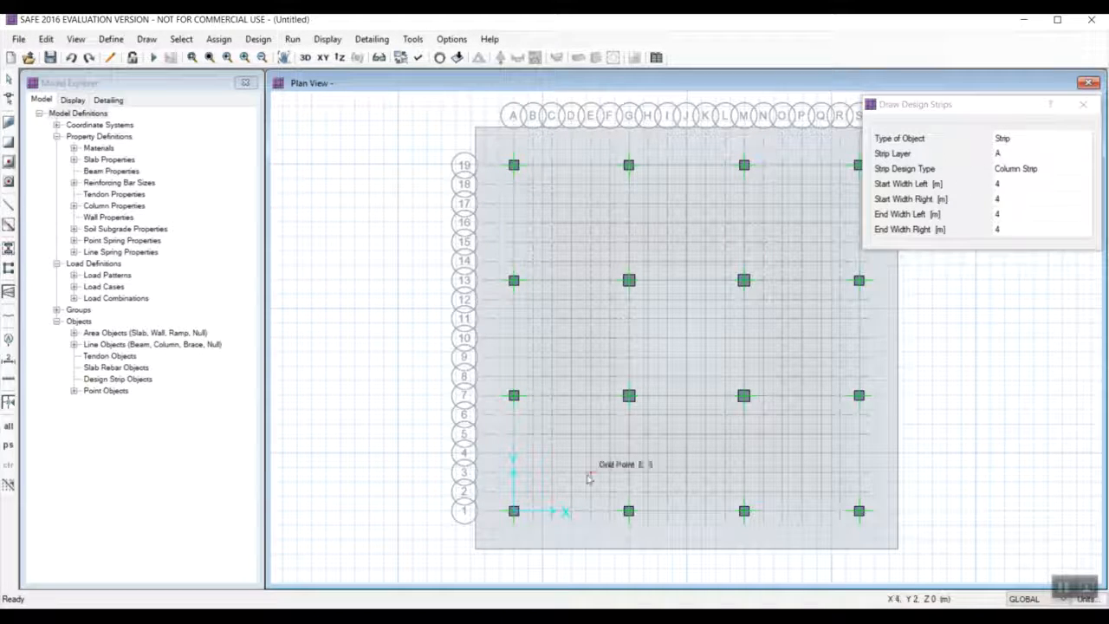
{"action": "left_click", "coordinate": [474, 511]}
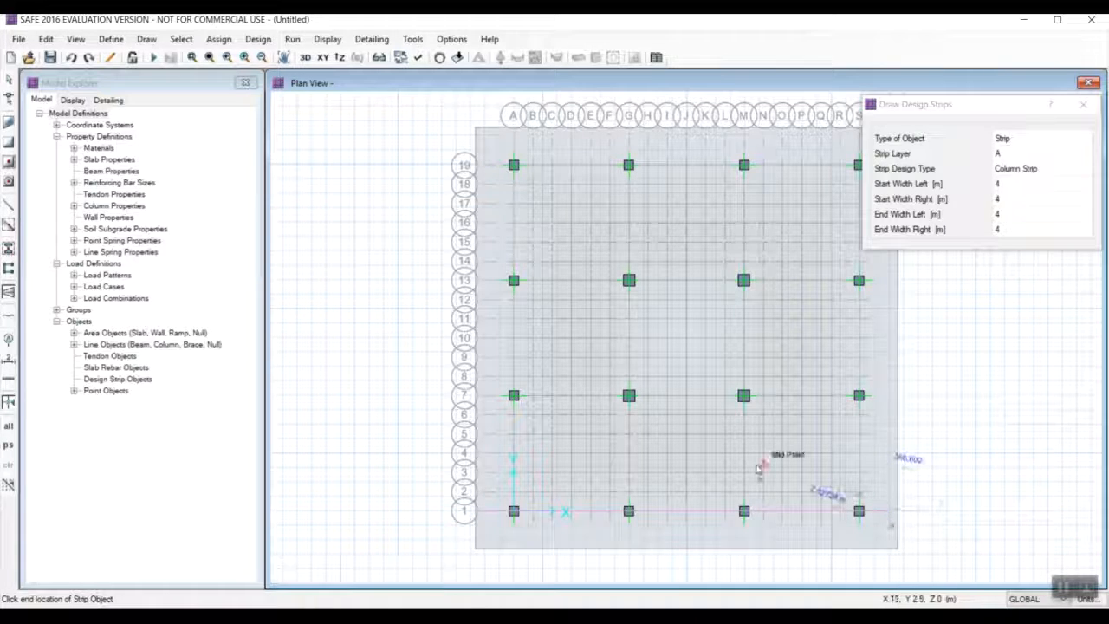
{"action": "key", "text": "Escape"}
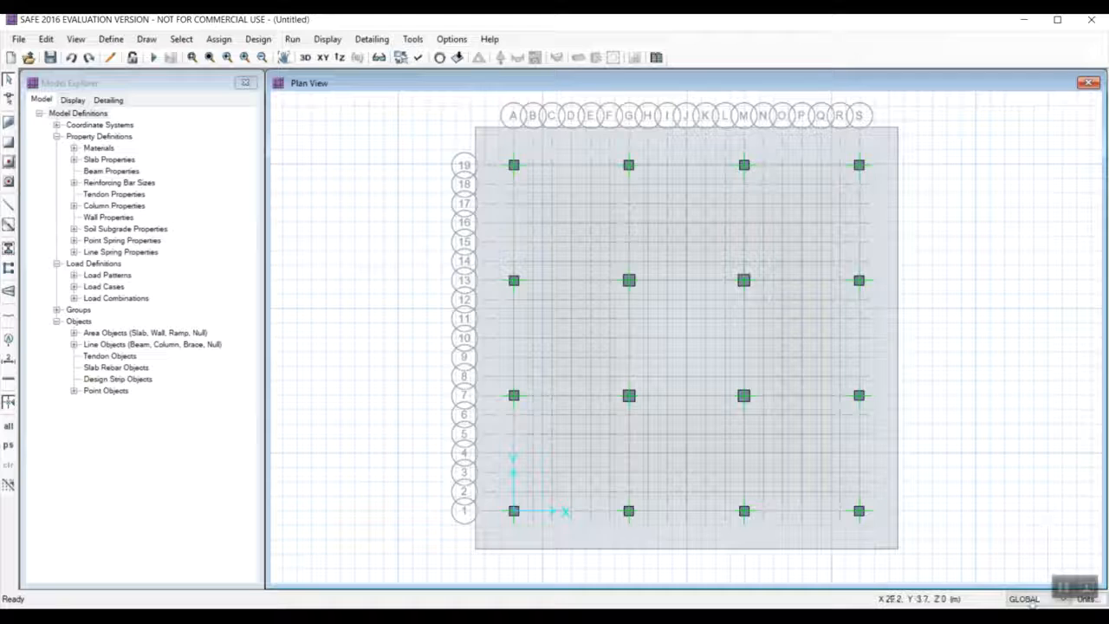
{"action": "left_click", "coordinate": [111, 39]}
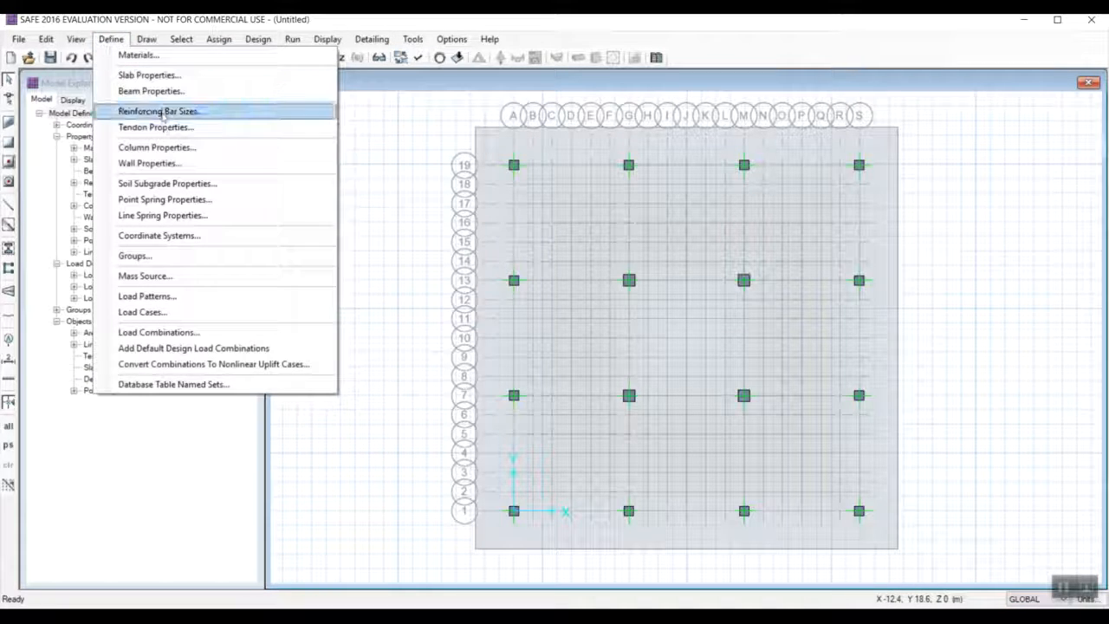
{"action": "left_click", "coordinate": [407, 253]}
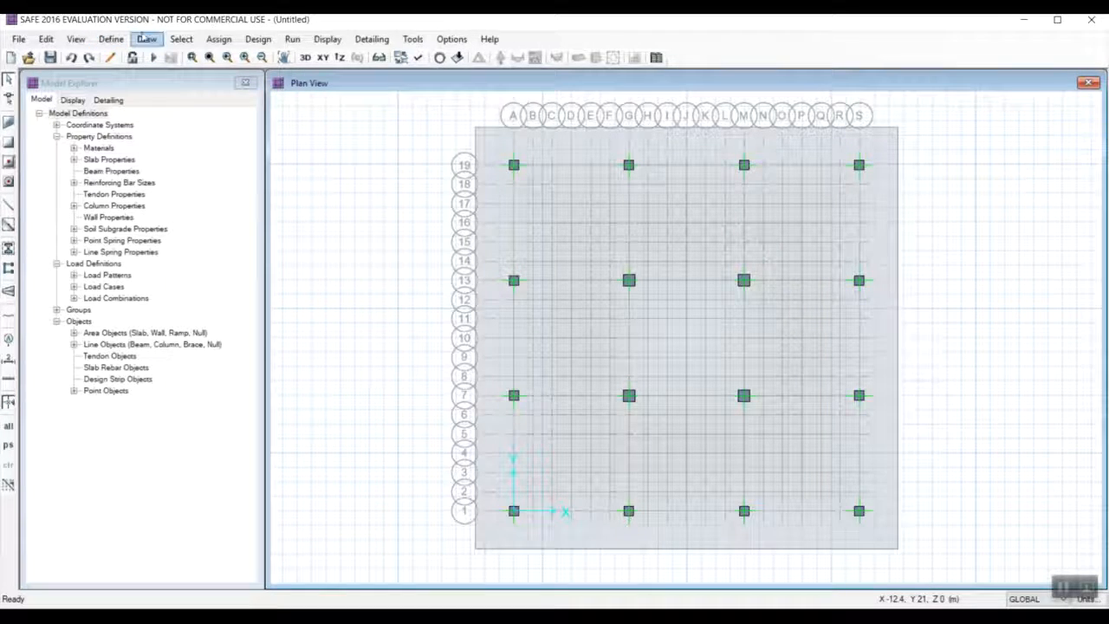
Draw a layer A column design strip along grid line 1, spanning the mat slab from edge to edge.
{"action": "left_click", "coordinate": [147, 39]}
{"action": "left_click", "coordinate": [235, 288]}
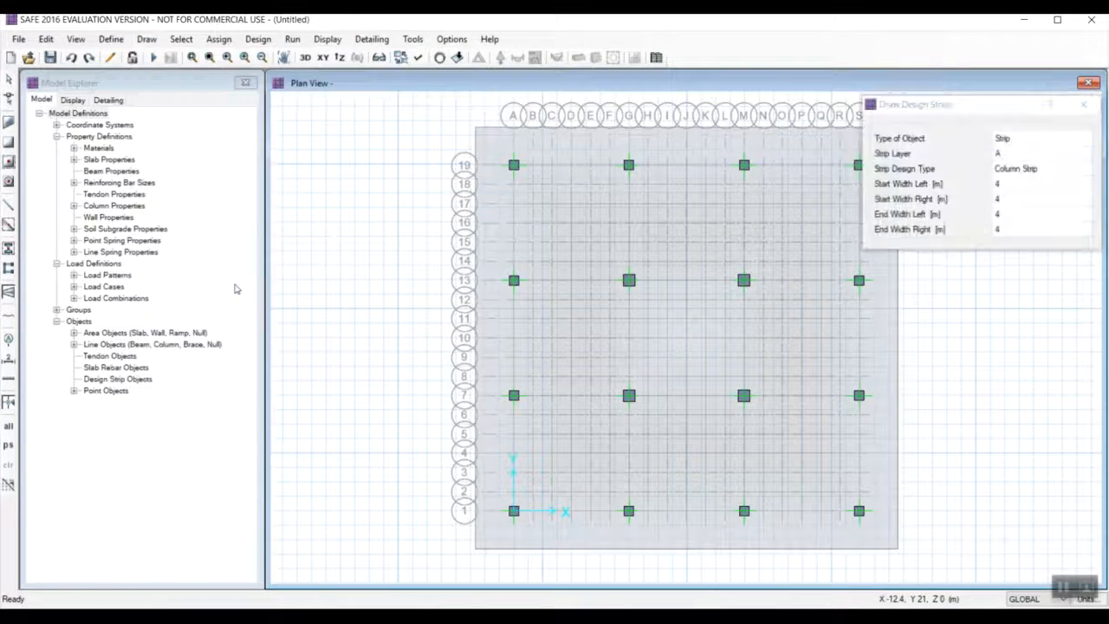
{"action": "left_click", "coordinate": [475, 515]}
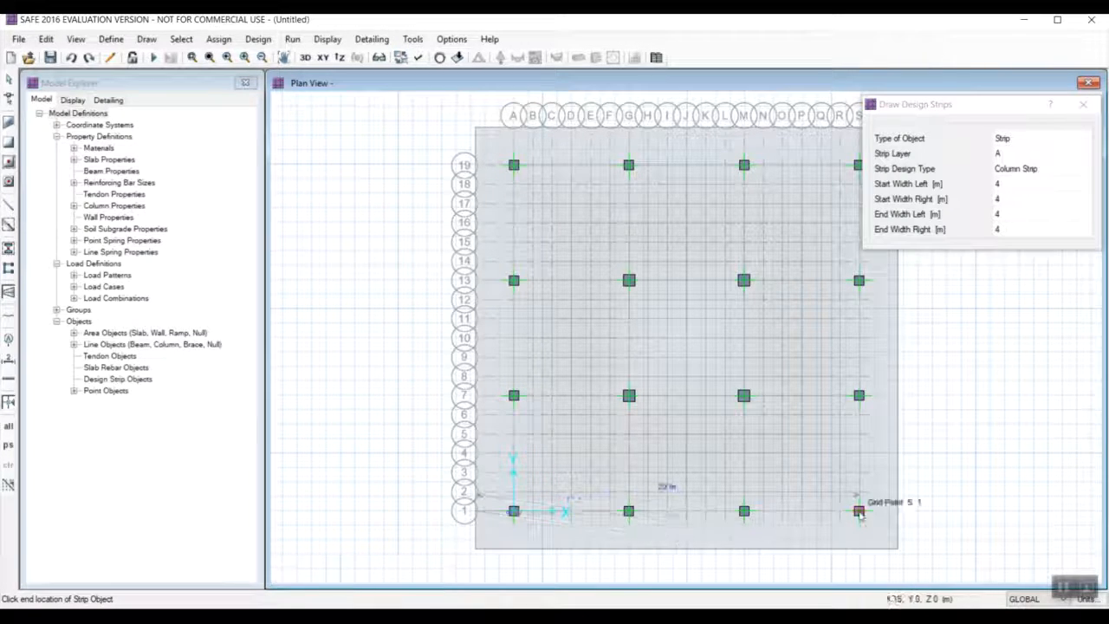
{"action": "left_click", "coordinate": [898, 512]}
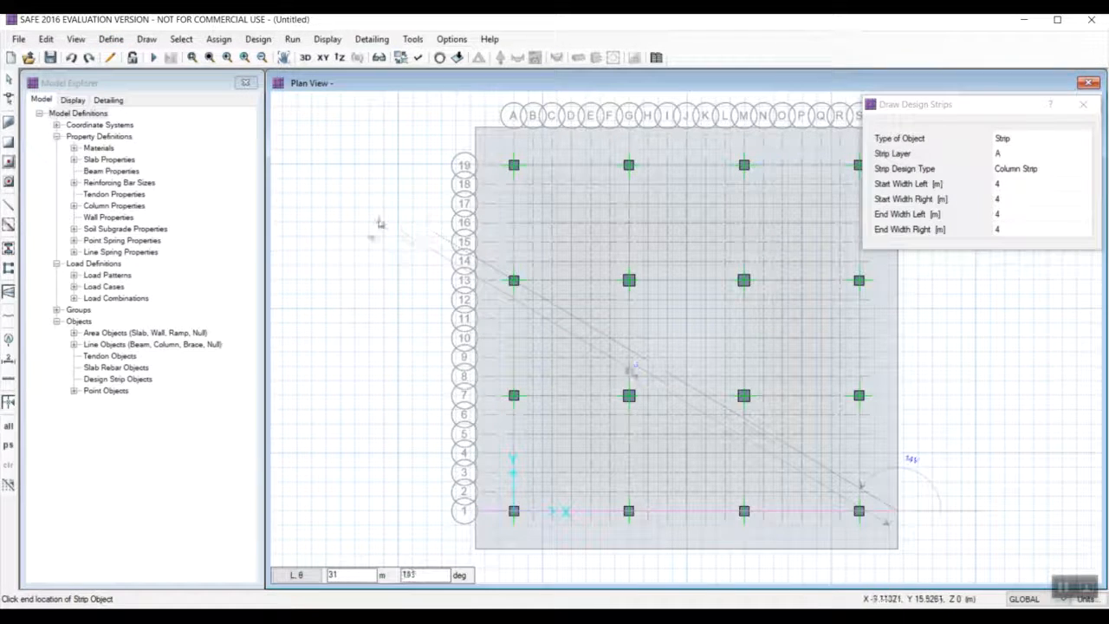
{"action": "key", "text": "Escape"}
Draw a layer A column design strip about 22 m long along grid line 7, between the opposite slab edges.
{"action": "left_click", "coordinate": [147, 39]}
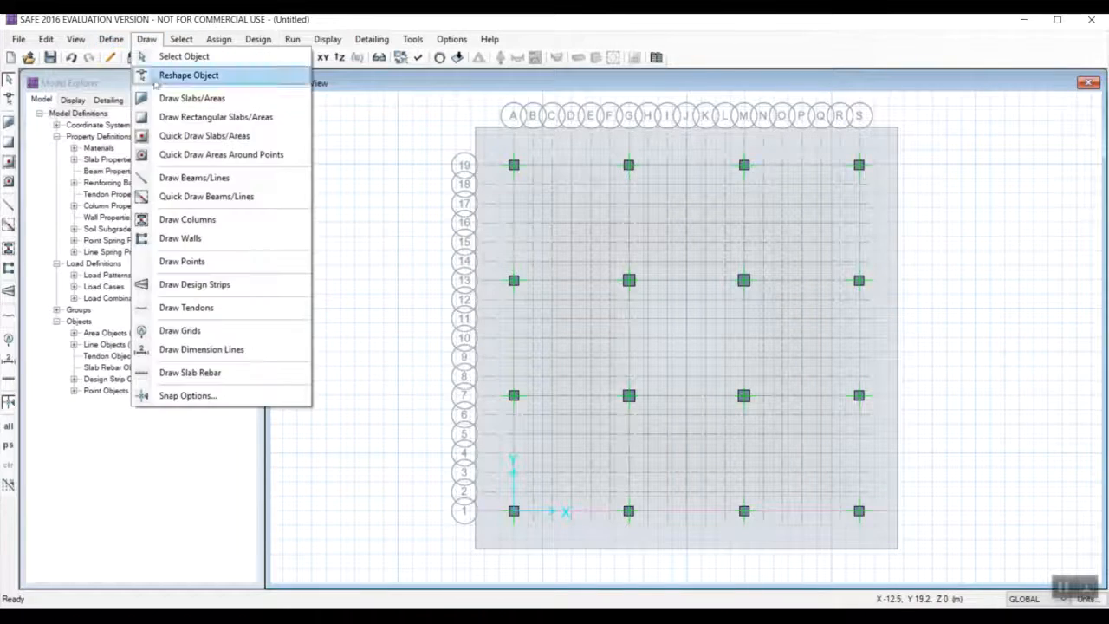
{"action": "left_click", "coordinate": [217, 284]}
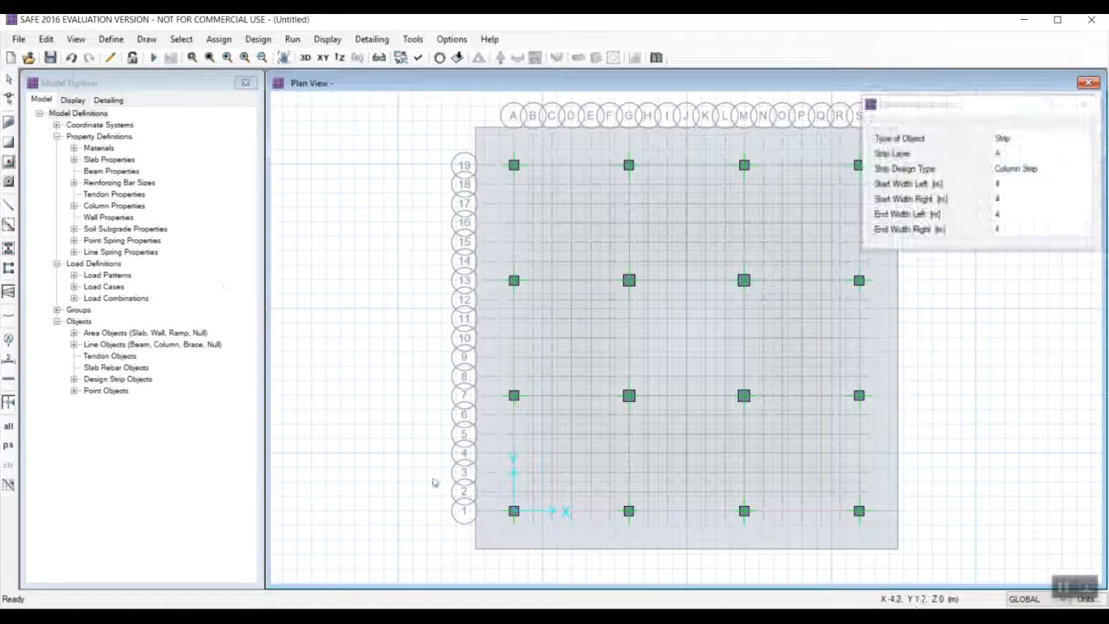
{"action": "left_click", "coordinate": [476, 397]}
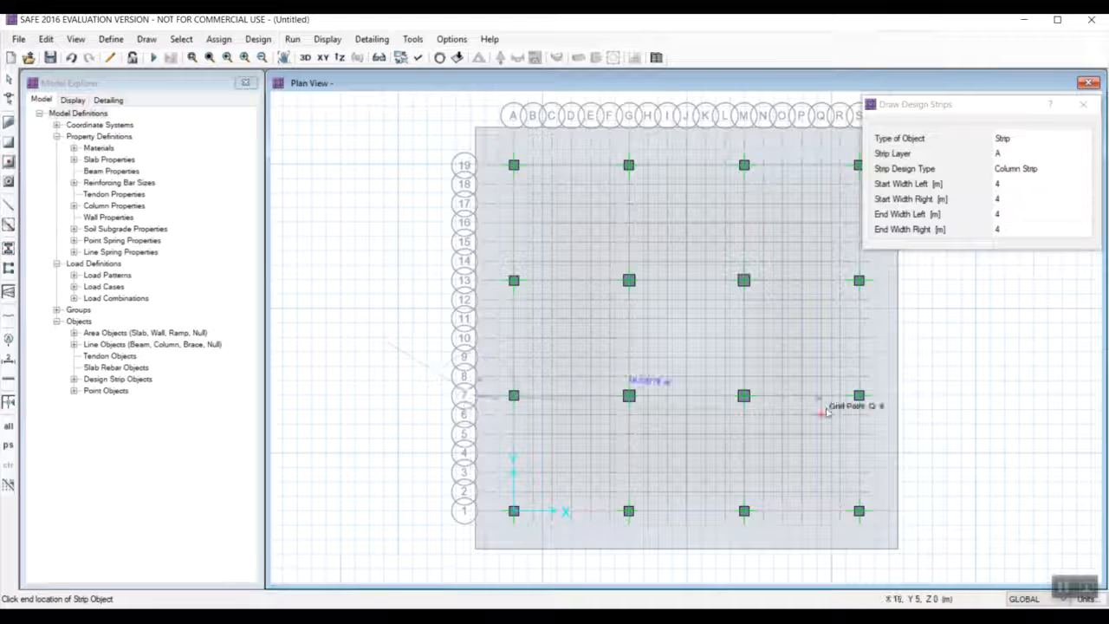
{"action": "left_click", "coordinate": [898, 398]}
{"action": "key", "text": "Escape"}
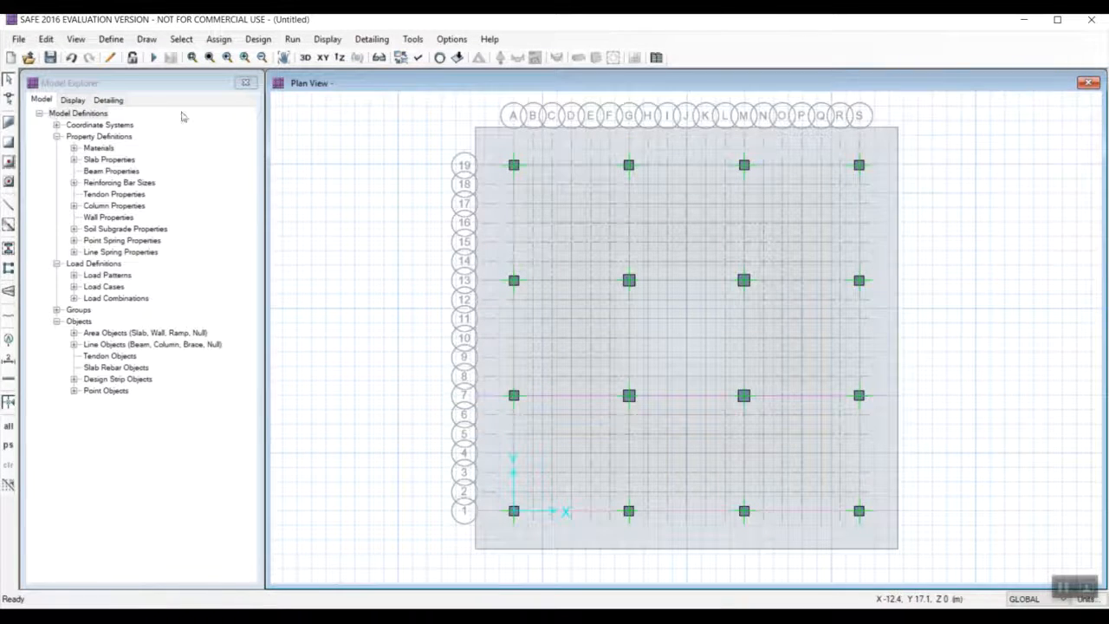
Draw a layer A column design strip along grid line 13 across the full width of the mat slab.
{"action": "left_click", "coordinate": [111, 39]}
{"action": "left_click", "coordinate": [147, 17]}
{"action": "left_click", "coordinate": [146, 39]}
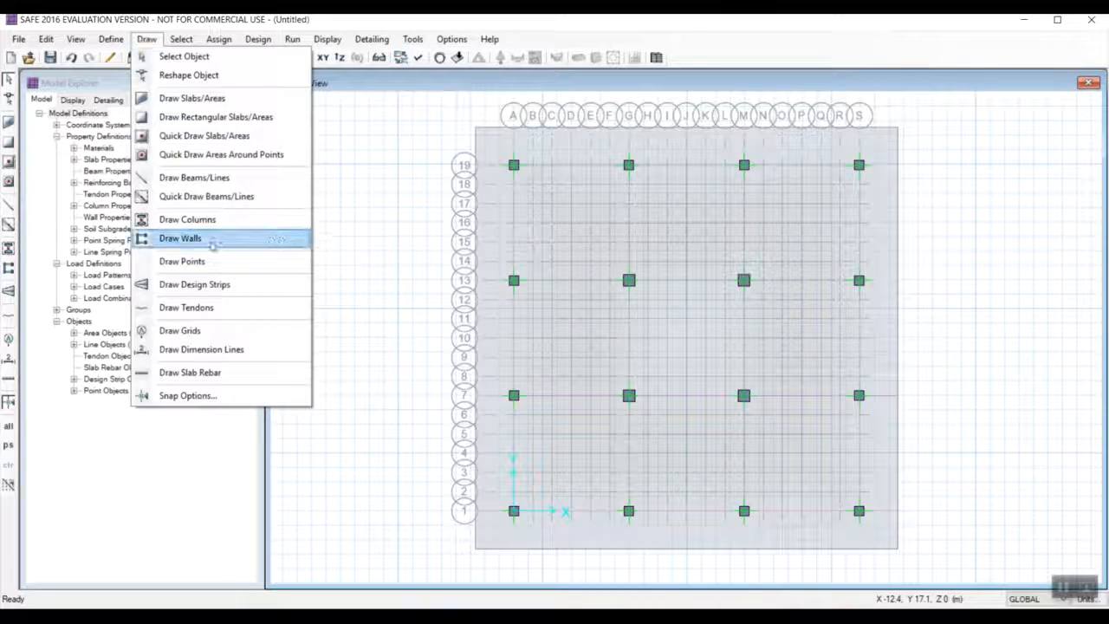
{"action": "left_click", "coordinate": [194, 284]}
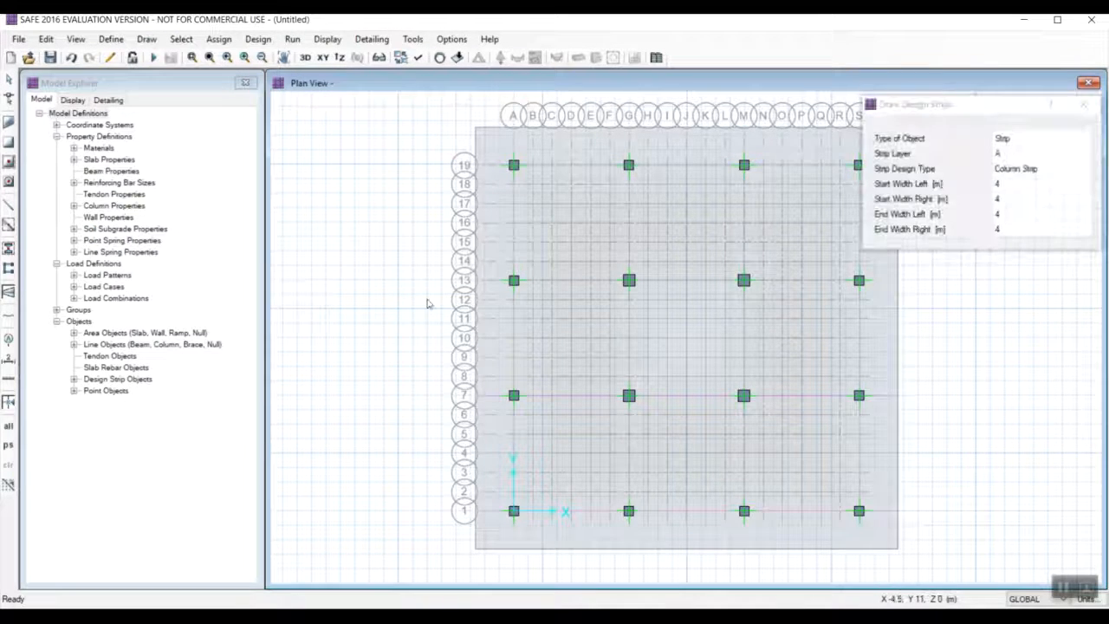
{"action": "left_click", "coordinate": [475, 283]}
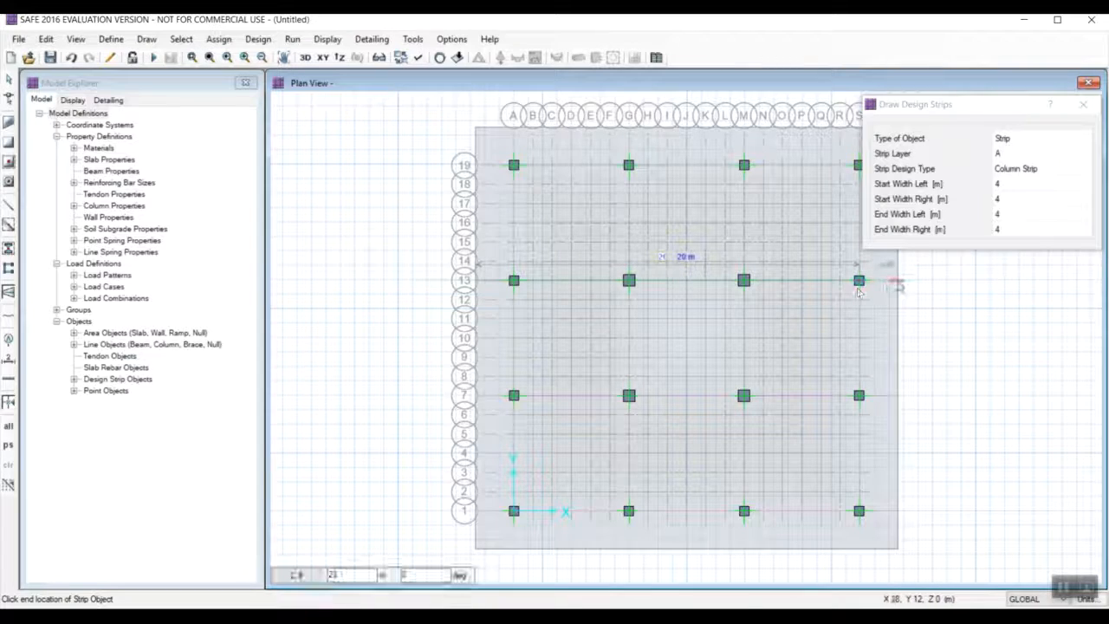
{"action": "left_click", "coordinate": [899, 280]}
{"action": "key", "text": "Escape"}
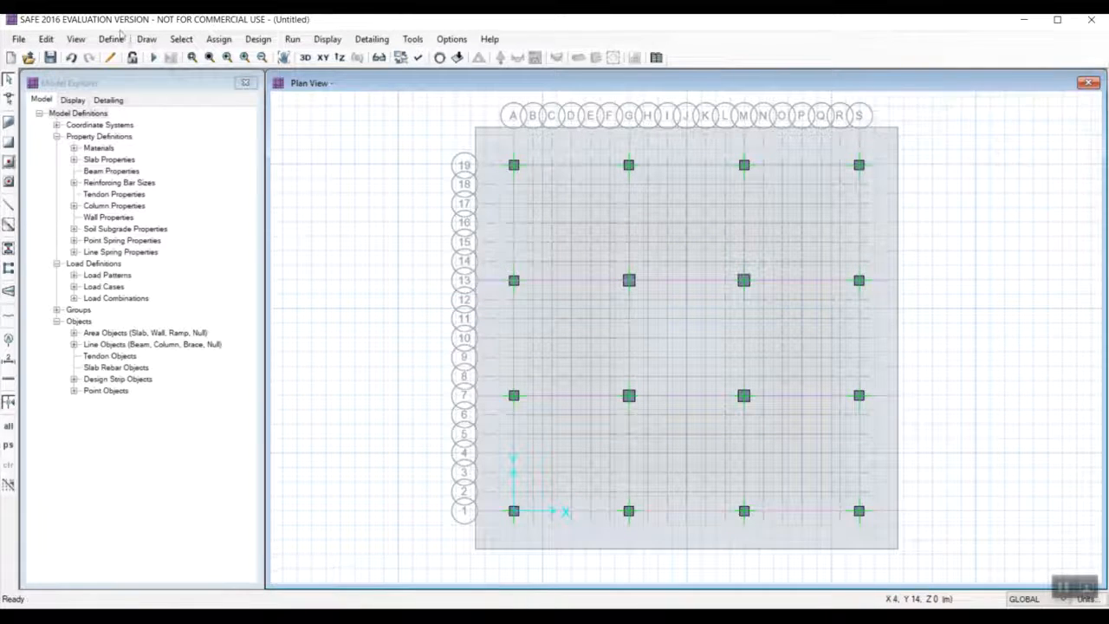
Draw a layer A column design strip about 22 m long along grid line 19, from slab edge to slab edge.
{"action": "left_click", "coordinate": [146, 39]}
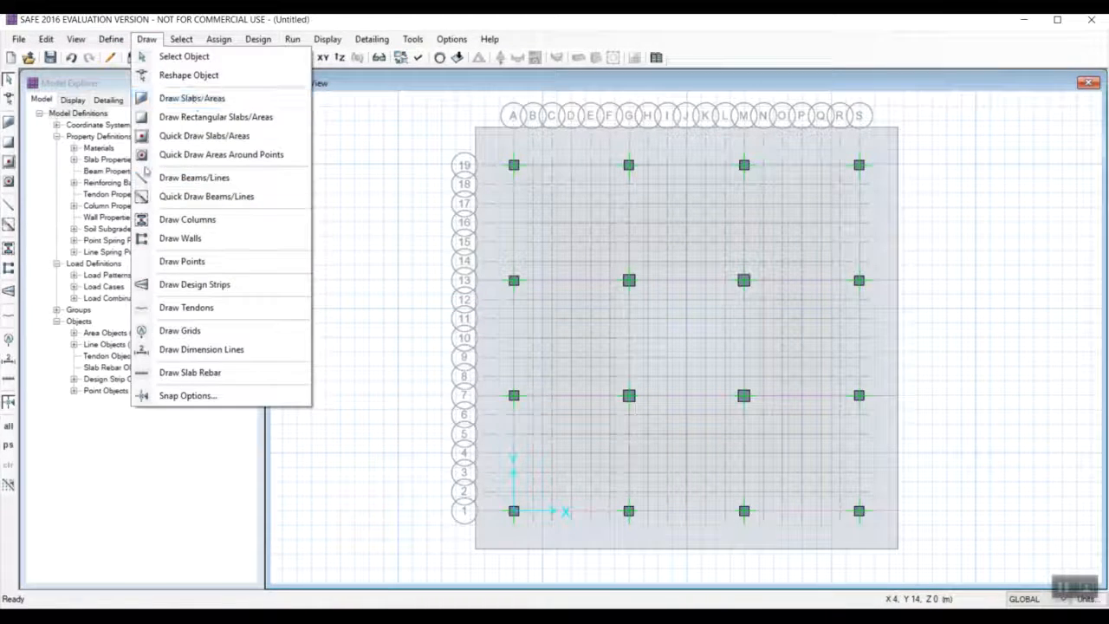
{"action": "left_click", "coordinate": [195, 286]}
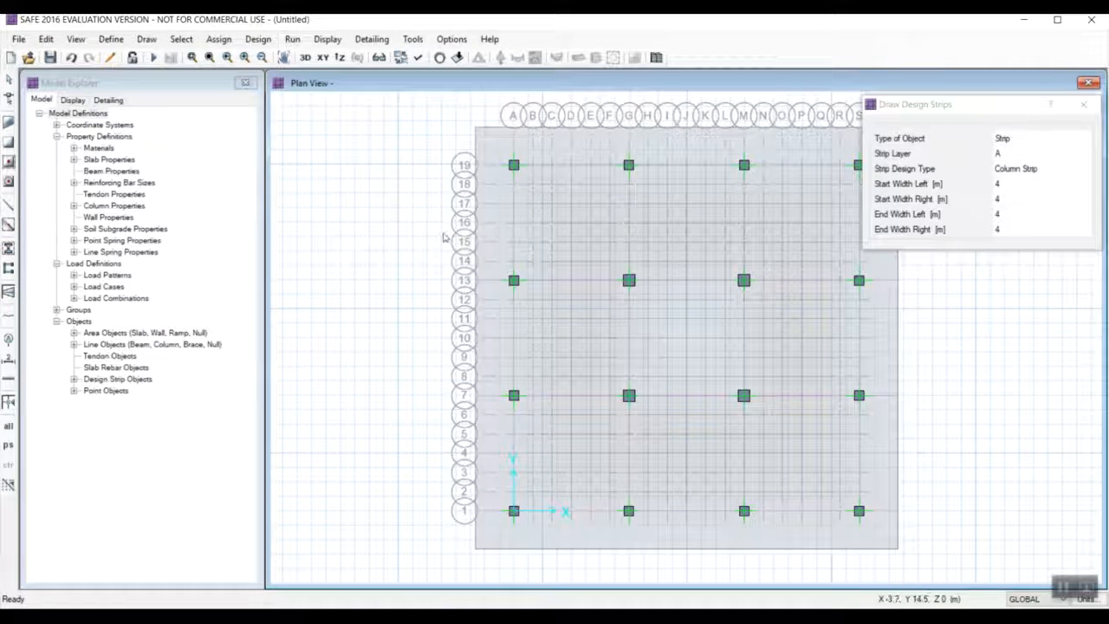
{"action": "left_click", "coordinate": [512, 165]}
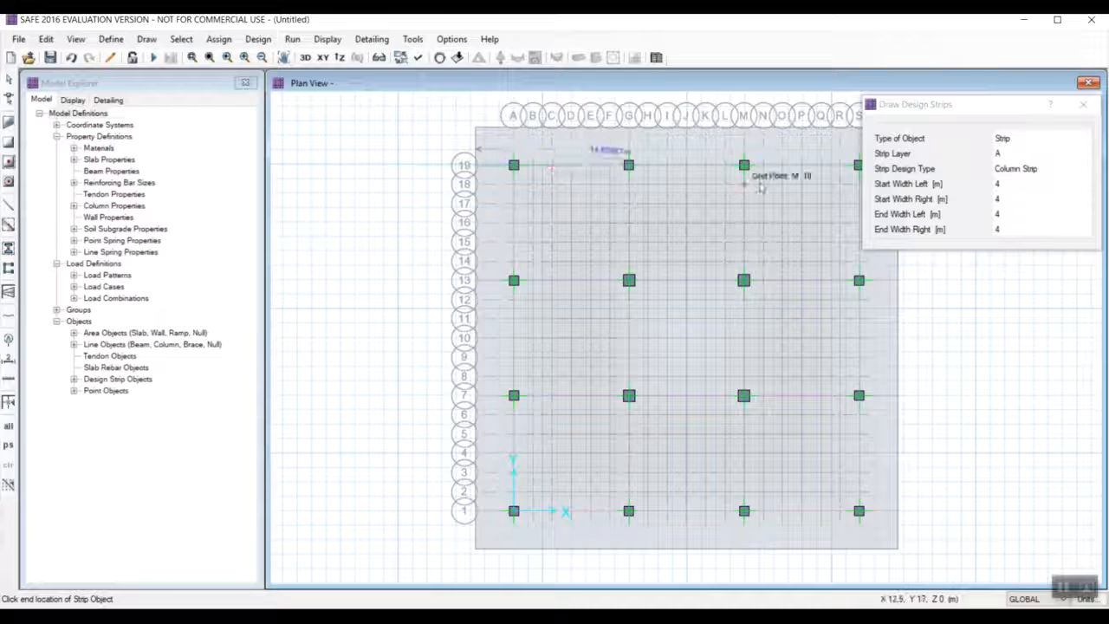
{"action": "left_click_drag", "start_coordinate": [1011, 107], "coordinate": [1036, 62]}
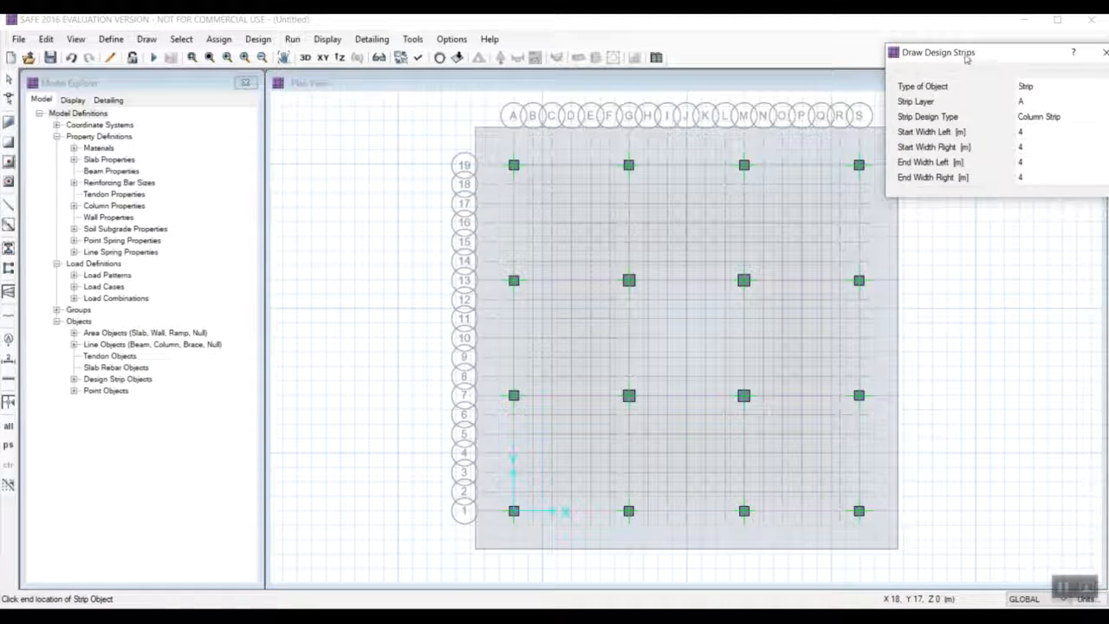
{"action": "left_click_drag", "start_coordinate": [966, 58], "coordinate": [1013, 50]}
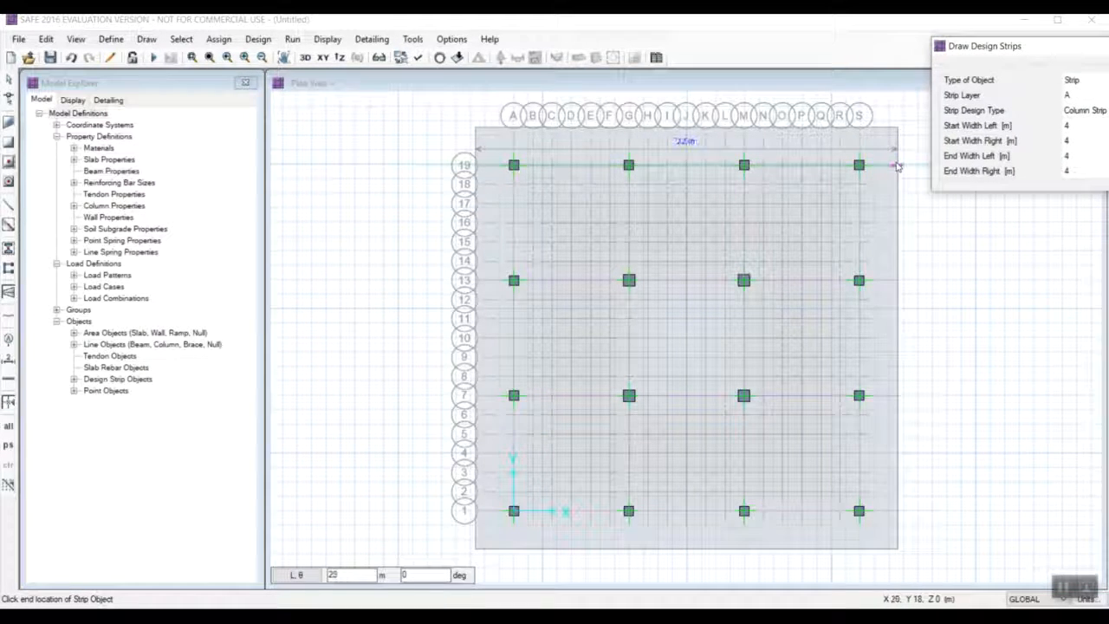
{"action": "left_click", "coordinate": [898, 165]}
{"action": "key", "text": "Escape"}
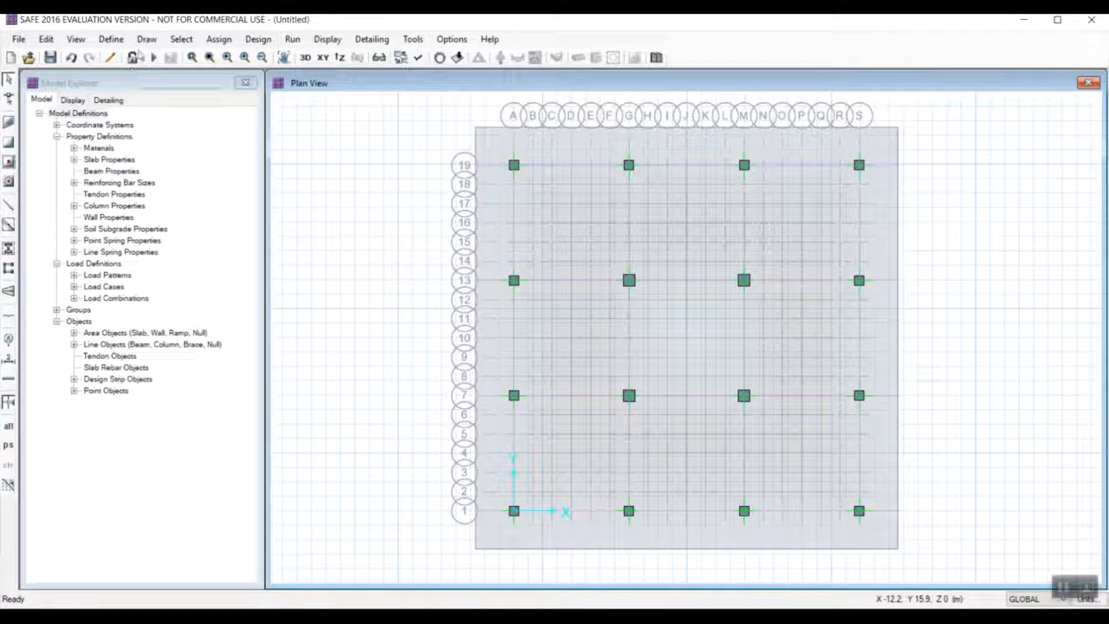
Draw a layer B column design strip along grid line A, spanning the mat slab from edge to edge.
{"action": "left_click", "coordinate": [147, 39]}
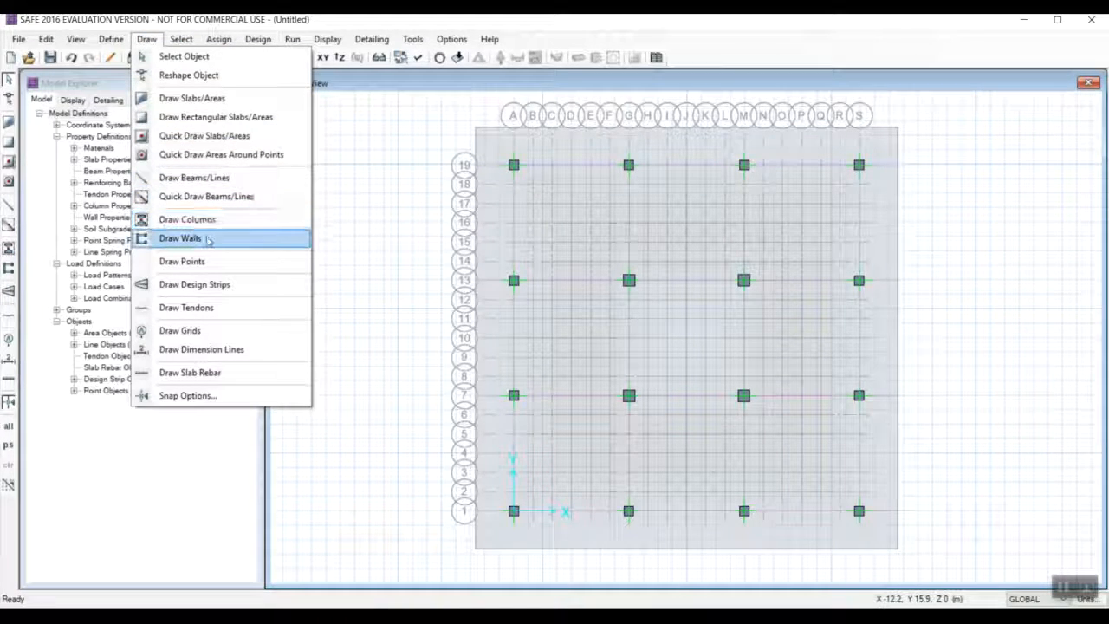
{"action": "left_click", "coordinate": [211, 285]}
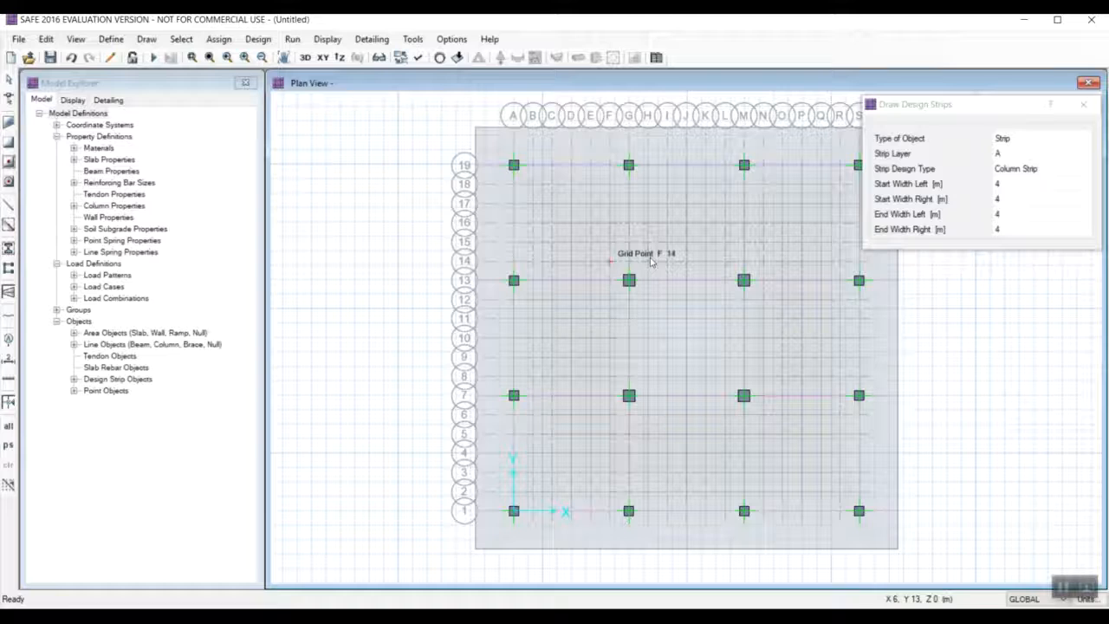
{"action": "left_click", "coordinate": [1030, 153]}
{"action": "left_click", "coordinate": [1082, 154]}
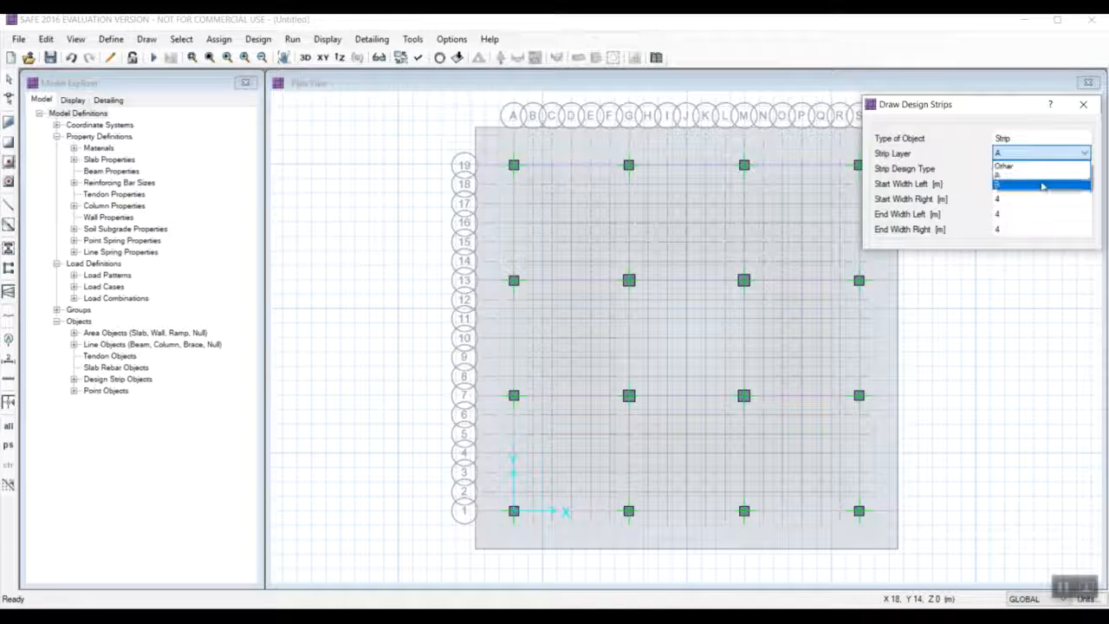
{"action": "left_click", "coordinate": [1031, 176]}
{"action": "left_click_drag", "start_coordinate": [962, 104], "coordinate": [1048, 89]}
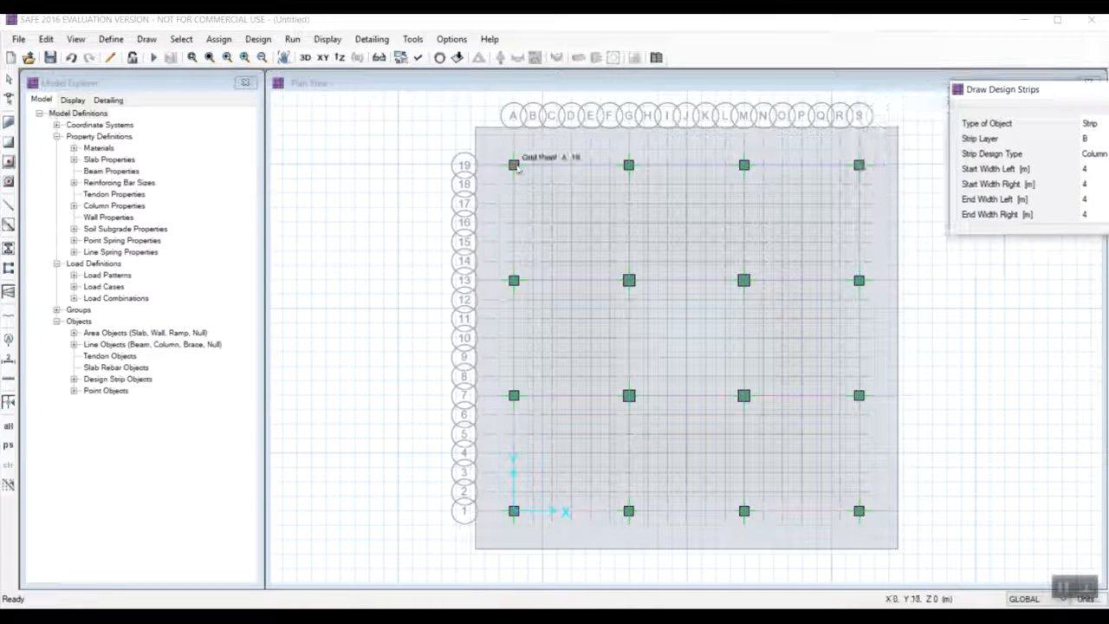
{"action": "left_click", "coordinate": [513, 129]}
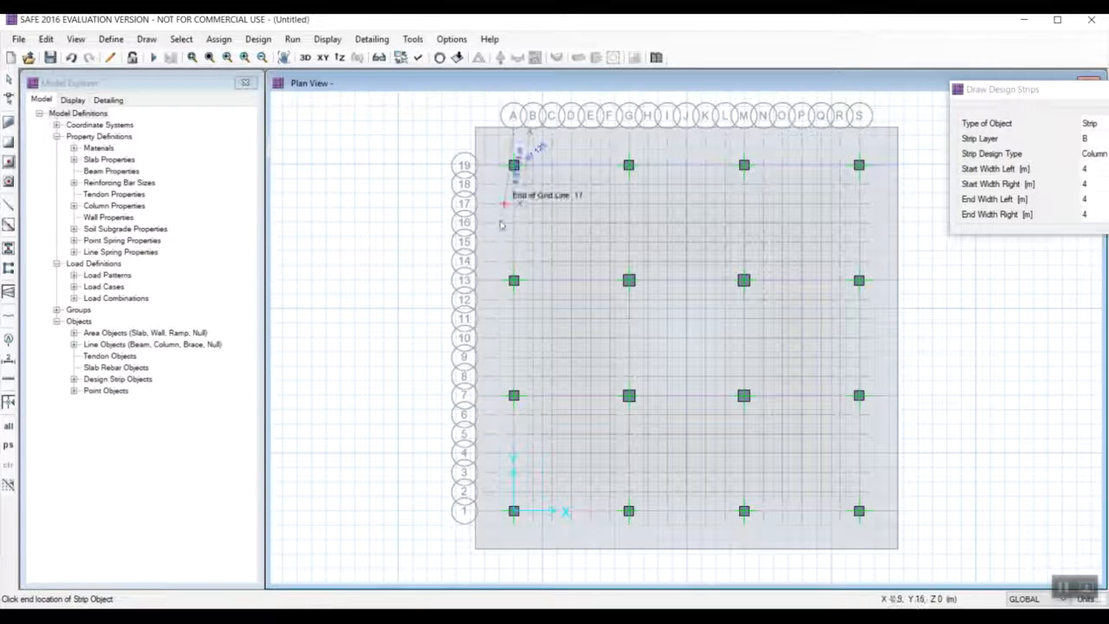
{"action": "left_click", "coordinate": [513, 551]}
{"action": "key", "text": "Escape"}
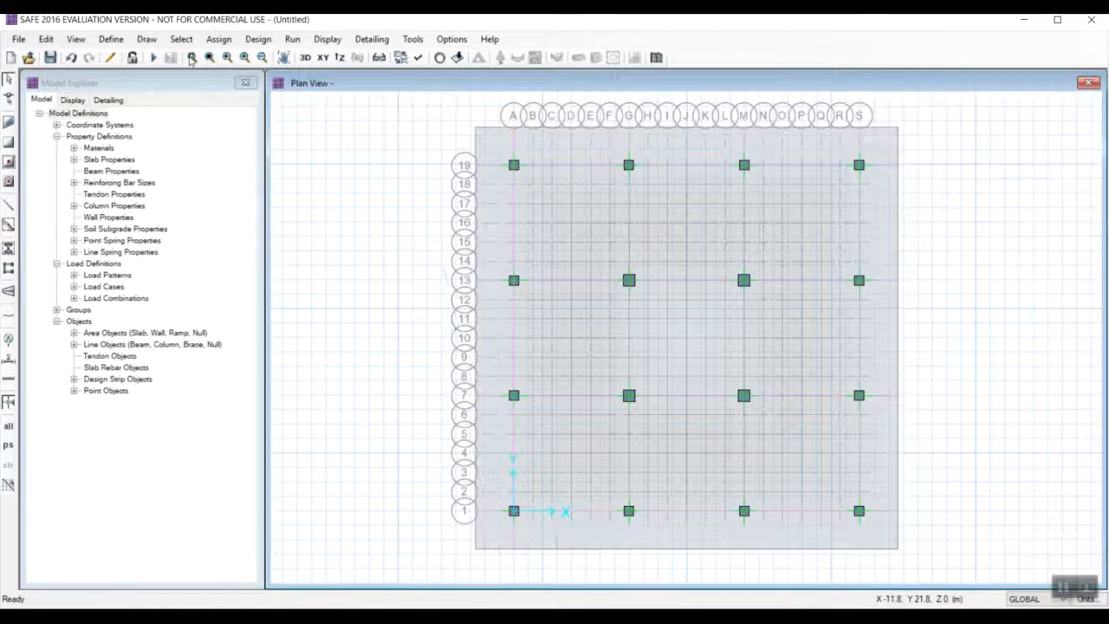
Draw a layer B column design strip about 22 m long along grid line G, between the opposite slab edges.
{"action": "left_click", "coordinate": [147, 38]}
{"action": "left_click", "coordinate": [217, 282]}
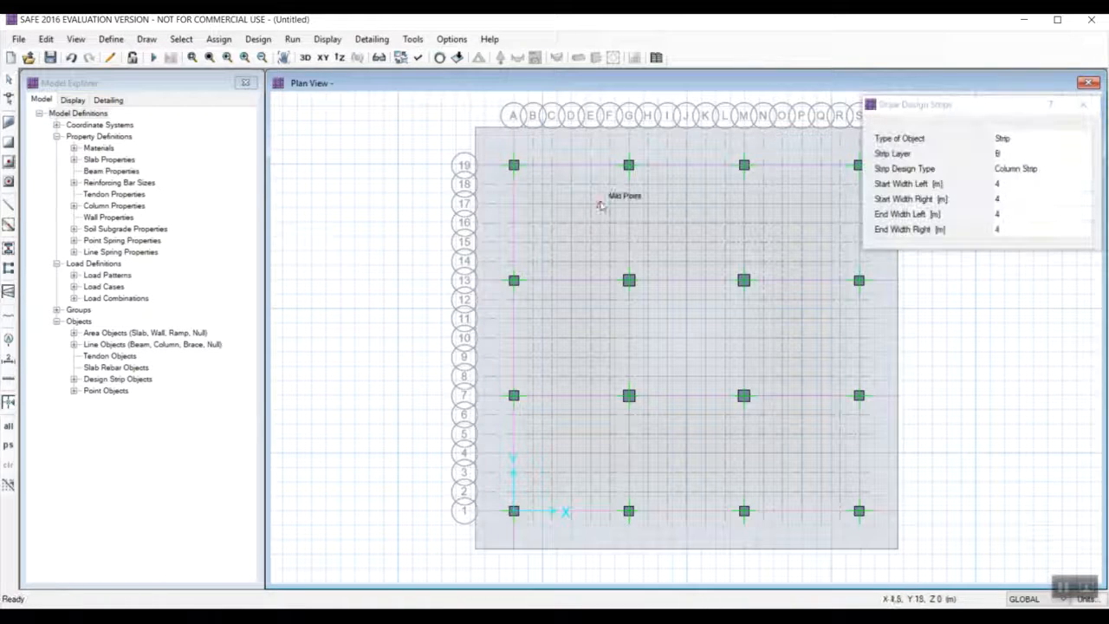
{"action": "left_click", "coordinate": [630, 130]}
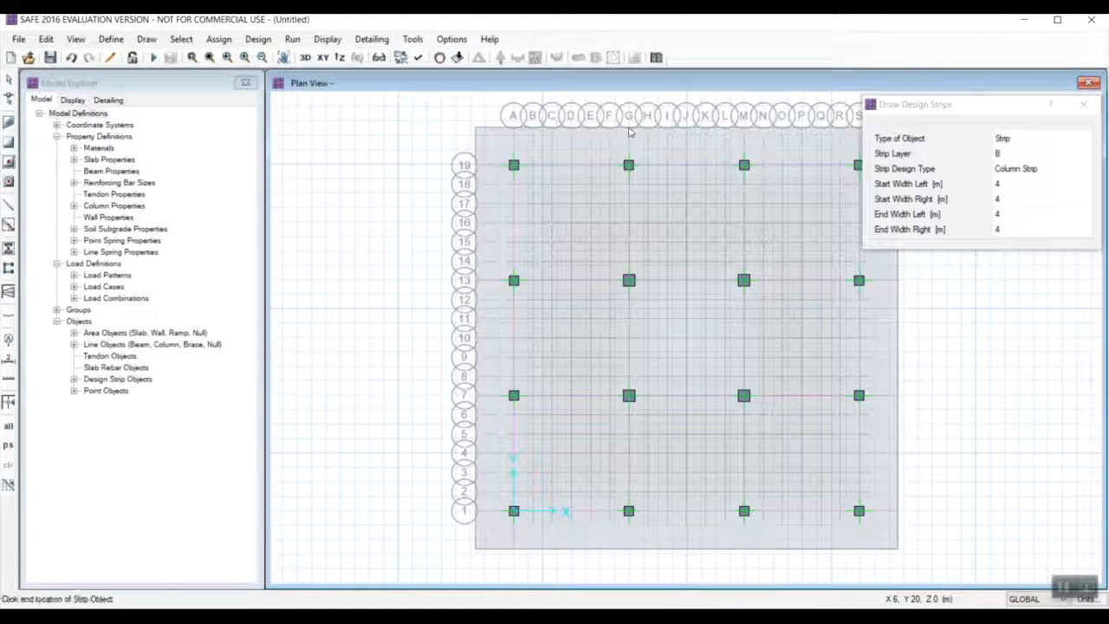
{"action": "left_click", "coordinate": [630, 550]}
{"action": "key", "text": "Escape"}
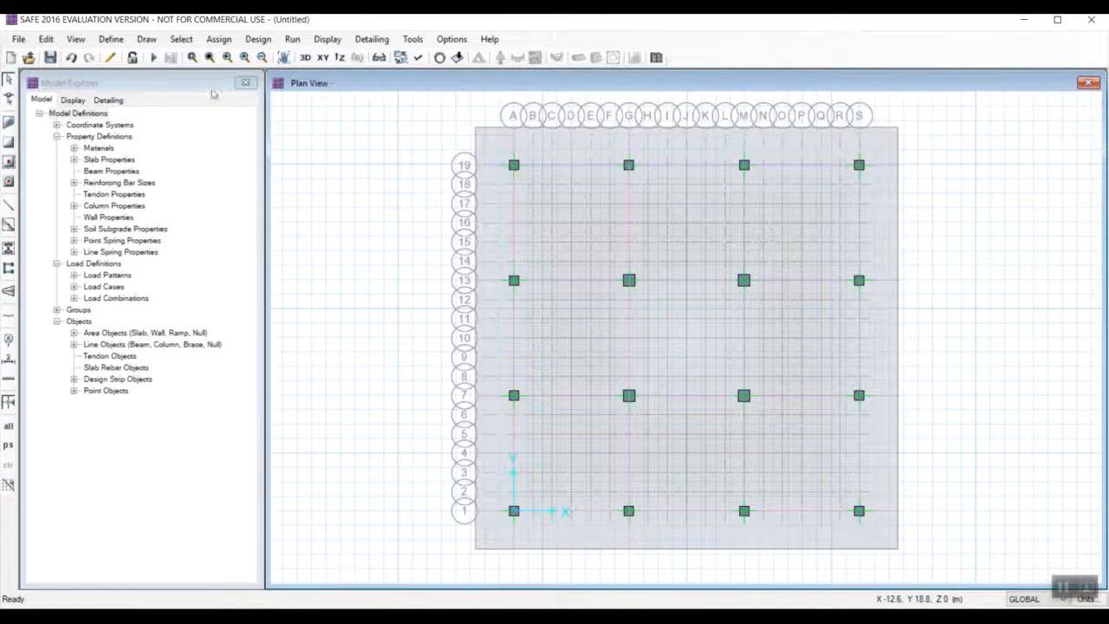
Draw a layer B column design strip about 22 m long along grid line M, from slab edge to slab edge.
{"action": "left_click", "coordinate": [143, 40]}
{"action": "left_click", "coordinate": [194, 284]}
{"action": "left_click", "coordinate": [743, 130]}
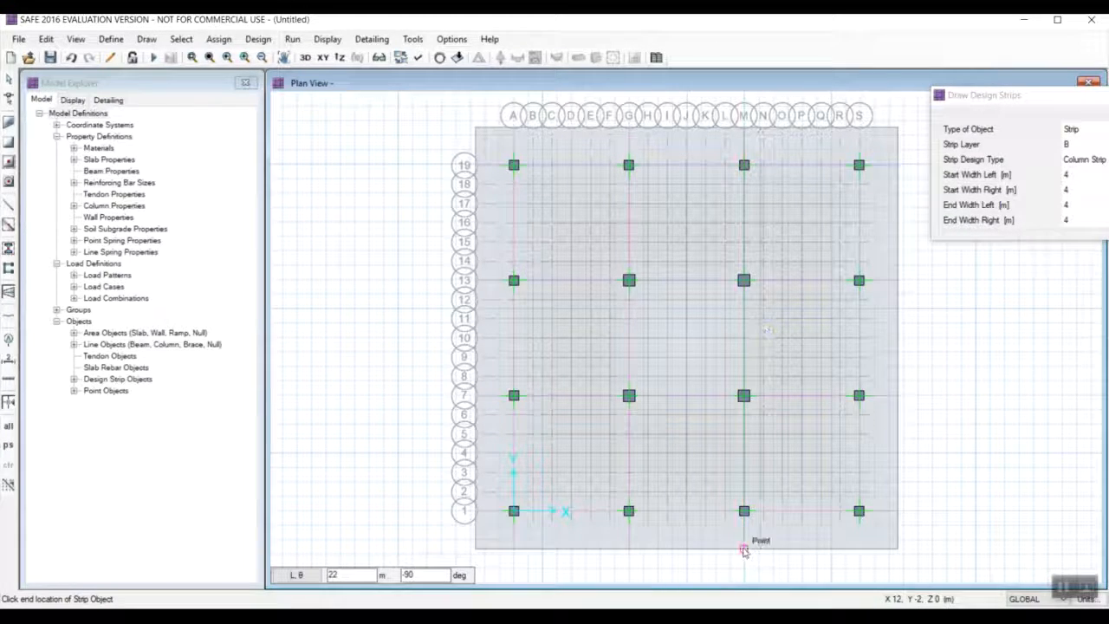
{"action": "left_click", "coordinate": [743, 550]}
{"action": "key", "text": "Escape"}
Draw a layer B column design strip about 22 m long along grid line S across the full mat slab.
{"action": "left_click", "coordinate": [146, 39]}
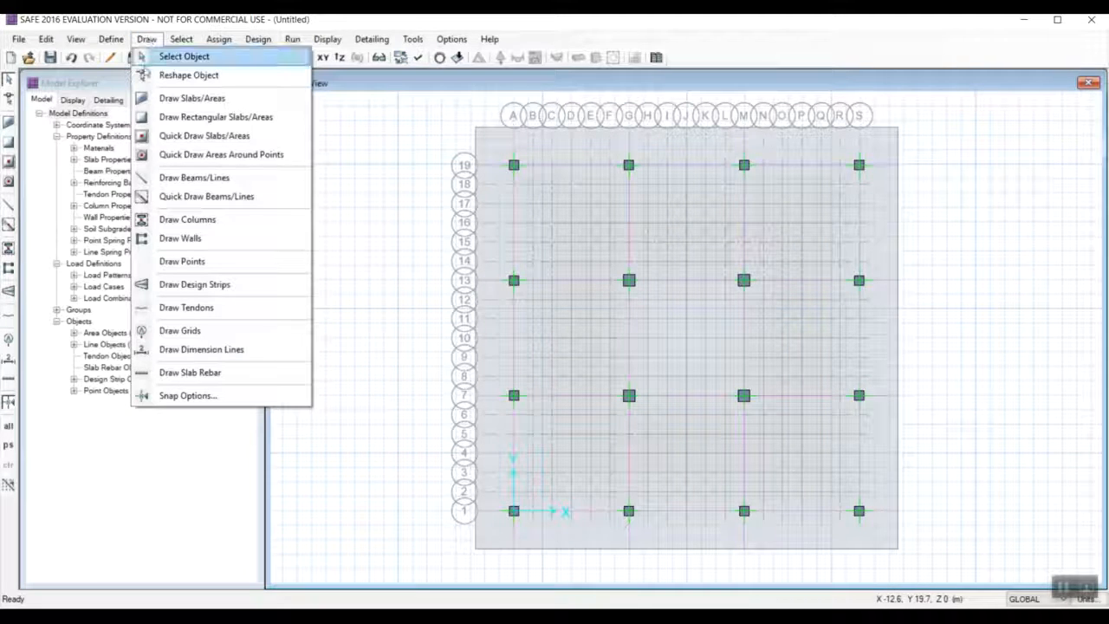
{"action": "left_click", "coordinate": [186, 284]}
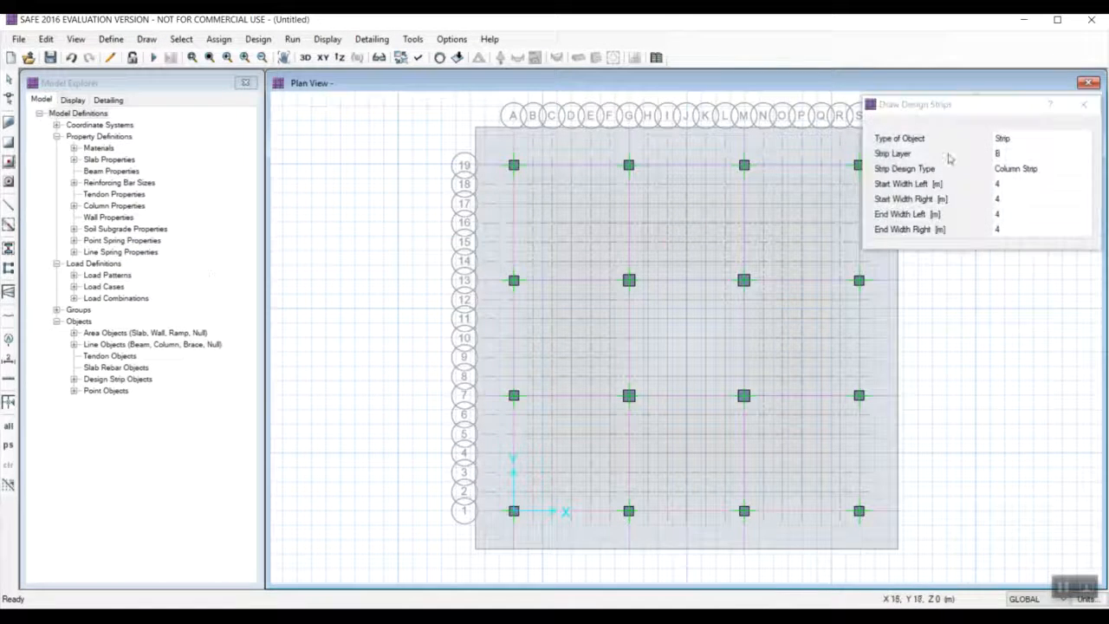
{"action": "left_click", "coordinate": [858, 129]}
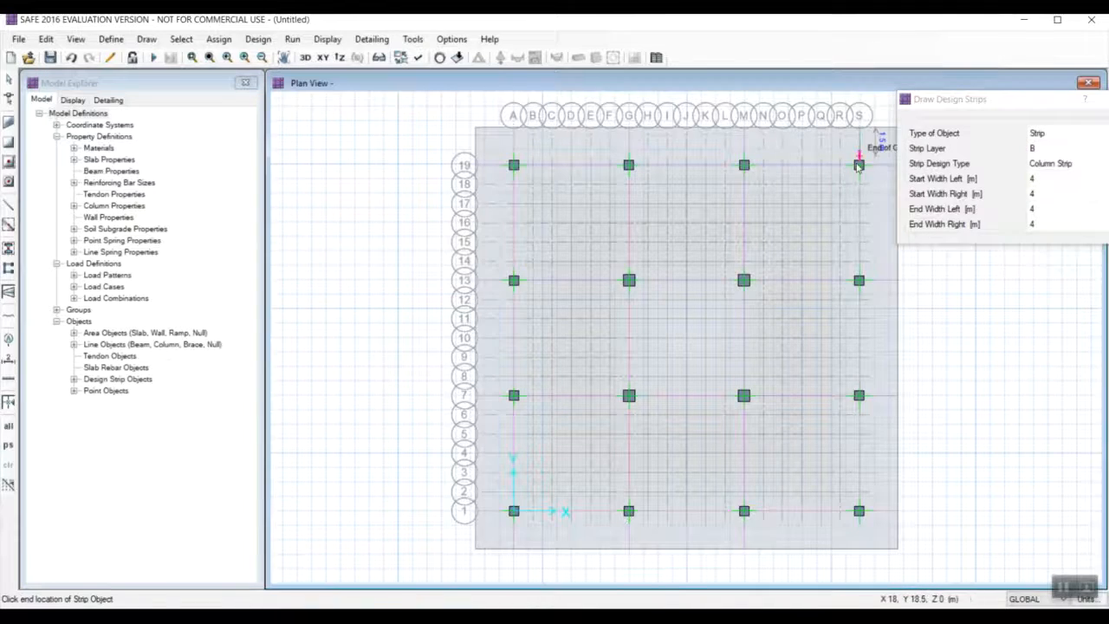
{"action": "left_click", "coordinate": [857, 550]}
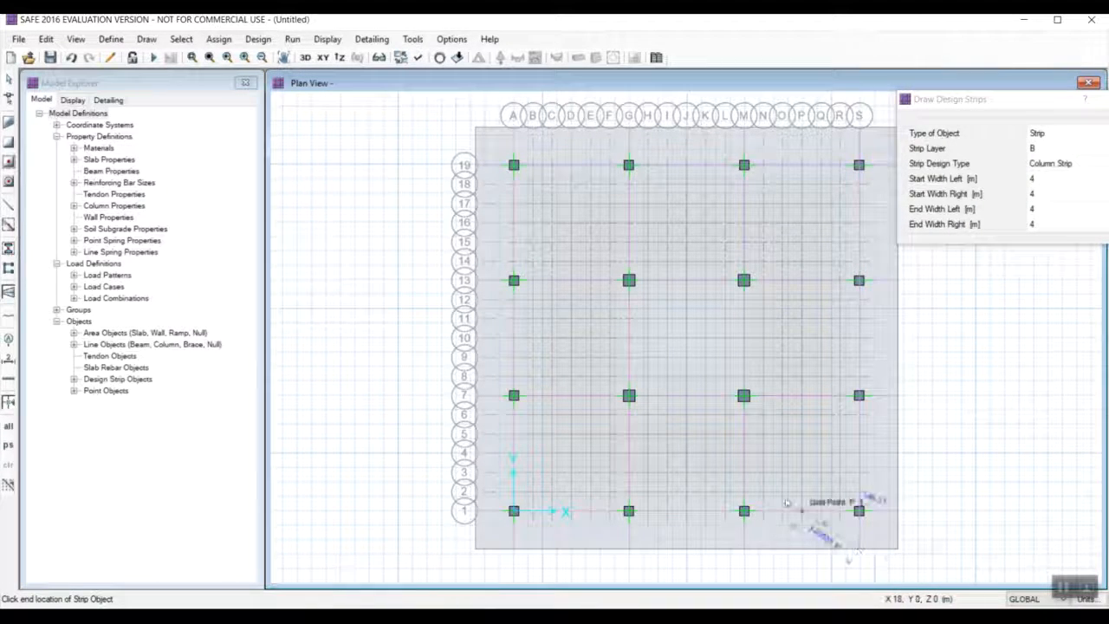
{"action": "key", "text": "Escape"}
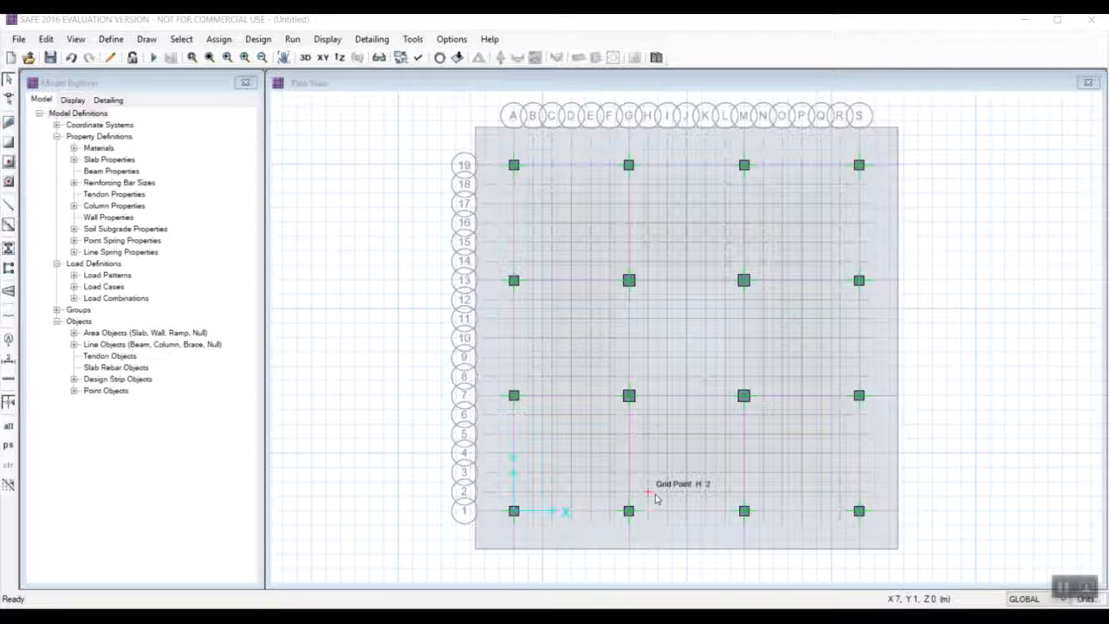
Assign the SOIL1 subgrade property to the whole mat slab.
{"action": "left_click", "coordinate": [678, 339]}
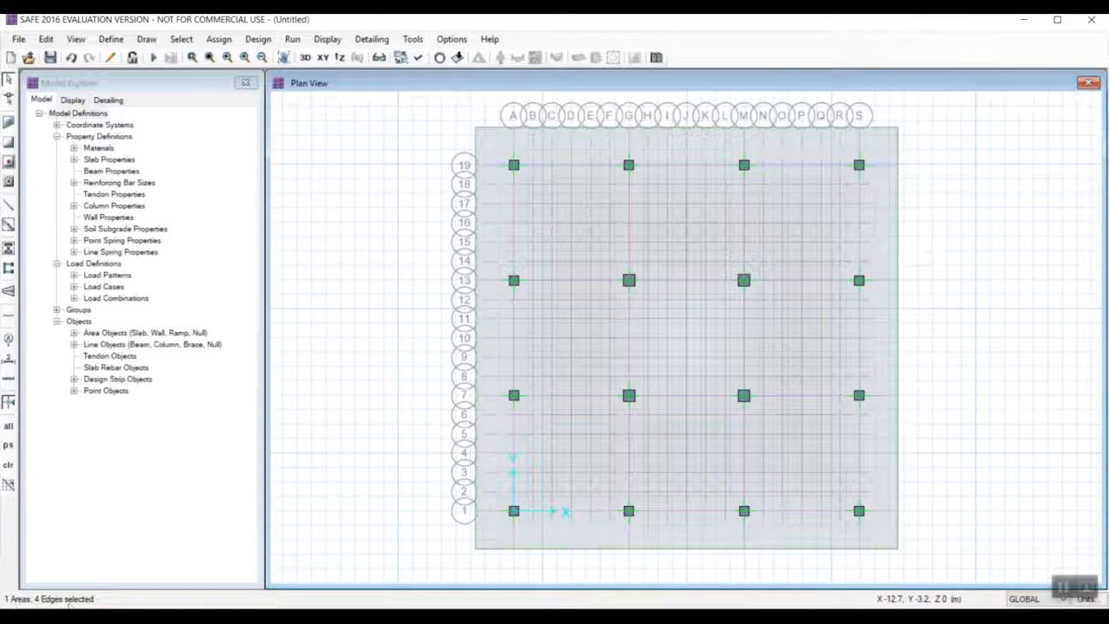
{"action": "left_click", "coordinate": [229, 39]}
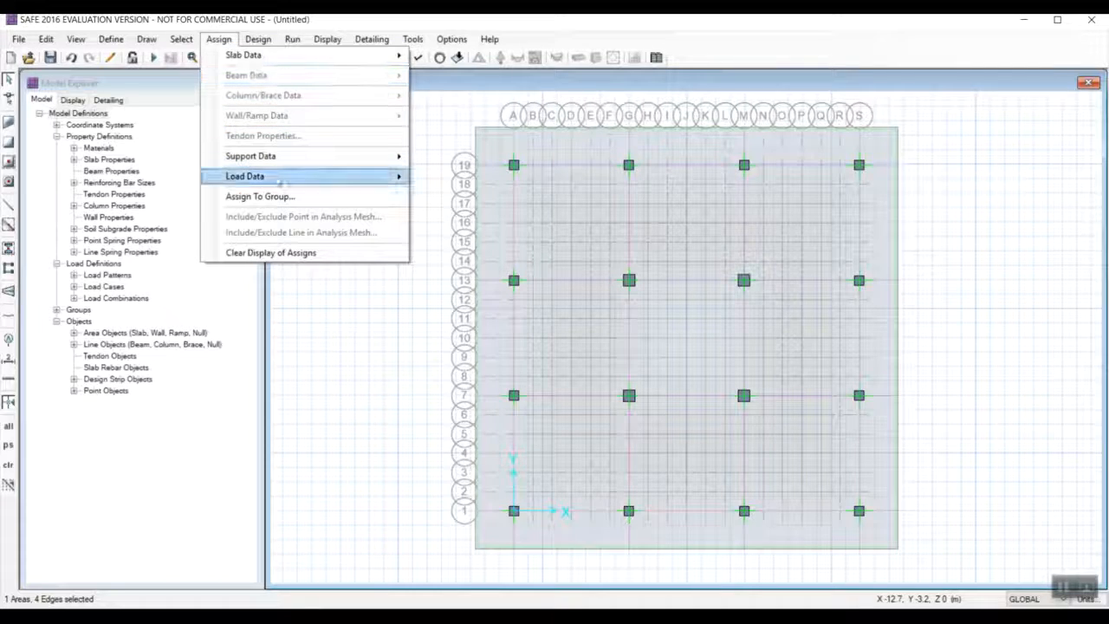
{"action": "mouse_move", "coordinate": [298, 157]}
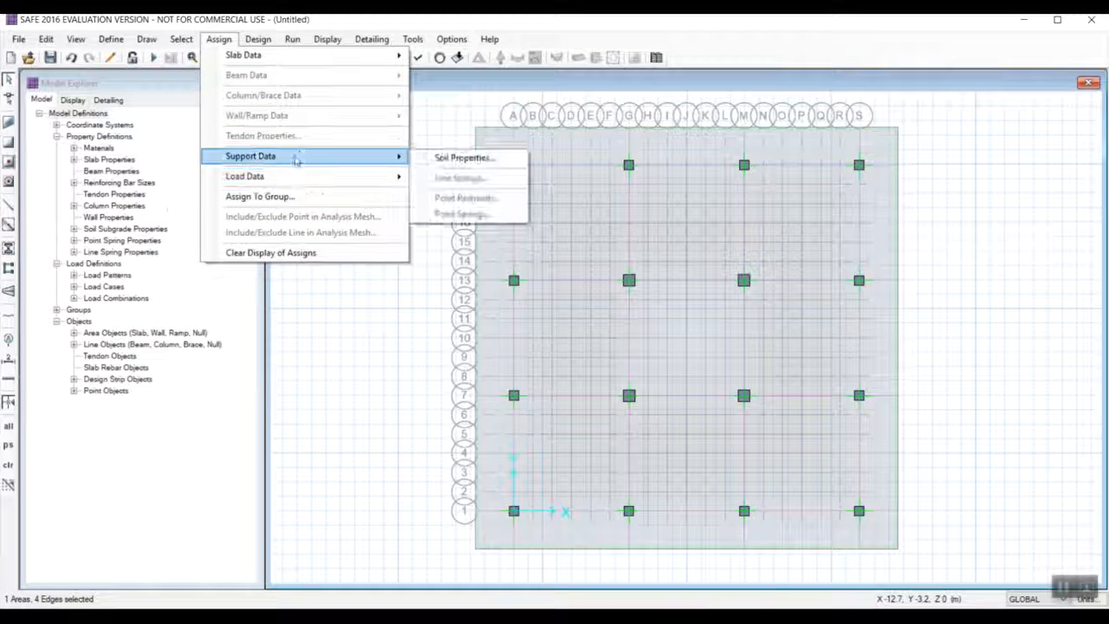
{"action": "left_click", "coordinate": [437, 158]}
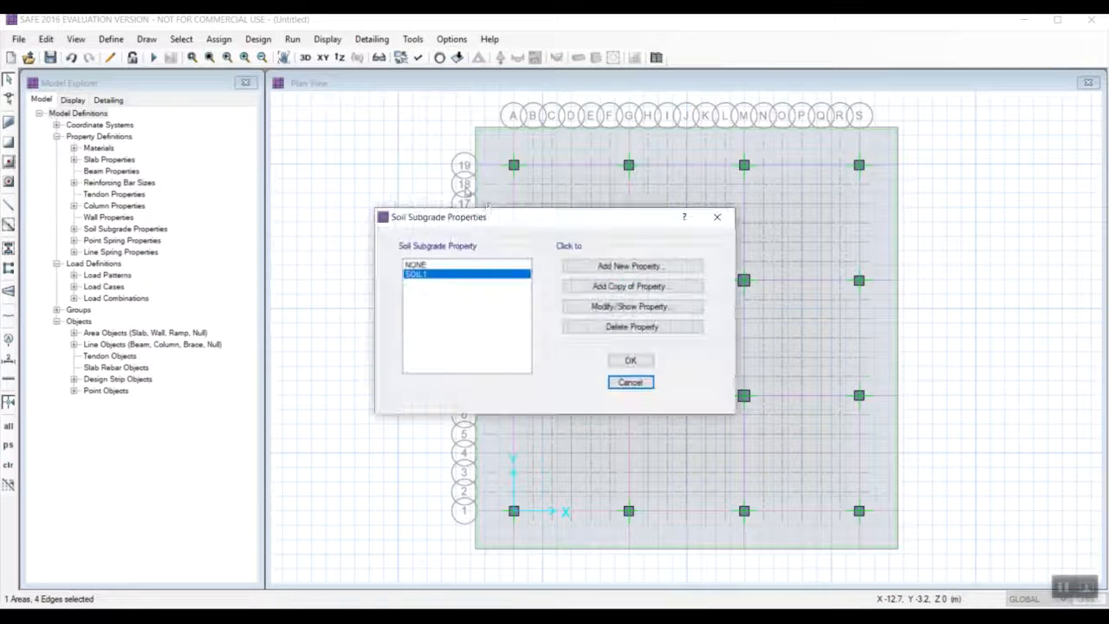
{"action": "left_click", "coordinate": [644, 362]}
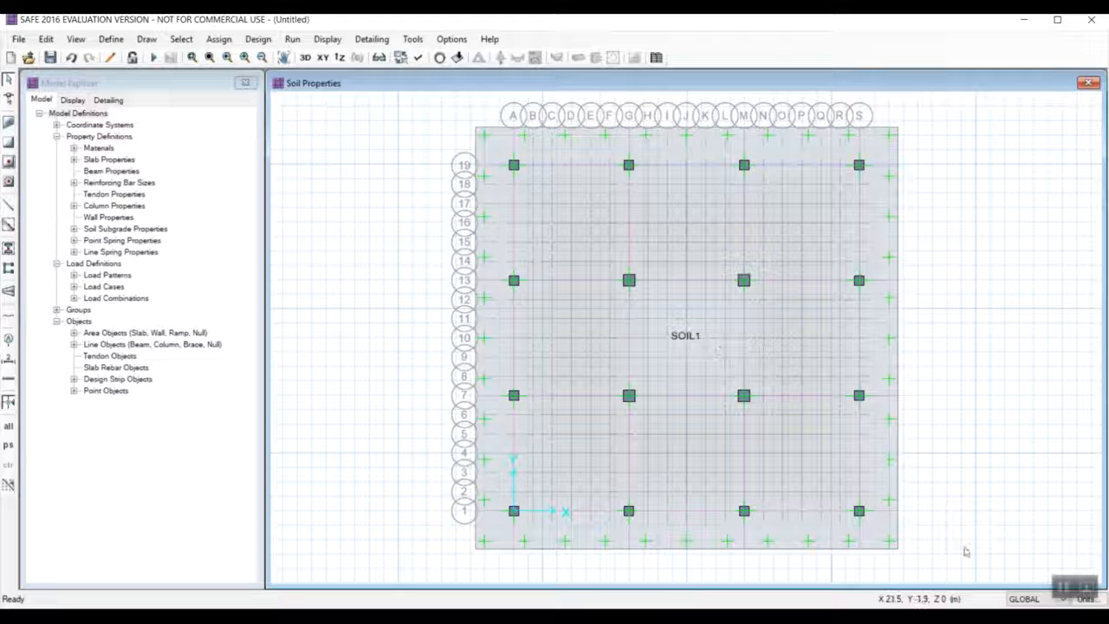
{"action": "left_click", "coordinate": [1063, 586]}
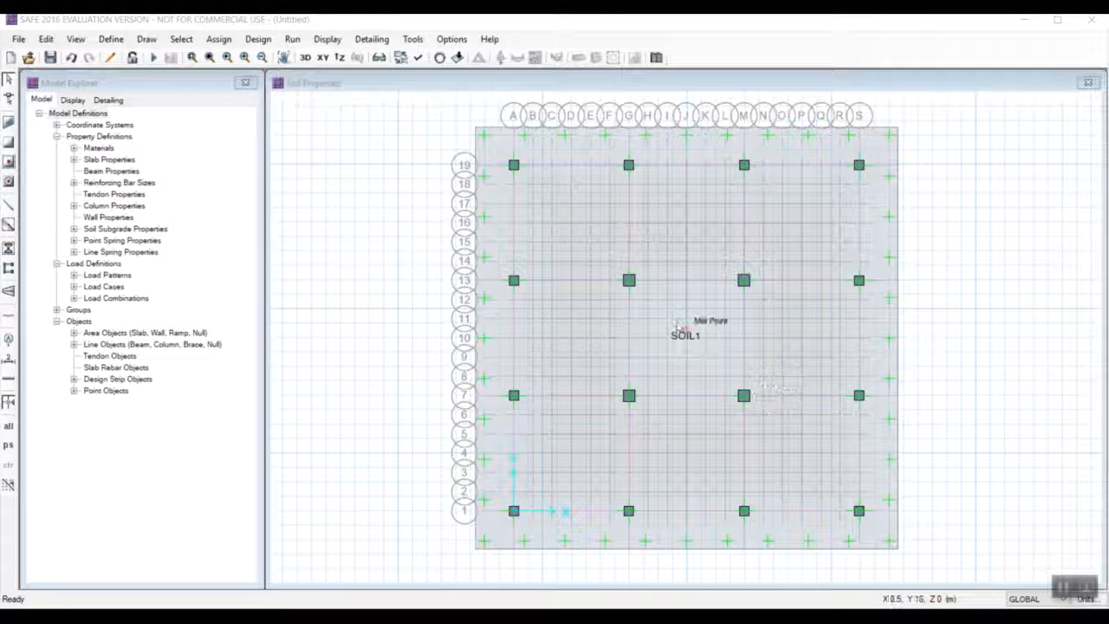
Add a DEAD gravity point load of 1850 kN to the column point at grid A-1.
{"action": "left_click", "coordinate": [219, 39]}
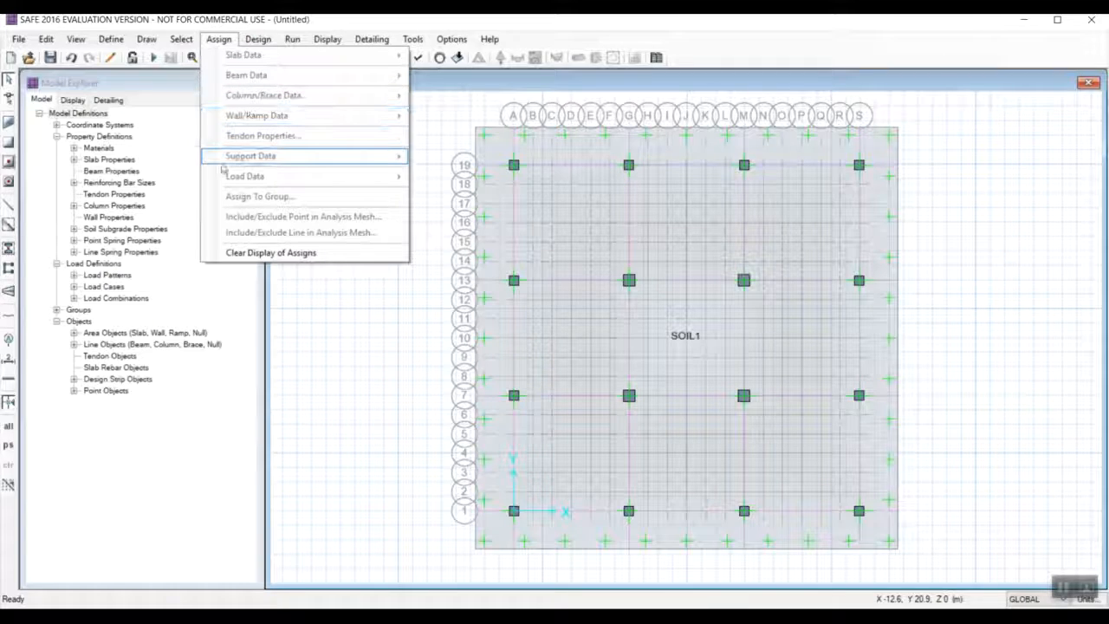
{"action": "left_click", "coordinate": [193, 163]}
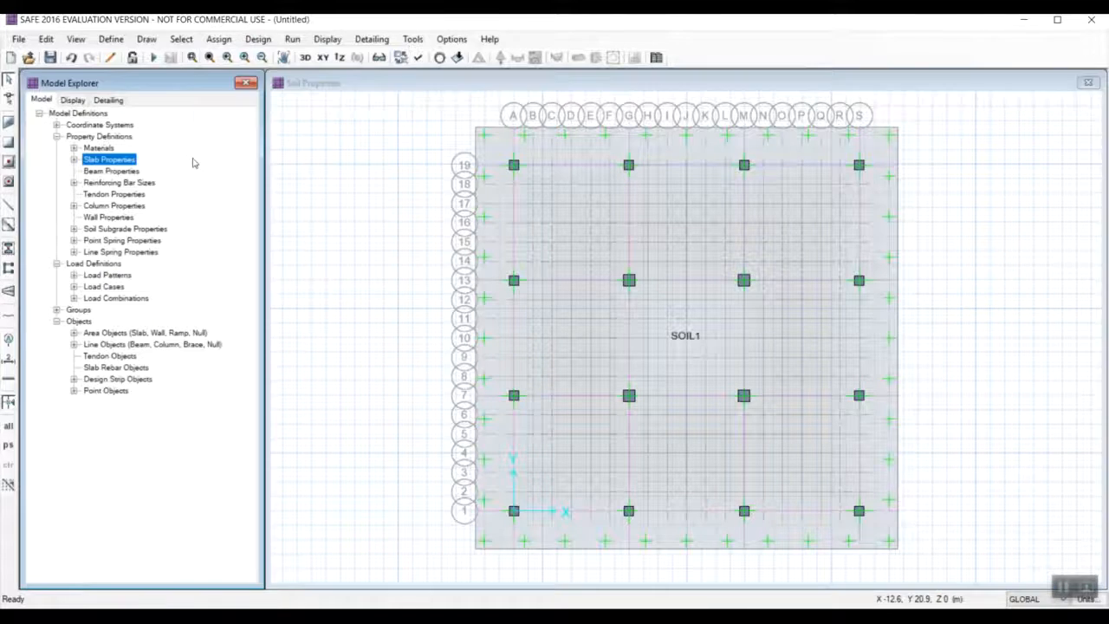
{"action": "left_click", "coordinate": [514, 511]}
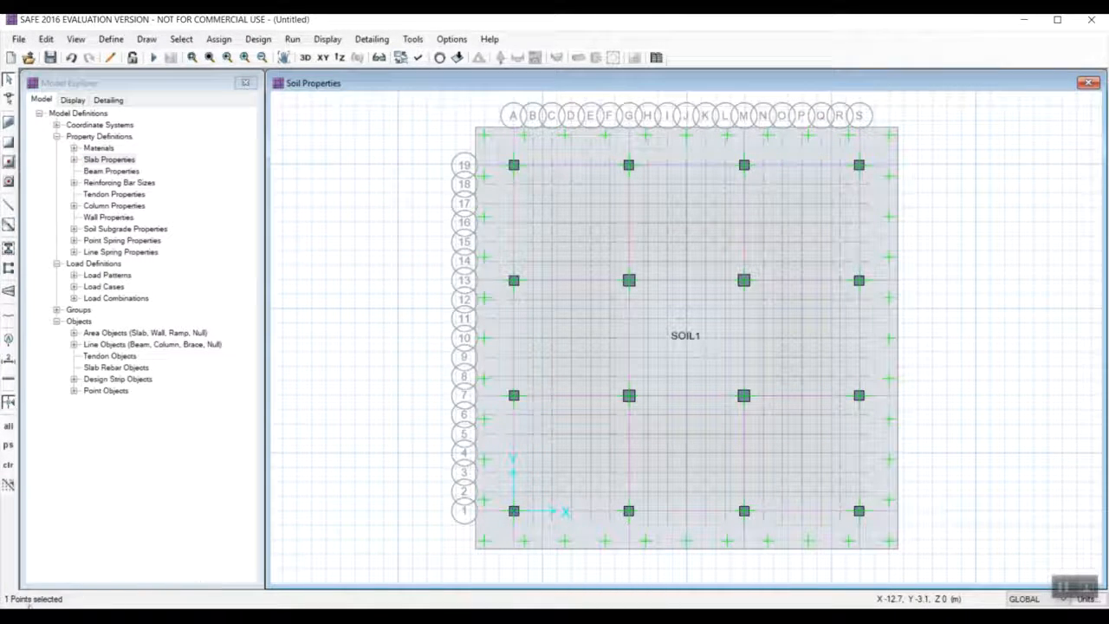
{"action": "left_click", "coordinate": [218, 39]}
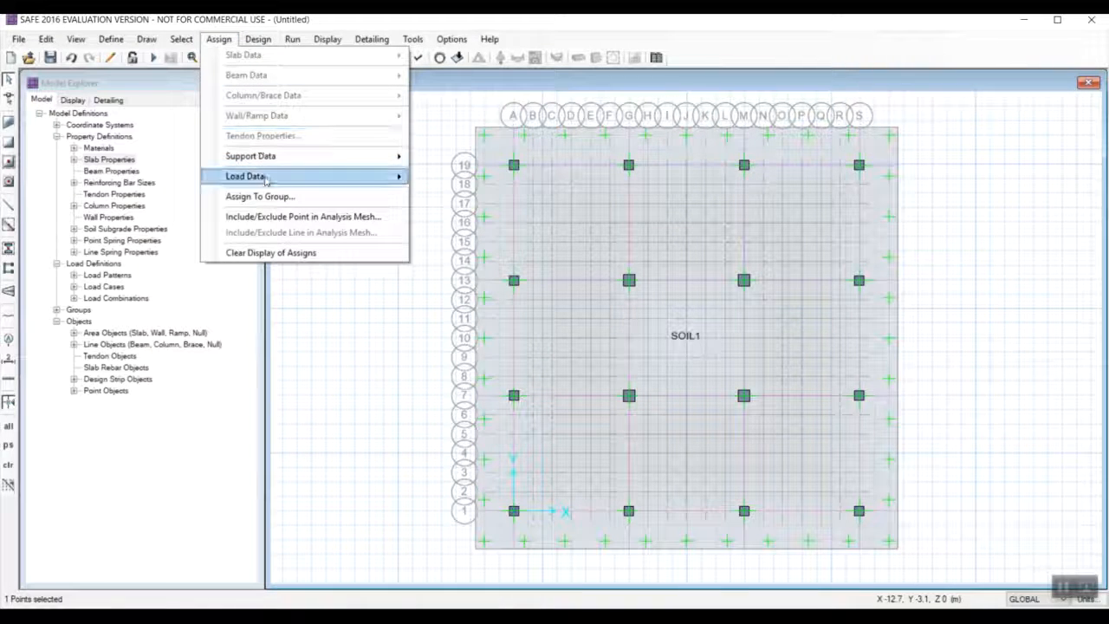
{"action": "mouse_move", "coordinate": [265, 178]}
{"action": "left_click", "coordinate": [460, 249]}
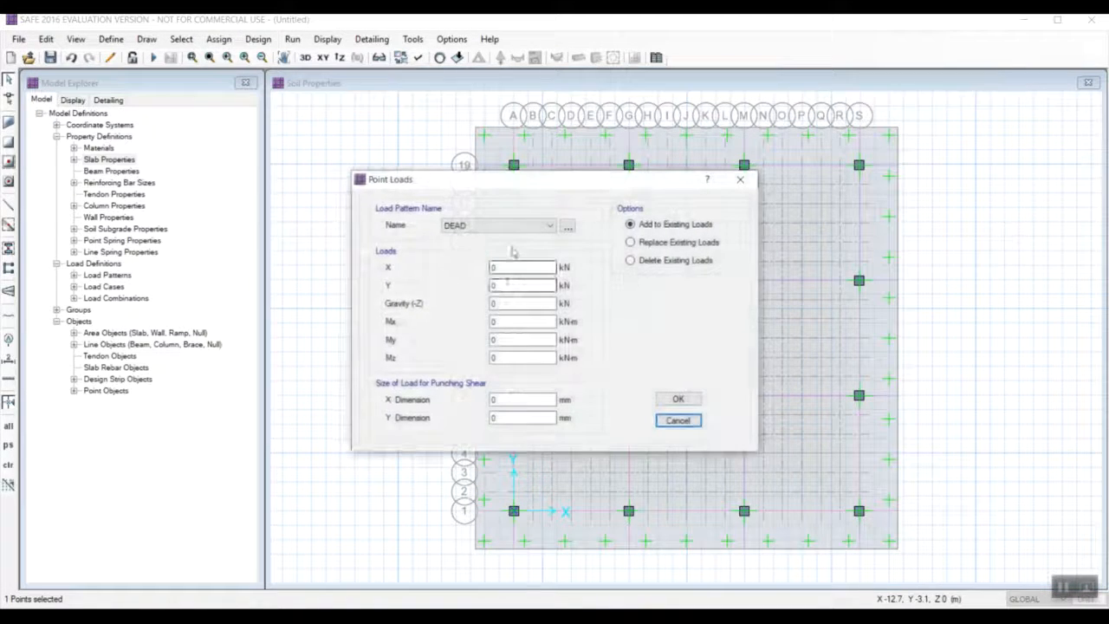
{"action": "double_click", "coordinate": [493, 303]}
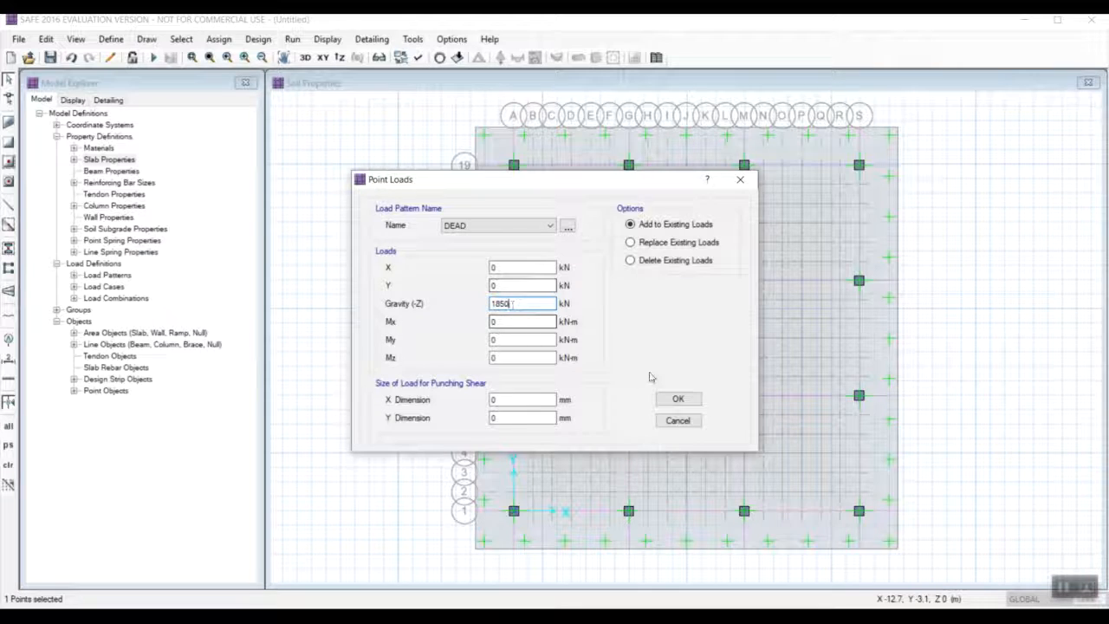
{"action": "left_click", "coordinate": [678, 399]}
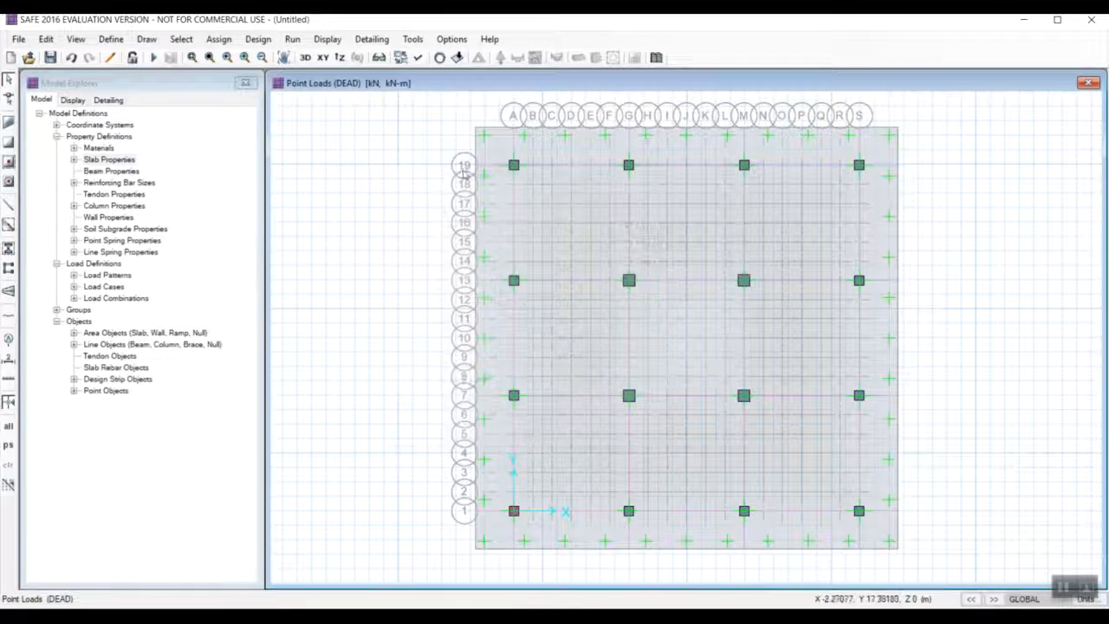
Add a LIVE gravity point load of 787.6 kN to the column point at grid A-1.
{"action": "left_click", "coordinate": [219, 40]}
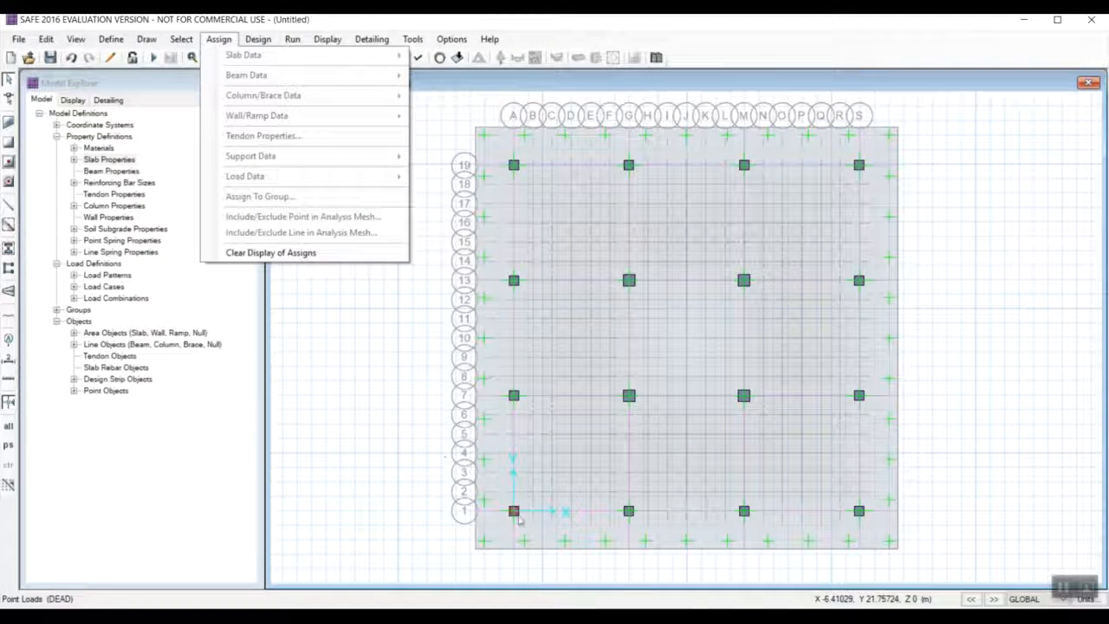
{"action": "left_click", "coordinate": [390, 399]}
{"action": "left_click", "coordinate": [514, 511]}
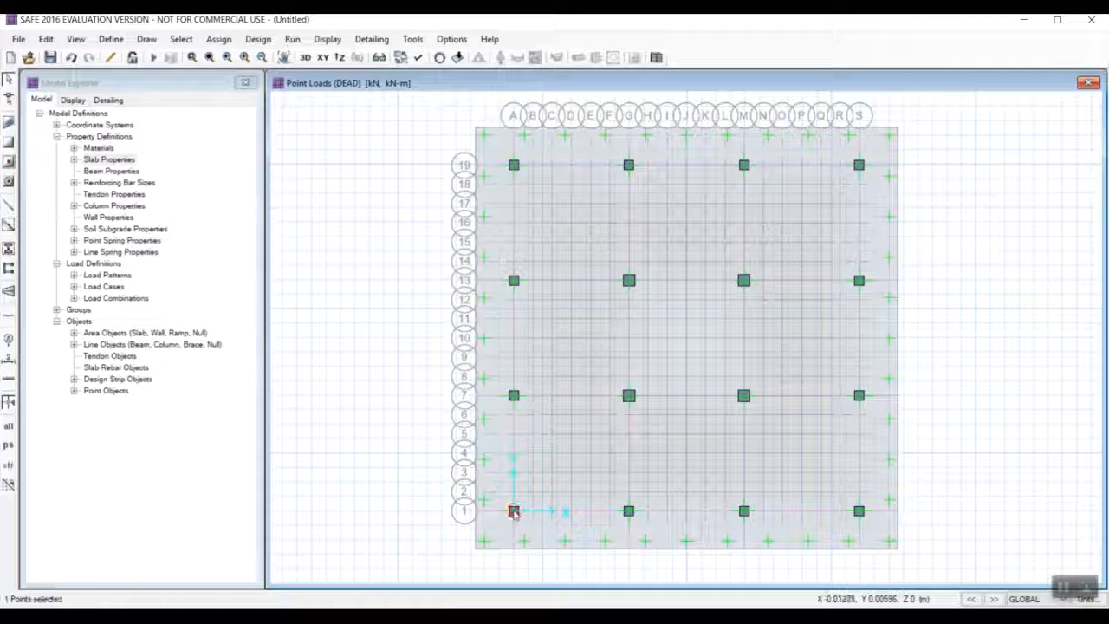
{"action": "left_click", "coordinate": [219, 39]}
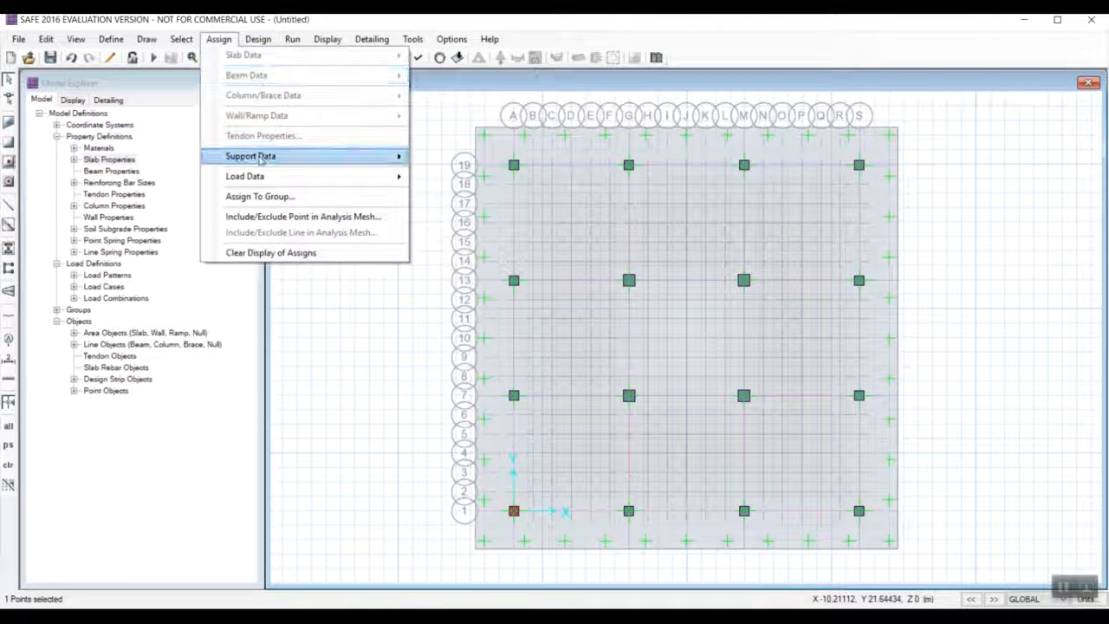
{"action": "mouse_move", "coordinate": [368, 175]}
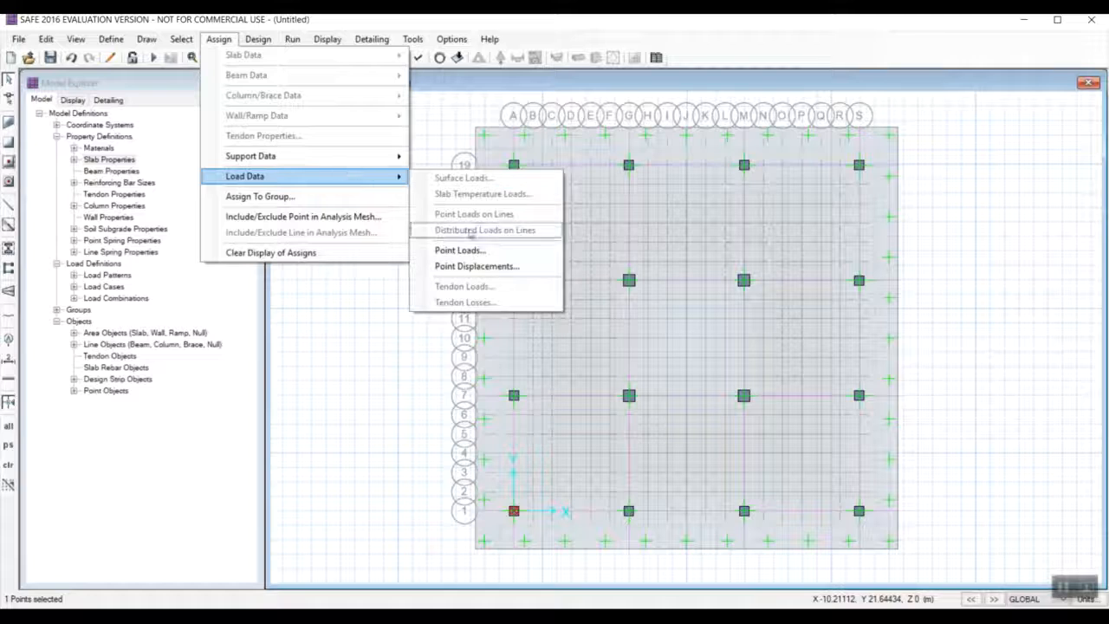
{"action": "left_click", "coordinate": [474, 251]}
{"action": "double_click", "coordinate": [500, 303]}
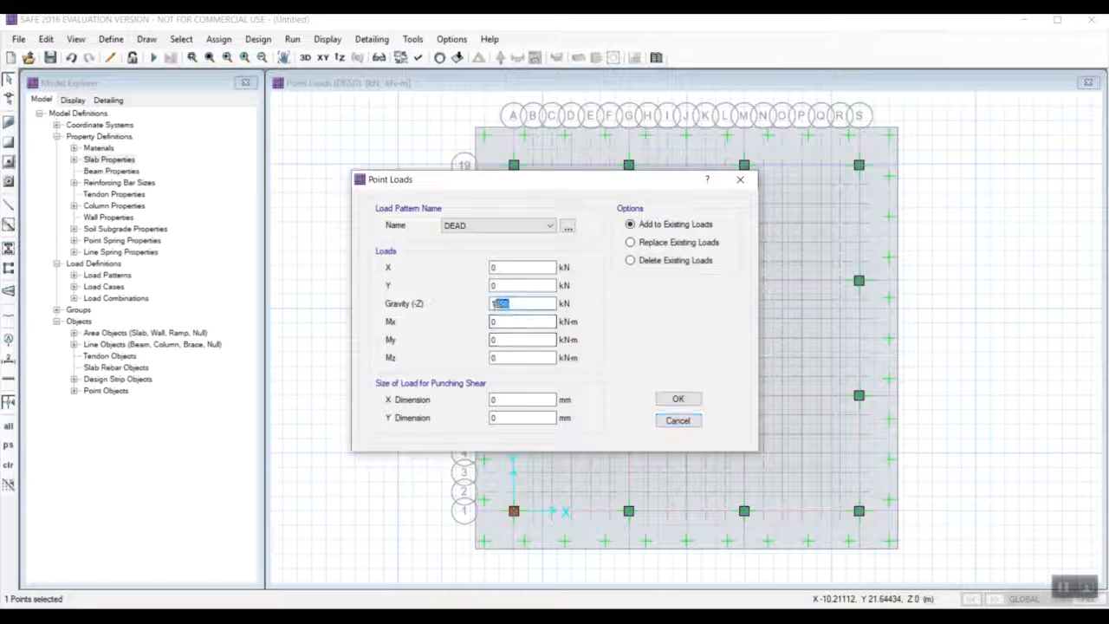
{"action": "left_click", "coordinate": [493, 225]}
{"action": "left_click", "coordinate": [494, 249]}
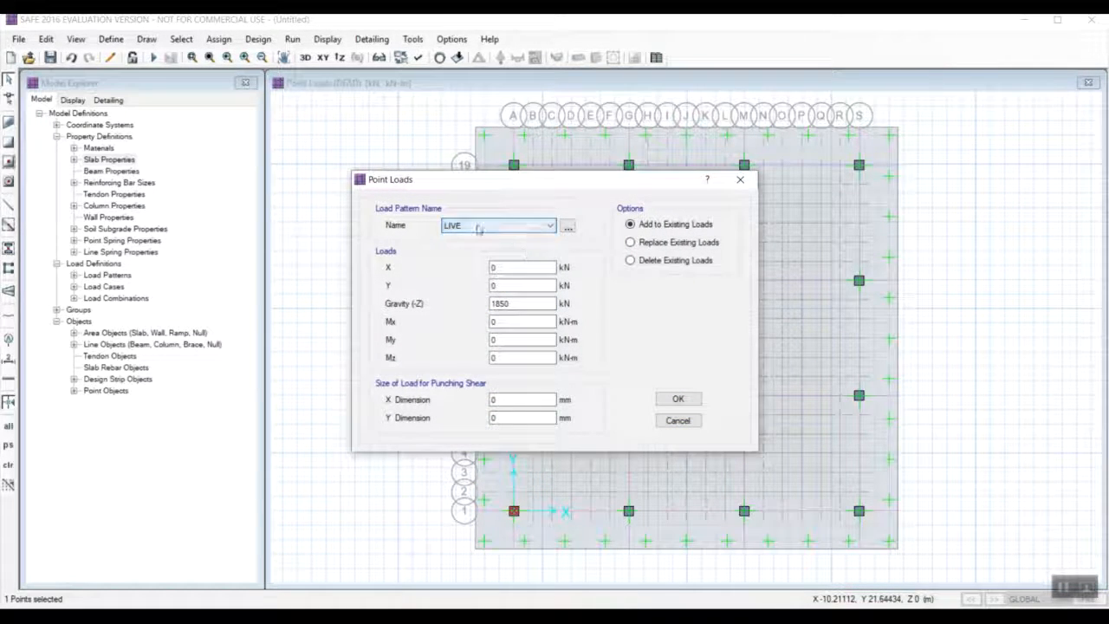
{"action": "double_click", "coordinate": [487, 304]}
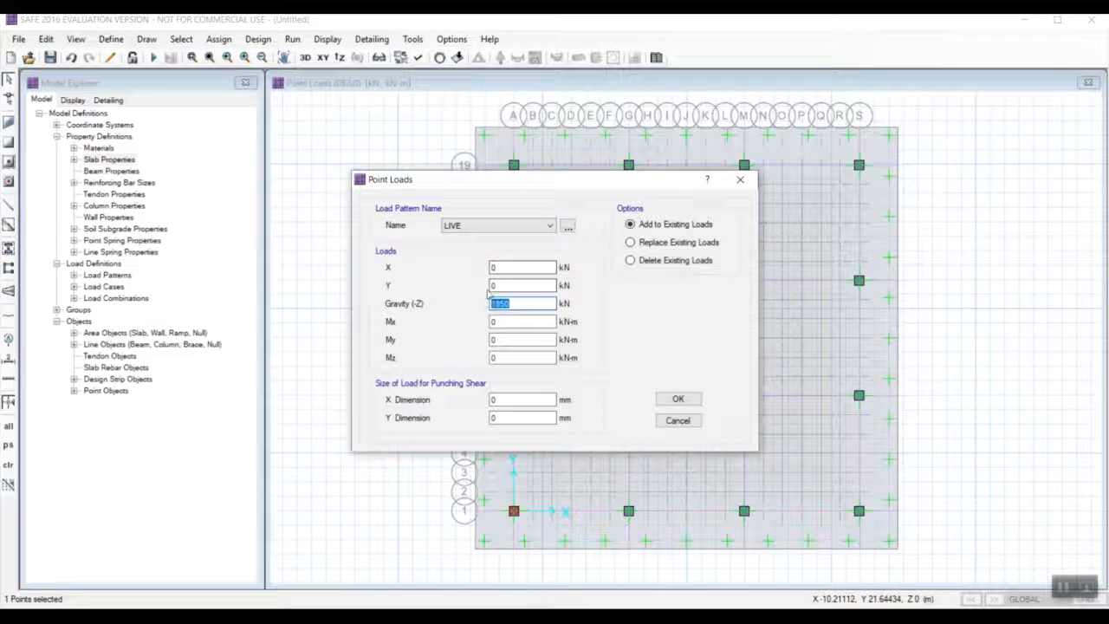
{"action": "type", "text": "7"}
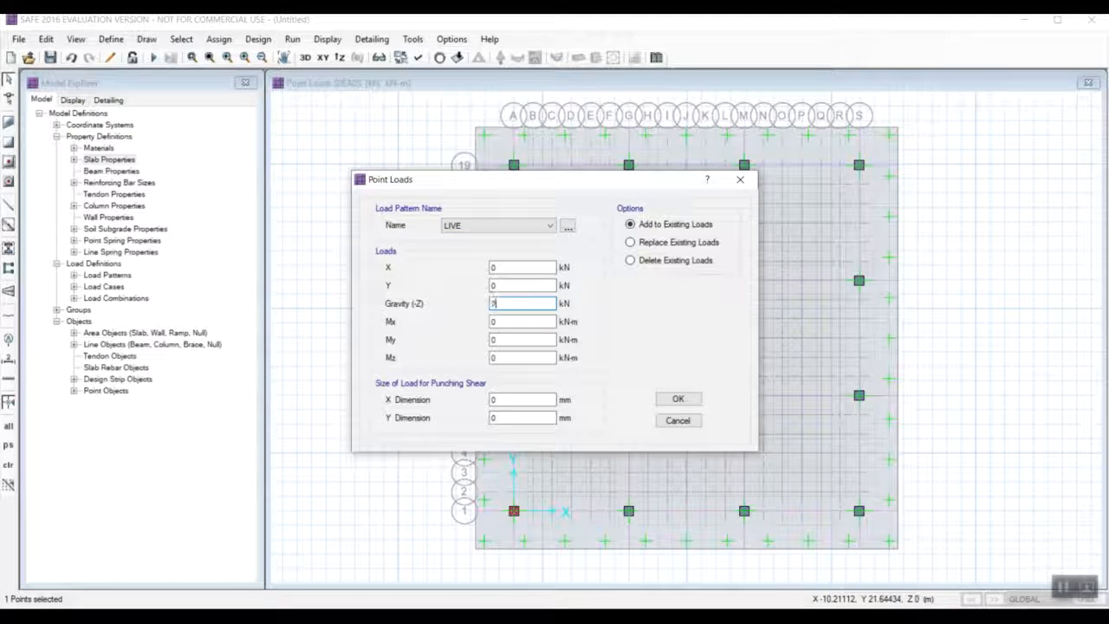
{"action": "type", "text": "5"}
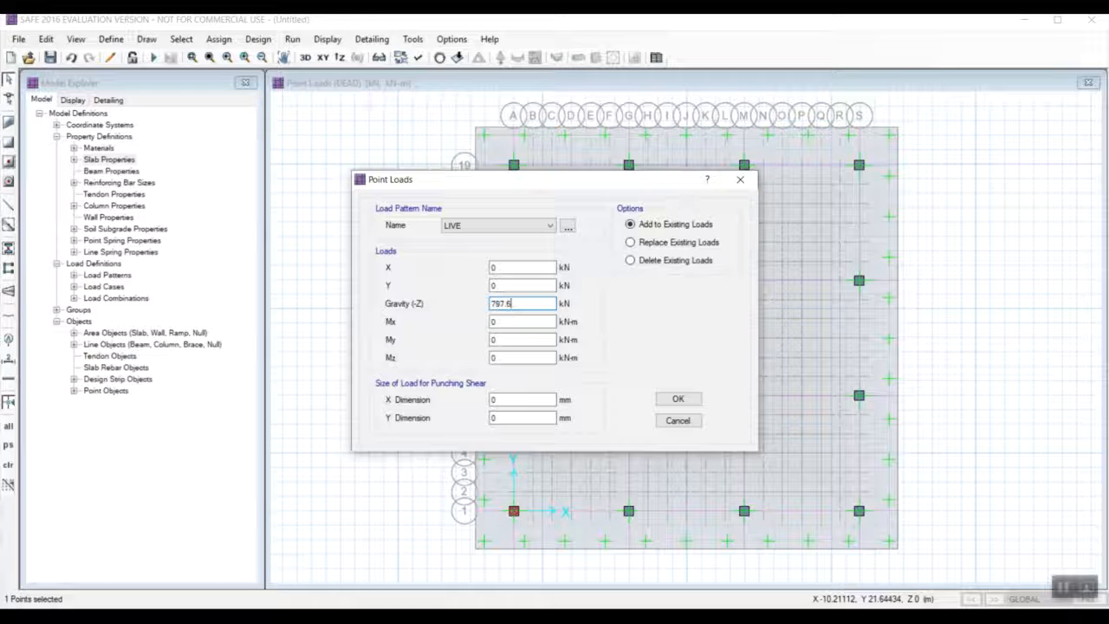
{"action": "key", "text": "Return"}
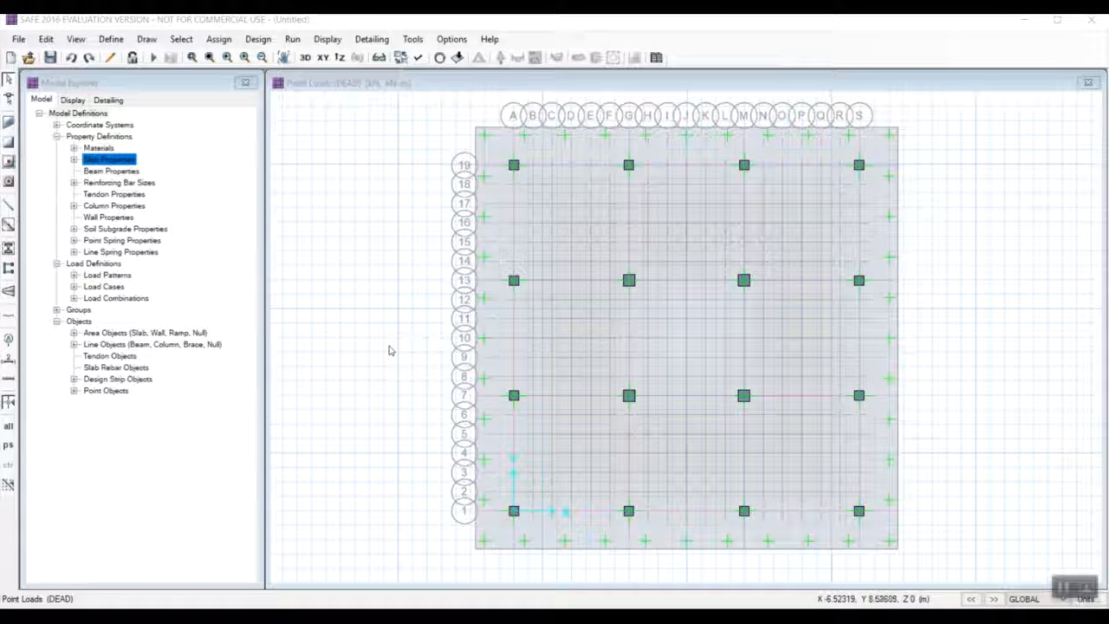
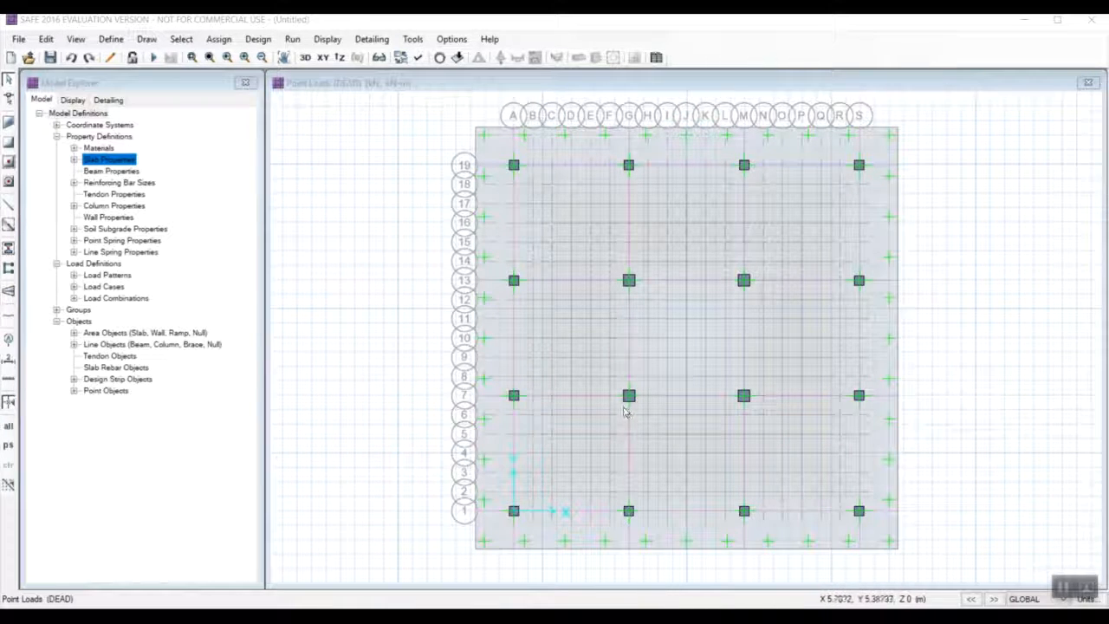
Add a DEAD gravity point load of 1850 kN with a 500 x 500 mm punching shear size to the column point at grid A-1.
{"action": "left_click", "coordinate": [514, 511]}
{"action": "left_click", "coordinate": [216, 40]}
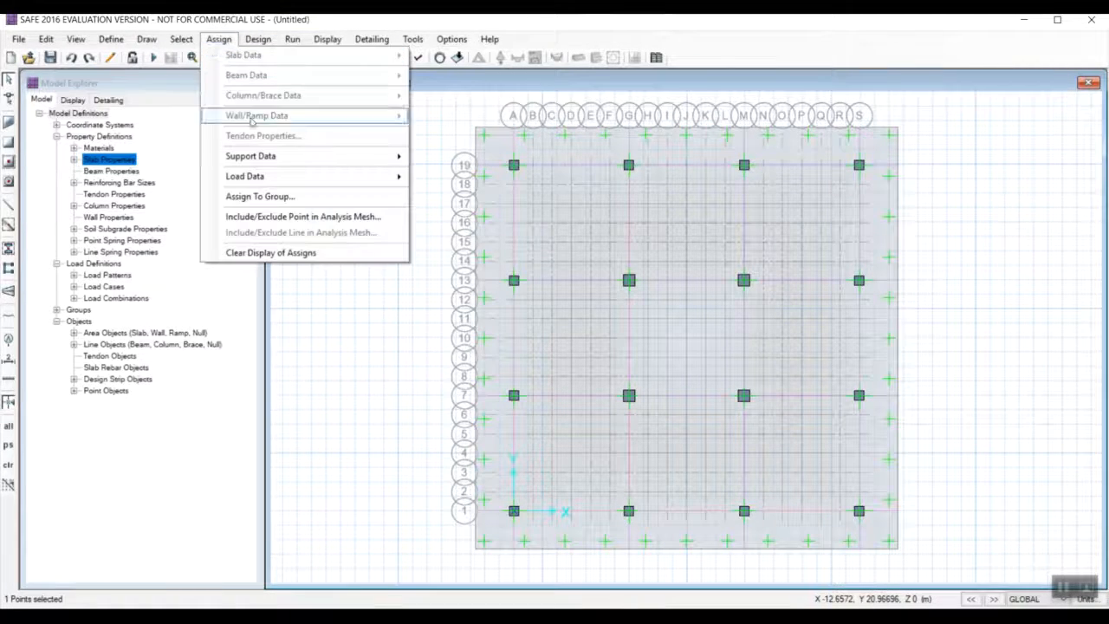
{"action": "mouse_move", "coordinate": [276, 158]}
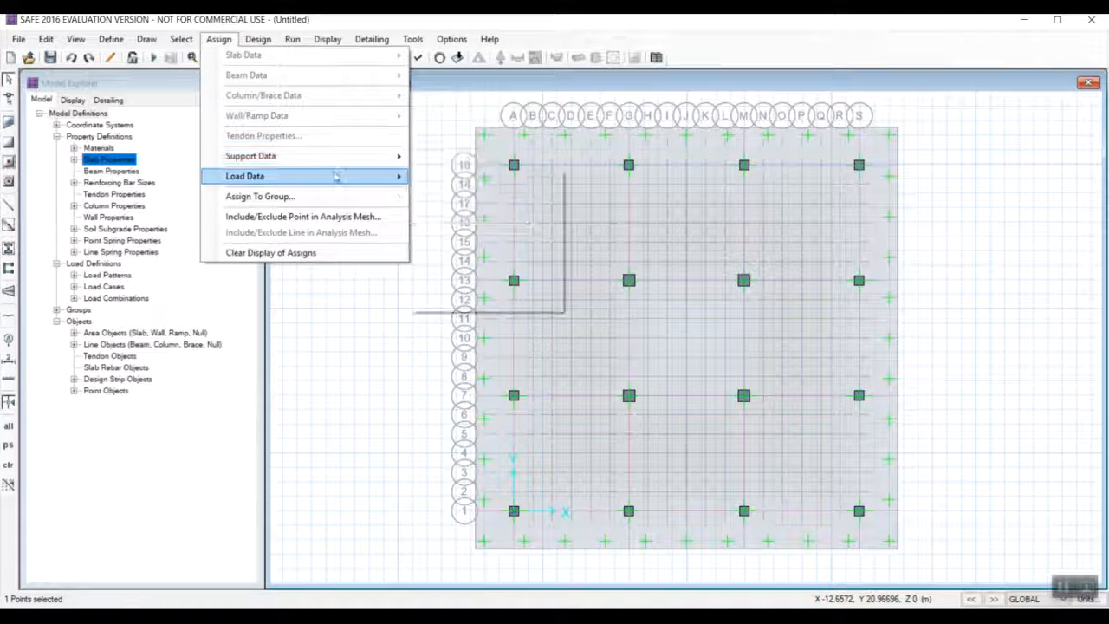
{"action": "mouse_move", "coordinate": [338, 176]}
{"action": "left_click", "coordinate": [479, 250]}
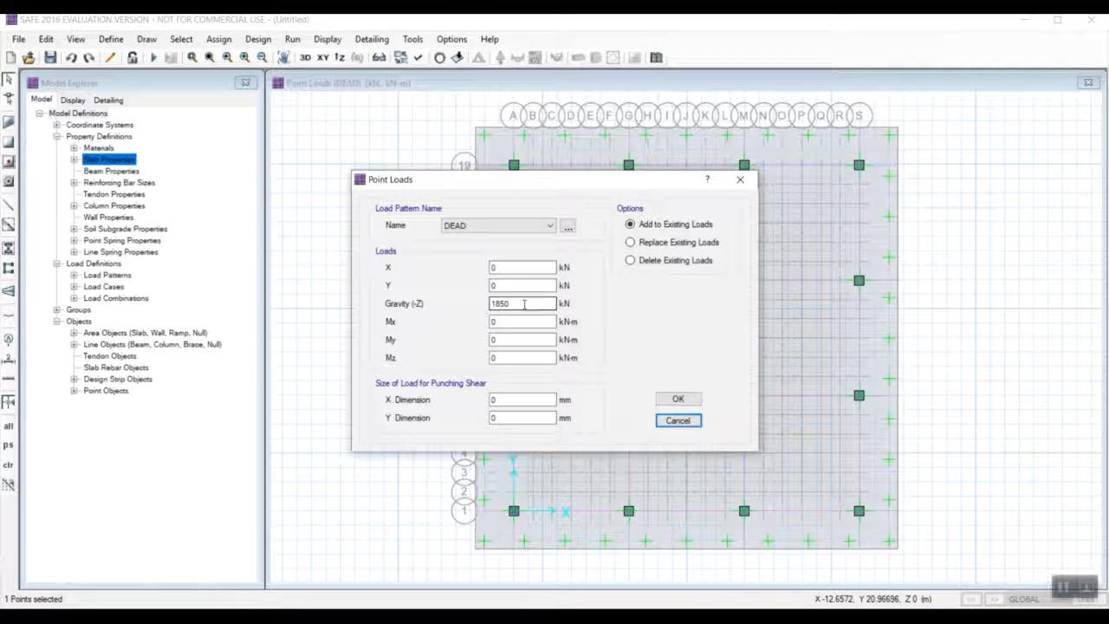
{"action": "left_click", "coordinate": [505, 229]}
{"action": "left_click", "coordinate": [513, 238]}
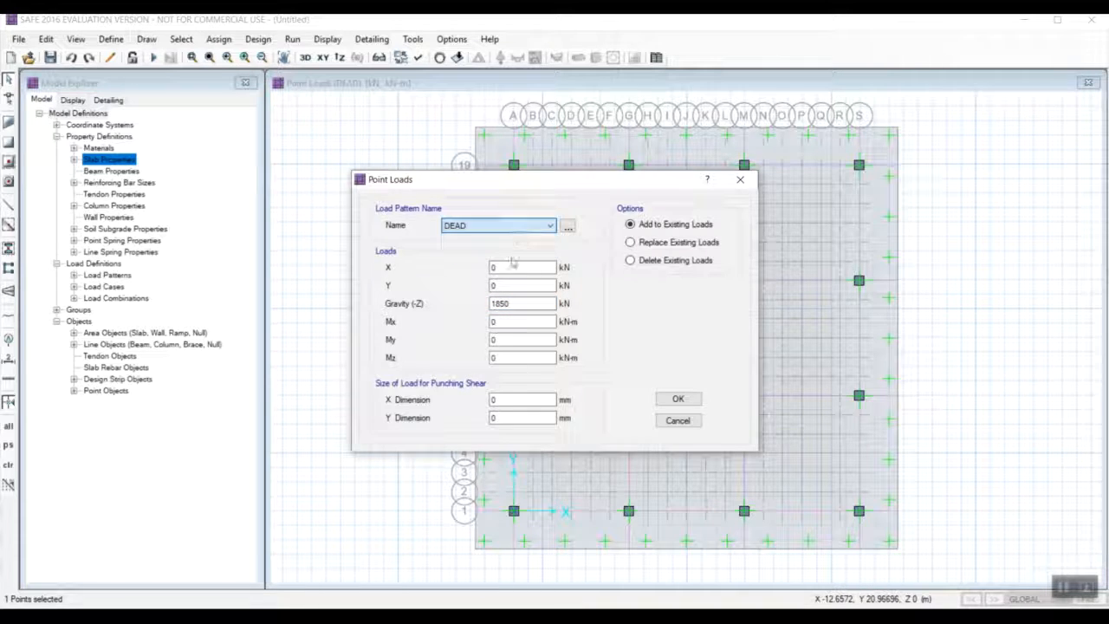
{"action": "left_click", "coordinate": [492, 399]}
{"action": "double_click", "coordinate": [493, 399]}
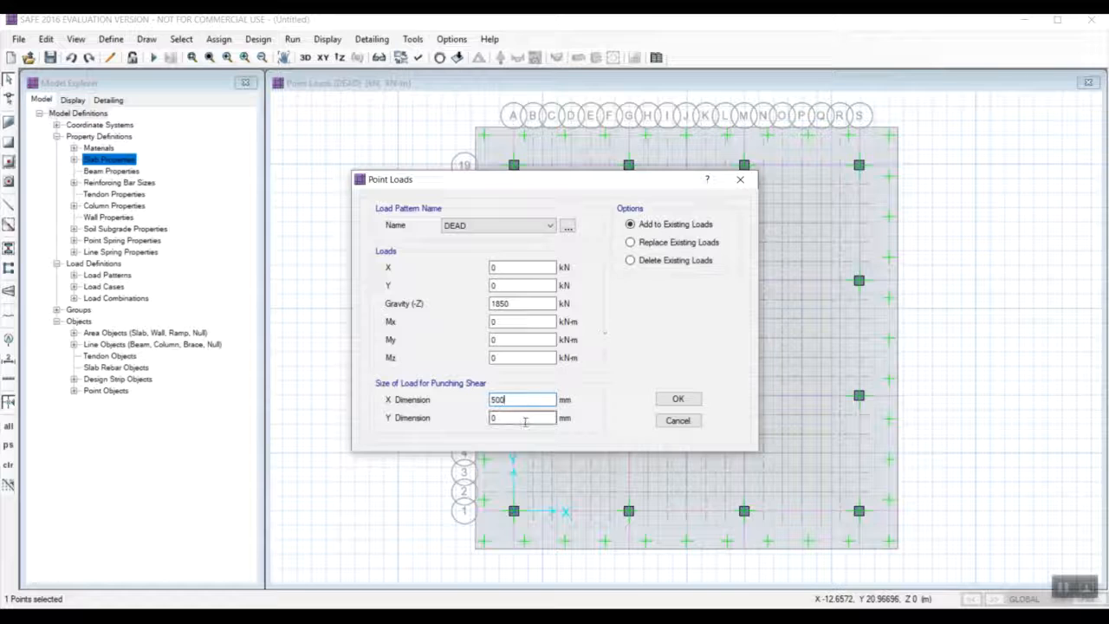
{"action": "double_click", "coordinate": [495, 419]}
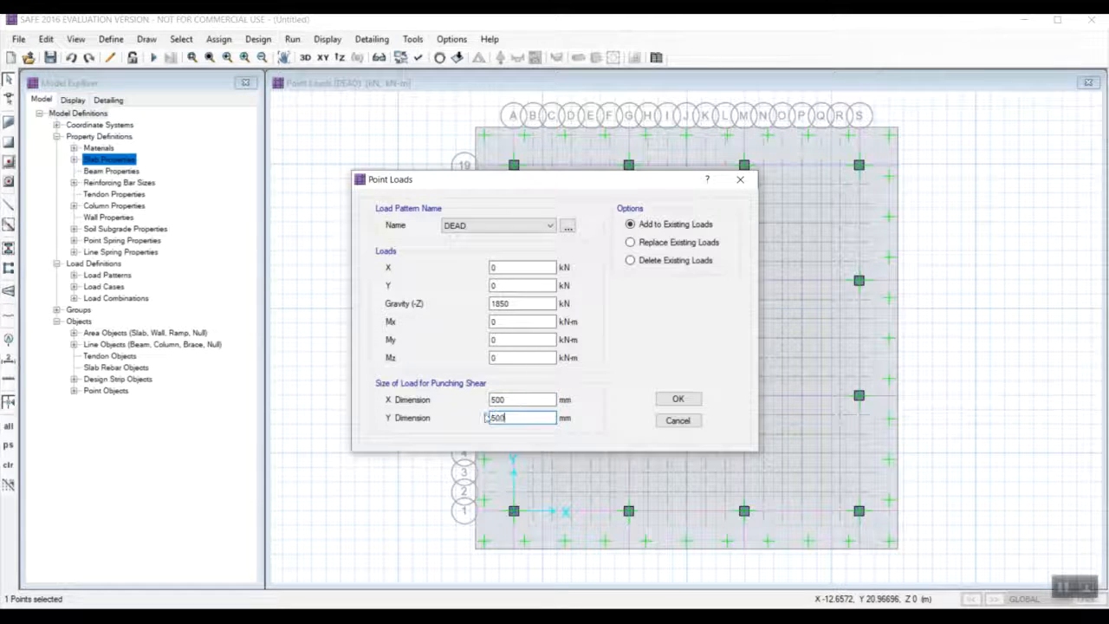
{"action": "left_click", "coordinate": [678, 398]}
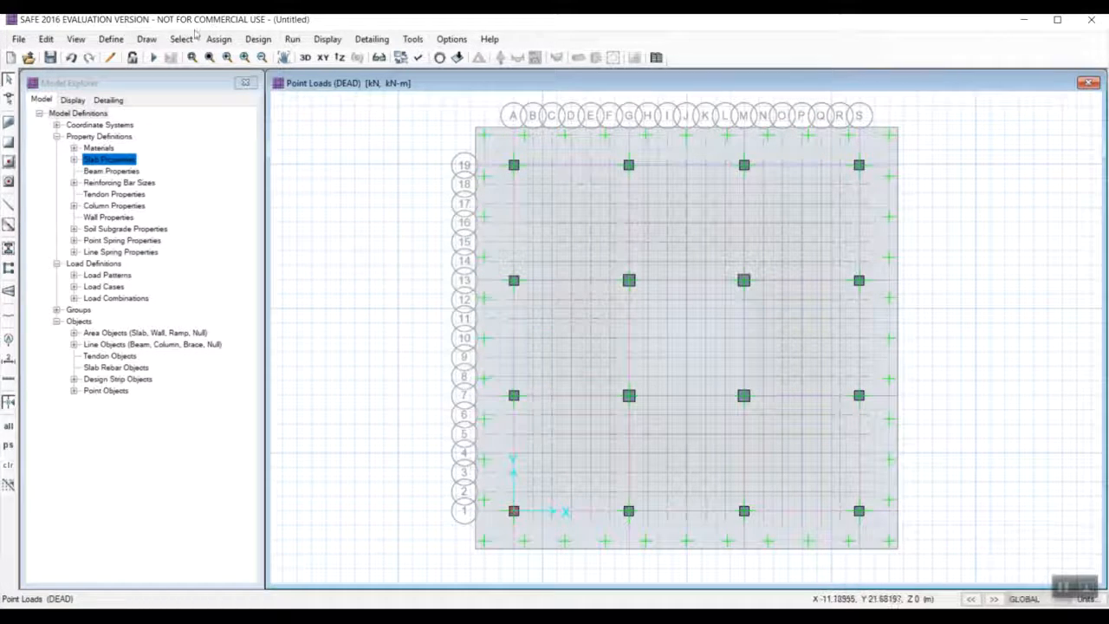
Add a LIVE gravity point load of 787.6 kN with a 500 x 500 mm load size to the column point at grid A-1.
{"action": "left_click", "coordinate": [514, 511]}
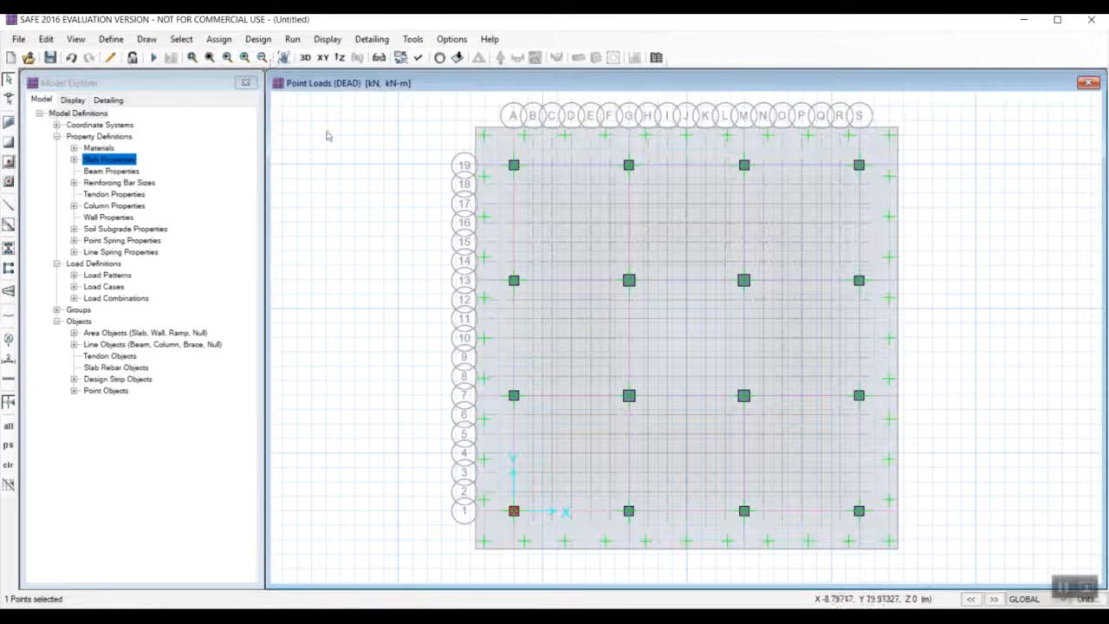
{"action": "left_click", "coordinate": [218, 39]}
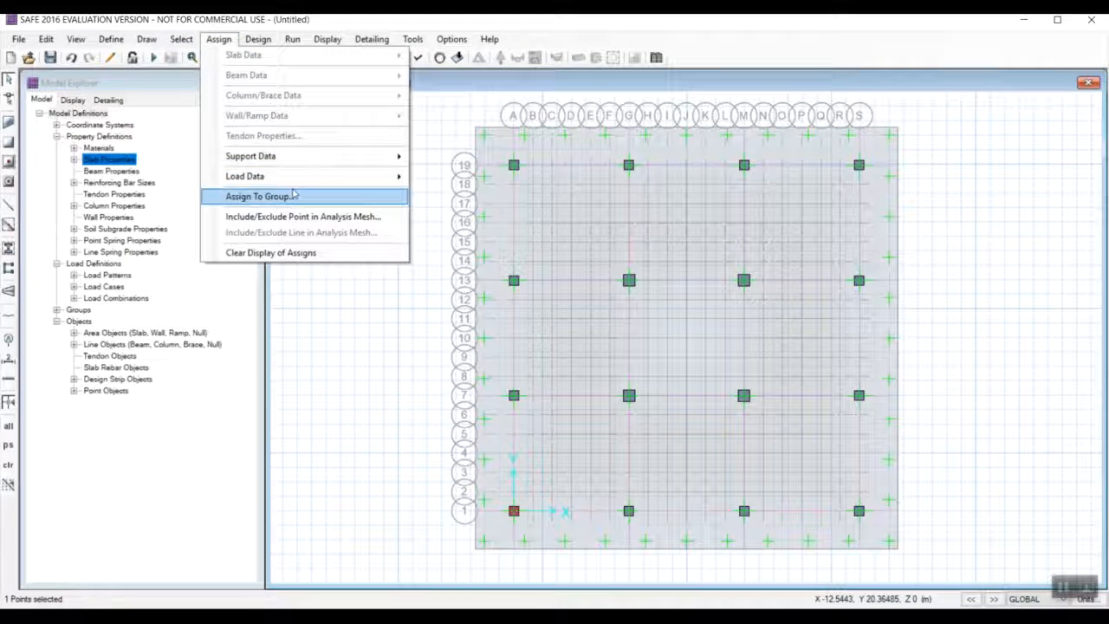
{"action": "left_click", "coordinate": [293, 196]}
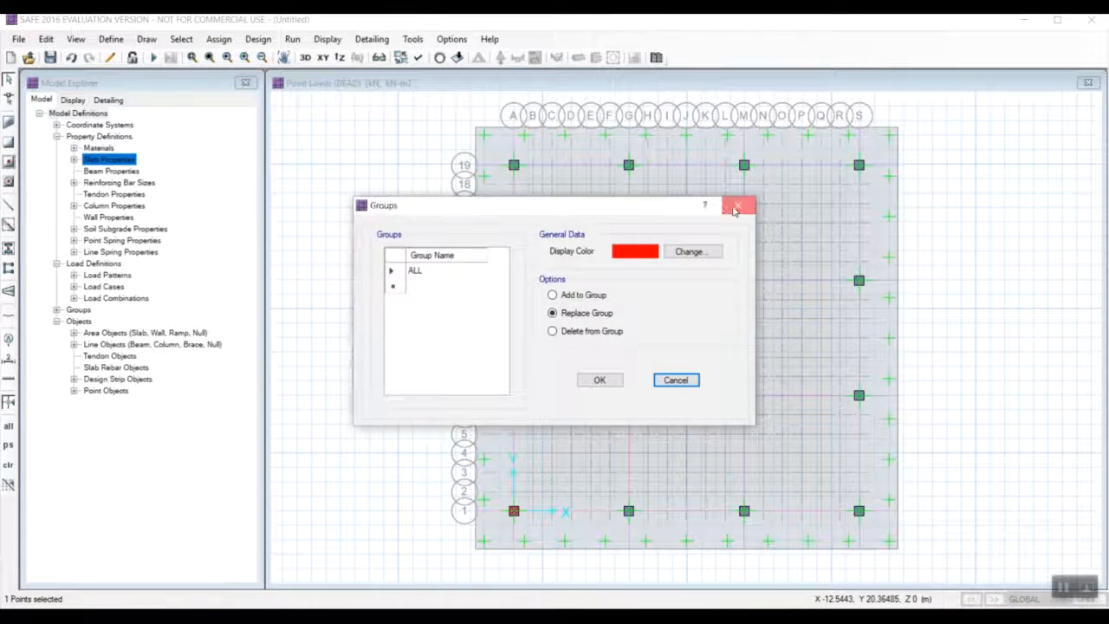
{"action": "left_click", "coordinate": [734, 208]}
{"action": "left_click", "coordinate": [219, 39]}
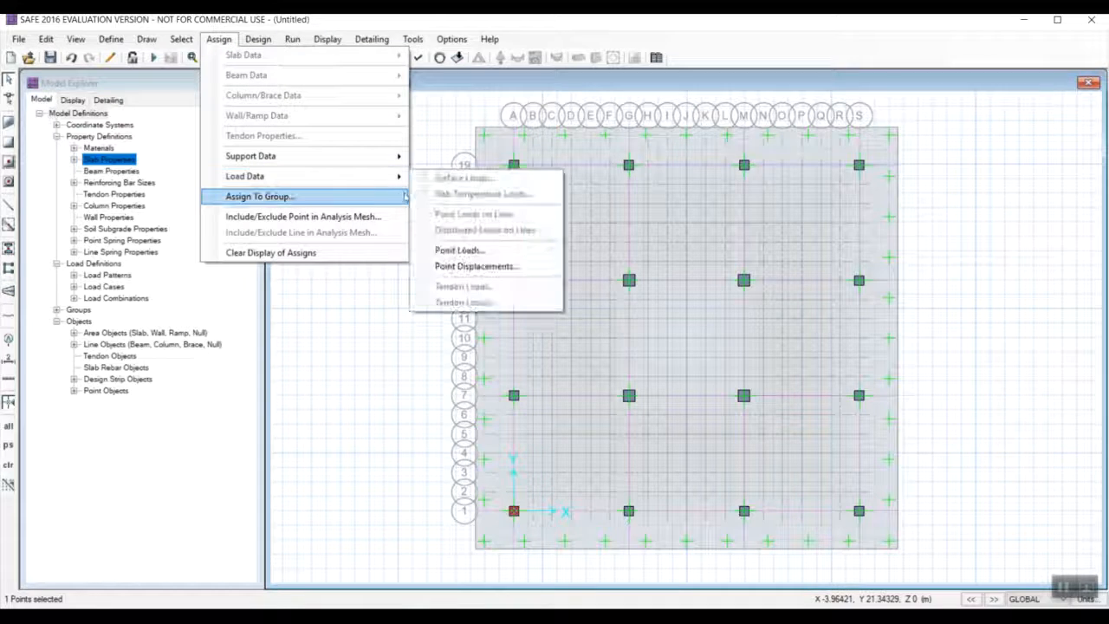
{"action": "left_click", "coordinate": [459, 249]}
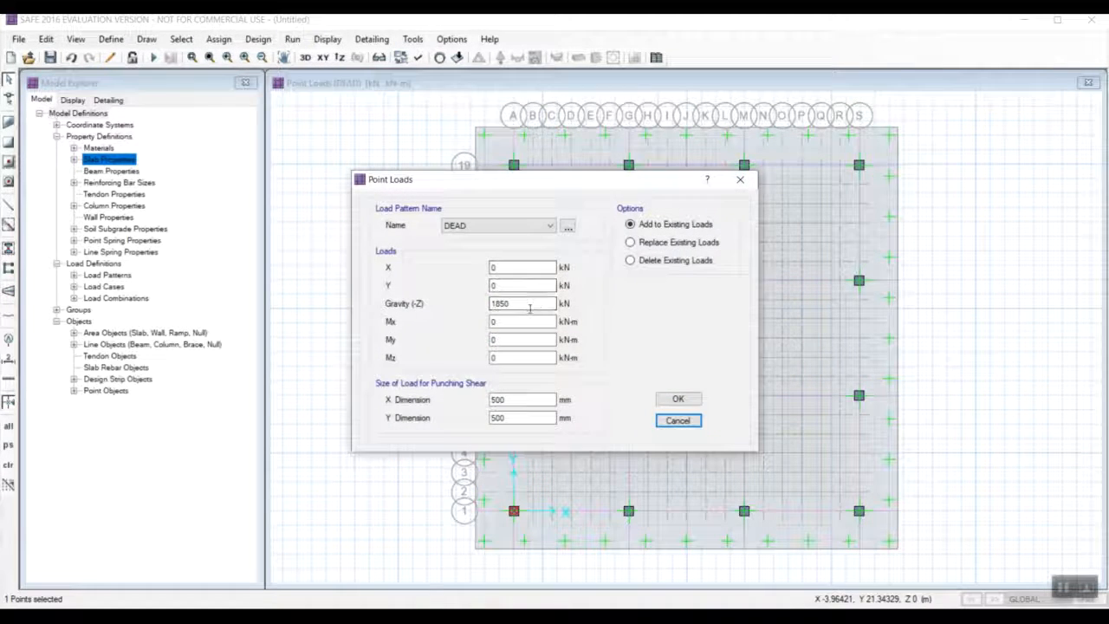
{"action": "left_click", "coordinate": [498, 225]}
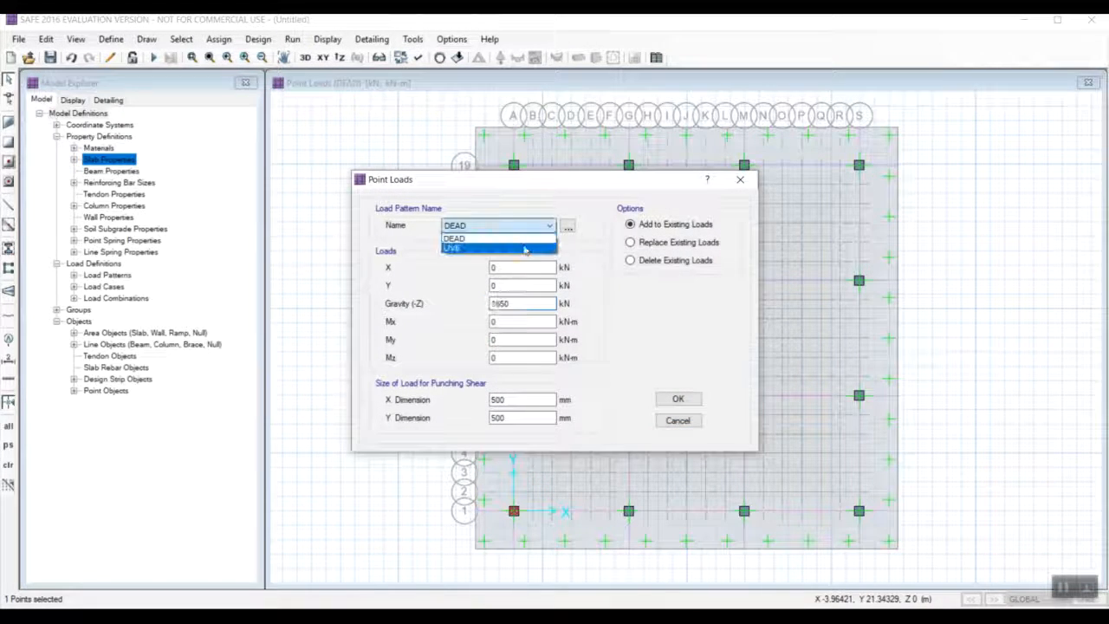
{"action": "left_click", "coordinate": [452, 243]}
{"action": "left_click", "coordinate": [511, 303]}
{"action": "left_click_drag", "start_coordinate": [511, 303], "coordinate": [466, 300]}
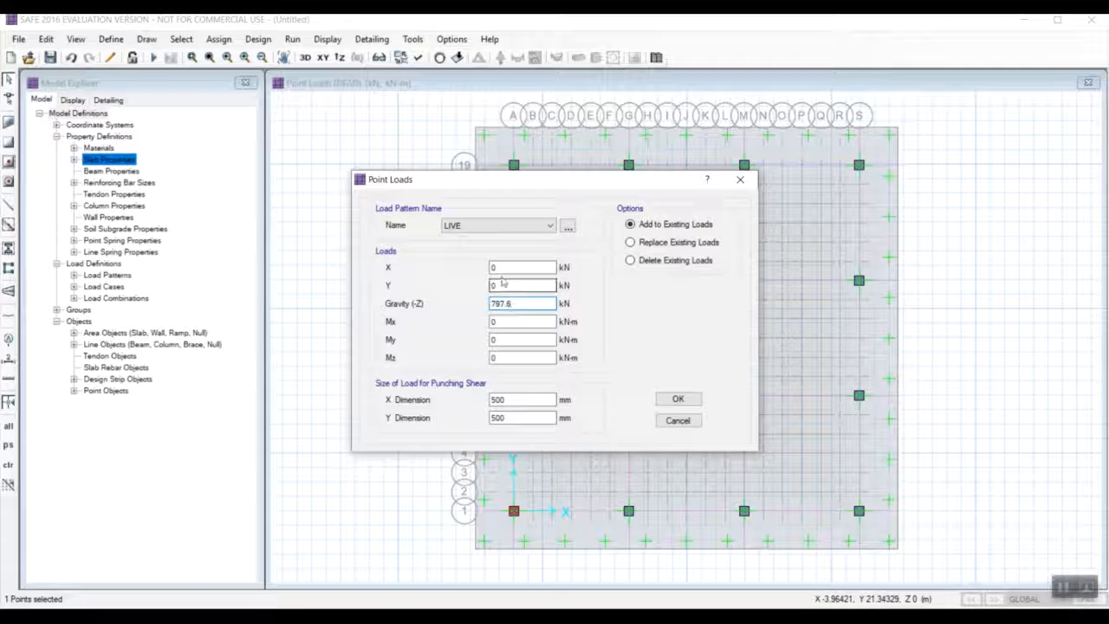
{"action": "left_click", "coordinate": [670, 398]}
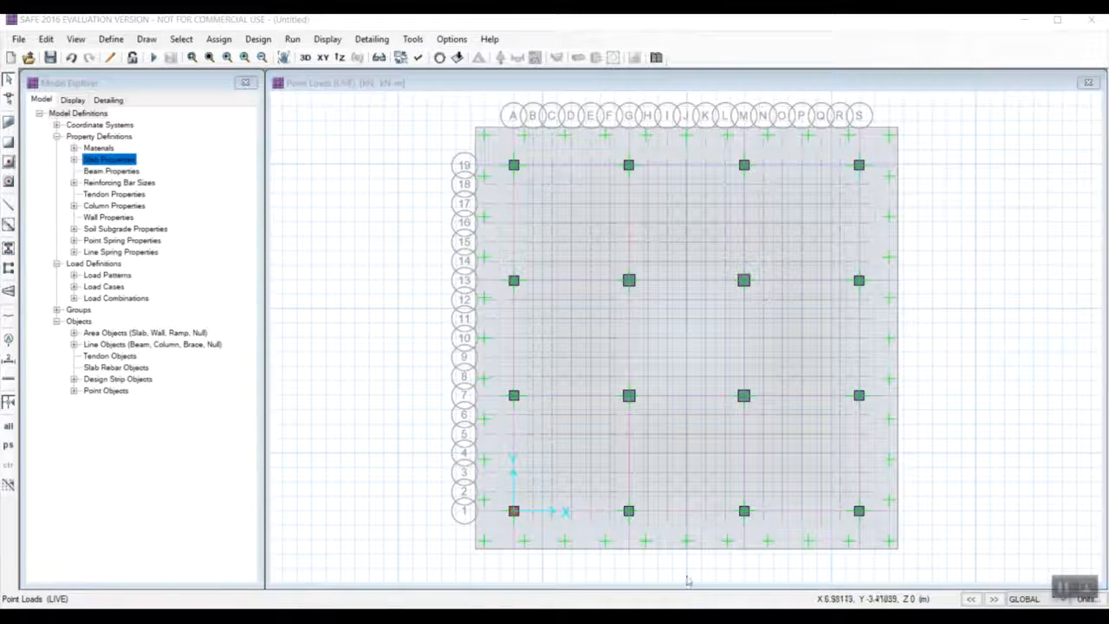
Add a DEAD gravity point load of 3013.3 kN to the column point at grid A-7.
{"action": "left_click", "coordinate": [514, 396]}
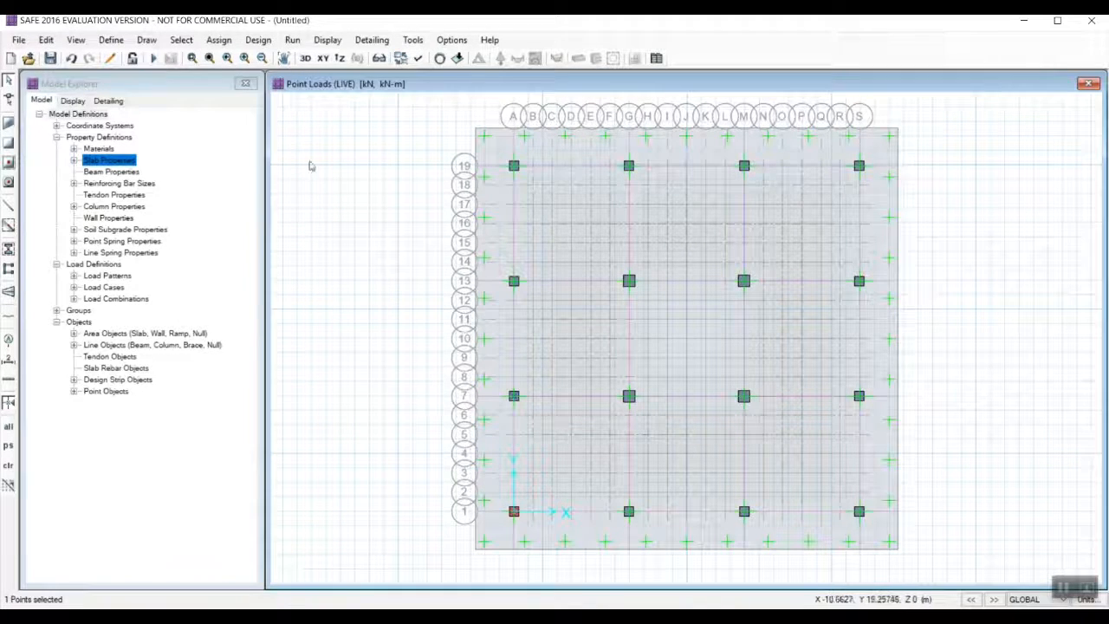
{"action": "left_click", "coordinate": [220, 41]}
{"action": "mouse_move", "coordinate": [251, 176]}
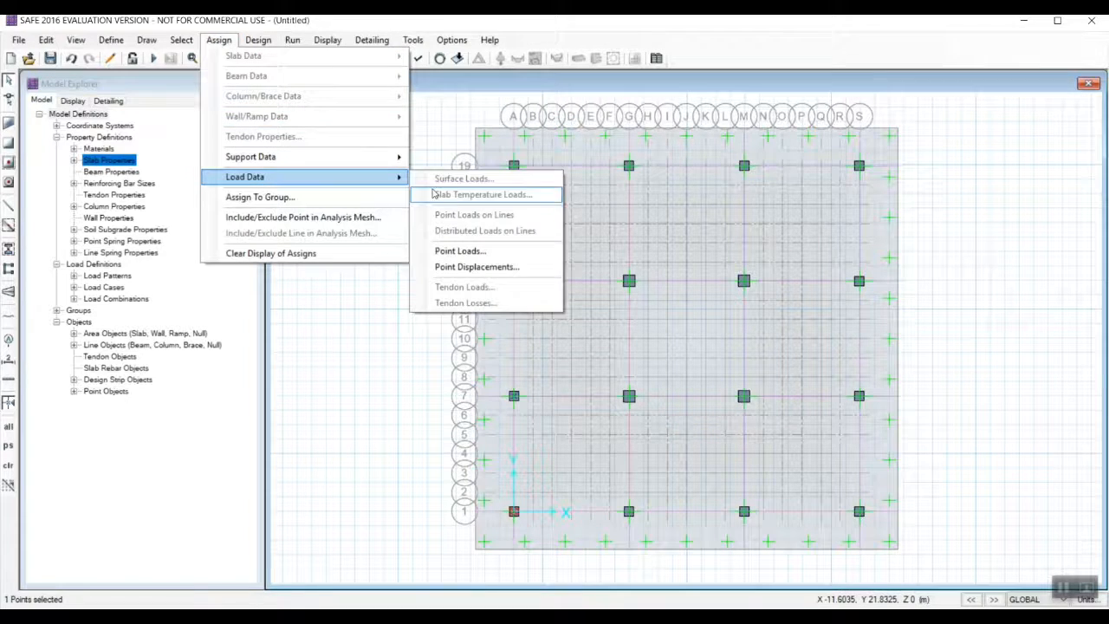
{"action": "left_click", "coordinate": [468, 247]}
{"action": "left_click", "coordinate": [497, 227]}
{"action": "left_click", "coordinate": [507, 241]}
{"action": "left_click_drag", "start_coordinate": [522, 304], "coordinate": [481, 304]}
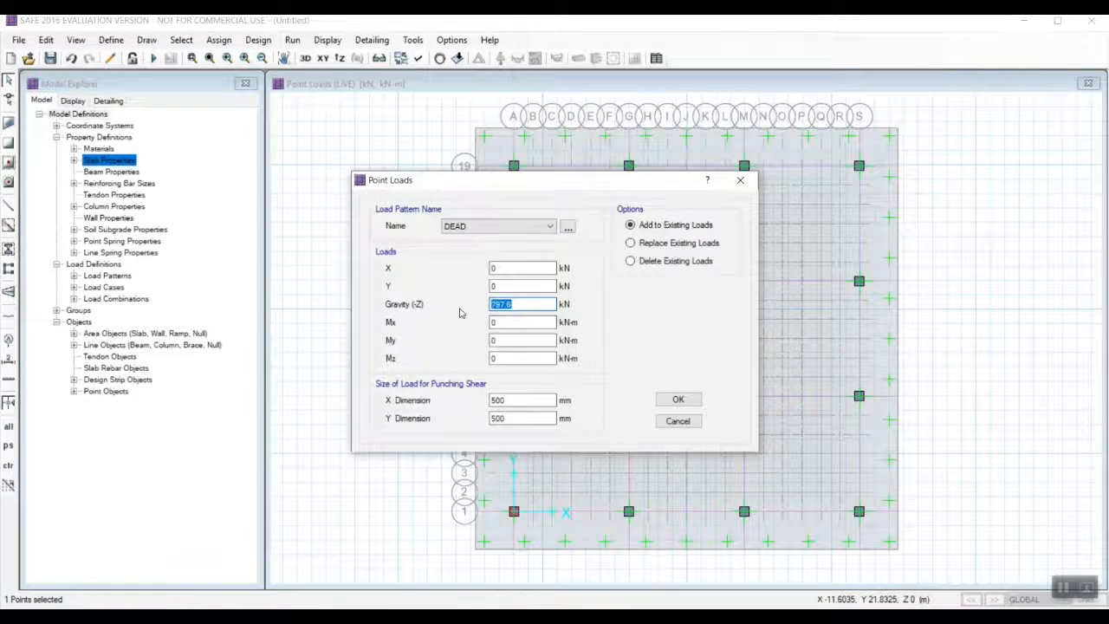
{"action": "left_click", "coordinate": [678, 399]}
Add a LIVE gravity point load of 1437 kN to the column point at grid A-7.
{"action": "left_click", "coordinate": [514, 395]}
{"action": "left_click", "coordinate": [220, 41]}
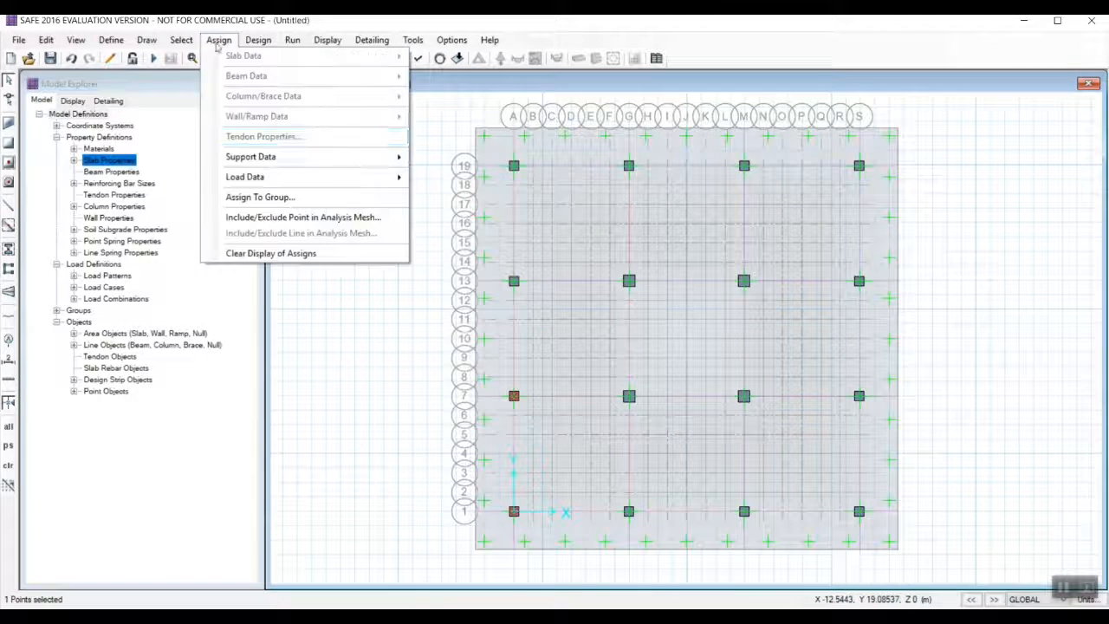
{"action": "mouse_move", "coordinate": [250, 176]}
{"action": "left_click", "coordinate": [468, 247]}
{"action": "left_click_drag", "start_coordinate": [521, 304], "coordinate": [490, 304]}
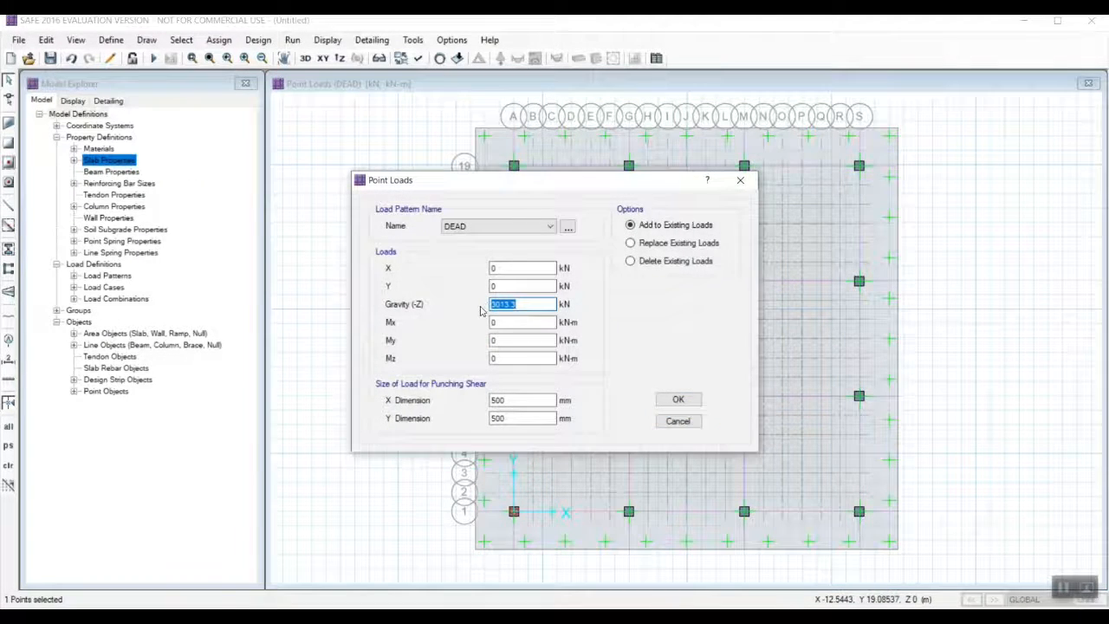
{"action": "type", "text": "1437"}
{"action": "left_click", "coordinate": [498, 226]}
{"action": "left_click", "coordinate": [485, 250]}
{"action": "left_click", "coordinate": [678, 400]}
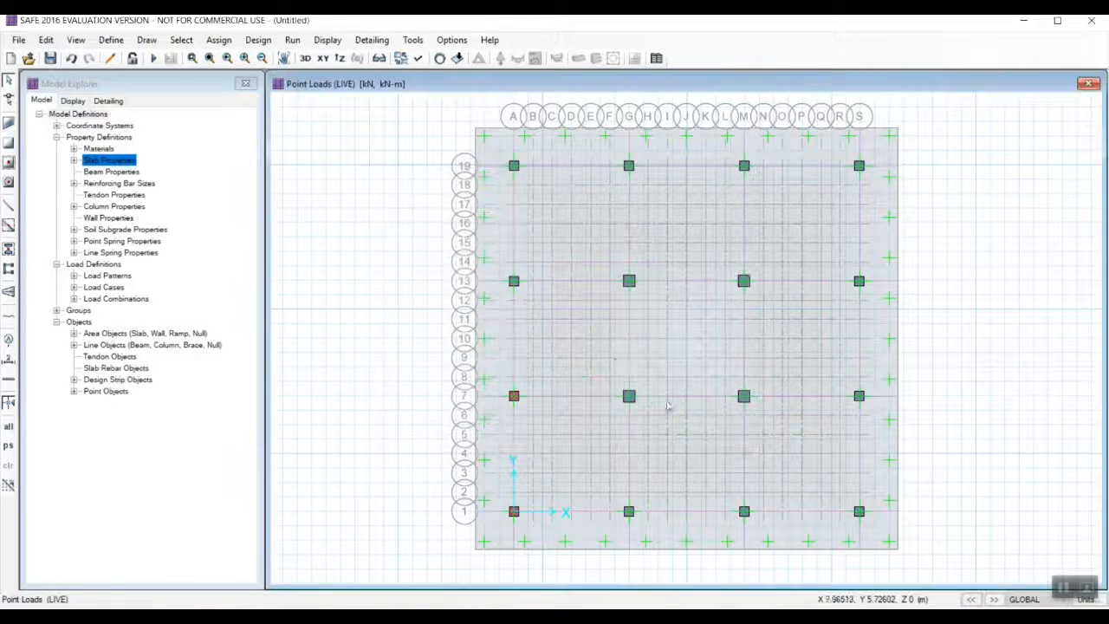
Add a LIVE gravity point load of 1302.2 kN to the column point at grid A-13.
{"action": "left_click", "coordinate": [513, 281]}
{"action": "left_click", "coordinate": [219, 40]}
{"action": "mouse_move", "coordinate": [314, 177]}
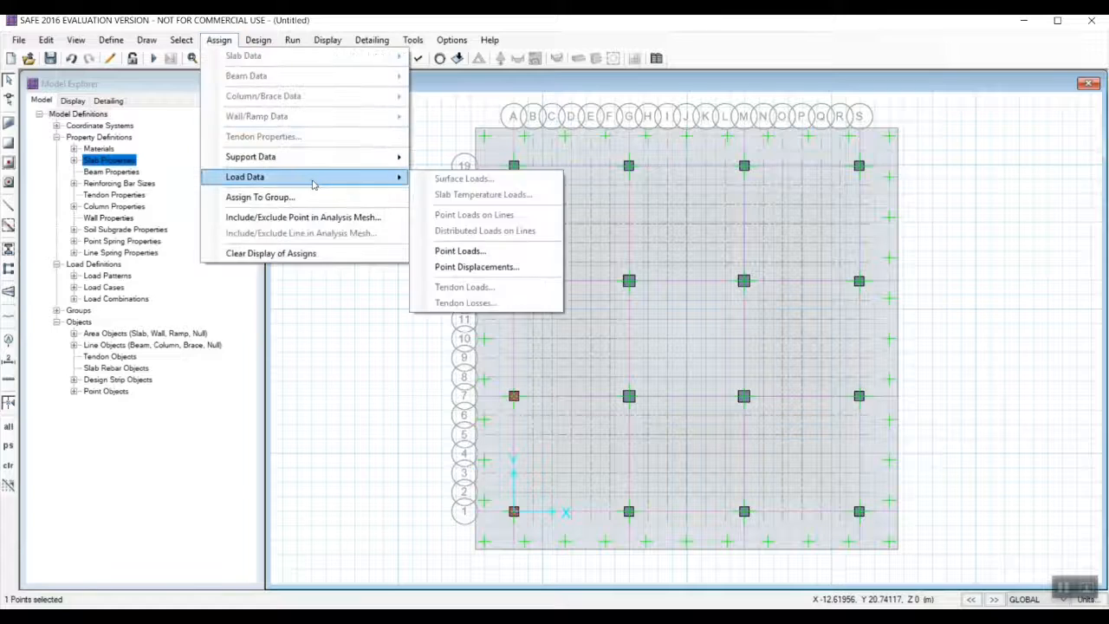
{"action": "left_click", "coordinate": [460, 250]}
{"action": "left_click", "coordinate": [498, 226]}
{"action": "left_click", "coordinate": [485, 249]}
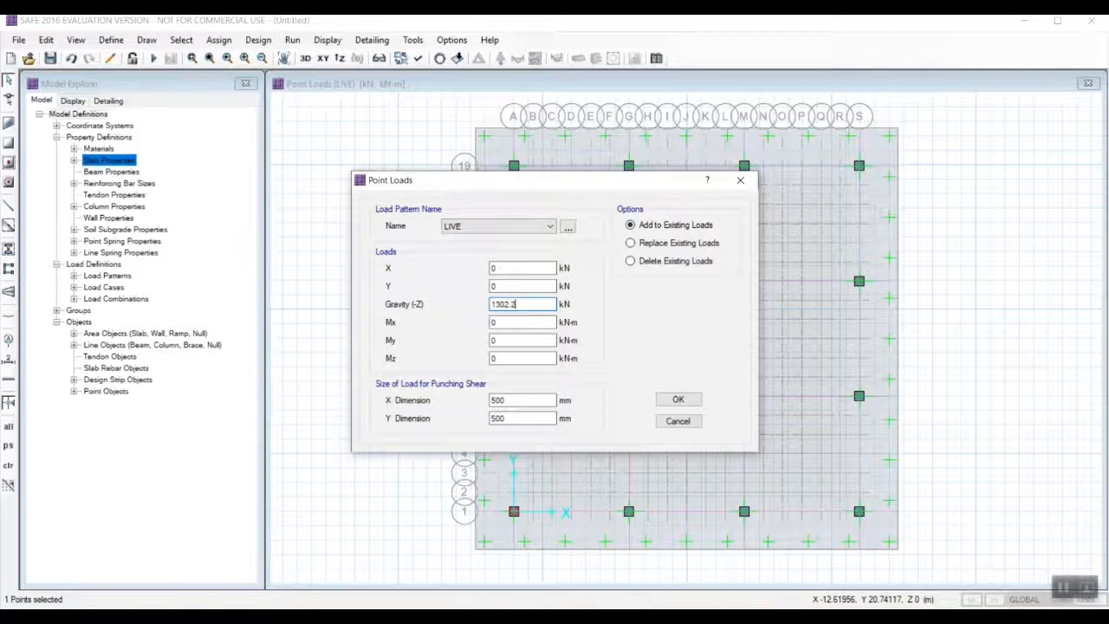
{"action": "left_click", "coordinate": [678, 399]}
Add a DEAD gravity point load of 2760.8 kN to the column point at grid A-13.
{"action": "left_click", "coordinate": [514, 280]}
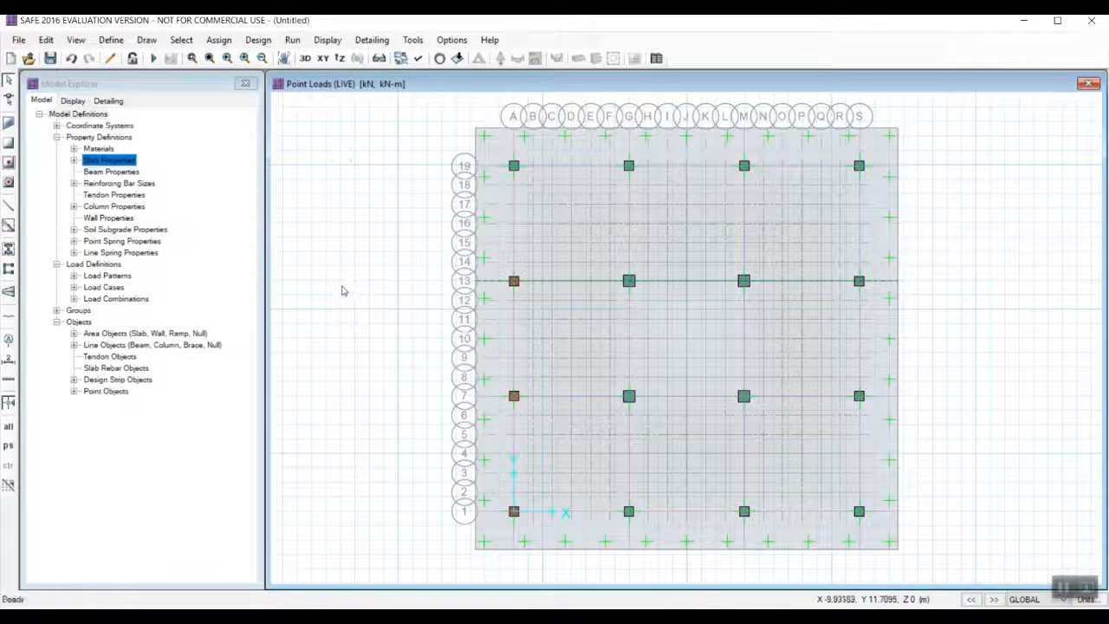
{"action": "left_click", "coordinate": [512, 282]}
{"action": "left_click", "coordinate": [219, 40]}
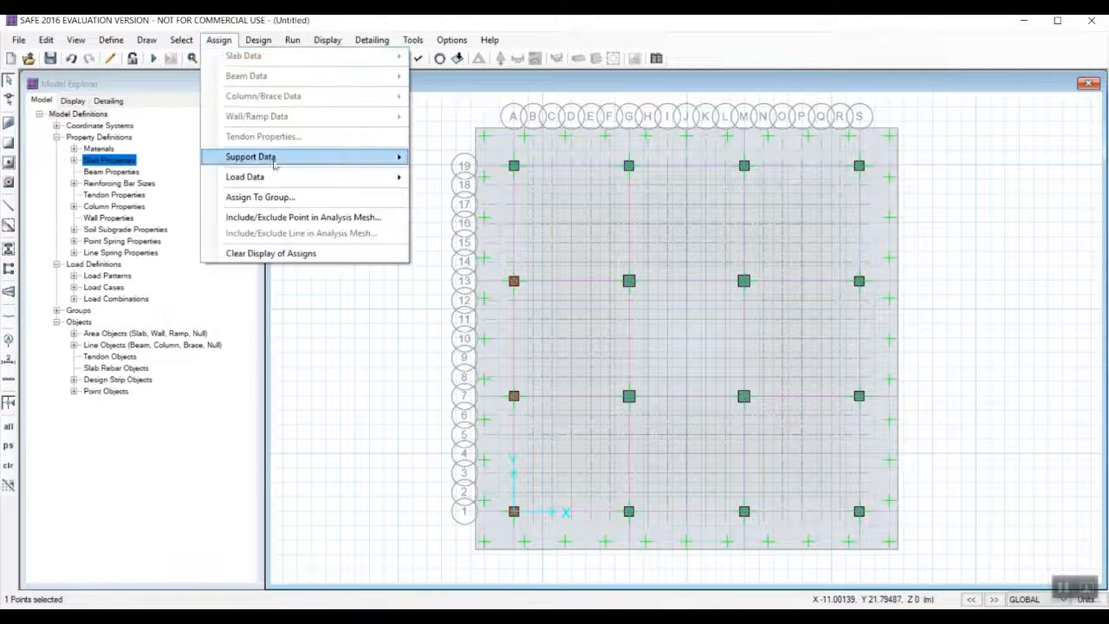
{"action": "mouse_move", "coordinate": [303, 179]}
{"action": "left_click", "coordinate": [433, 251]}
{"action": "left_click", "coordinate": [480, 227]}
{"action": "left_click", "coordinate": [483, 239]}
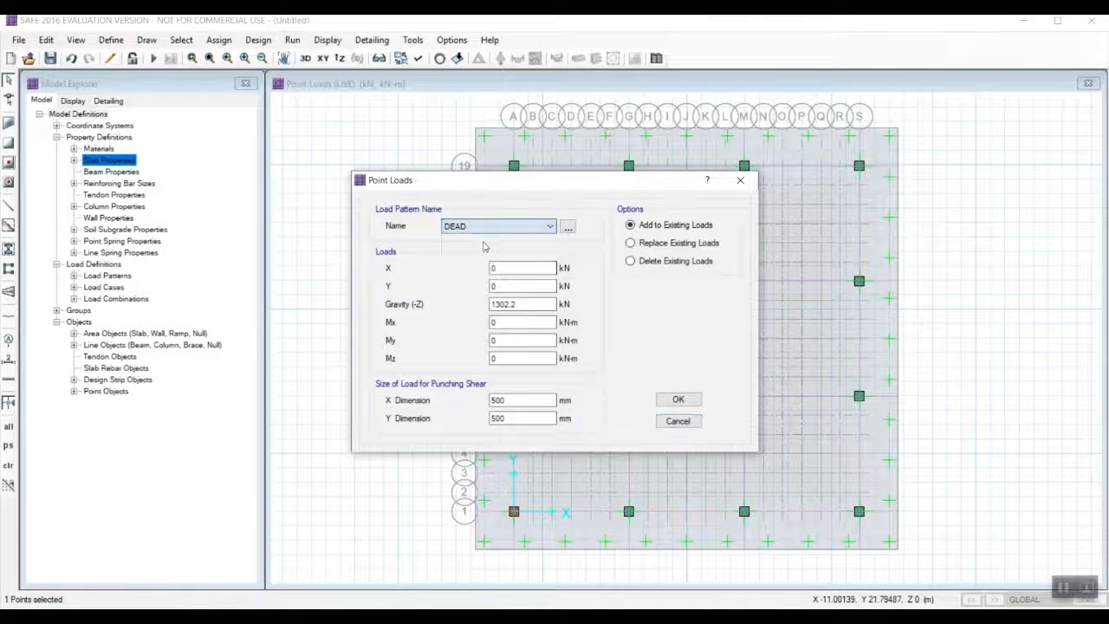
{"action": "left_click_drag", "start_coordinate": [524, 305], "coordinate": [480, 309]}
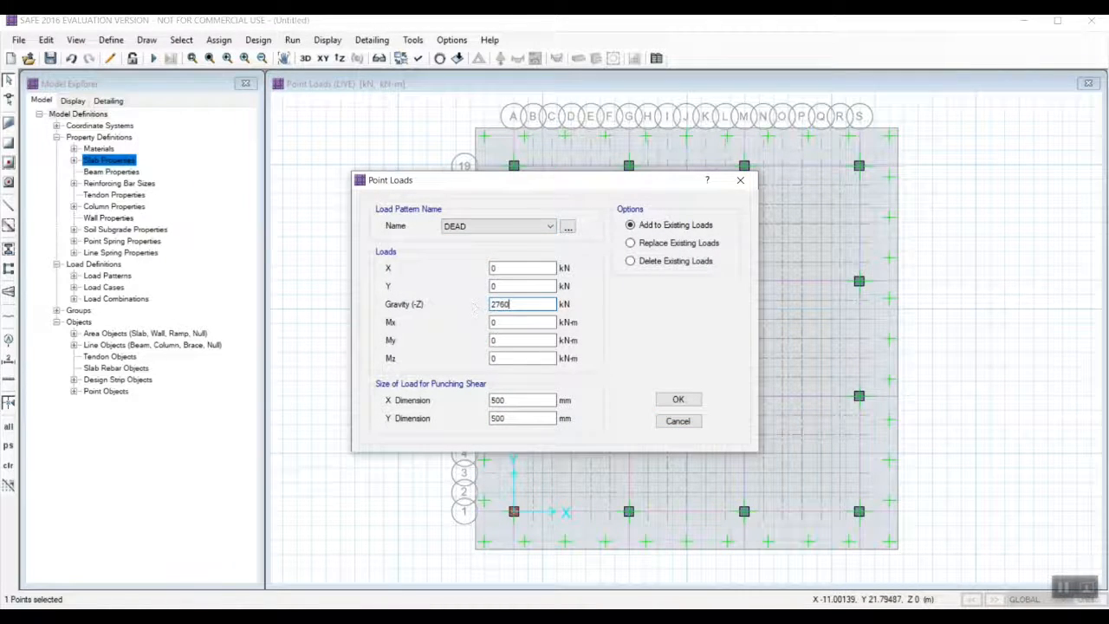
{"action": "left_click", "coordinate": [677, 400]}
Add a DEAD gravity point load to the column point at grid A-19.
{"action": "left_click", "coordinate": [218, 40]}
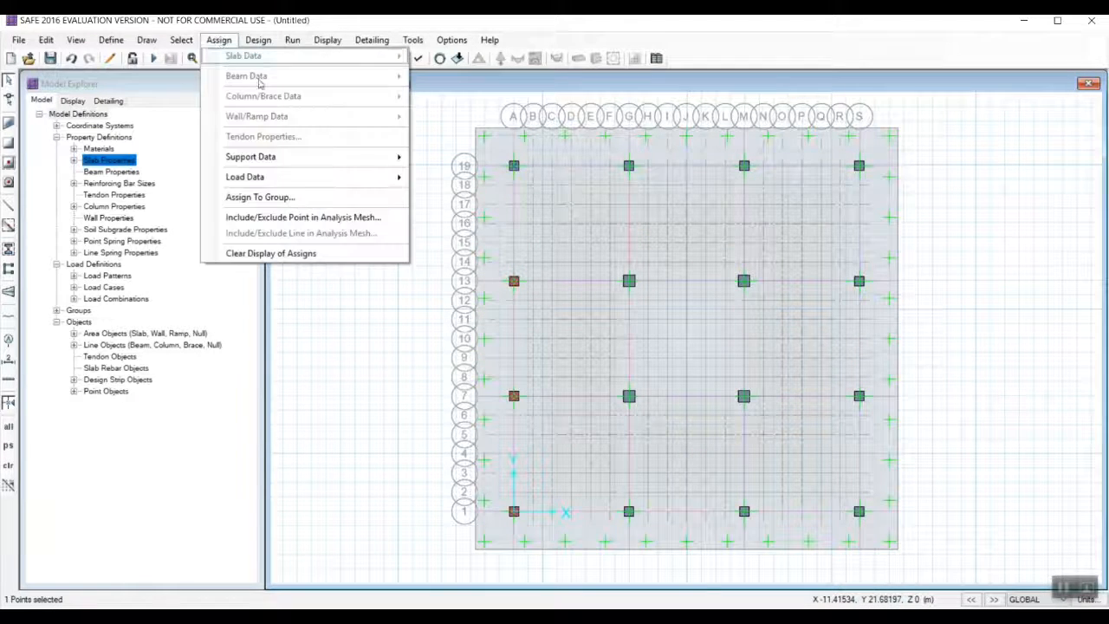
{"action": "left_click", "coordinate": [434, 250]}
{"action": "left_click", "coordinate": [530, 304]}
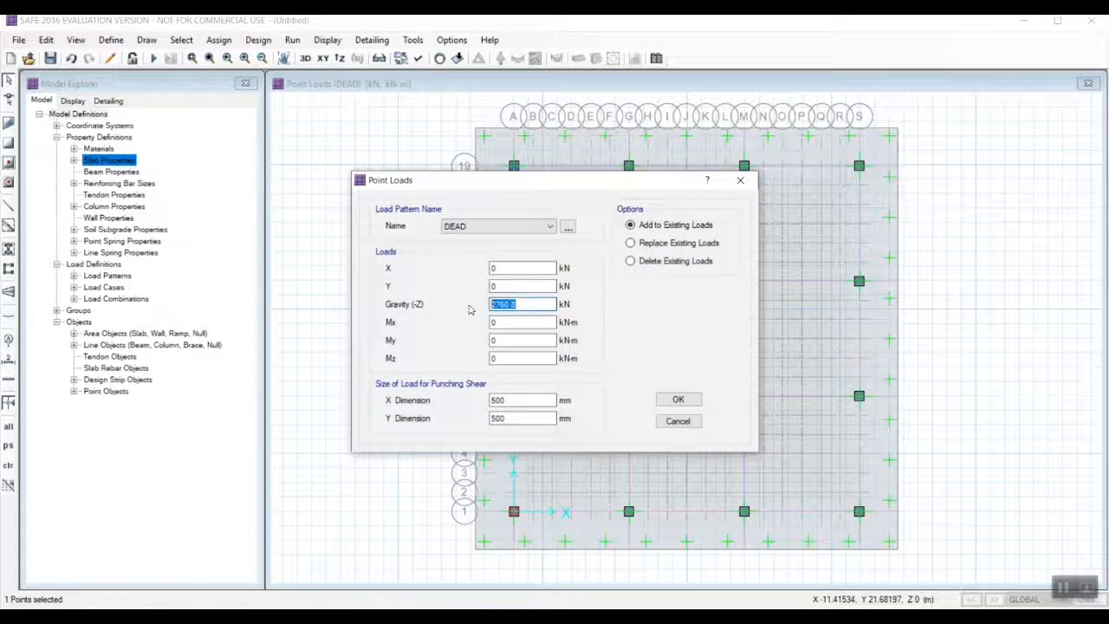
{"action": "left_click", "coordinate": [678, 399]}
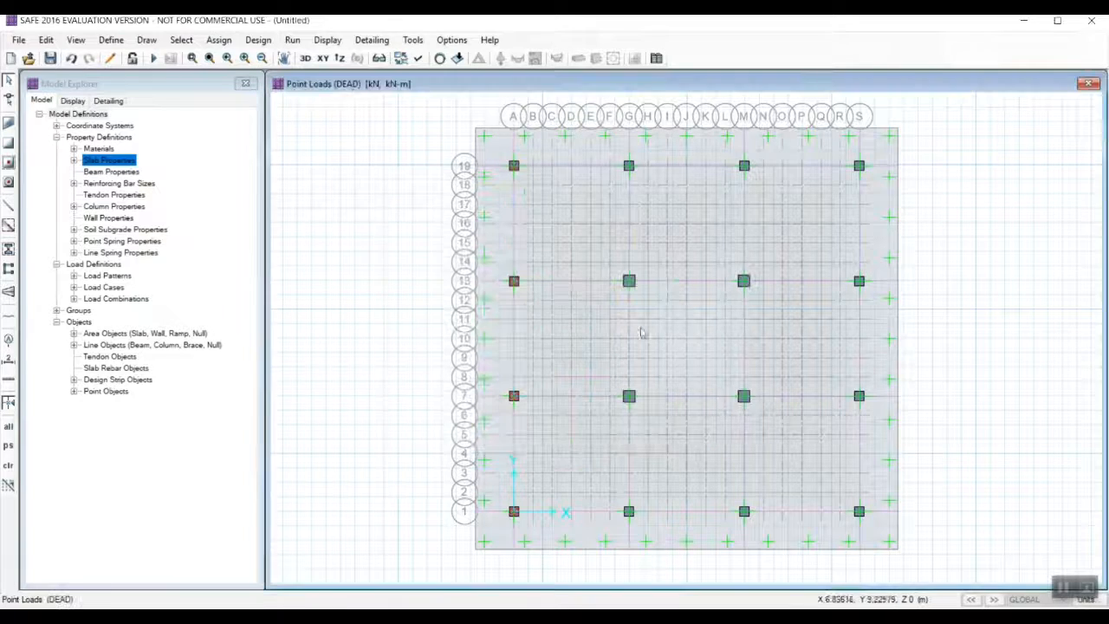
Add a LIVE gravity point load of 438.9 kN to the column point at grid A-19.
{"action": "left_click", "coordinate": [514, 166]}
{"action": "left_click", "coordinate": [218, 40]}
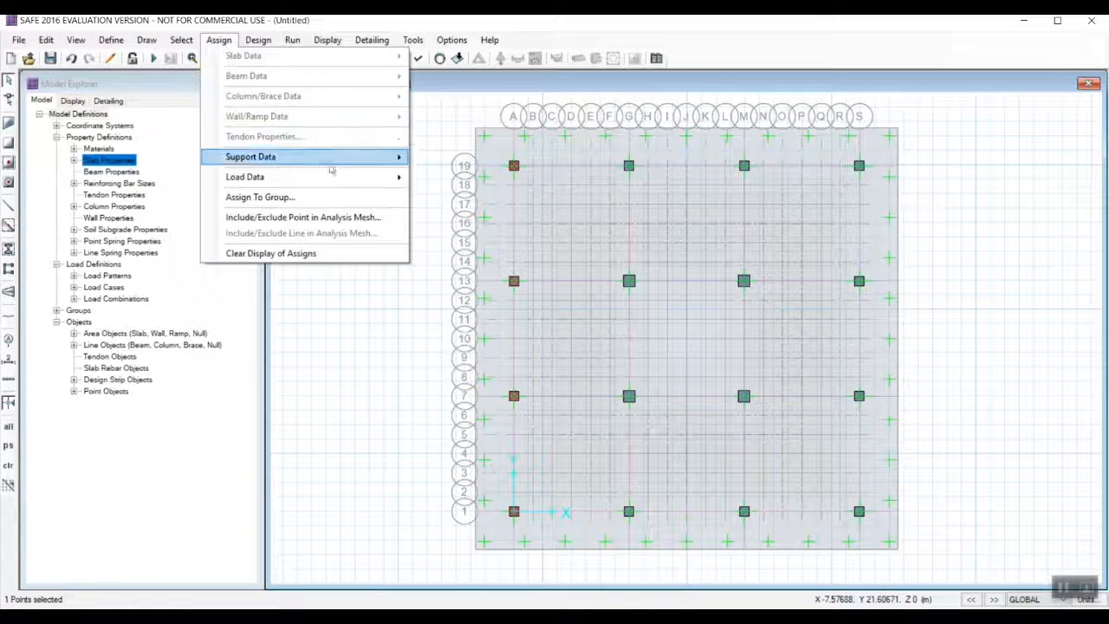
{"action": "left_click", "coordinate": [450, 252]}
{"action": "left_click", "coordinate": [498, 226]}
{"action": "left_click", "coordinate": [485, 247]}
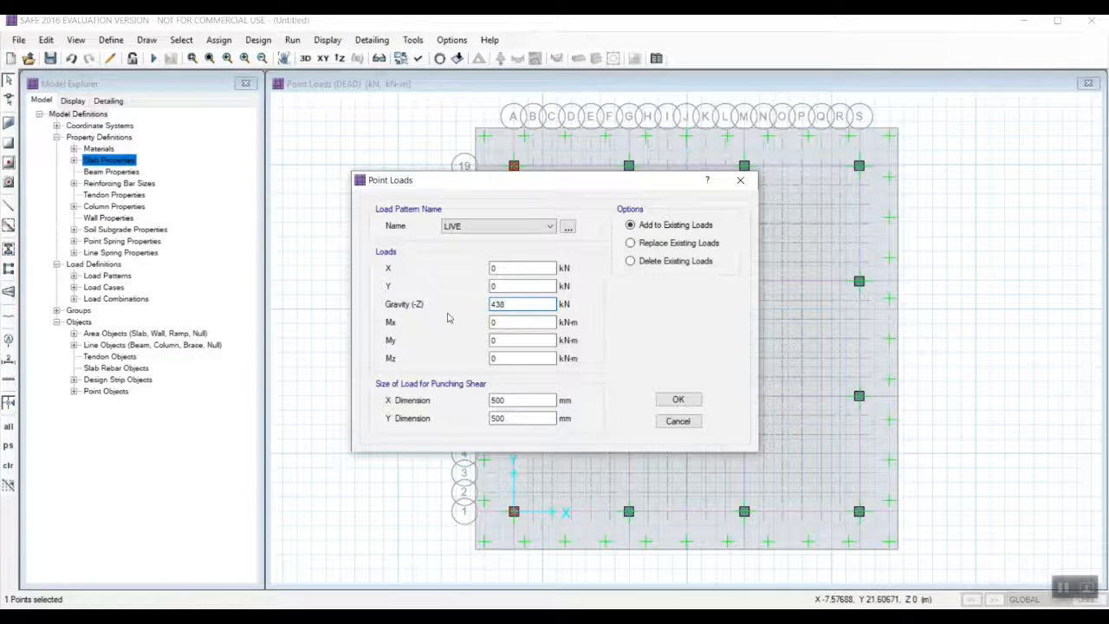
{"action": "left_click", "coordinate": [677, 399]}
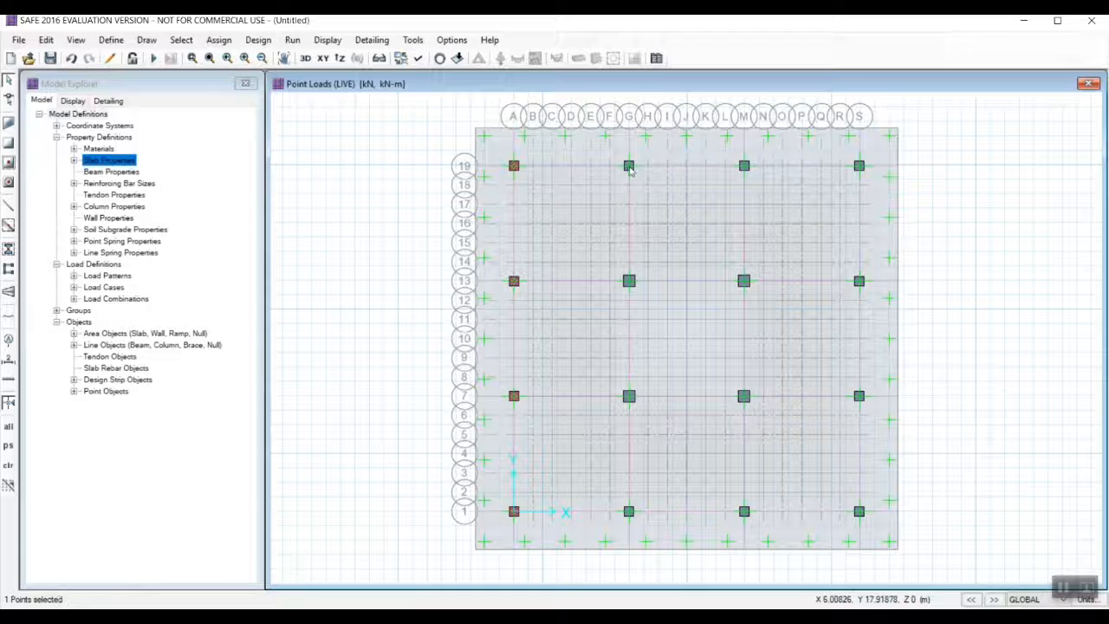
Add a DEAD gravity point load of 2752.1 kN to the column point at grid G-19.
{"action": "left_click", "coordinate": [218, 39]}
{"action": "mouse_move", "coordinate": [295, 176]}
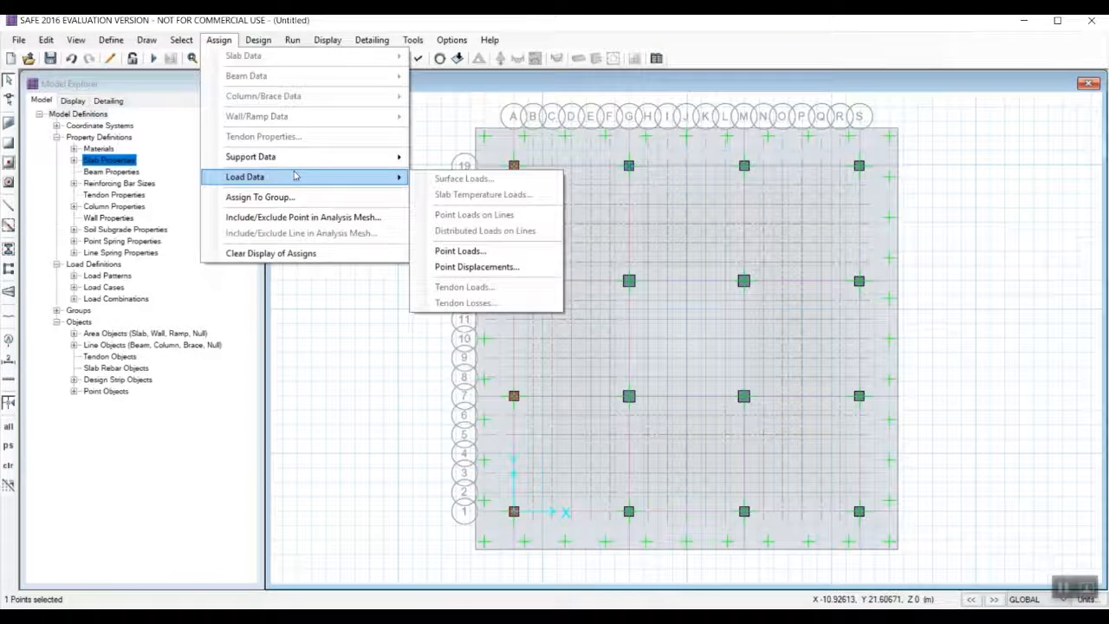
{"action": "left_click", "coordinate": [460, 250]}
{"action": "left_click", "coordinate": [530, 226]}
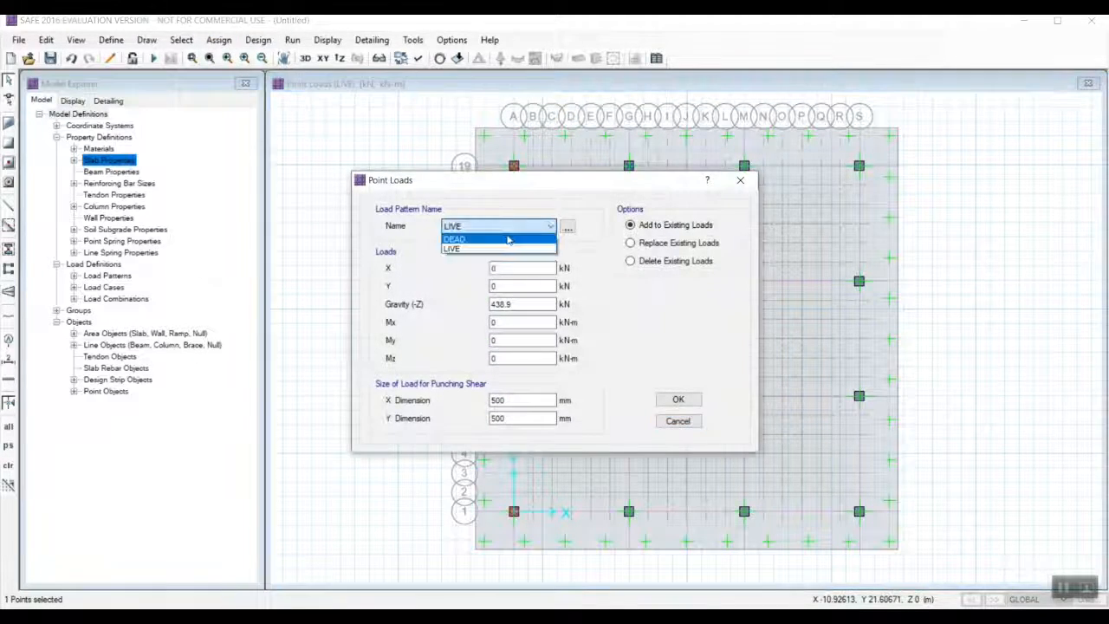
{"action": "left_click", "coordinate": [531, 240]}
{"action": "left_click", "coordinate": [517, 304]}
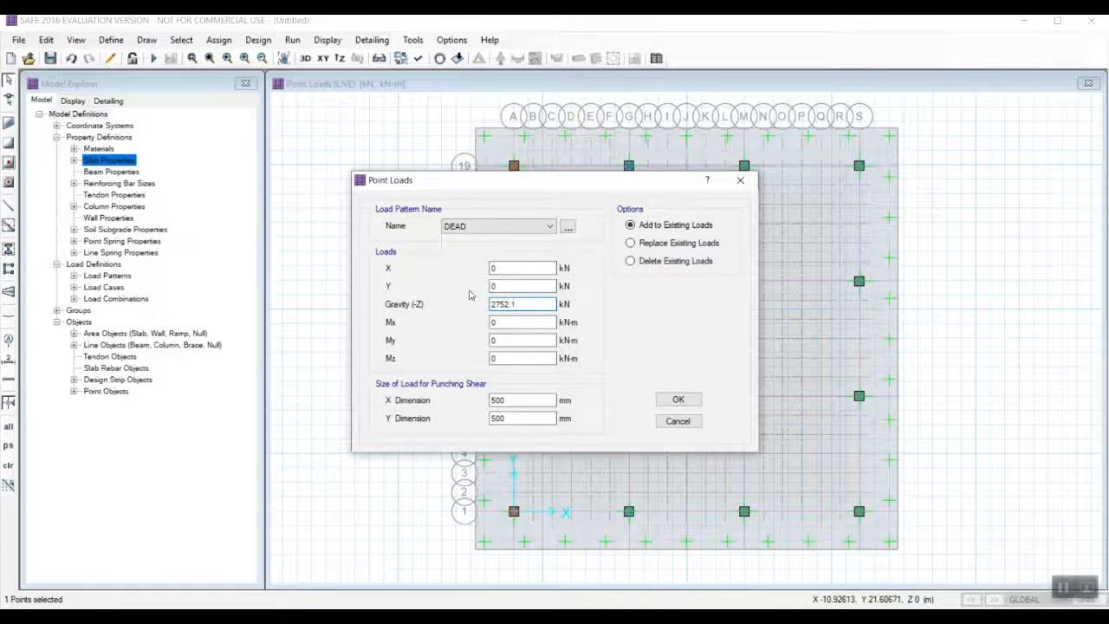
{"action": "type", "text": "2752.1"}
{"action": "left_click", "coordinate": [678, 402]}
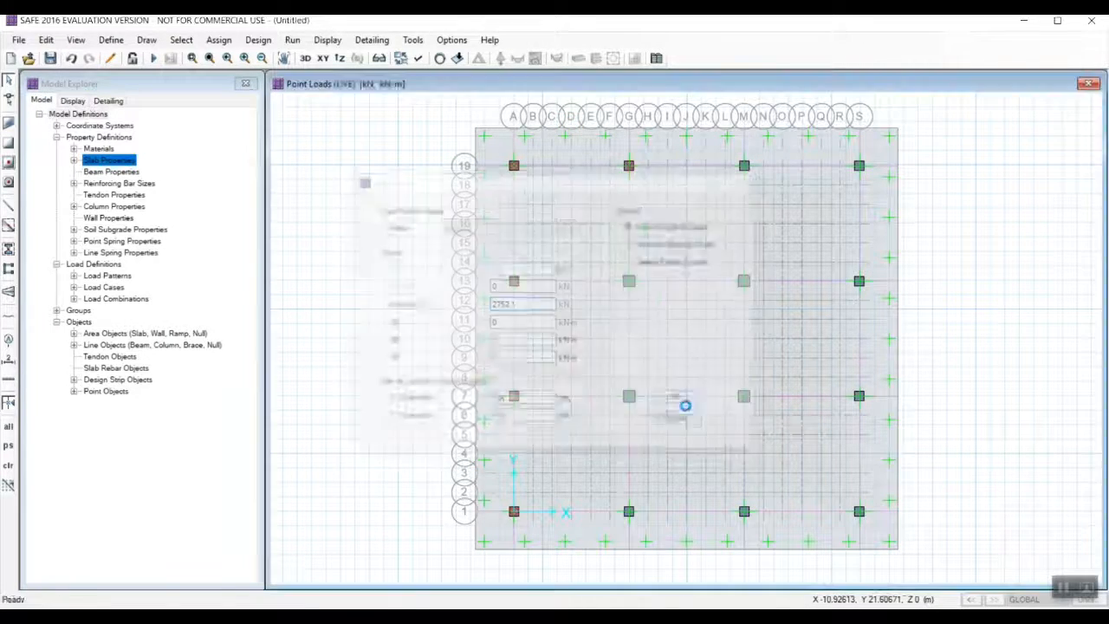
Add a LIVE gravity point load of 1300.3 kN to the column point at grid G-19.
{"action": "left_click", "coordinate": [629, 165]}
{"action": "left_click", "coordinate": [218, 40]}
{"action": "mouse_move", "coordinate": [318, 178]}
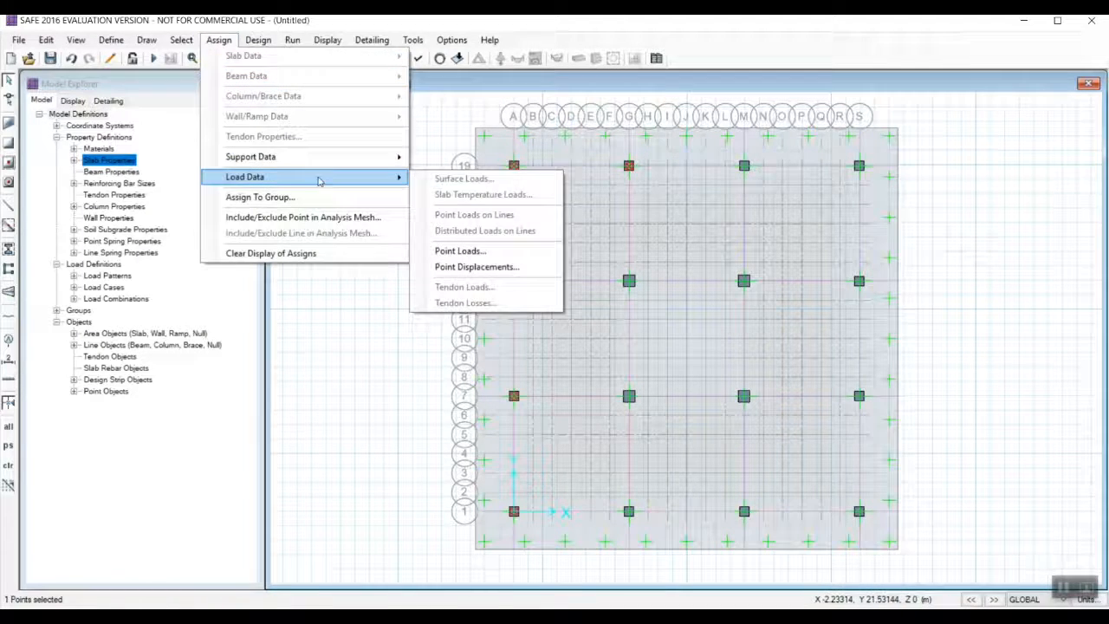
{"action": "left_click", "coordinate": [460, 250]}
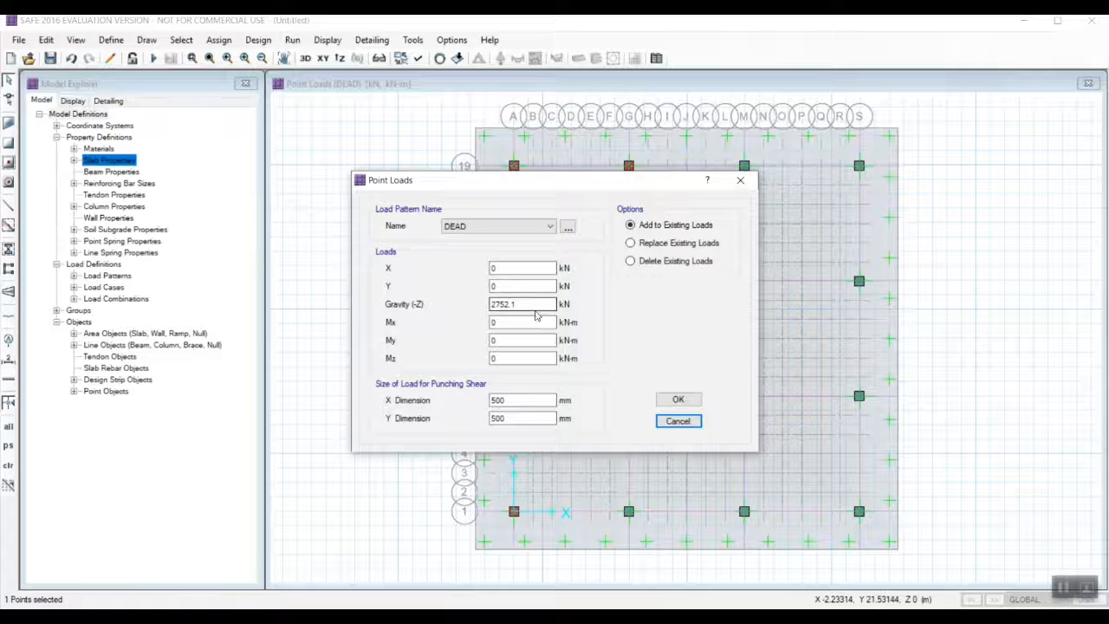
{"action": "left_click_drag", "start_coordinate": [524, 308], "coordinate": [470, 293]}
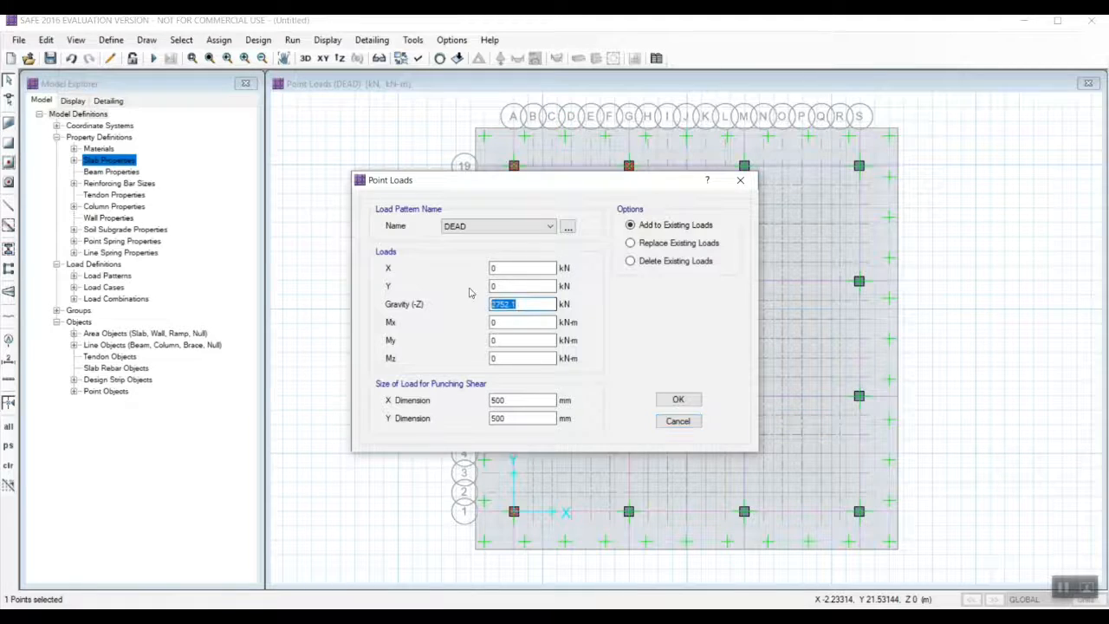
{"action": "left_click", "coordinate": [507, 226]}
{"action": "left_click", "coordinate": [485, 245]}
{"action": "left_click", "coordinate": [678, 399]}
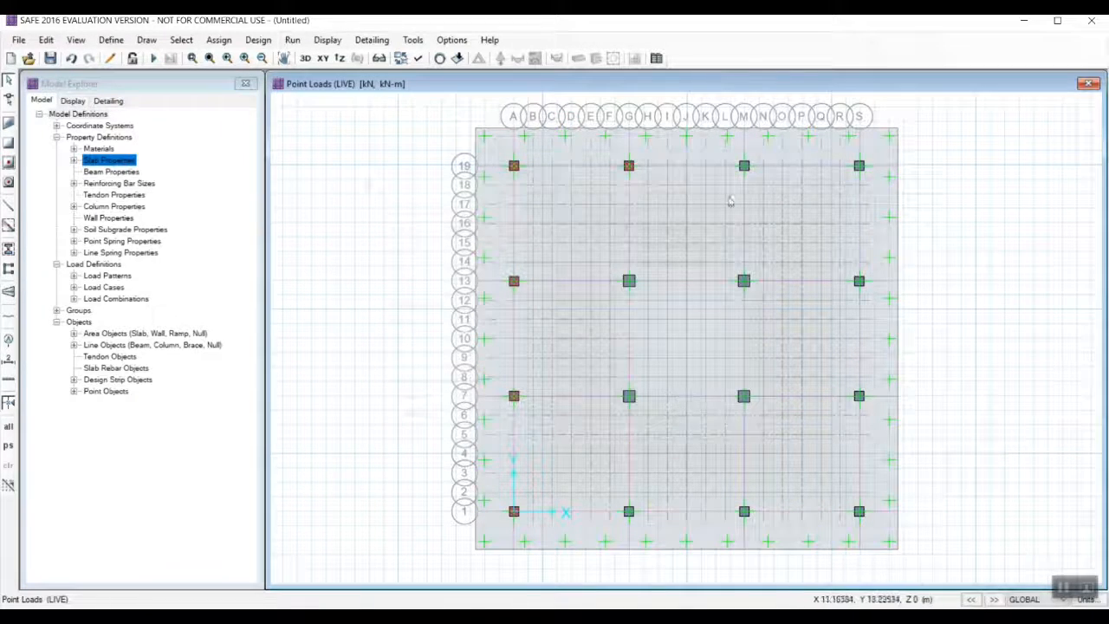
Add a DEAD gravity point load of 2969 kN to the column point at grid M-19.
{"action": "left_click", "coordinate": [743, 165]}
{"action": "left_click", "coordinate": [218, 39]}
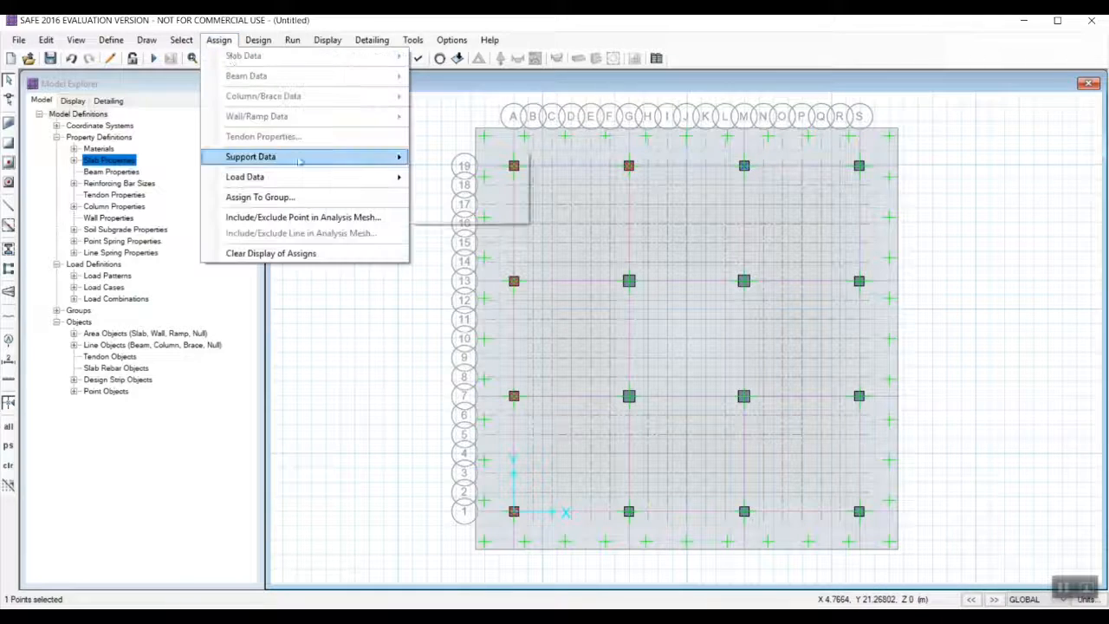
{"action": "mouse_move", "coordinate": [245, 176]}
{"action": "left_click", "coordinate": [457, 247]}
{"action": "left_click", "coordinate": [511, 226]}
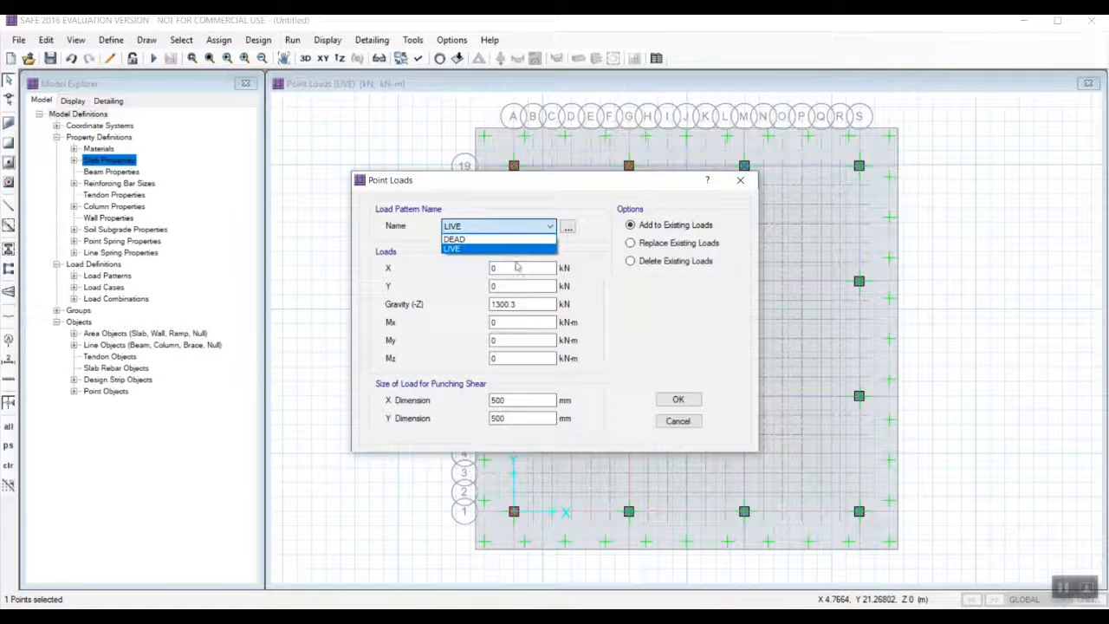
{"action": "left_click", "coordinate": [459, 238]}
{"action": "double_click", "coordinate": [511, 304]}
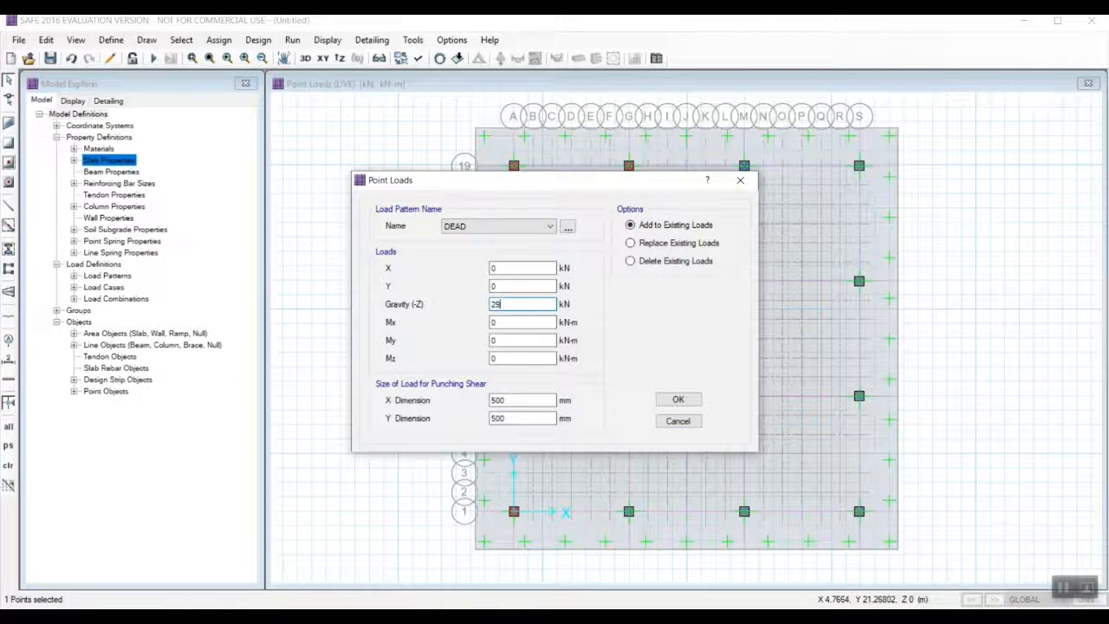
{"action": "left_click", "coordinate": [678, 399]}
Add a LIVE gravity point load of 1425.6 kN to the column point at grid M-19.
{"action": "left_click", "coordinate": [743, 165]}
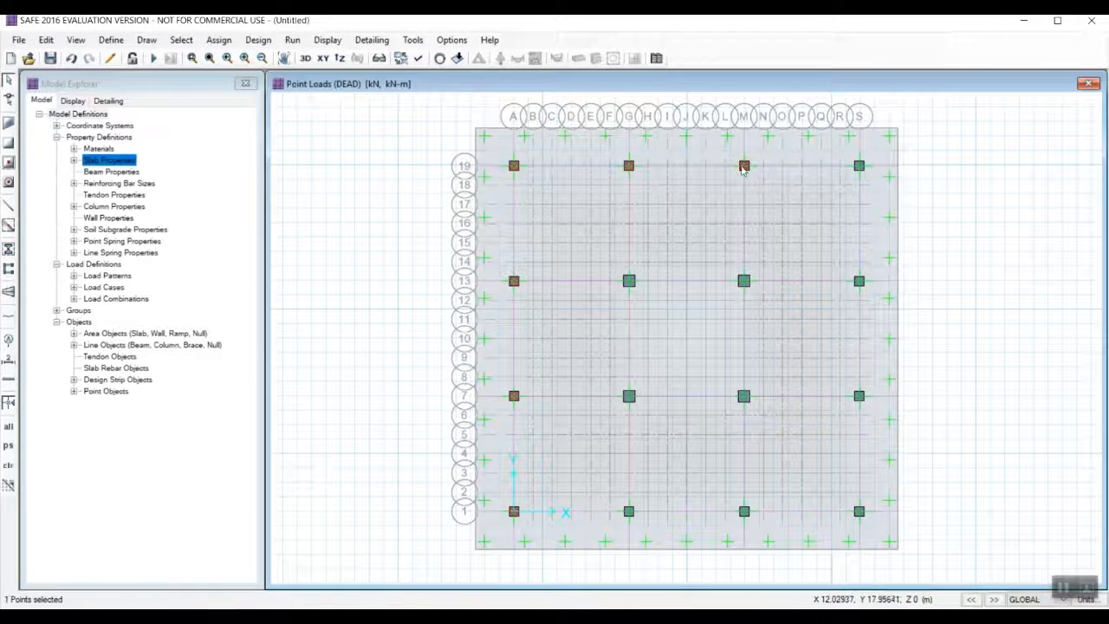
{"action": "left_click", "coordinate": [218, 40]}
{"action": "mouse_move", "coordinate": [244, 177]}
{"action": "left_click", "coordinate": [460, 250]}
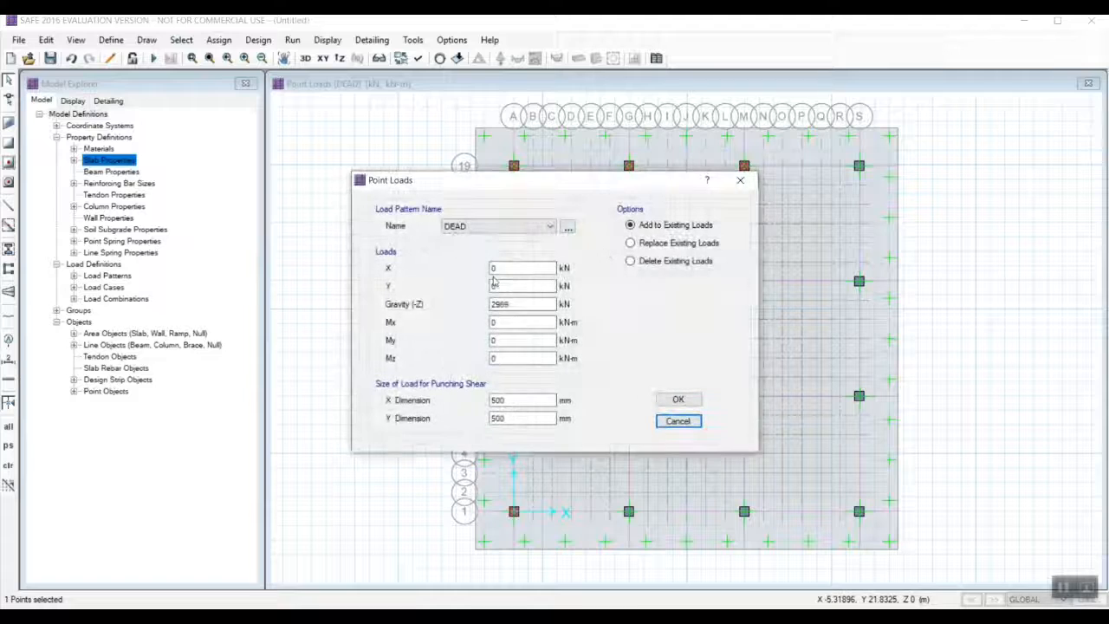
{"action": "left_click", "coordinate": [498, 226]}
{"action": "left_click", "coordinate": [511, 250]}
{"action": "left_click_drag", "start_coordinate": [514, 305], "coordinate": [461, 303]}
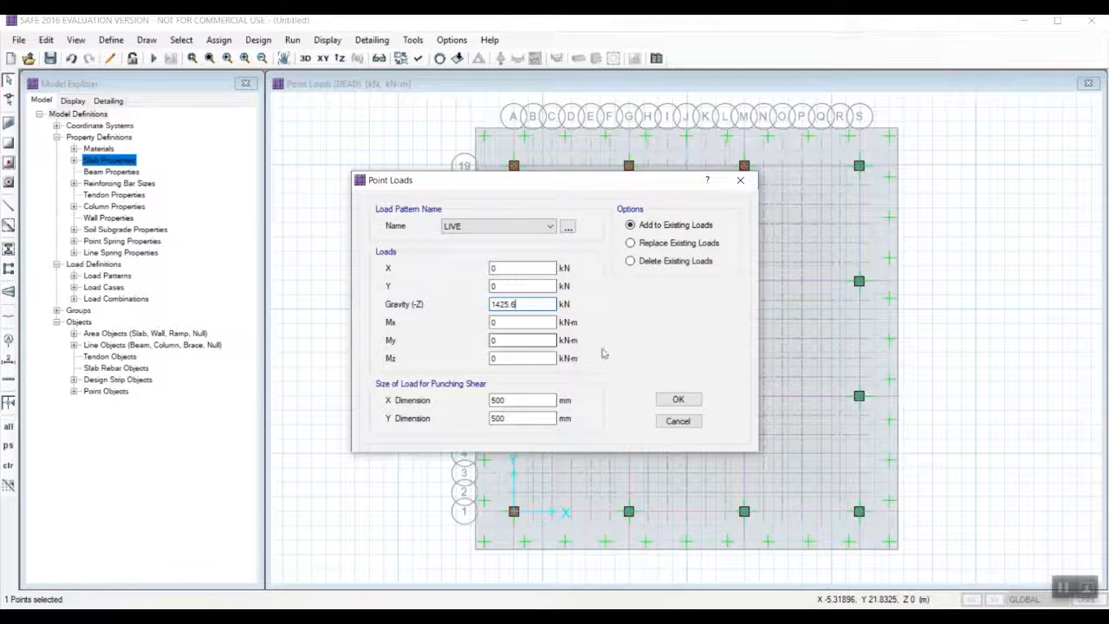
{"action": "left_click", "coordinate": [676, 398]}
{"action": "double_click", "coordinate": [860, 165]}
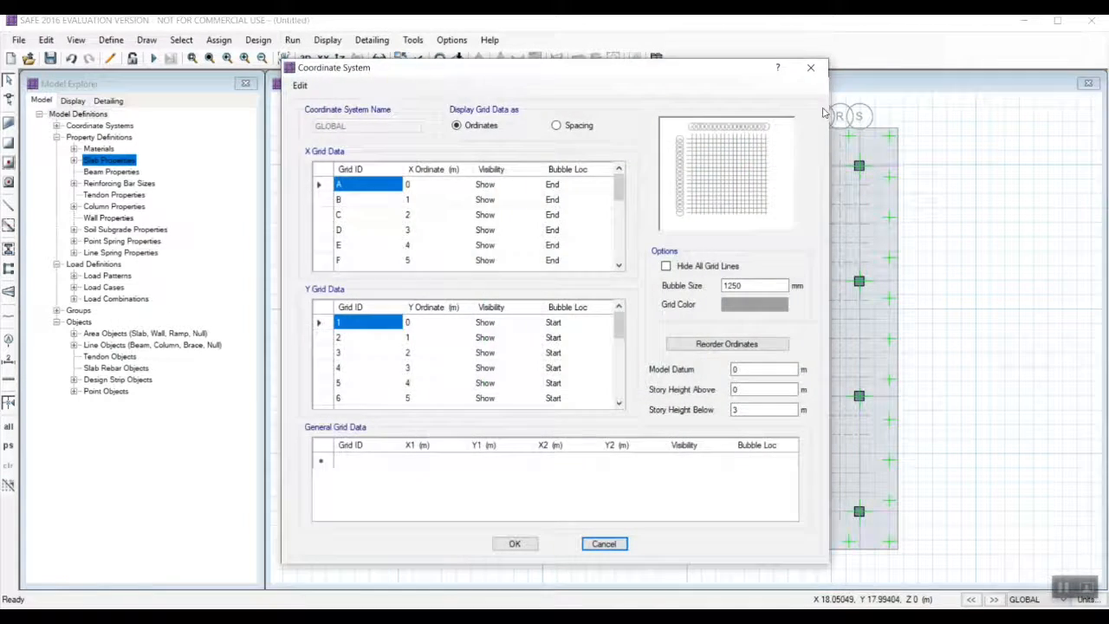
{"action": "left_click", "coordinate": [811, 69]}
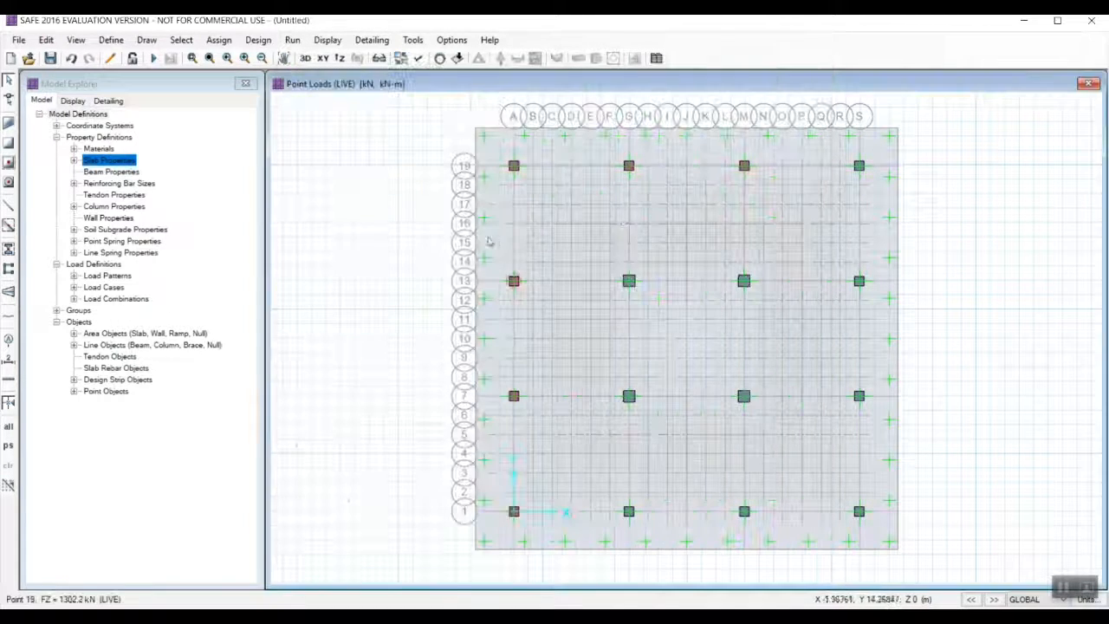
{"action": "left_click", "coordinate": [859, 166]}
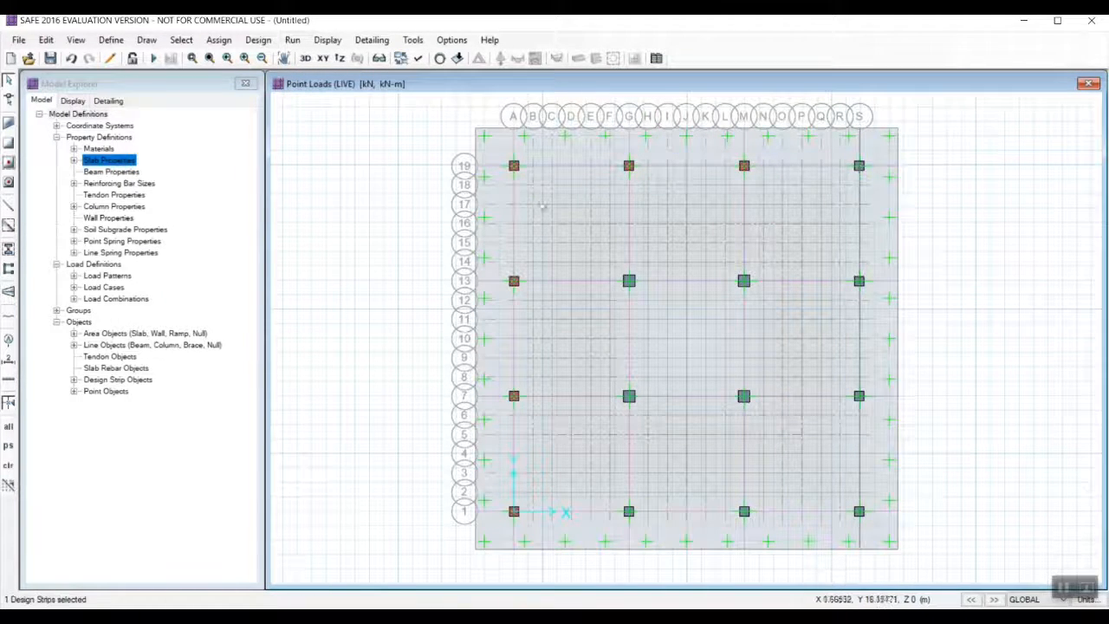
Add a DEAD gravity point load of 1764.1 kN to the column point at grid S-19.
{"action": "left_click", "coordinate": [858, 165]}
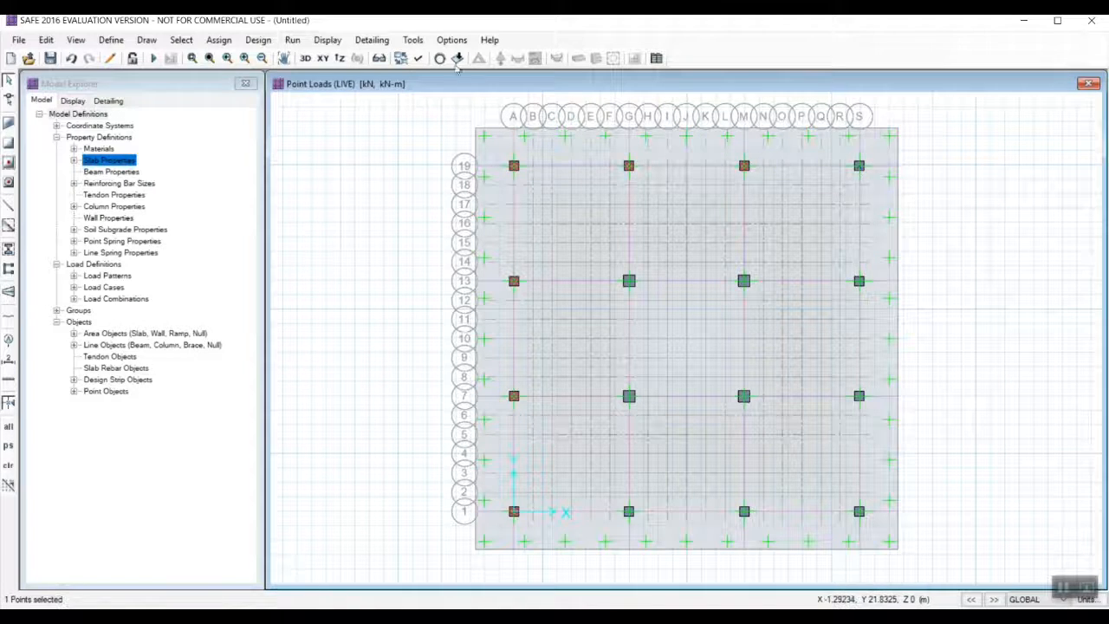
{"action": "left_click", "coordinate": [219, 40]}
{"action": "left_click", "coordinate": [470, 251]}
{"action": "left_click", "coordinate": [527, 227]}
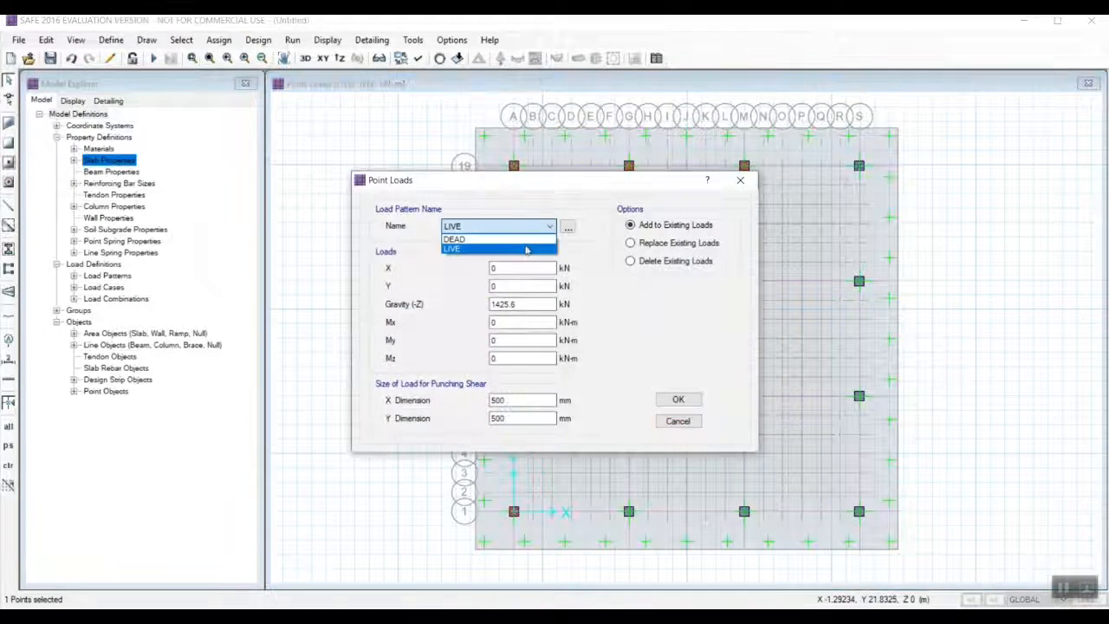
{"action": "left_click", "coordinate": [521, 240]}
{"action": "left_click_drag", "start_coordinate": [528, 305], "coordinate": [502, 309]}
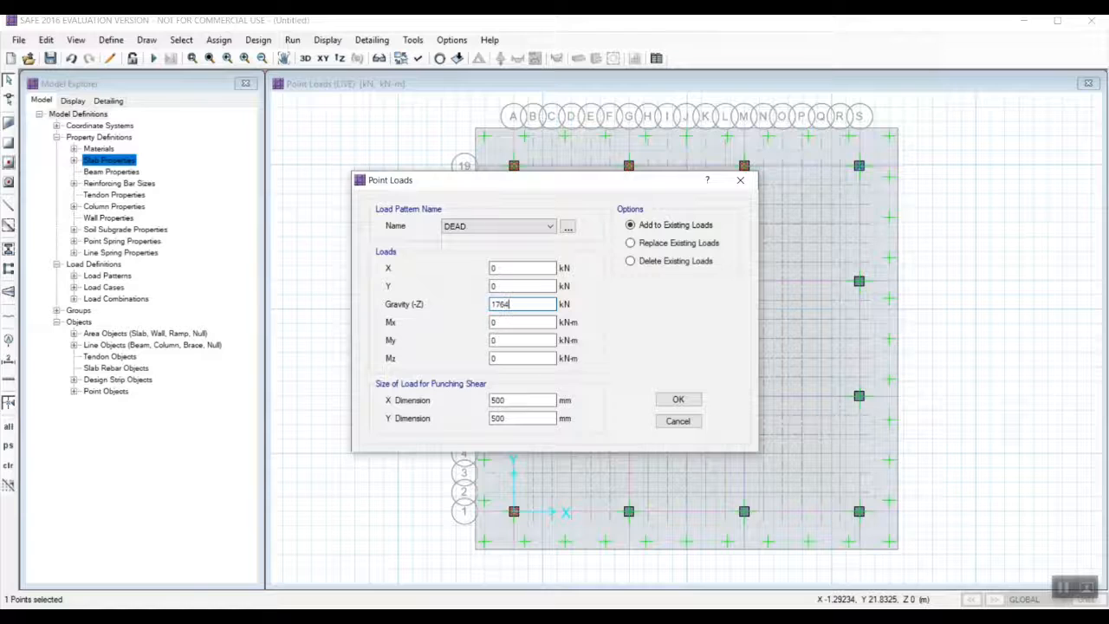
{"action": "left_click", "coordinate": [671, 400]}
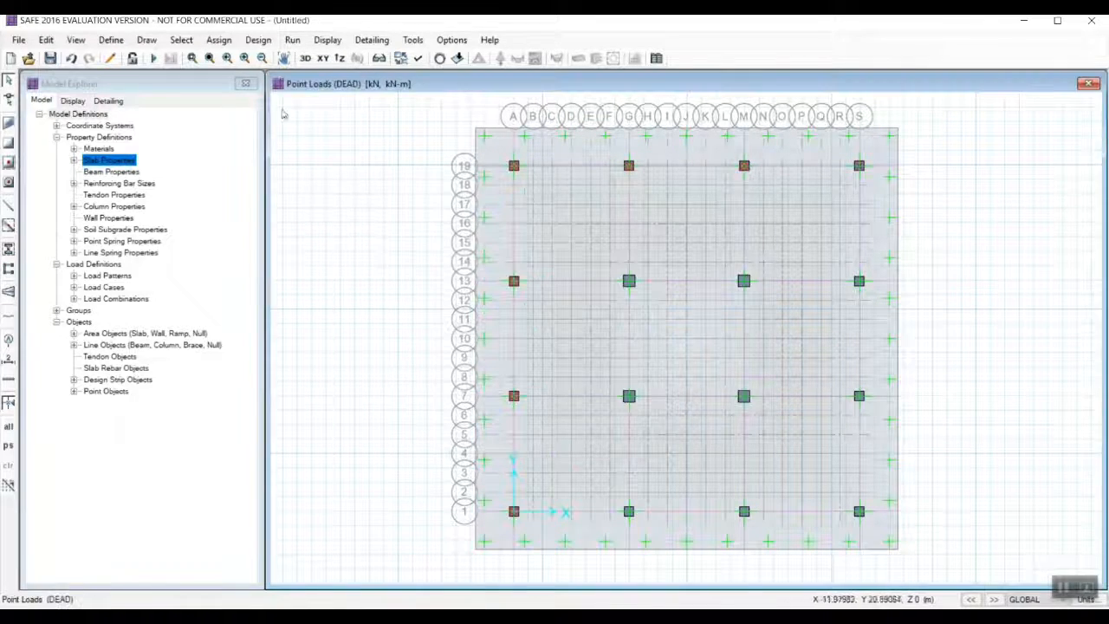
Add a LIVE gravity point load of 769.8 kN to the column point at grid S-19.
{"action": "left_click", "coordinate": [211, 42]}
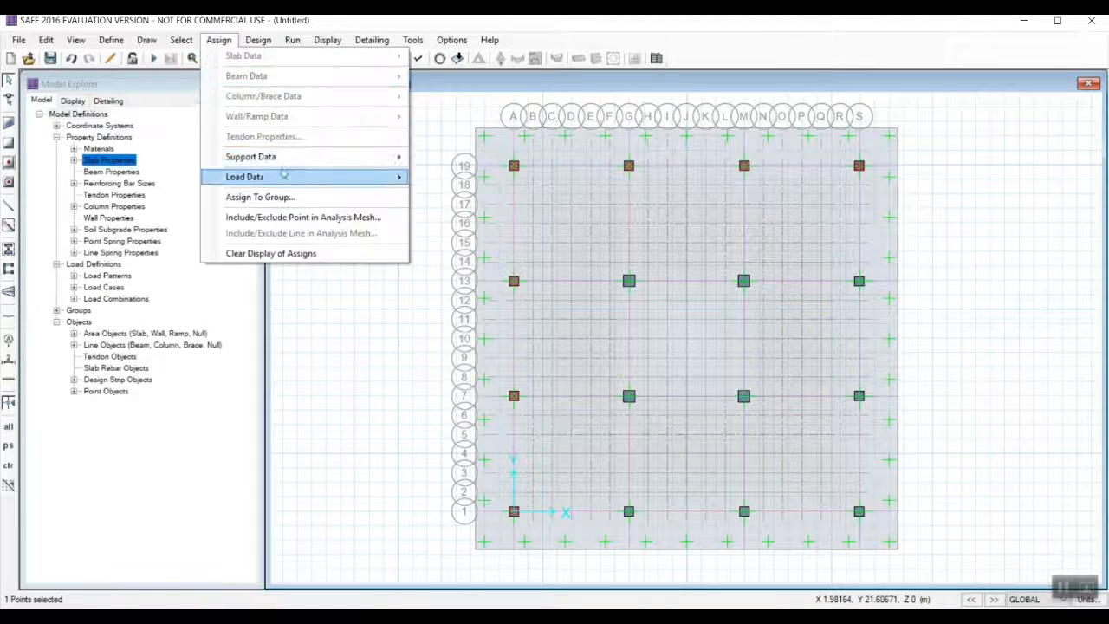
{"action": "mouse_move", "coordinate": [283, 175]}
{"action": "left_click", "coordinate": [507, 252]}
{"action": "left_click", "coordinate": [498, 226]}
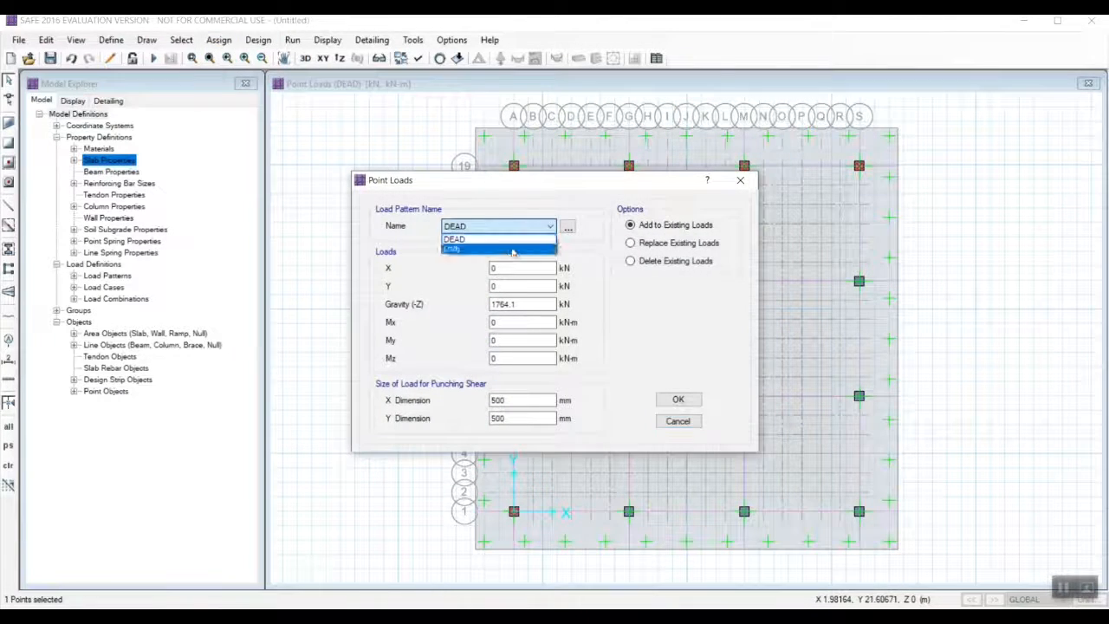
{"action": "left_click", "coordinate": [459, 245]}
{"action": "left_click_drag", "start_coordinate": [520, 304], "coordinate": [477, 304]}
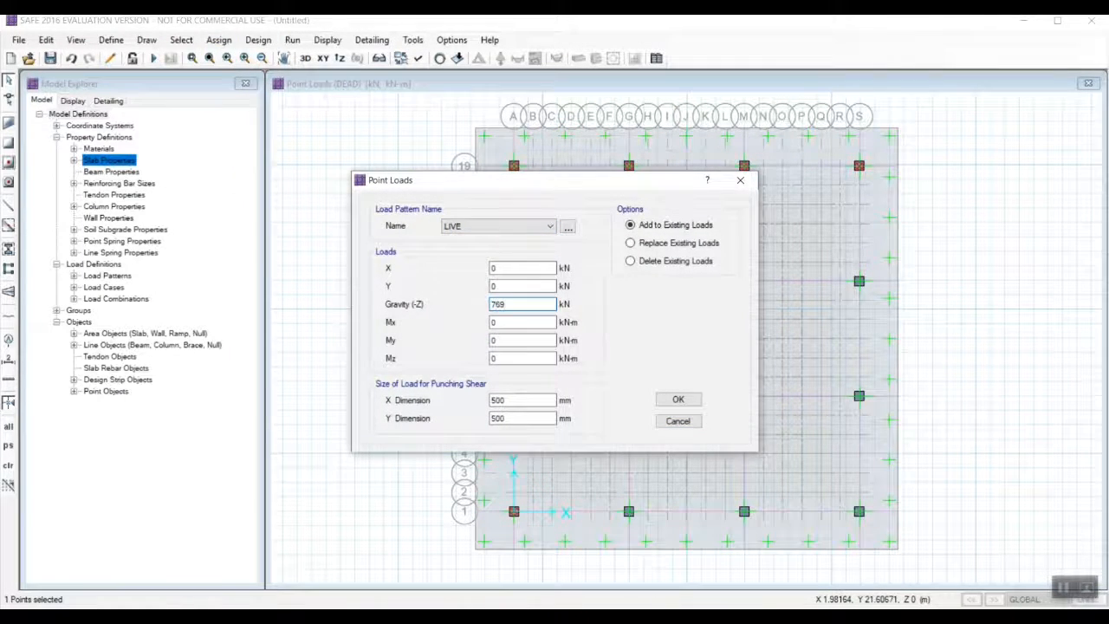
{"action": "left_click", "coordinate": [677, 399]}
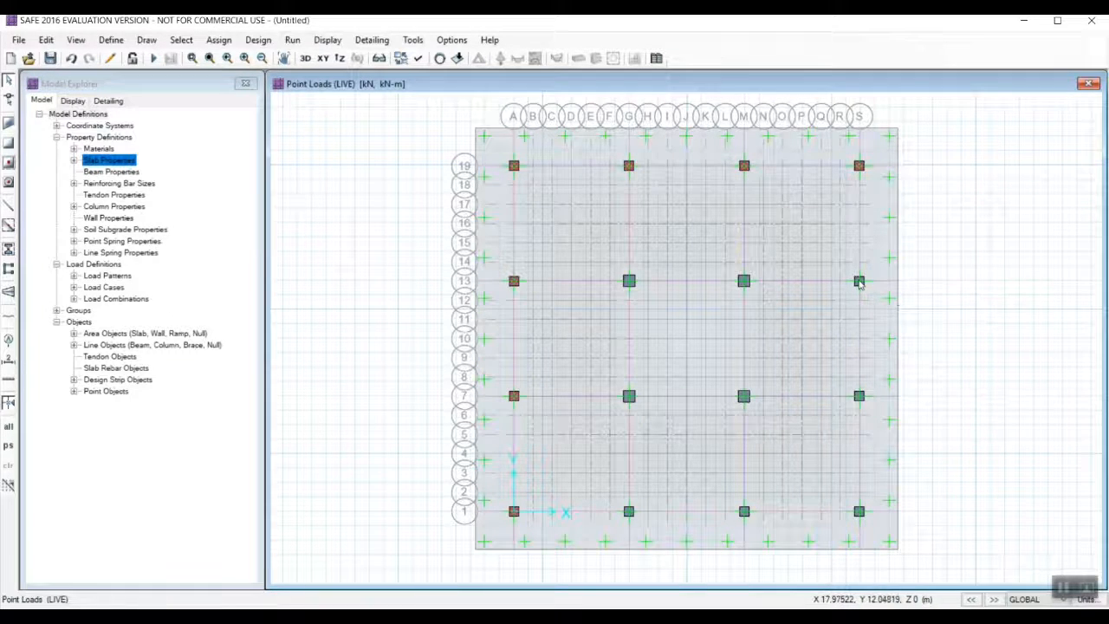
Add a DEAD gravity point load of 2996.1 kN to the column point at grid S-13.
{"action": "left_click", "coordinate": [858, 281]}
{"action": "left_click", "coordinate": [218, 40]}
{"action": "mouse_move", "coordinate": [292, 184]}
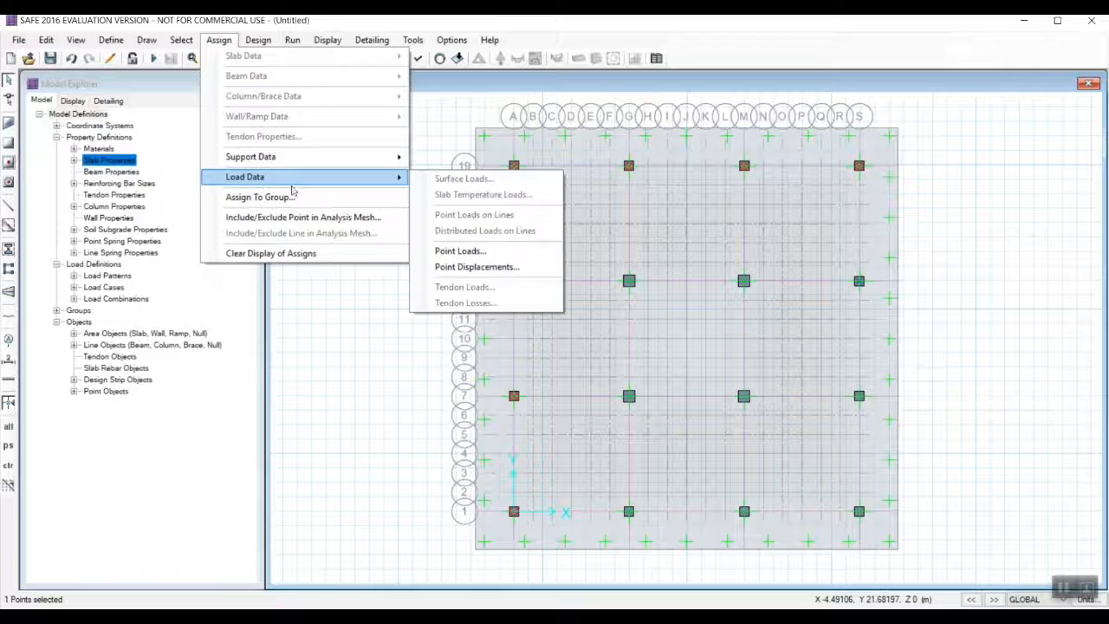
{"action": "left_click", "coordinate": [460, 251]}
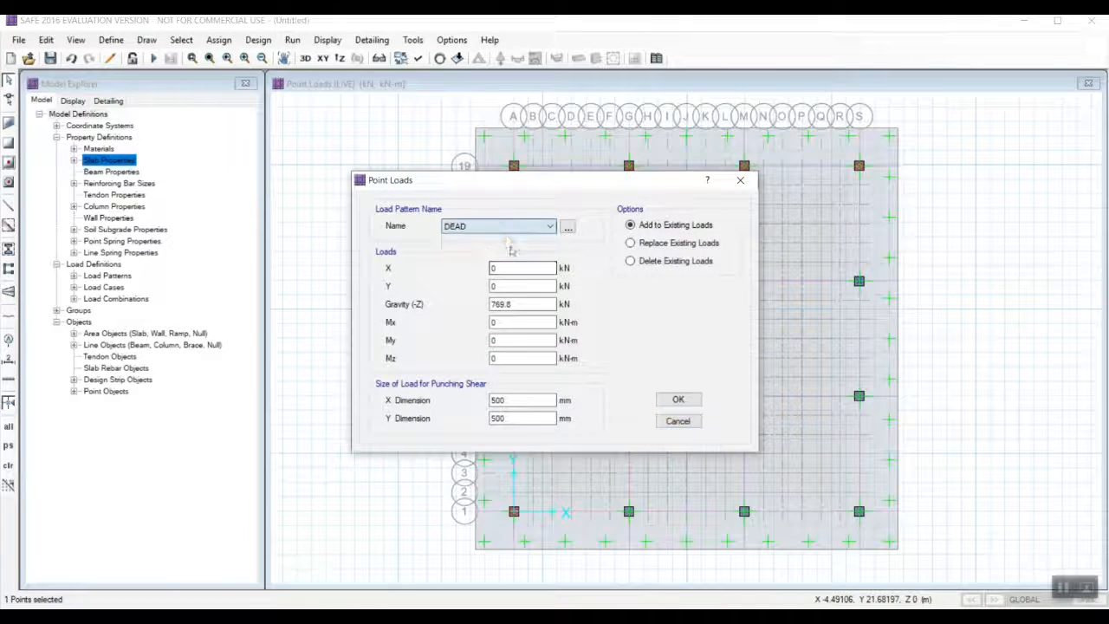
{"action": "left_click", "coordinate": [523, 304]}
{"action": "type", "text": "299"}
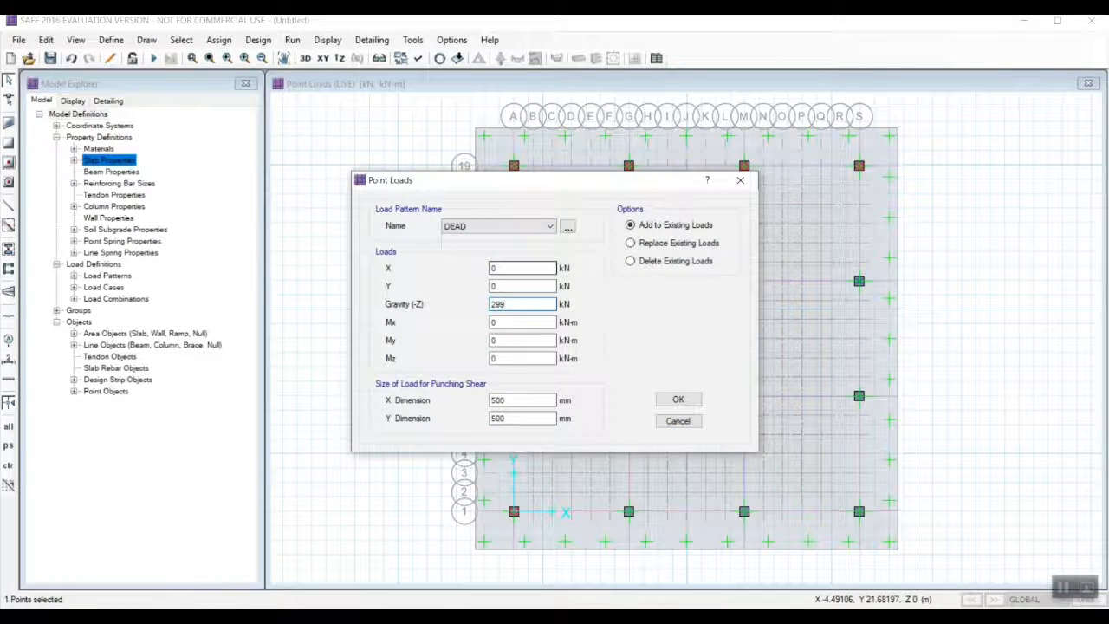
{"action": "type", "text": "6.1"}
{"action": "key", "text": "Return"}
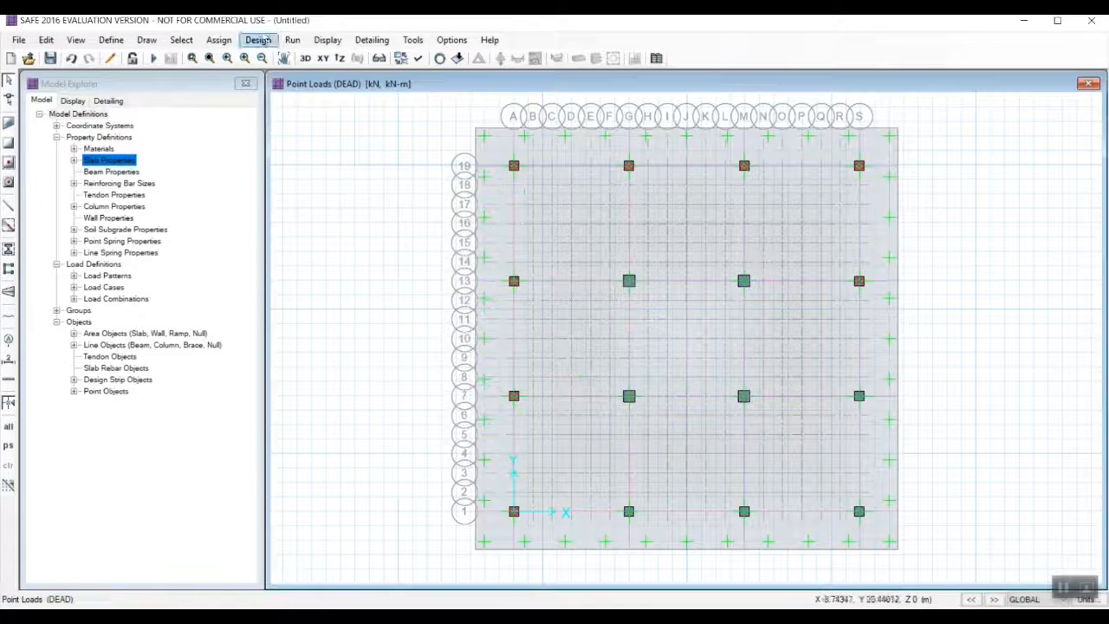
Add a LIVE gravity point load of 1433.9 kN to the column point at grid S-13.
{"action": "left_click", "coordinate": [218, 39]}
{"action": "mouse_move", "coordinate": [248, 174]}
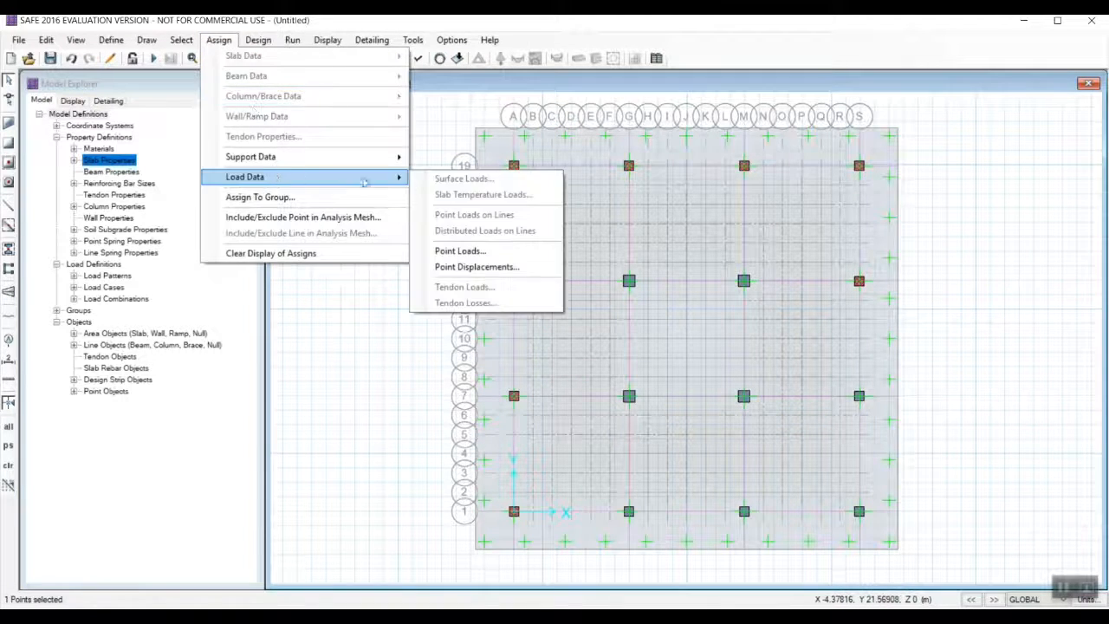
{"action": "left_click", "coordinate": [459, 247]}
{"action": "left_click", "coordinate": [499, 252]}
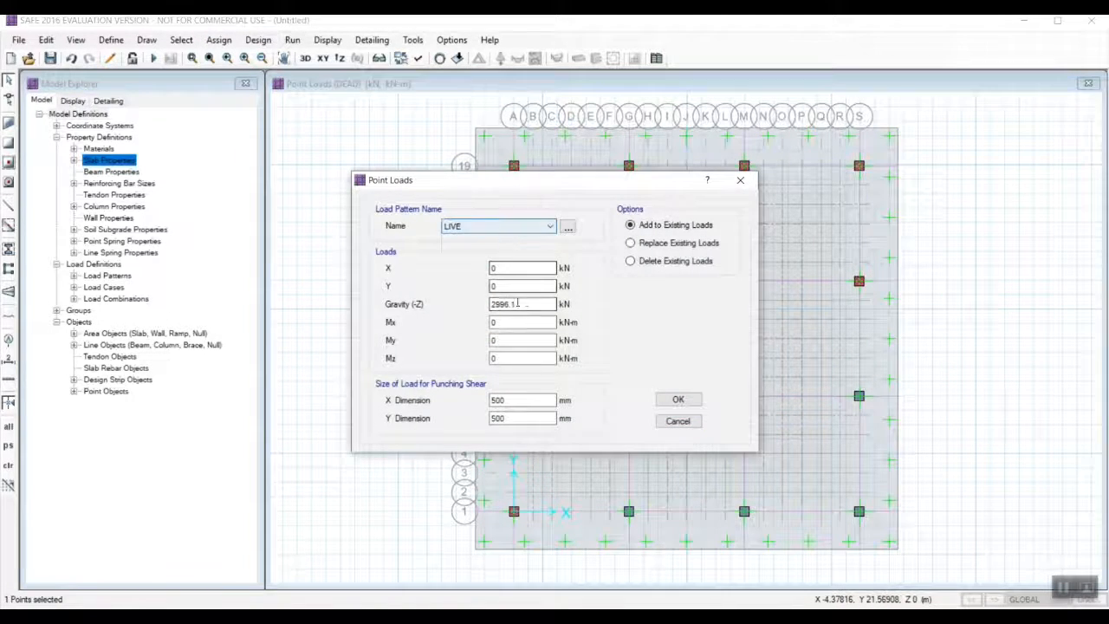
{"action": "left_click_drag", "start_coordinate": [519, 303], "coordinate": [455, 307]}
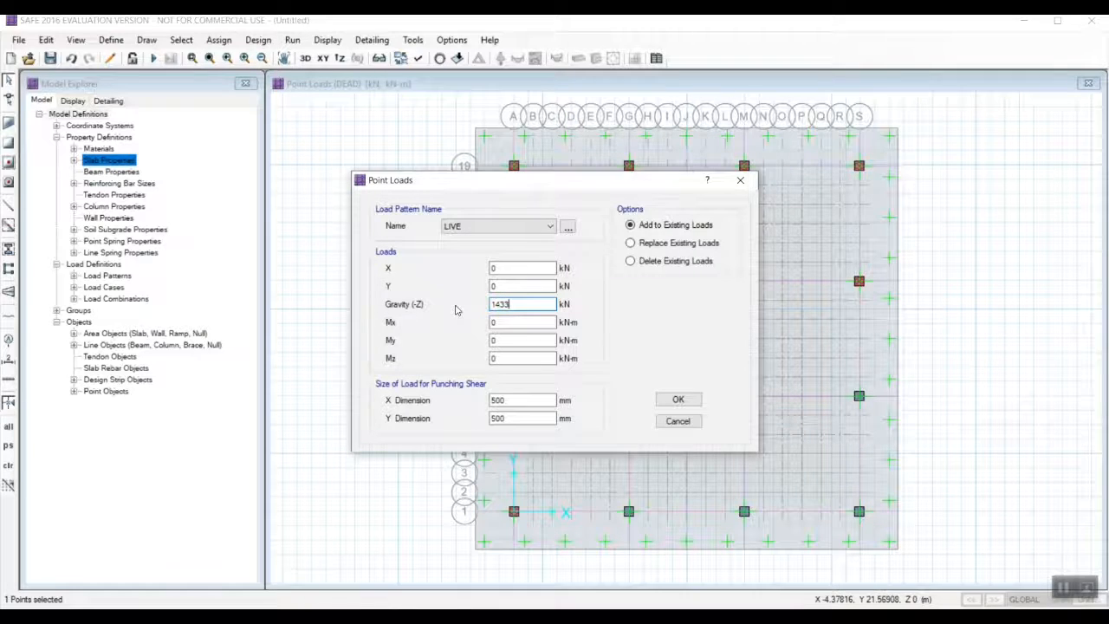
{"action": "type", "text": "1433.9"}
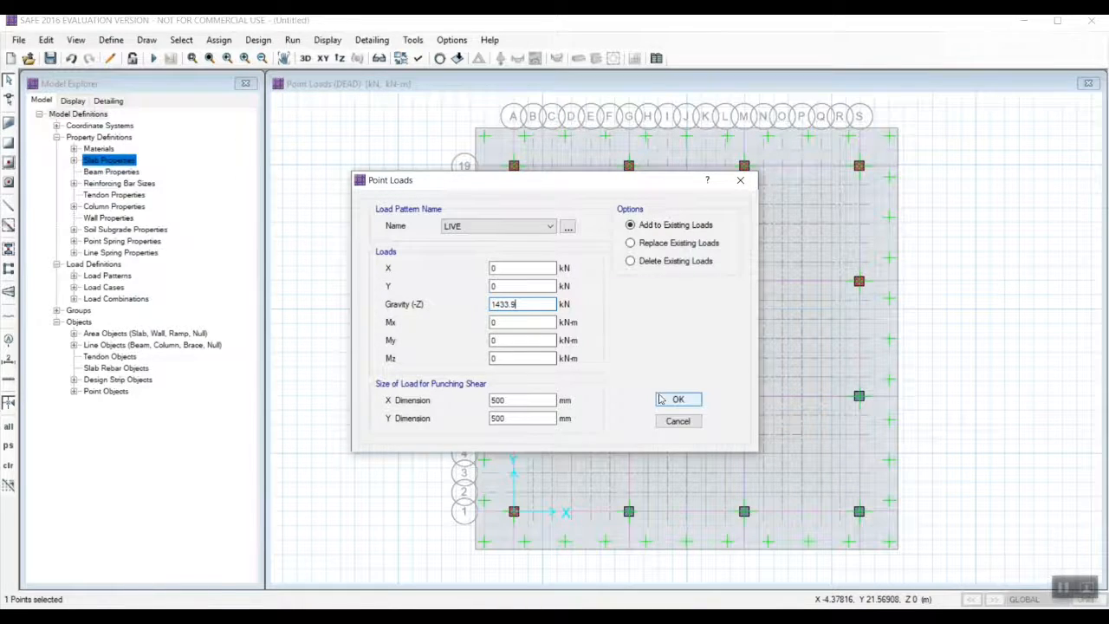
{"action": "left_click", "coordinate": [678, 399]}
Add a DEAD gravity point load of 2819.5 kN to the column point at grid S-7.
{"action": "left_click", "coordinate": [860, 397]}
{"action": "left_click", "coordinate": [872, 396]}
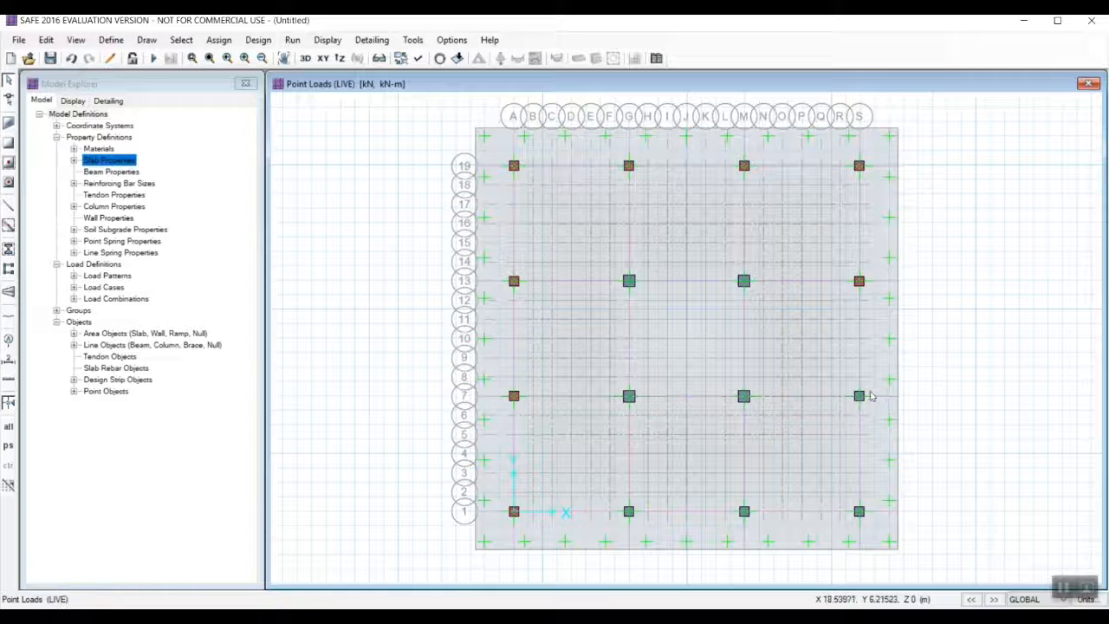
{"action": "left_click", "coordinate": [218, 40]}
{"action": "mouse_move", "coordinate": [247, 176]}
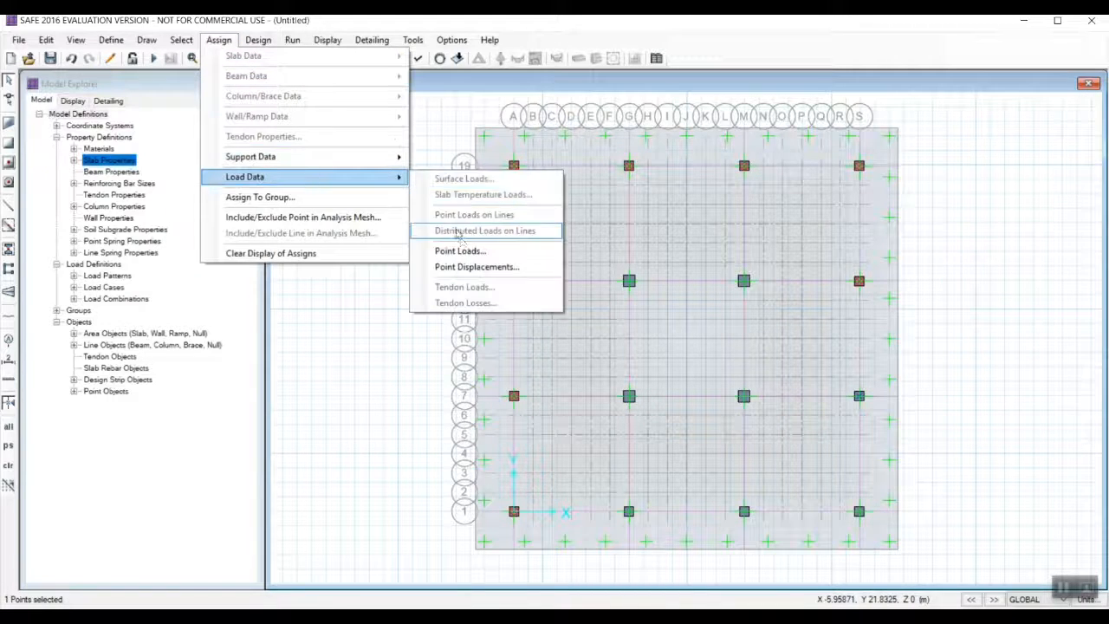
{"action": "left_click", "coordinate": [454, 249]}
{"action": "left_click", "coordinate": [549, 226]}
{"action": "left_click", "coordinate": [502, 238]}
{"action": "double_click", "coordinate": [511, 304]}
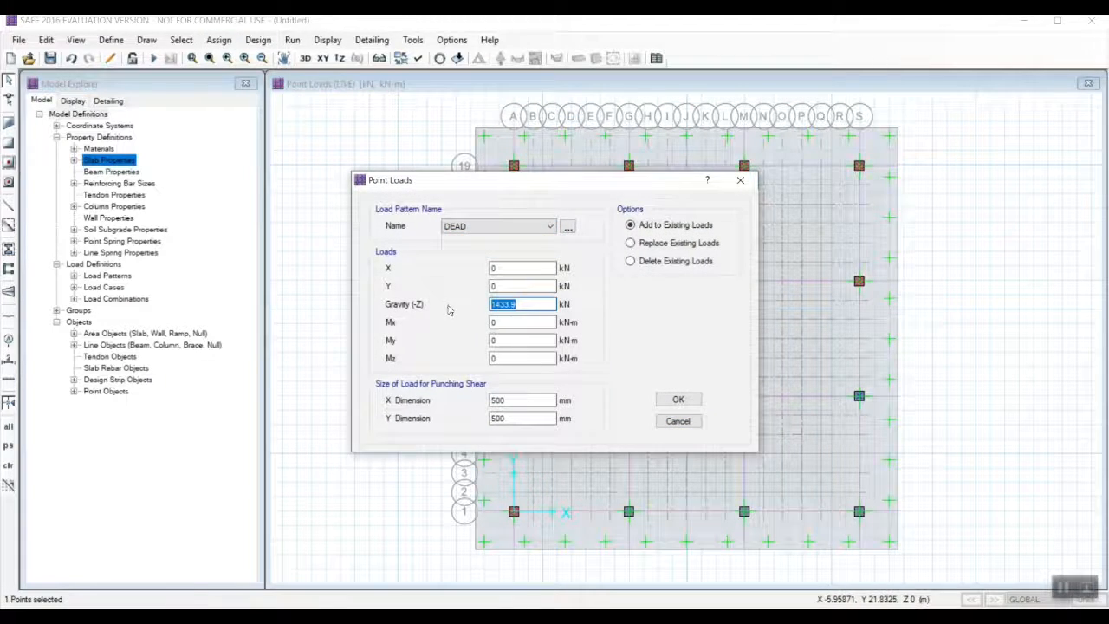
{"action": "type", "text": "2819.5"}
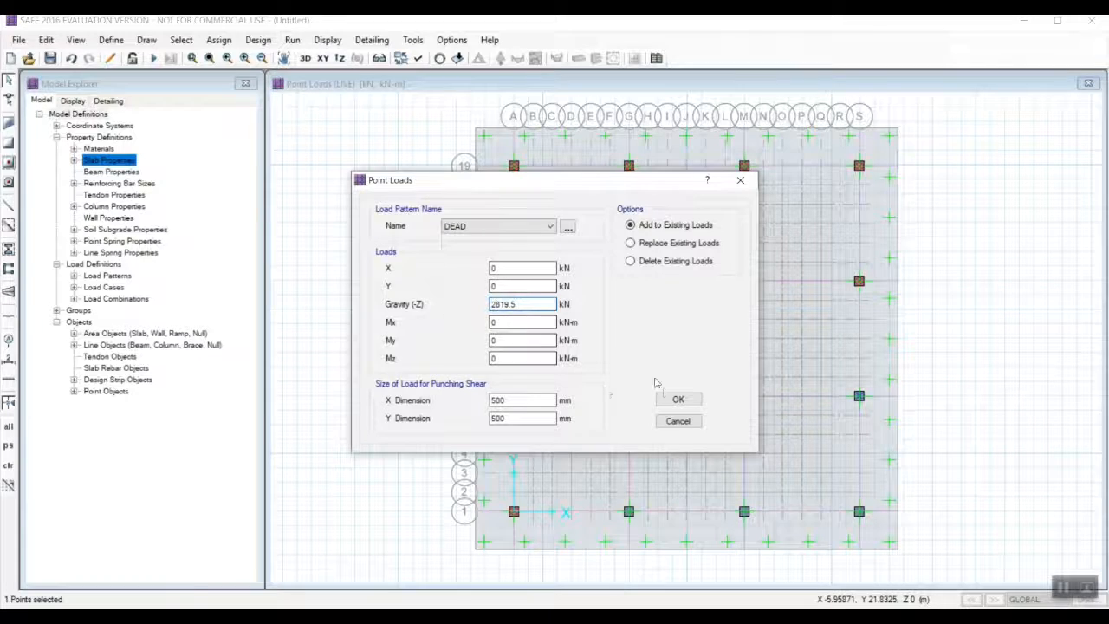
{"action": "left_click", "coordinate": [678, 399]}
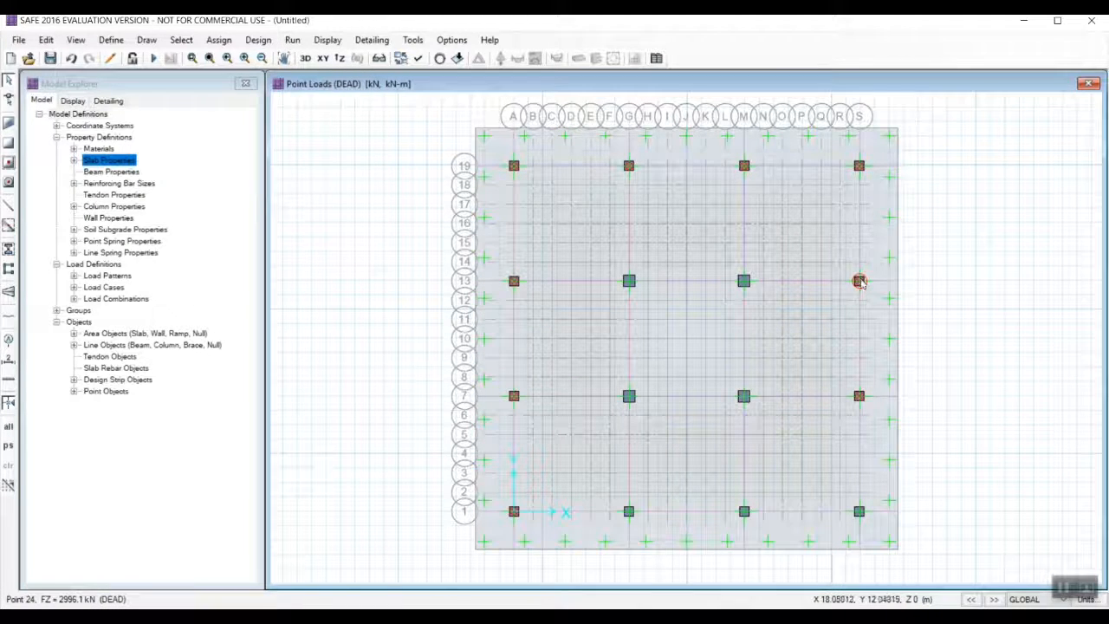
Add a LIVE gravity point load of 1320.7 kN to the column point at grid S-7.
{"action": "left_click", "coordinate": [858, 396]}
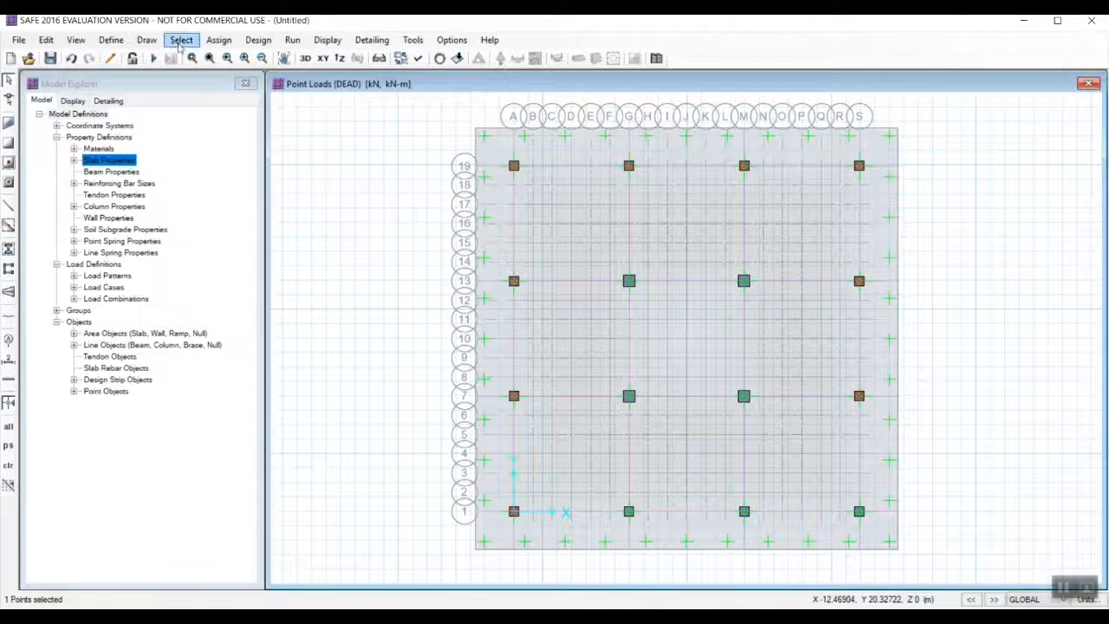
{"action": "left_click", "coordinate": [218, 40]}
{"action": "mouse_move", "coordinate": [252, 177]}
{"action": "left_click", "coordinate": [457, 248]}
{"action": "left_click", "coordinate": [549, 226]}
{"action": "left_click", "coordinate": [498, 250]}
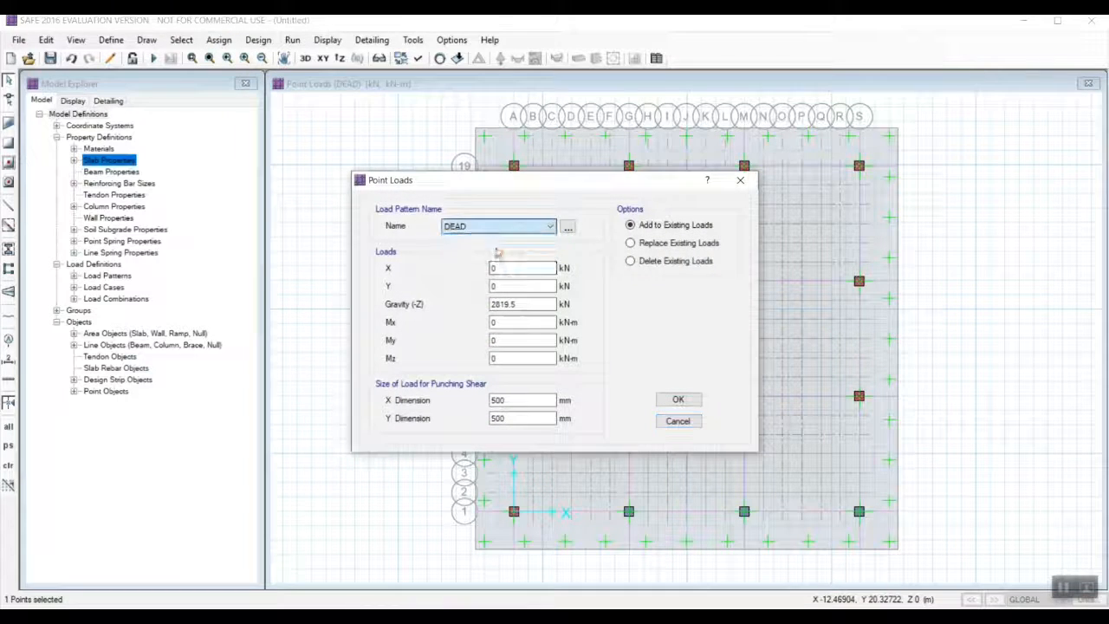
{"action": "double_click", "coordinate": [509, 304]}
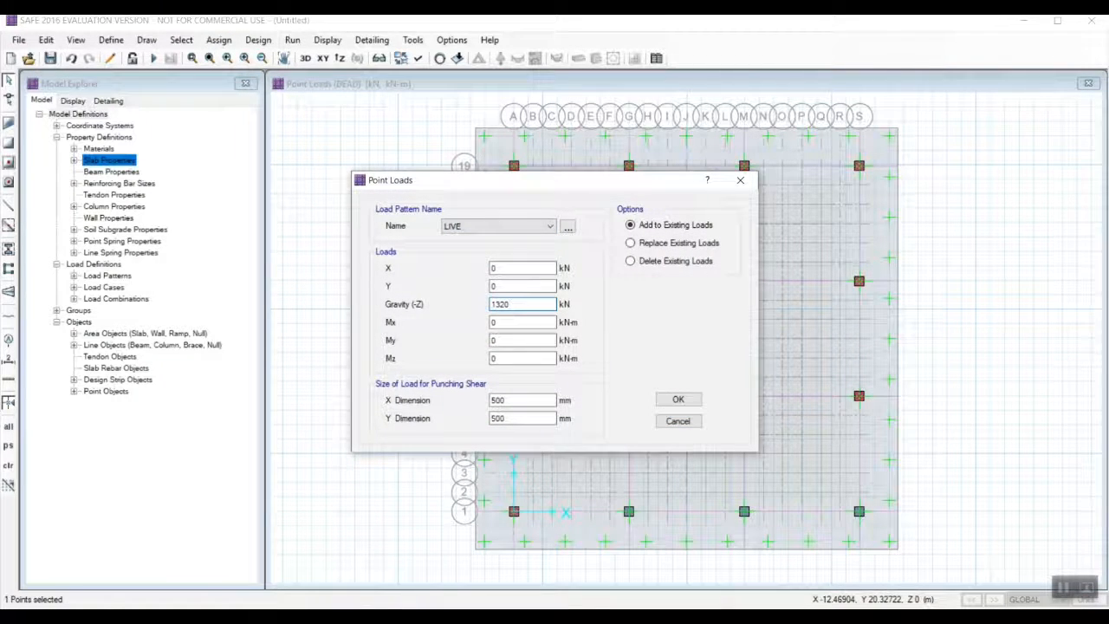
{"action": "left_click", "coordinate": [671, 400]}
Add a DEAD gravity point load of 1044.8 kN to the column point at grid S-1.
{"action": "left_click", "coordinate": [218, 39]}
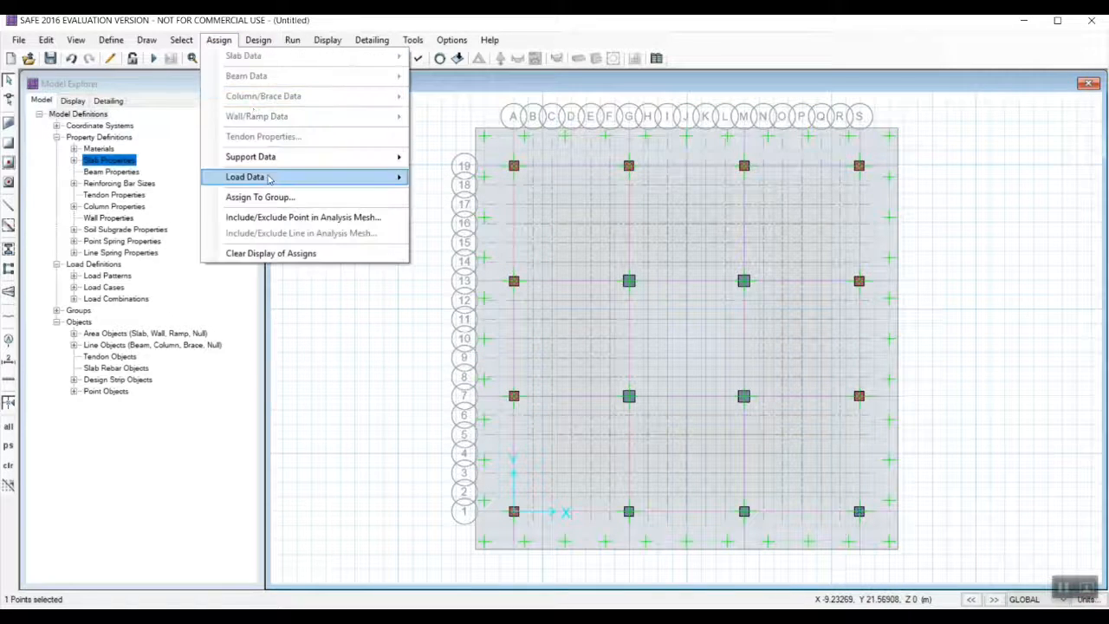
{"action": "left_click", "coordinate": [435, 247]}
{"action": "left_click", "coordinate": [520, 226]}
{"action": "left_click", "coordinate": [517, 241]}
{"action": "left_click_drag", "start_coordinate": [518, 304], "coordinate": [428, 294]}
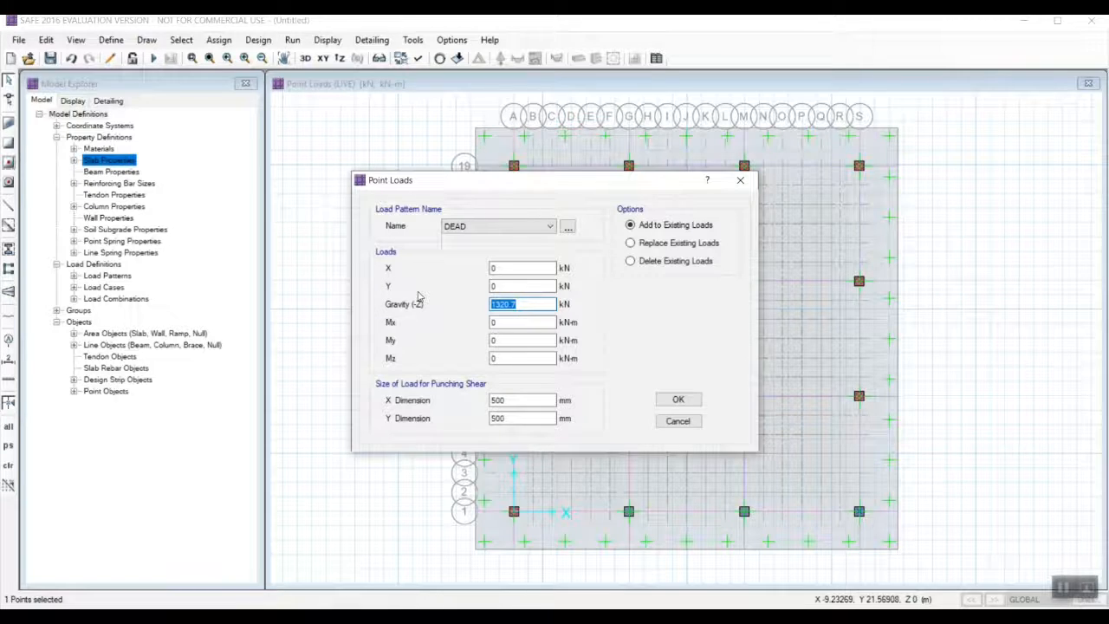
{"action": "left_click", "coordinate": [667, 399]}
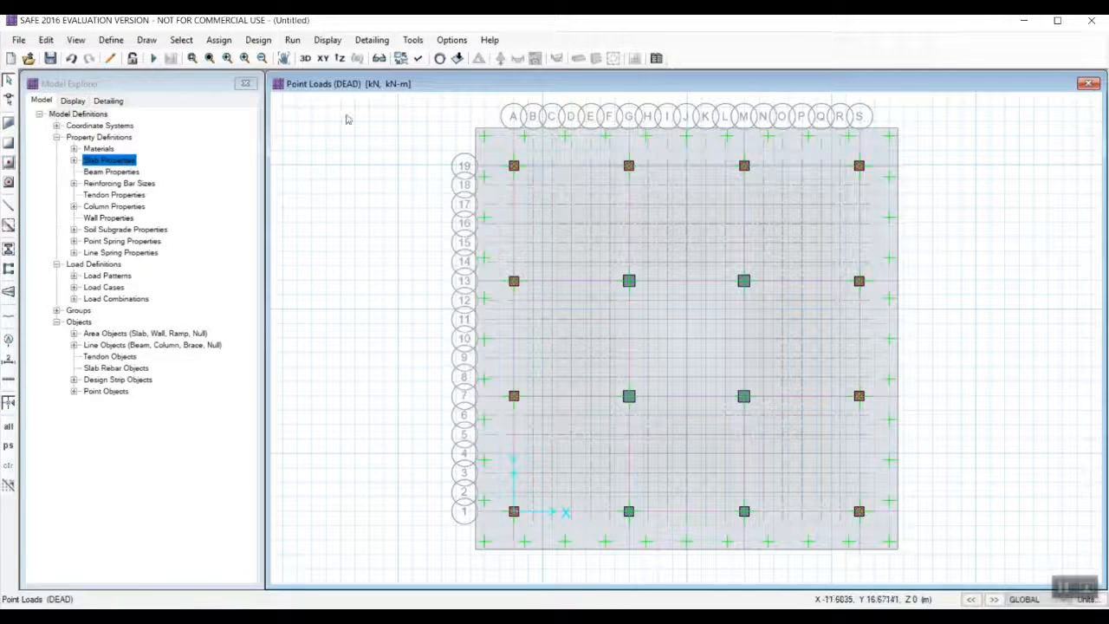
Add a LIVE gravity point load of 453.5 kN to the column point at grid S-1.
{"action": "left_click", "coordinate": [219, 39]}
{"action": "mouse_move", "coordinate": [247, 175]}
{"action": "left_click", "coordinate": [442, 250]}
{"action": "left_click", "coordinate": [475, 226]}
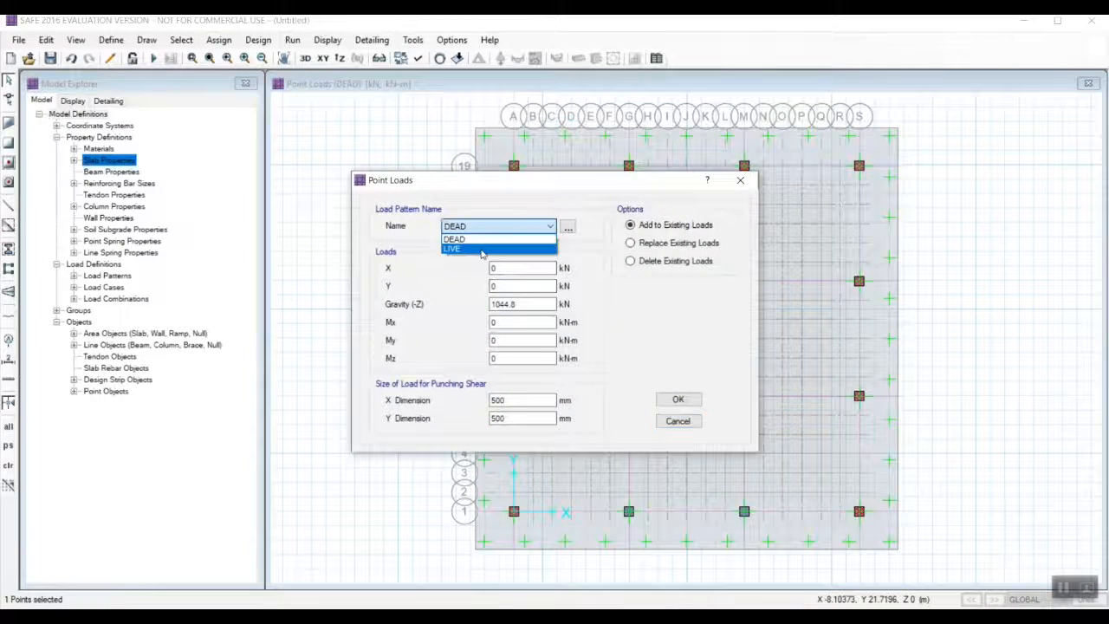
{"action": "left_click", "coordinate": [507, 251]}
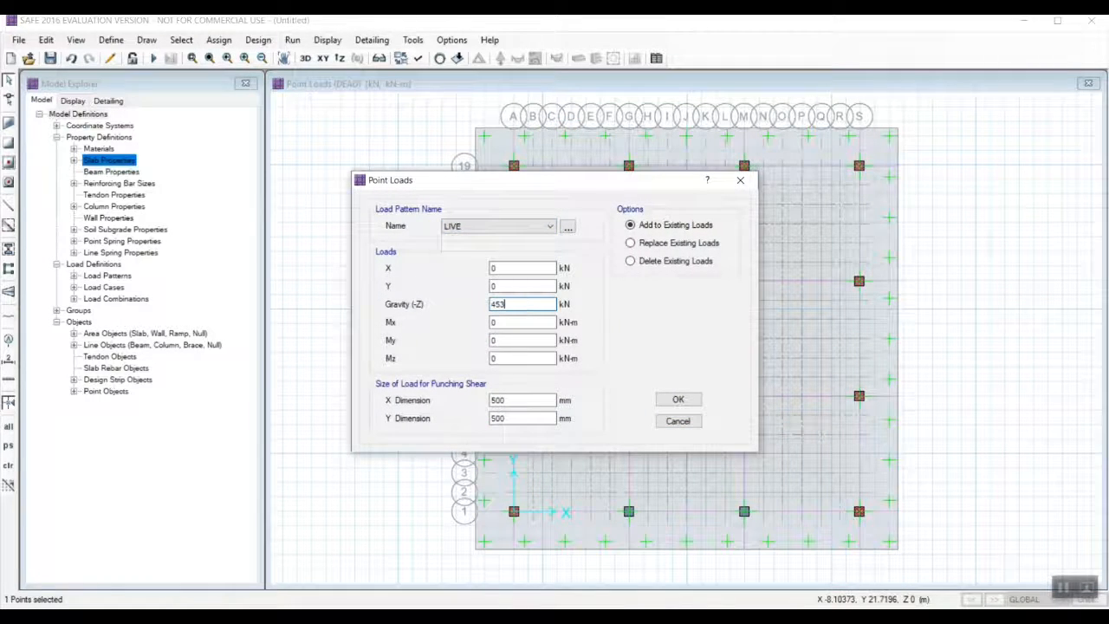
{"action": "left_click", "coordinate": [669, 399]}
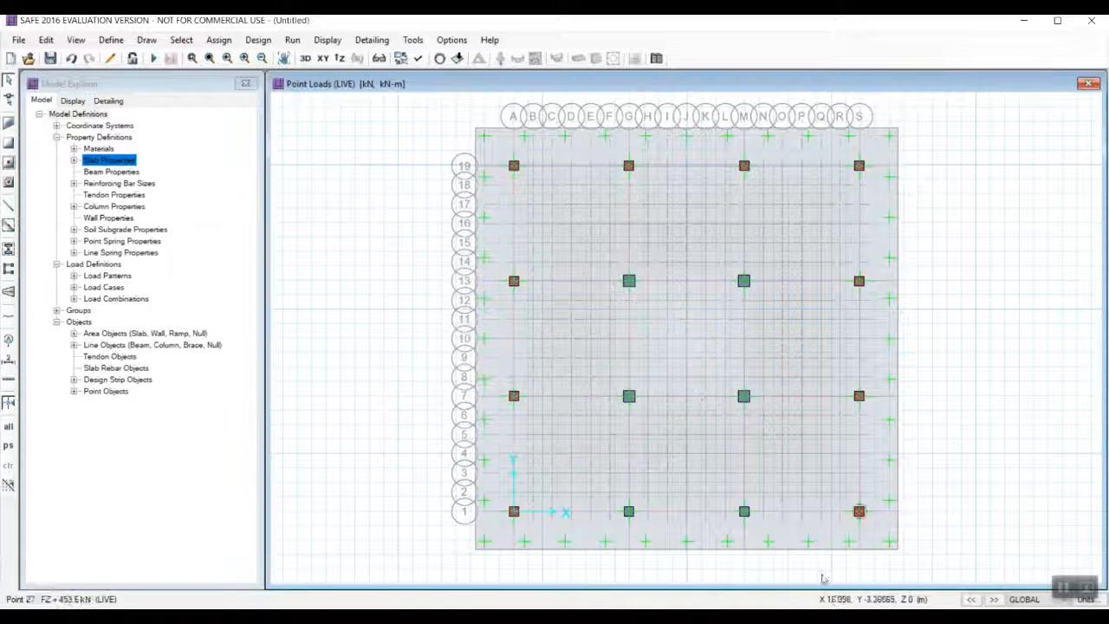
Add a LIVE gravity point load of 1426.6 kN to the column point at grid M-1.
{"action": "left_click", "coordinate": [218, 40]}
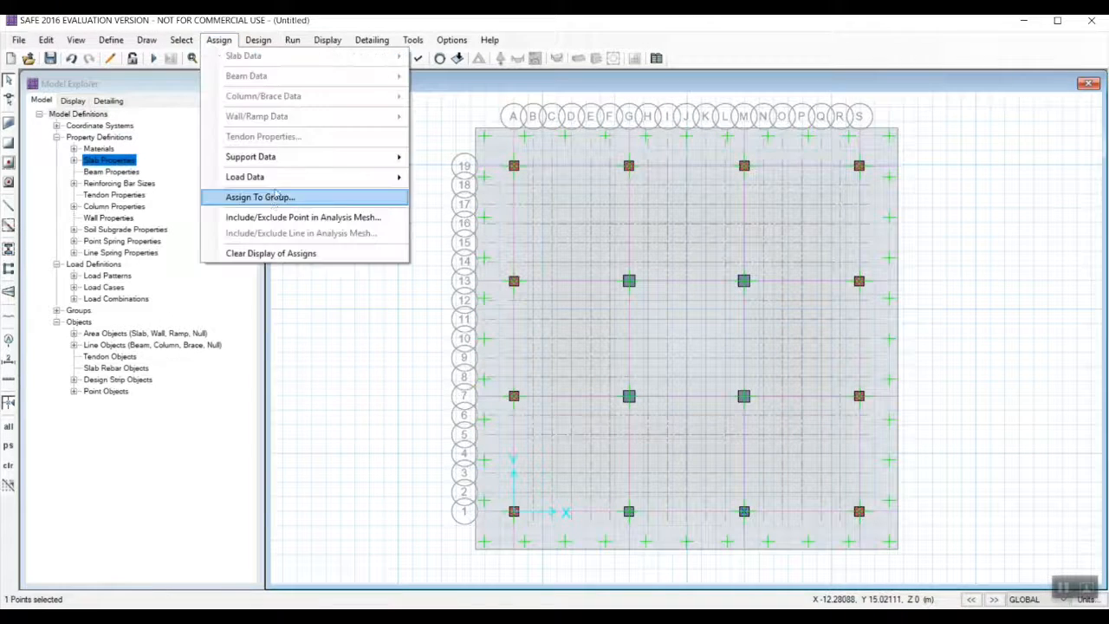
{"action": "left_click", "coordinate": [218, 40]}
{"action": "left_click", "coordinate": [218, 40]}
{"action": "mouse_move", "coordinate": [251, 177]}
{"action": "left_click", "coordinate": [454, 247]}
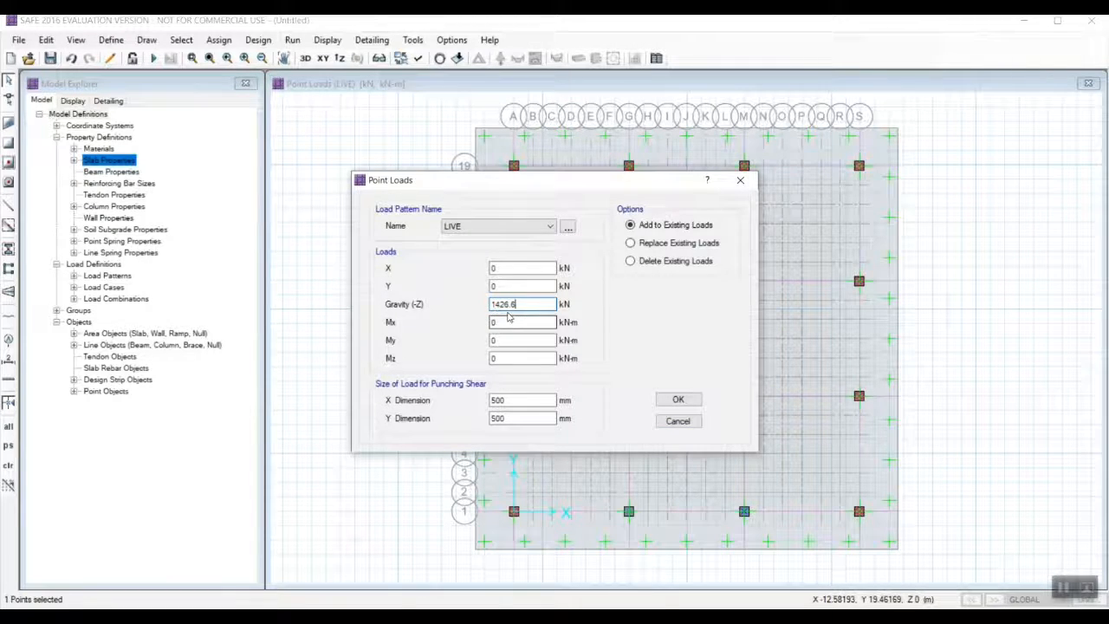
{"action": "left_click", "coordinate": [674, 399]}
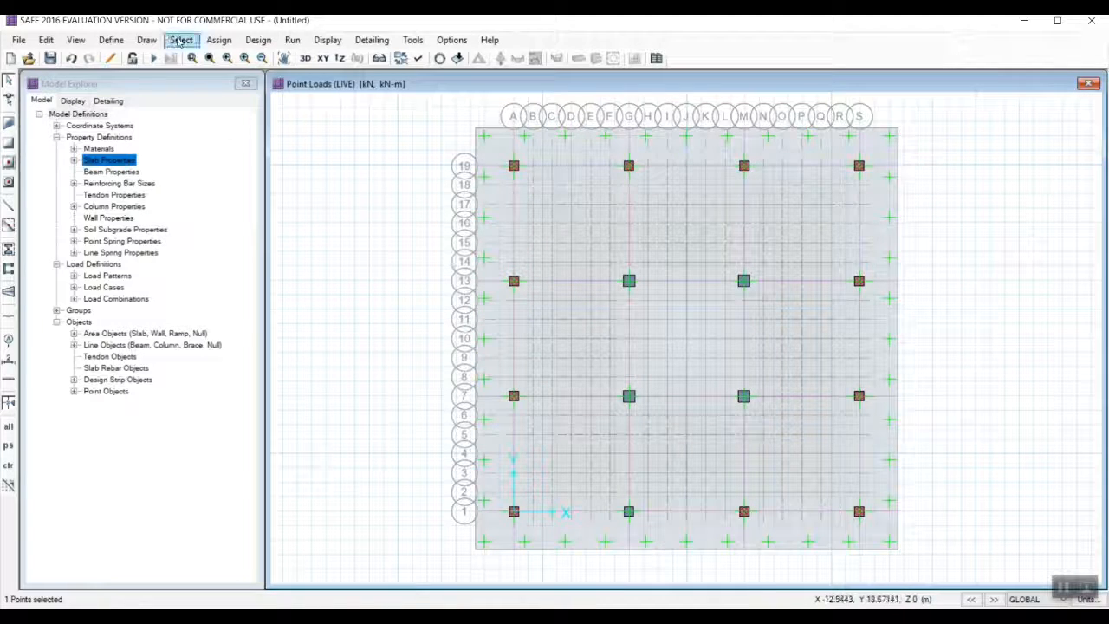
Add a DEAD gravity point load of 3128.8 kN to the column point at grid M-1.
{"action": "left_click", "coordinate": [219, 41]}
{"action": "left_click", "coordinate": [428, 158]}
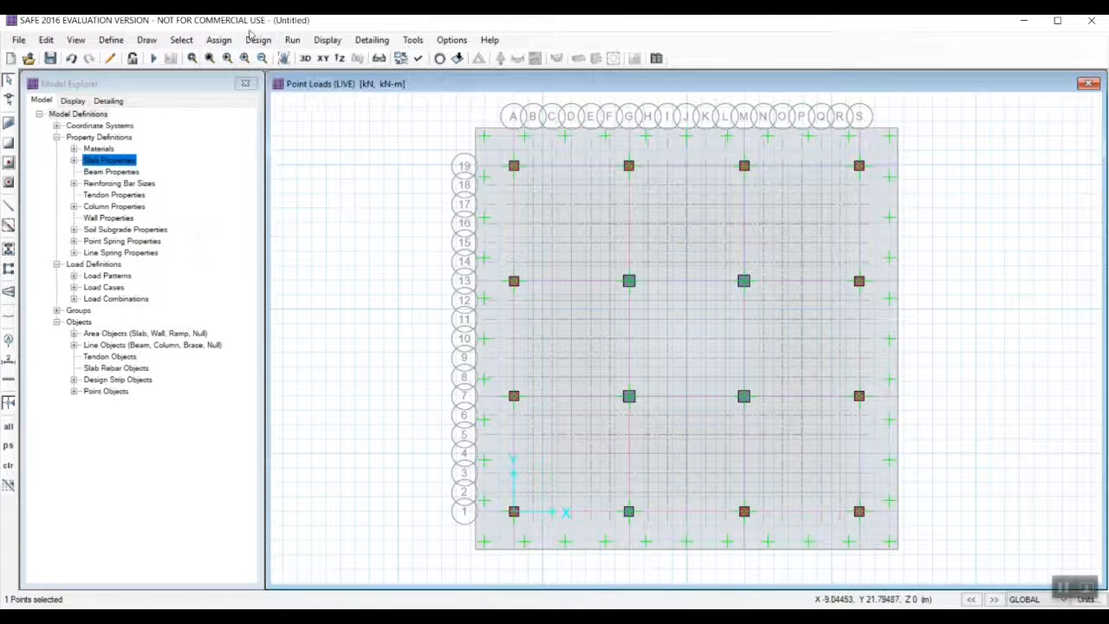
{"action": "left_click", "coordinate": [218, 40]}
{"action": "mouse_move", "coordinate": [247, 176]}
{"action": "left_click", "coordinate": [458, 247]}
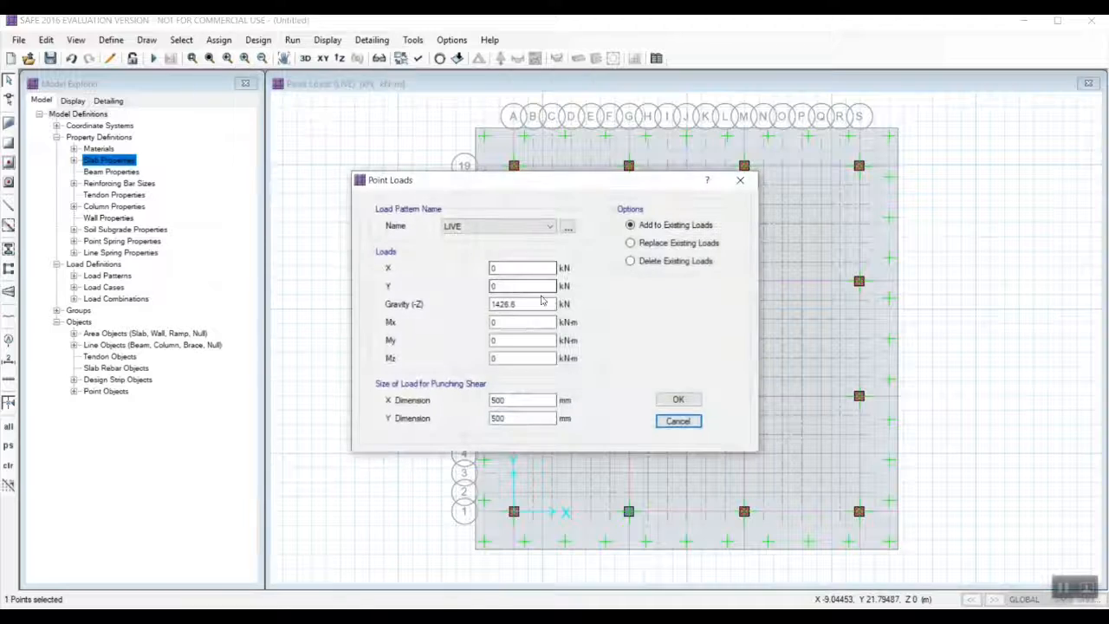
{"action": "left_click_drag", "start_coordinate": [534, 303], "coordinate": [470, 298]}
{"action": "left_click", "coordinate": [478, 227]}
{"action": "left_click", "coordinate": [477, 241]}
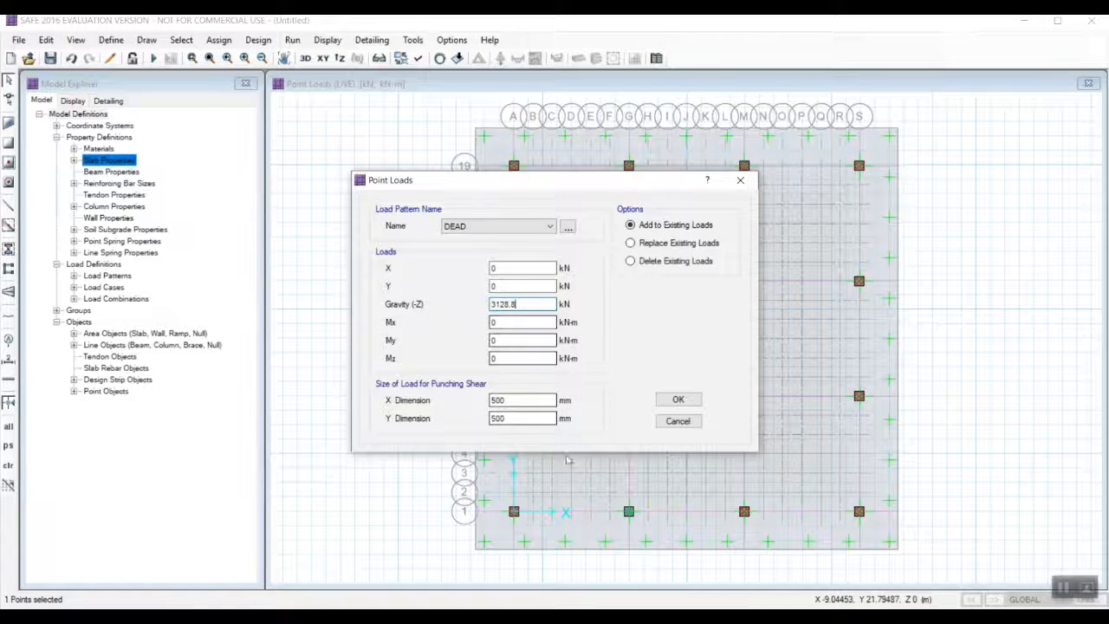
{"action": "left_click", "coordinate": [675, 402]}
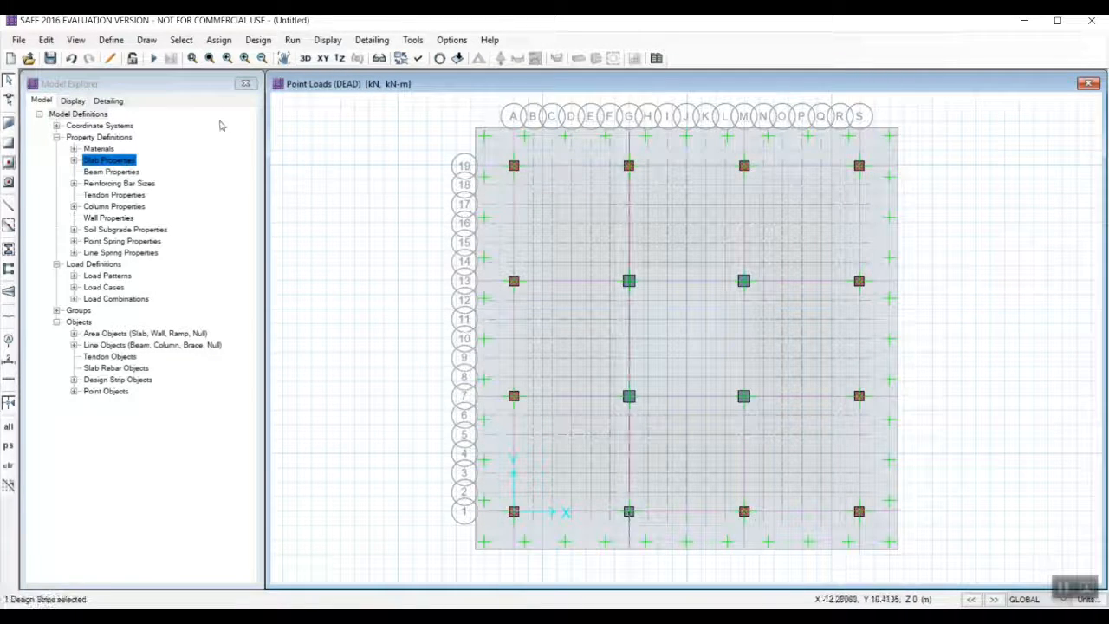
Add a DEAD gravity point load of 3302.7 kN to the column point at grid G-1.
{"action": "left_click", "coordinate": [218, 40]}
{"action": "mouse_move", "coordinate": [286, 176]}
{"action": "left_click", "coordinate": [459, 192]}
{"action": "left_click_drag", "start_coordinate": [519, 304], "coordinate": [431, 302]}
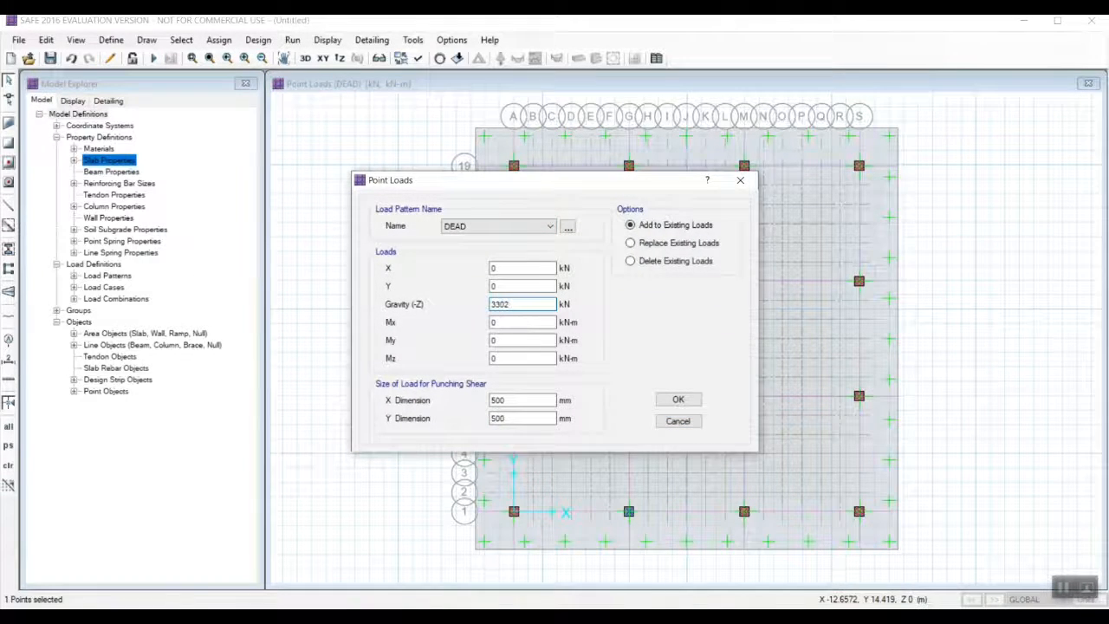
{"action": "type", "text": "3302.7"}
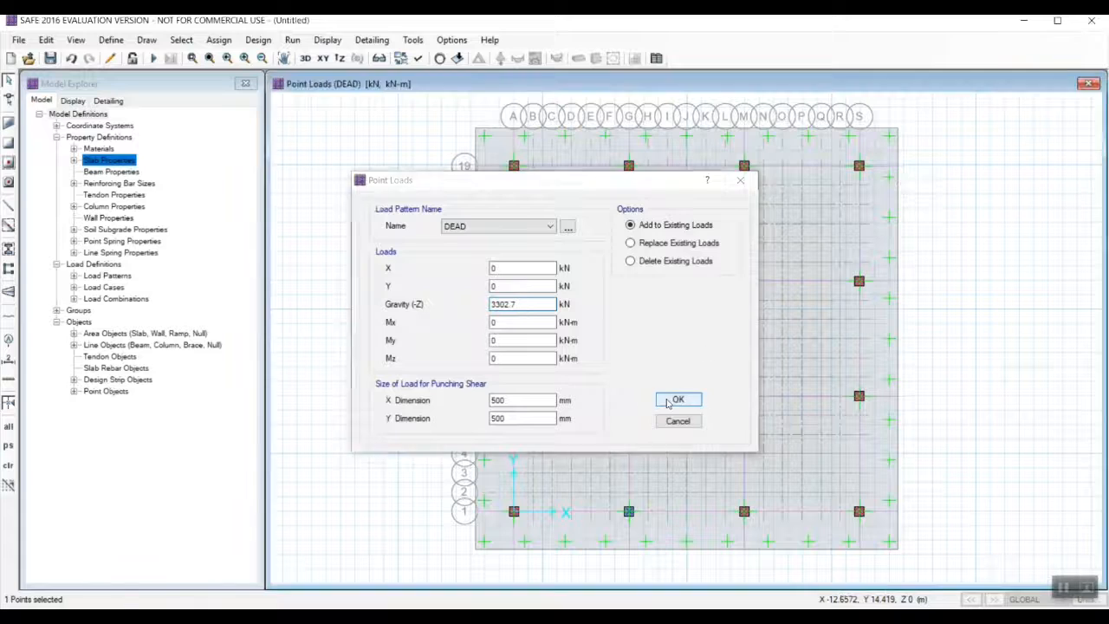
{"action": "left_click", "coordinate": [676, 398]}
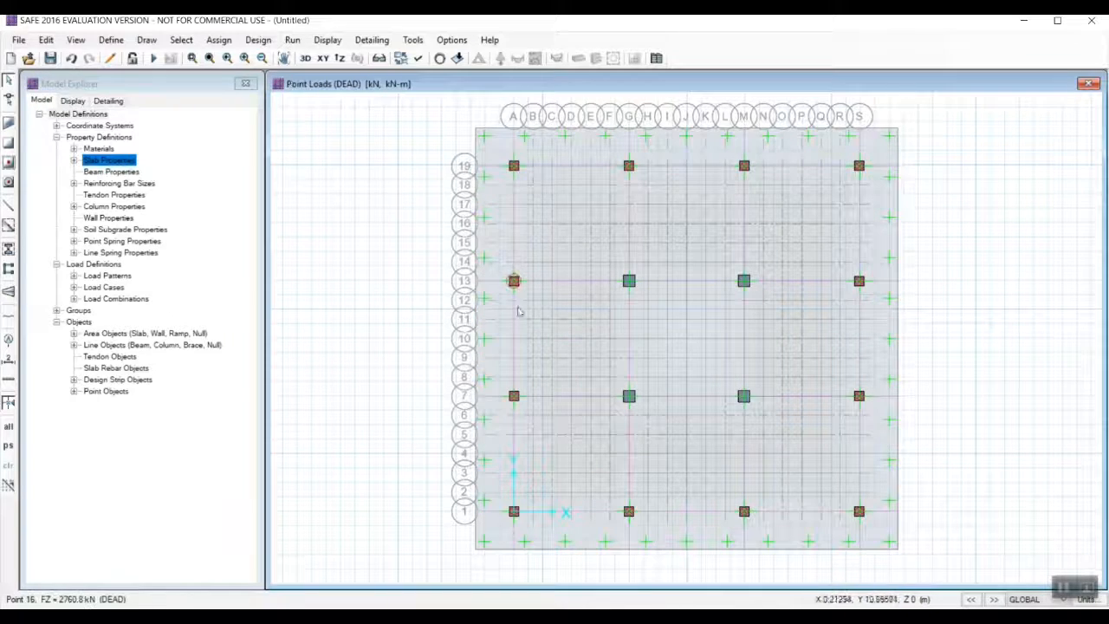
{"action": "left_click", "coordinate": [629, 509]}
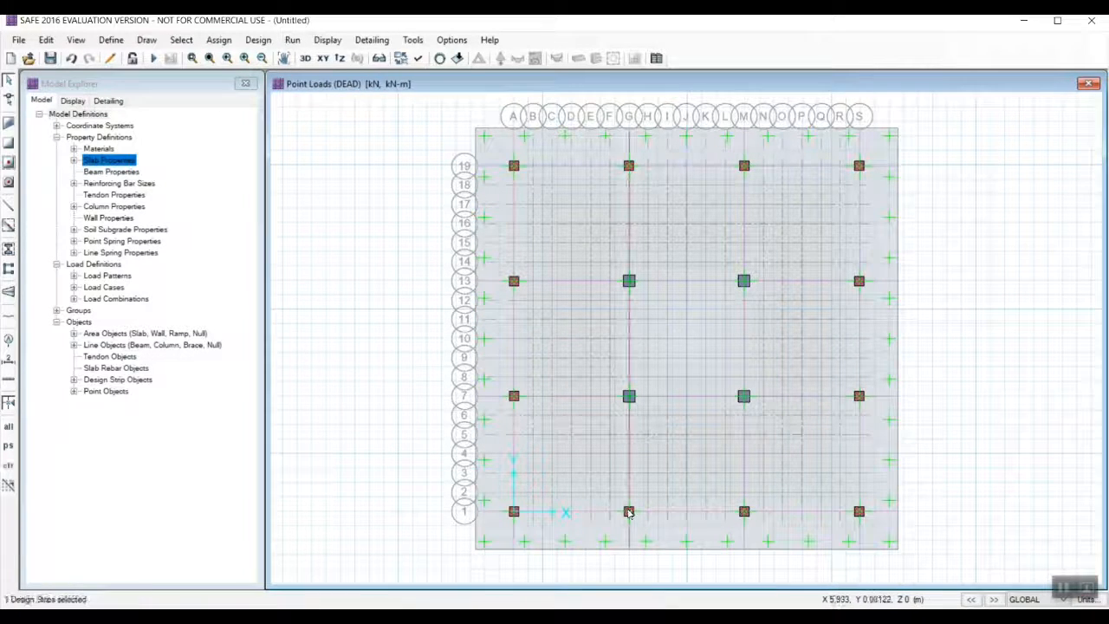
{"action": "left_click", "coordinate": [631, 517]}
{"action": "left_click", "coordinate": [630, 514]}
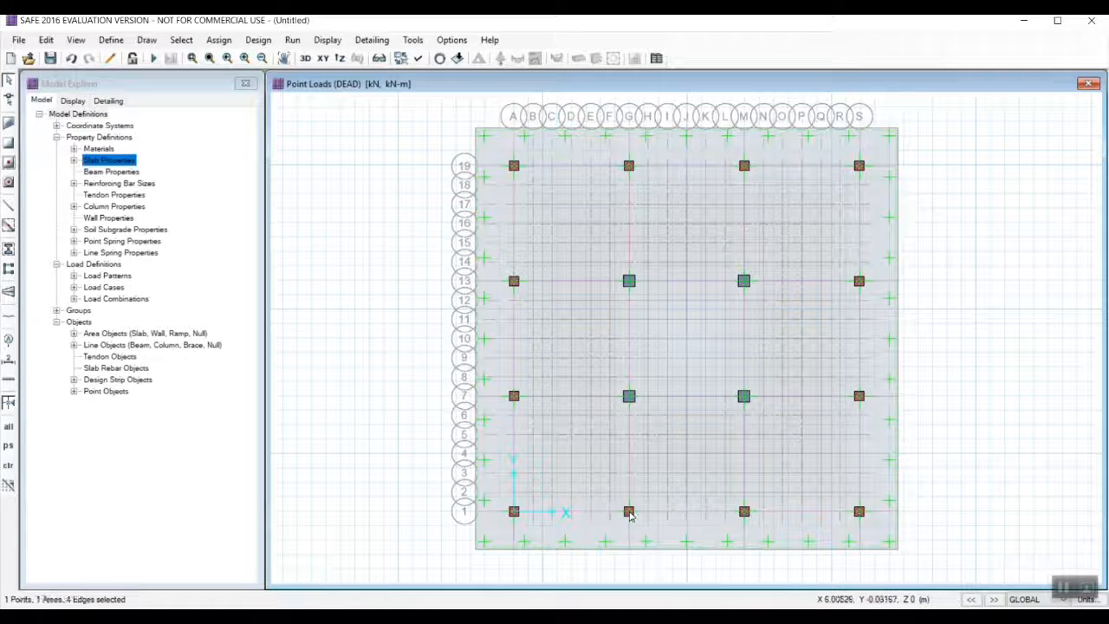
{"action": "left_click", "coordinate": [629, 514]}
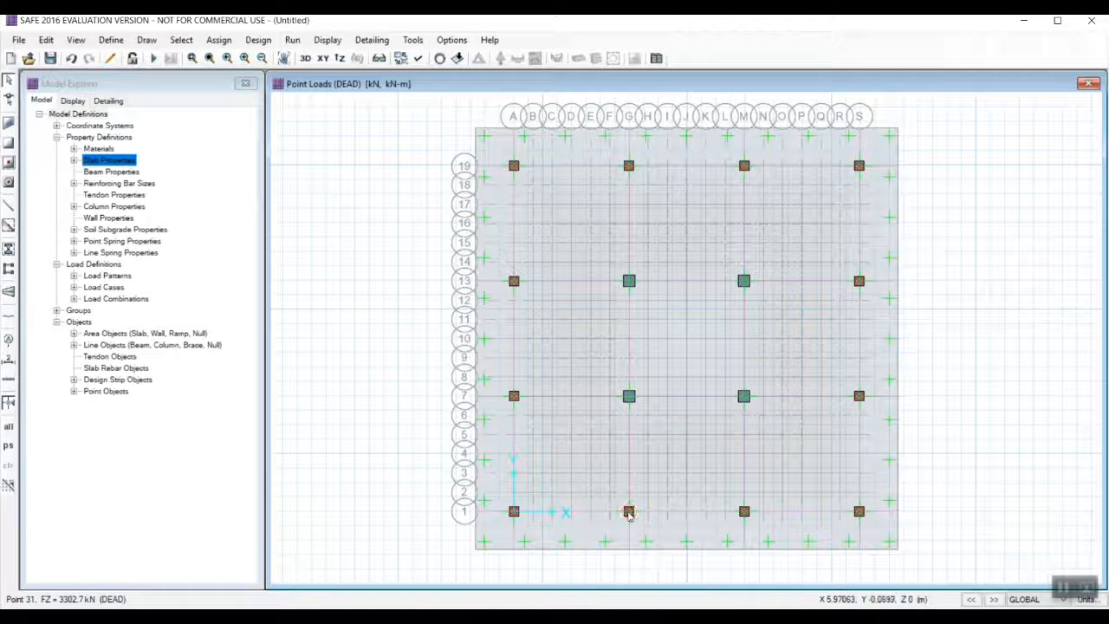
Add a LIVE gravity point load of 1534.4 kN to the column point at grid G-1.
{"action": "left_click", "coordinate": [629, 511]}
{"action": "left_click", "coordinate": [219, 40]}
{"action": "mouse_move", "coordinate": [251, 177]}
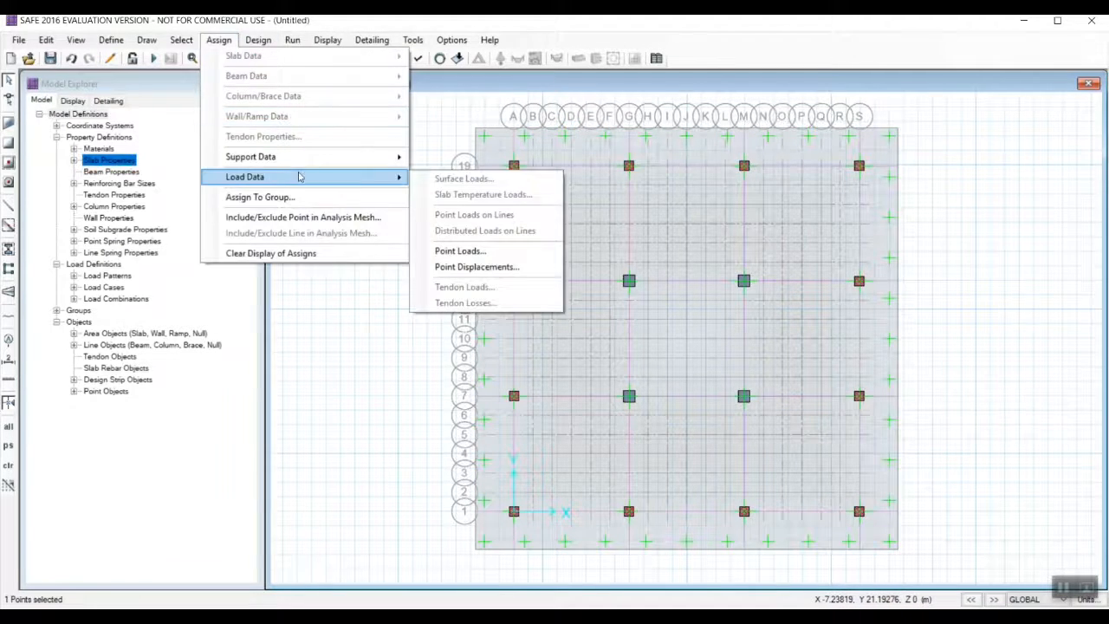
{"action": "left_click", "coordinate": [466, 252]}
{"action": "left_click", "coordinate": [500, 226]}
{"action": "left_click", "coordinate": [485, 249]}
{"action": "left_click_drag", "start_coordinate": [531, 304], "coordinate": [457, 303]}
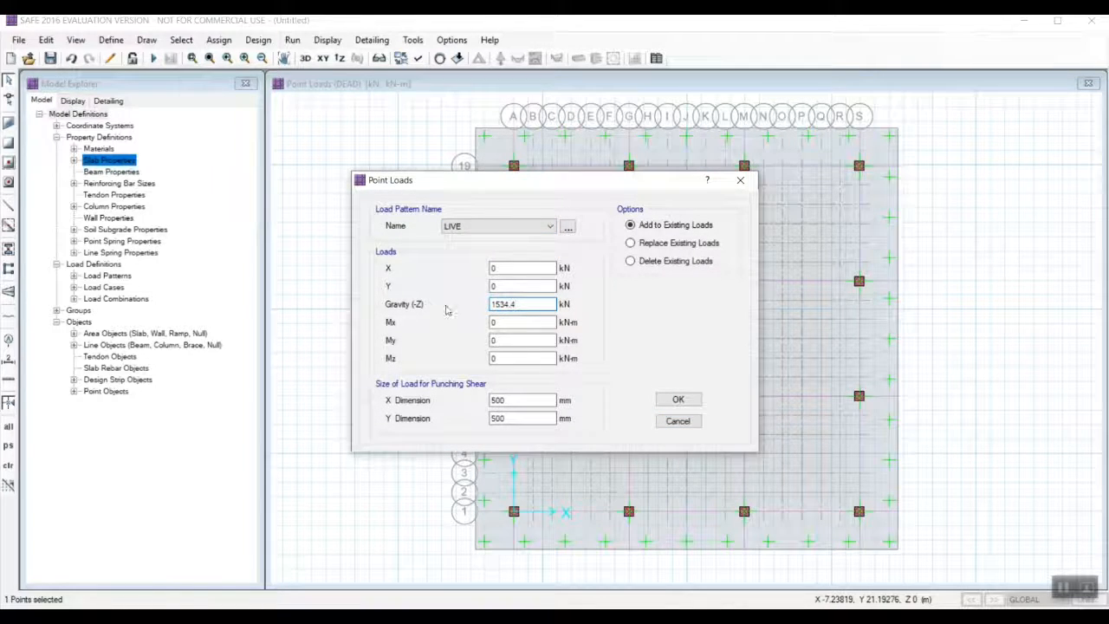
{"action": "left_click", "coordinate": [674, 398]}
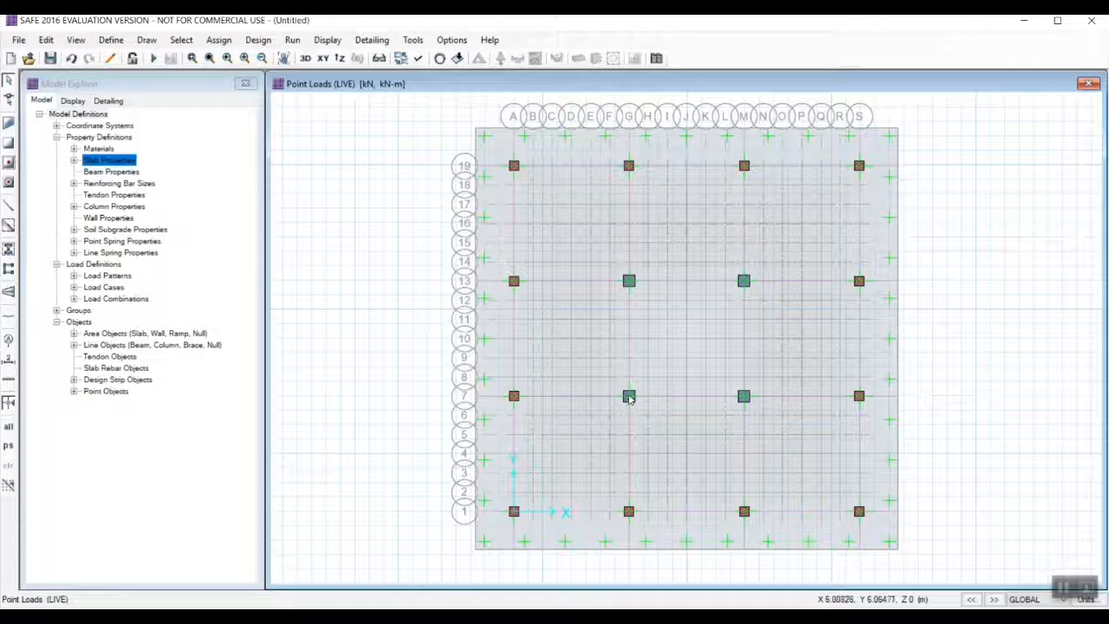
Add a DEAD gravity point load of 4977.2 kN with a 600 x 600 mm load size to the column point at grid G-13.
{"action": "left_click", "coordinate": [629, 281]}
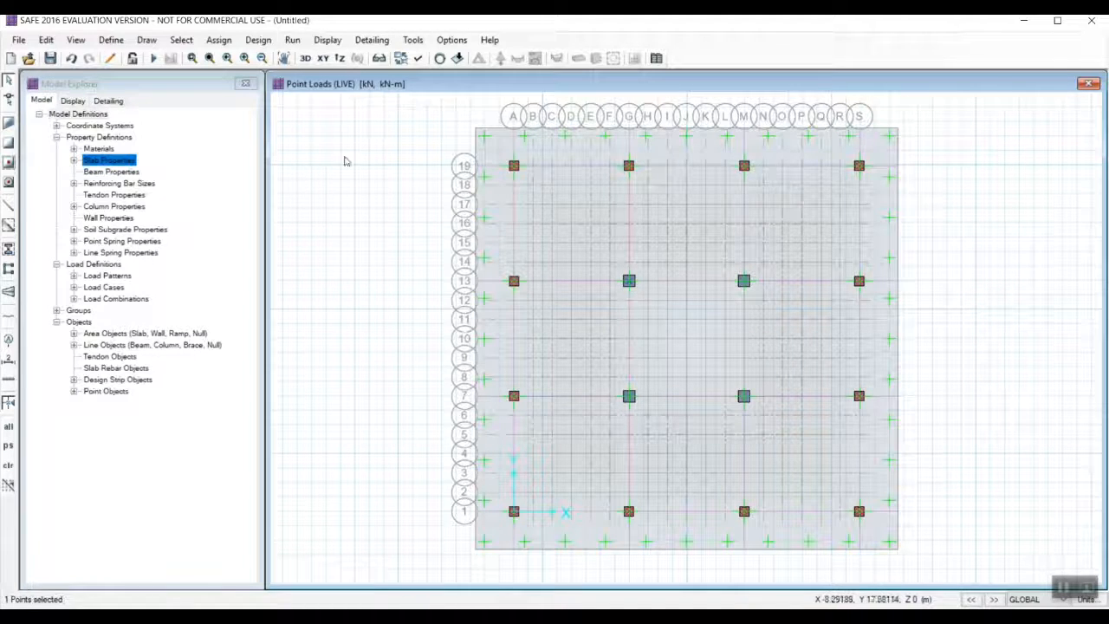
{"action": "left_click", "coordinate": [219, 40]}
{"action": "mouse_move", "coordinate": [252, 177]}
{"action": "left_click", "coordinate": [520, 248]}
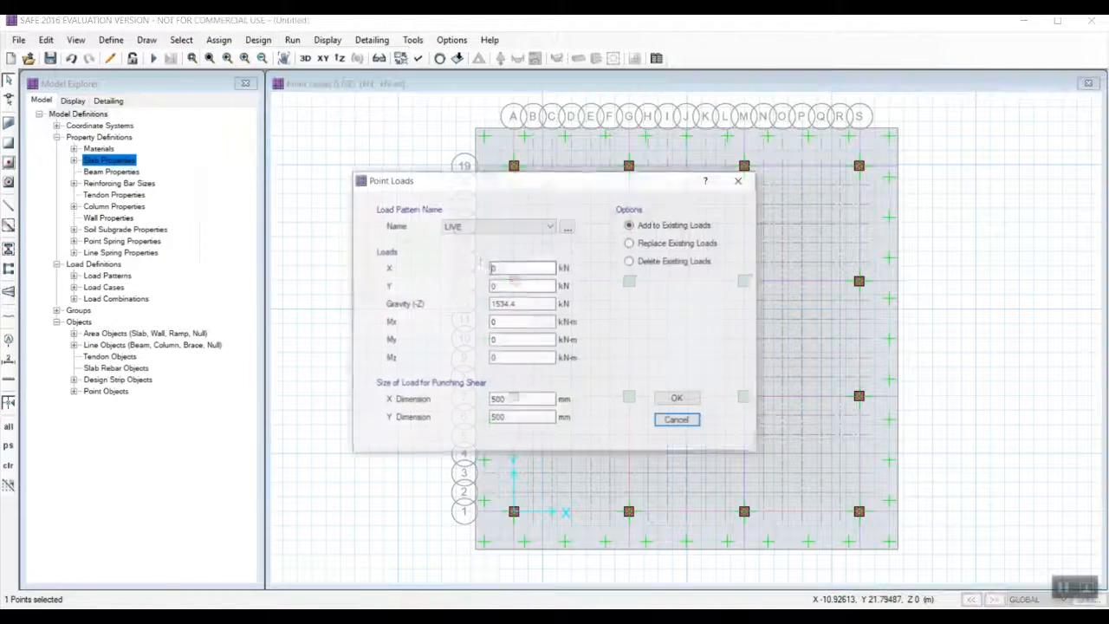
{"action": "left_click", "coordinate": [515, 399]}
{"action": "double_click", "coordinate": [515, 399]}
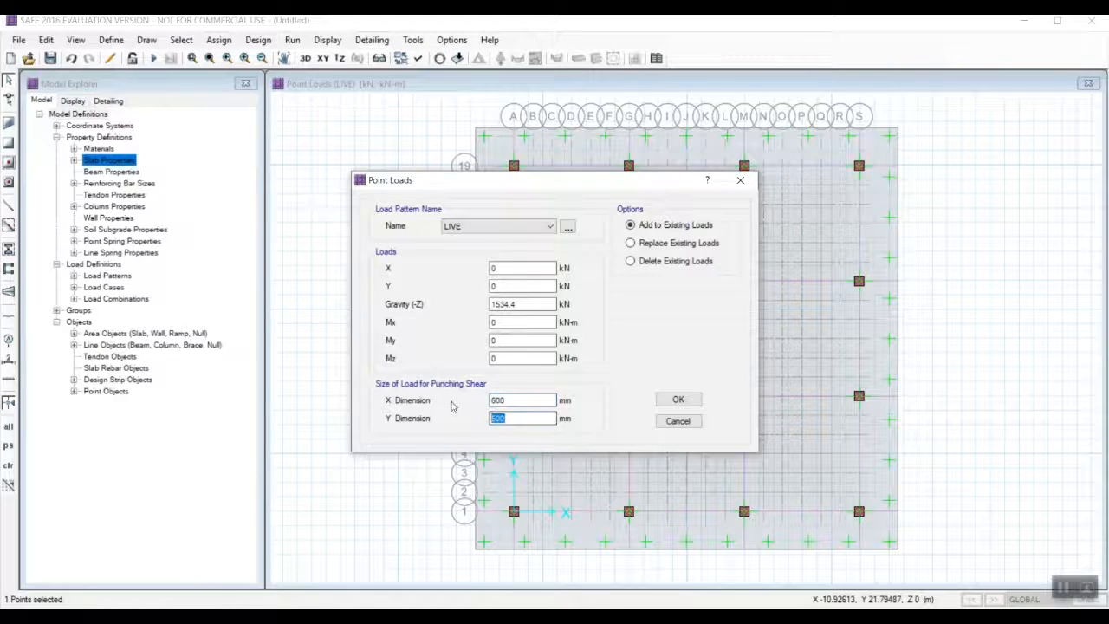
{"action": "left_click", "coordinate": [509, 227]}
{"action": "left_click", "coordinate": [495, 238]}
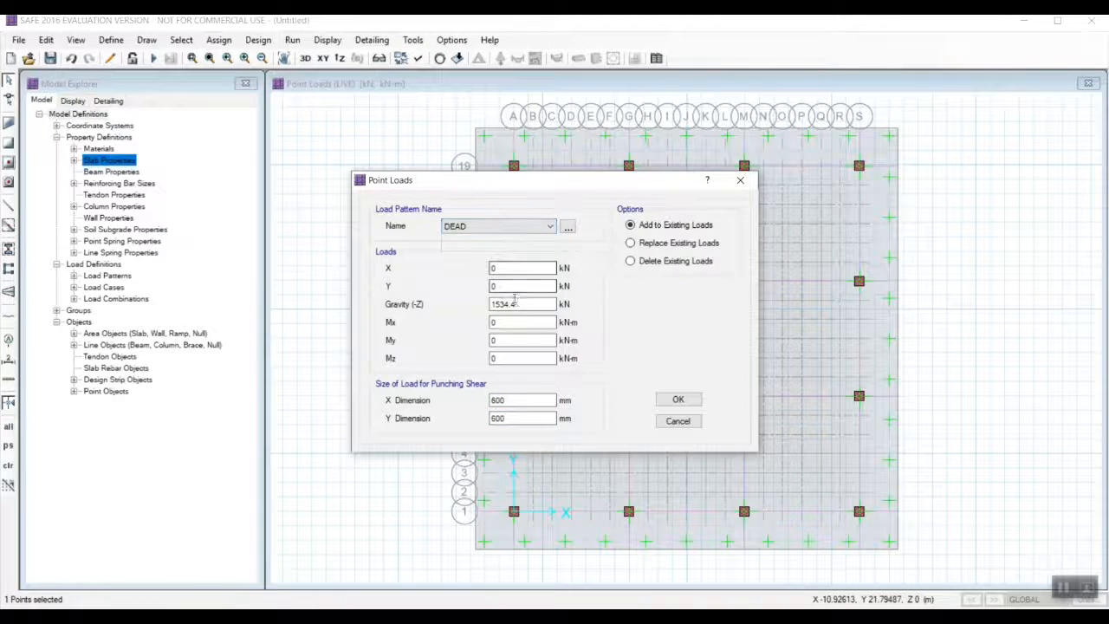
{"action": "left_click_drag", "start_coordinate": [534, 304], "coordinate": [413, 303]}
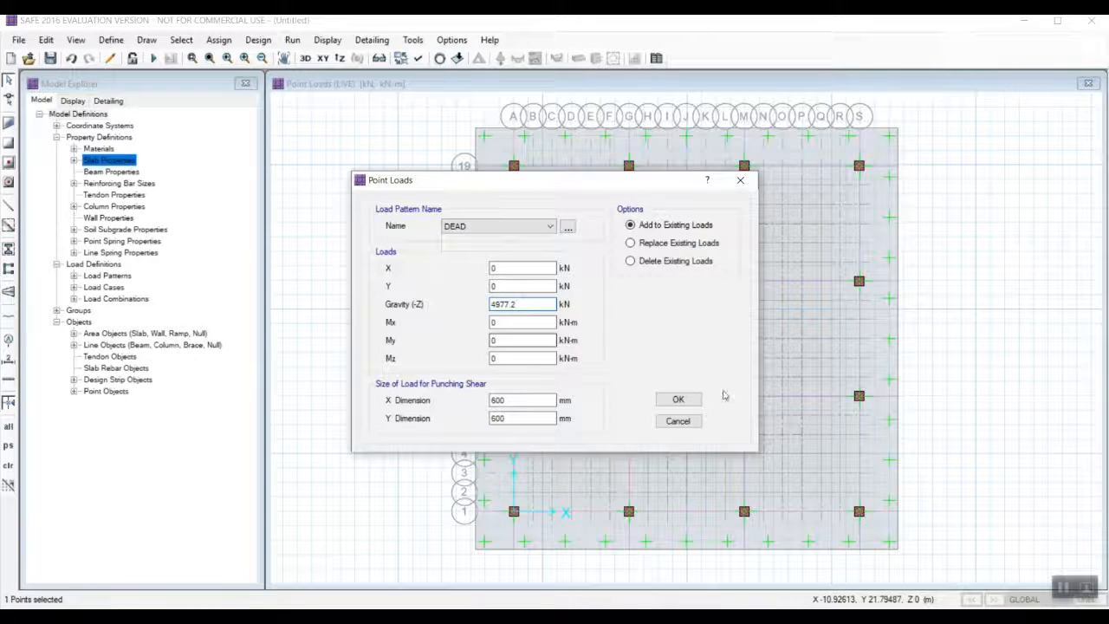
{"action": "left_click", "coordinate": [678, 398]}
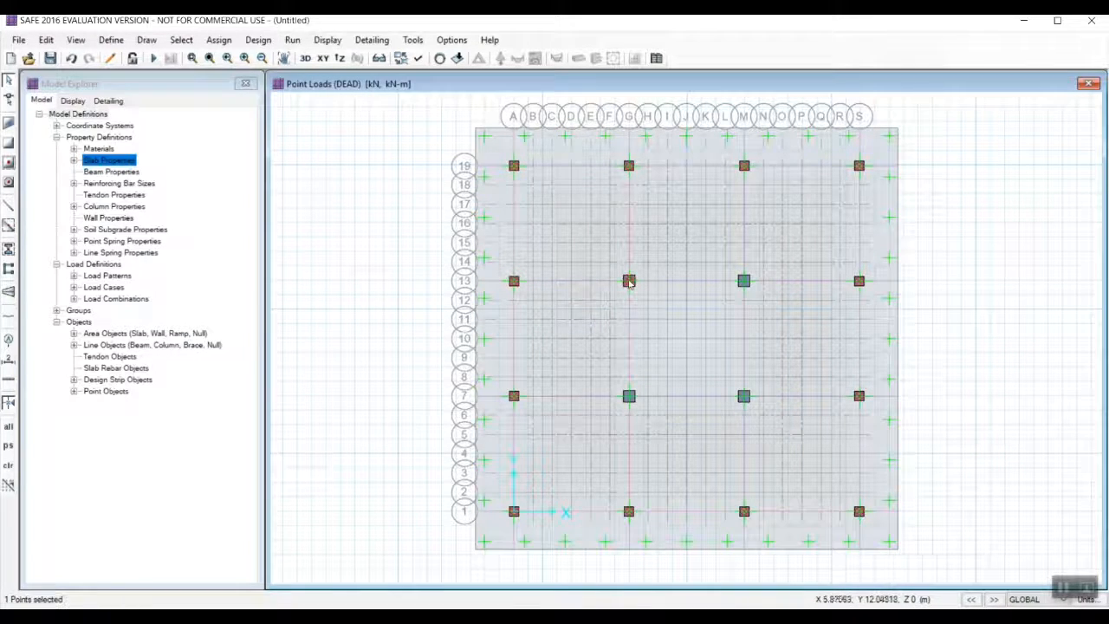
Add a LIVE gravity point load of 2579 kN to the column point at grid G-13.
{"action": "left_click", "coordinate": [218, 39]}
{"action": "mouse_move", "coordinate": [246, 173]}
{"action": "left_click", "coordinate": [458, 248]}
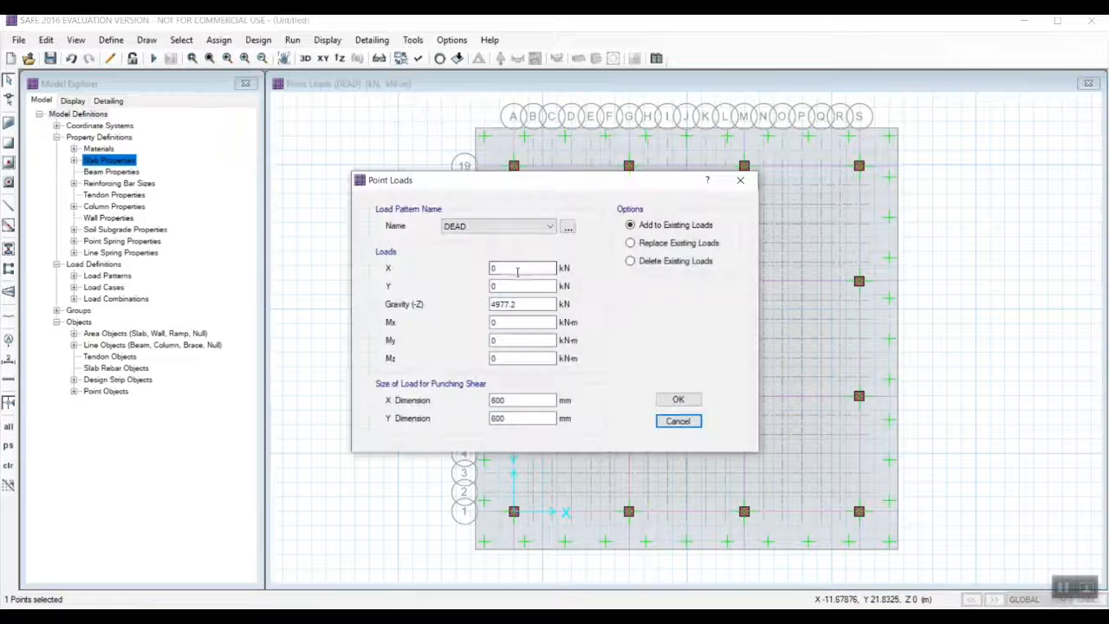
{"action": "left_click", "coordinate": [549, 226]}
{"action": "left_click", "coordinate": [459, 248]}
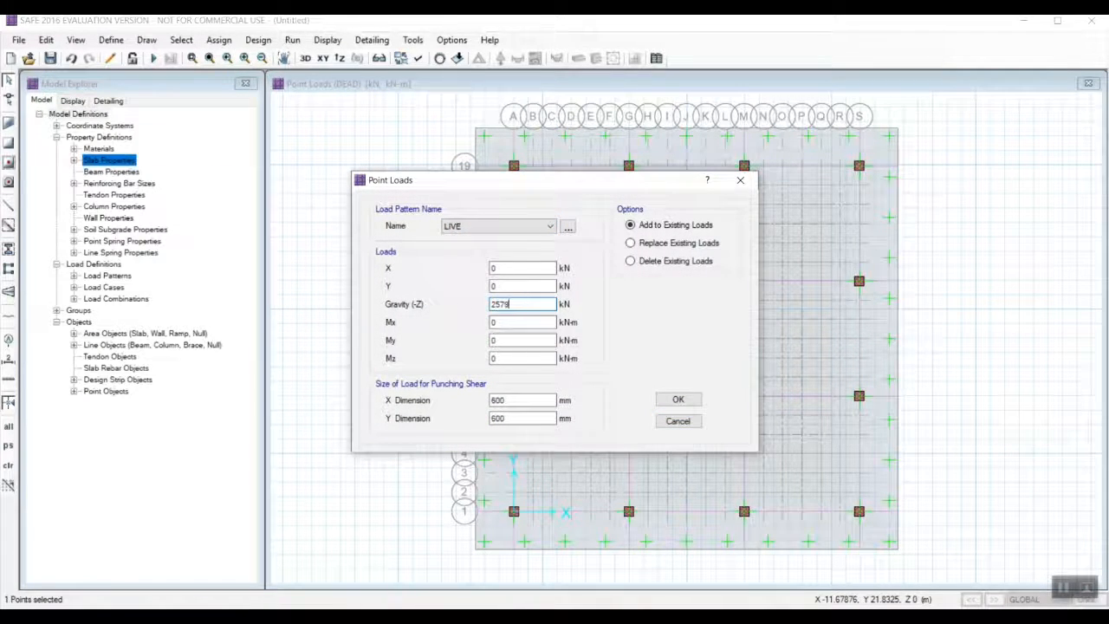
{"action": "left_click", "coordinate": [676, 398]}
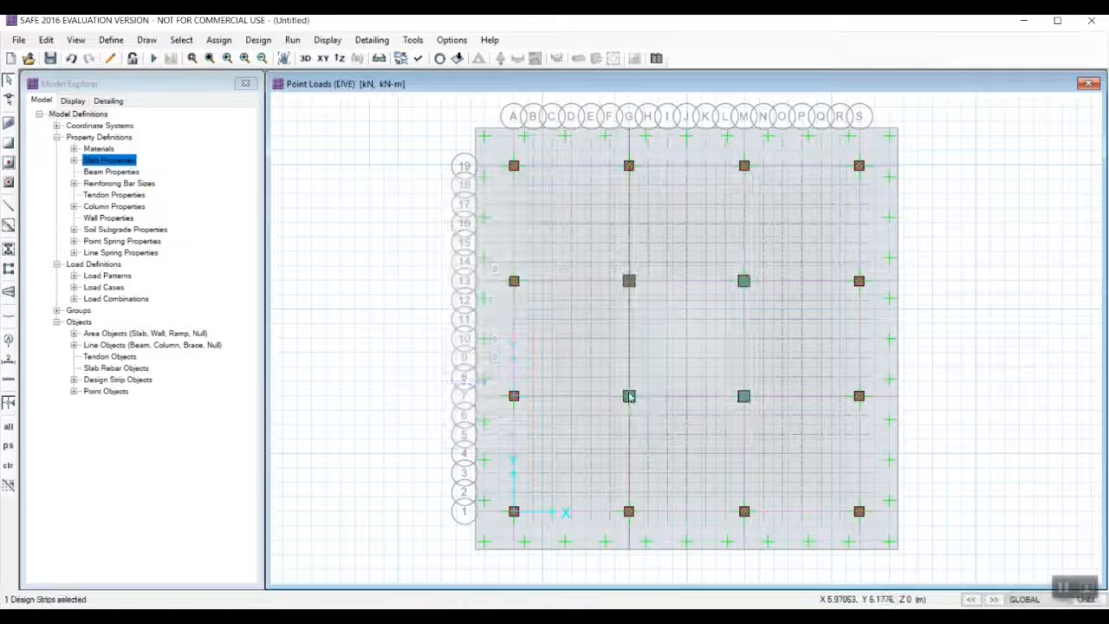
Add a DEAD gravity point load of 5414.9 kN to the column point at grid G-7.
{"action": "left_click", "coordinate": [627, 398]}
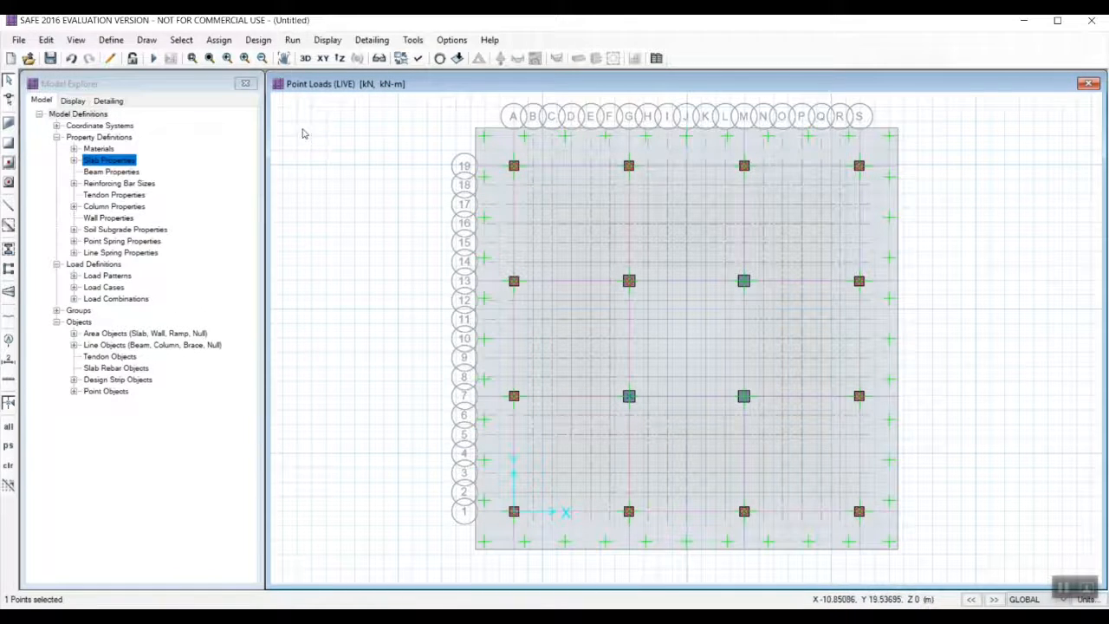
{"action": "left_click", "coordinate": [218, 40]}
{"action": "mouse_move", "coordinate": [247, 177]}
{"action": "left_click", "coordinate": [448, 251]}
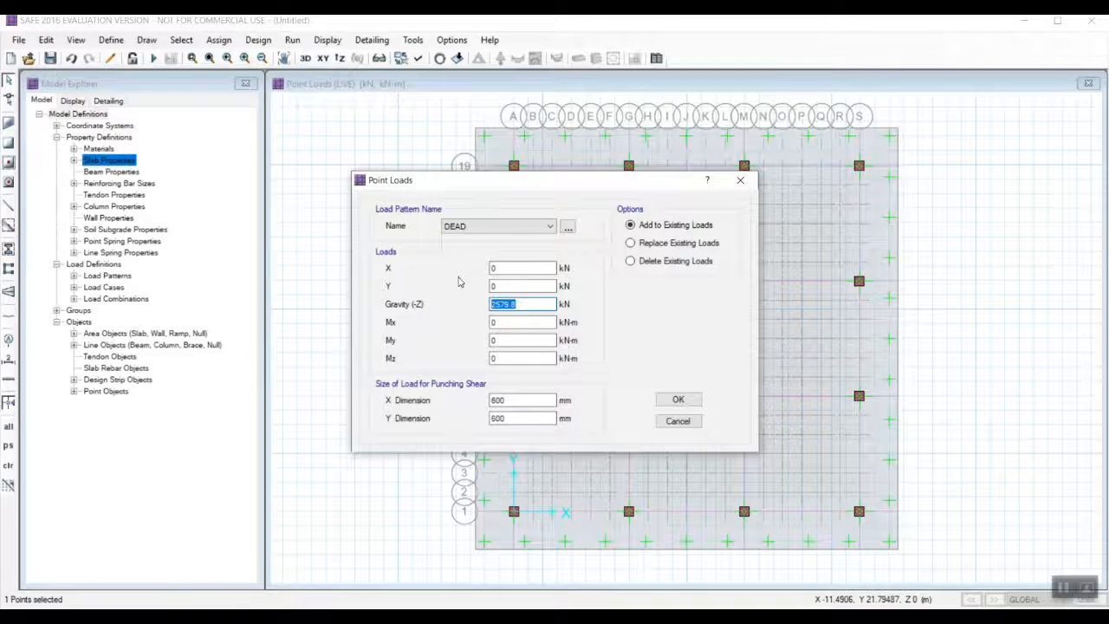
{"action": "left_click", "coordinate": [676, 399]}
Add a LIVE gravity point load of 2797 kN to the column point at grid G-7.
{"action": "left_click", "coordinate": [218, 40]}
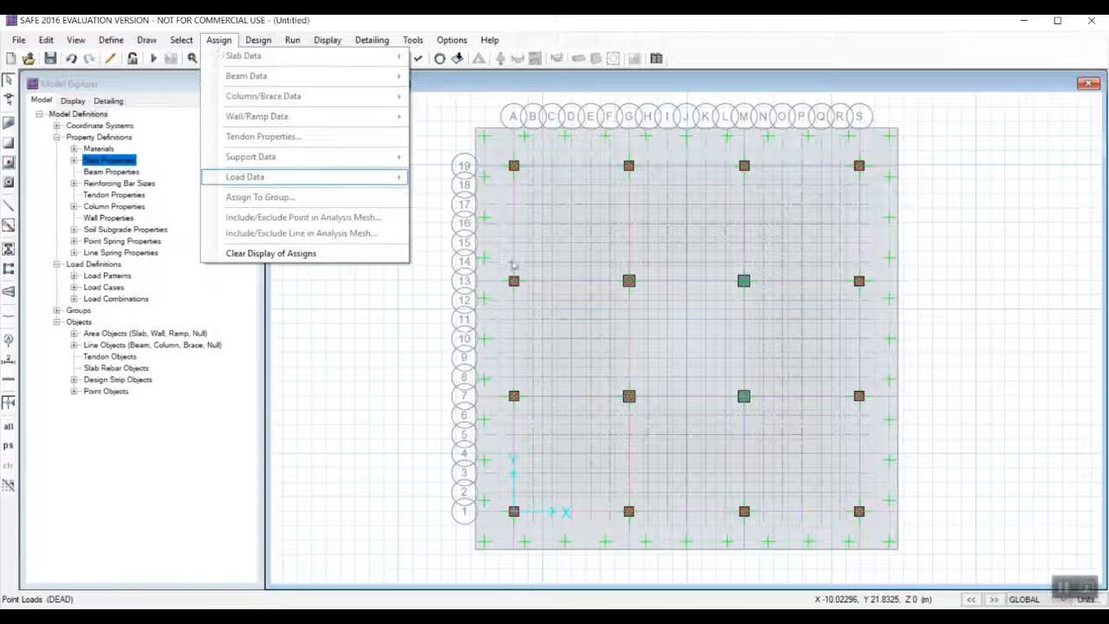
{"action": "left_click", "coordinate": [630, 397]}
{"action": "left_click", "coordinate": [218, 40]}
{"action": "left_click", "coordinate": [245, 176]}
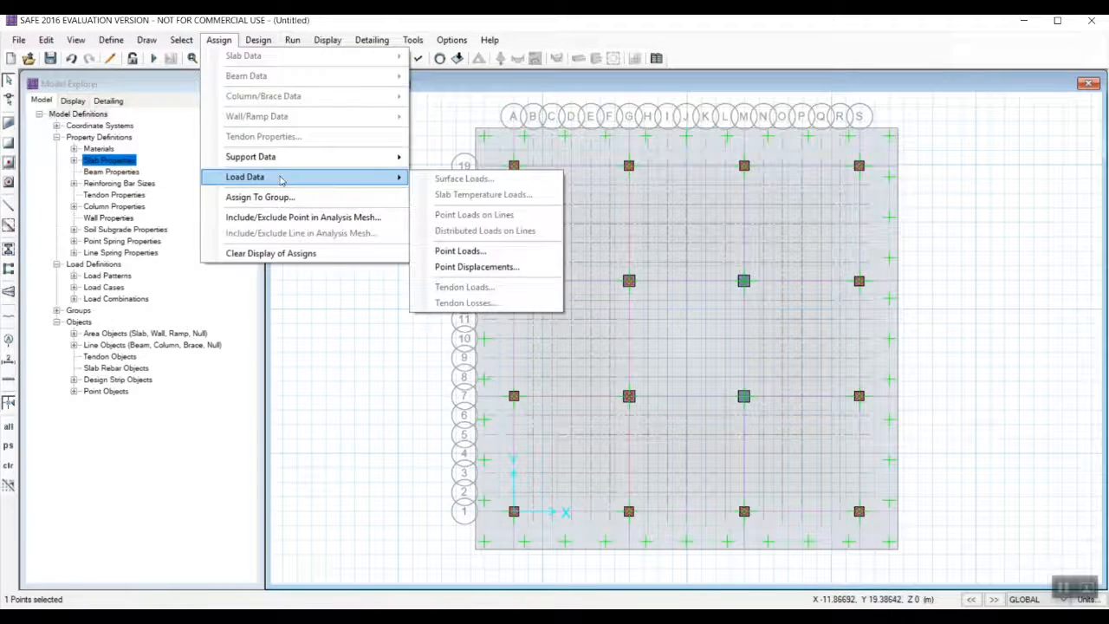
{"action": "left_click", "coordinate": [504, 257]}
{"action": "left_click", "coordinate": [498, 227]}
{"action": "left_click", "coordinate": [476, 252]}
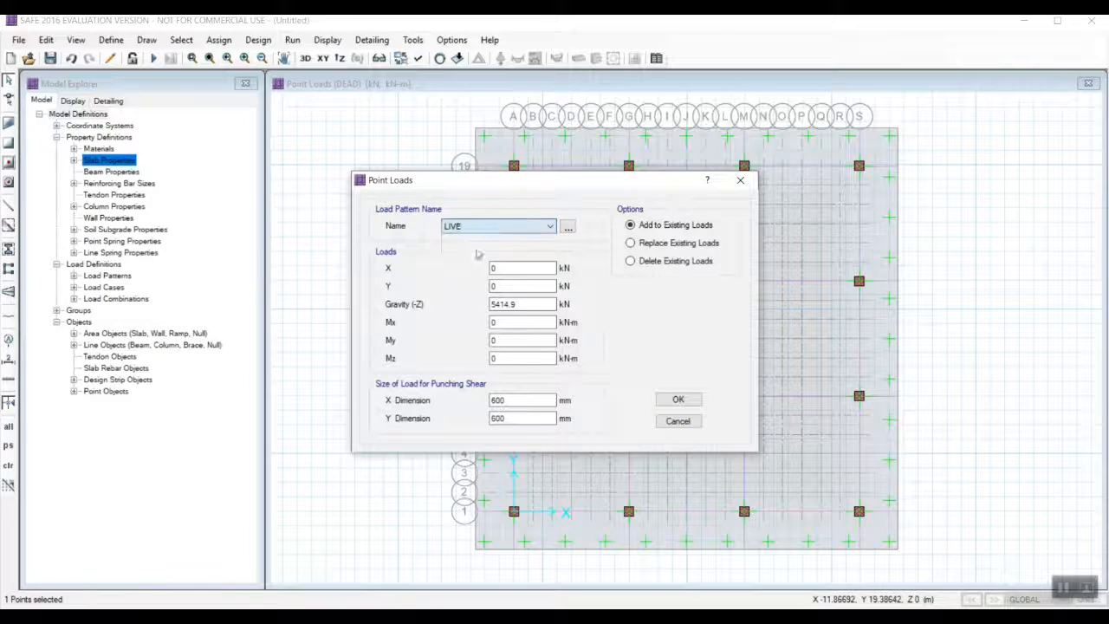
{"action": "left_click_drag", "start_coordinate": [522, 305], "coordinate": [477, 301]}
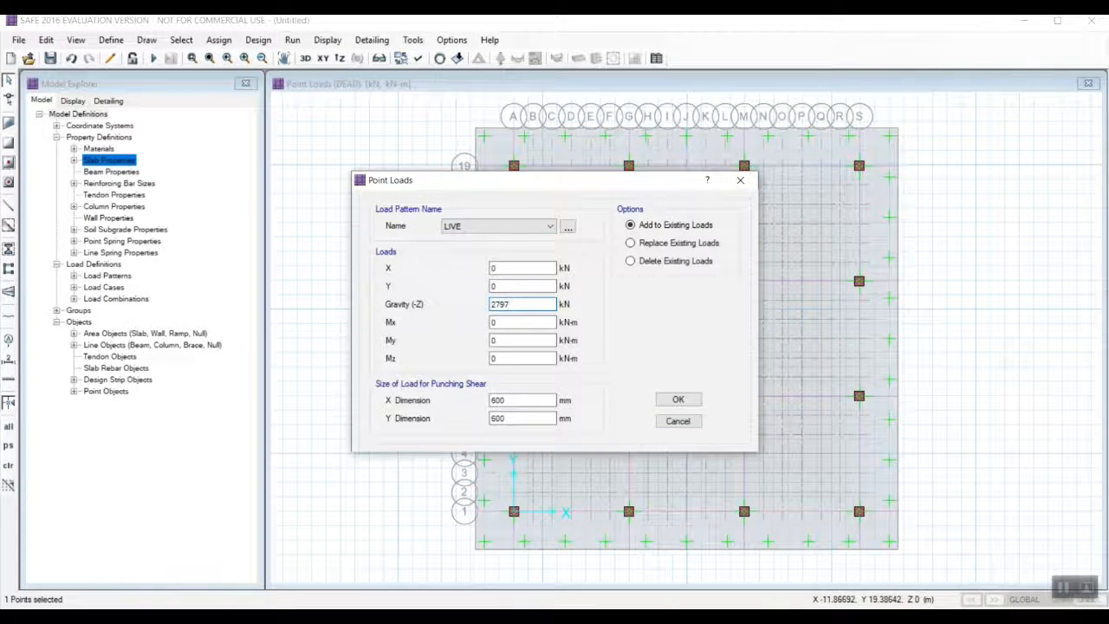
{"action": "left_click", "coordinate": [677, 400]}
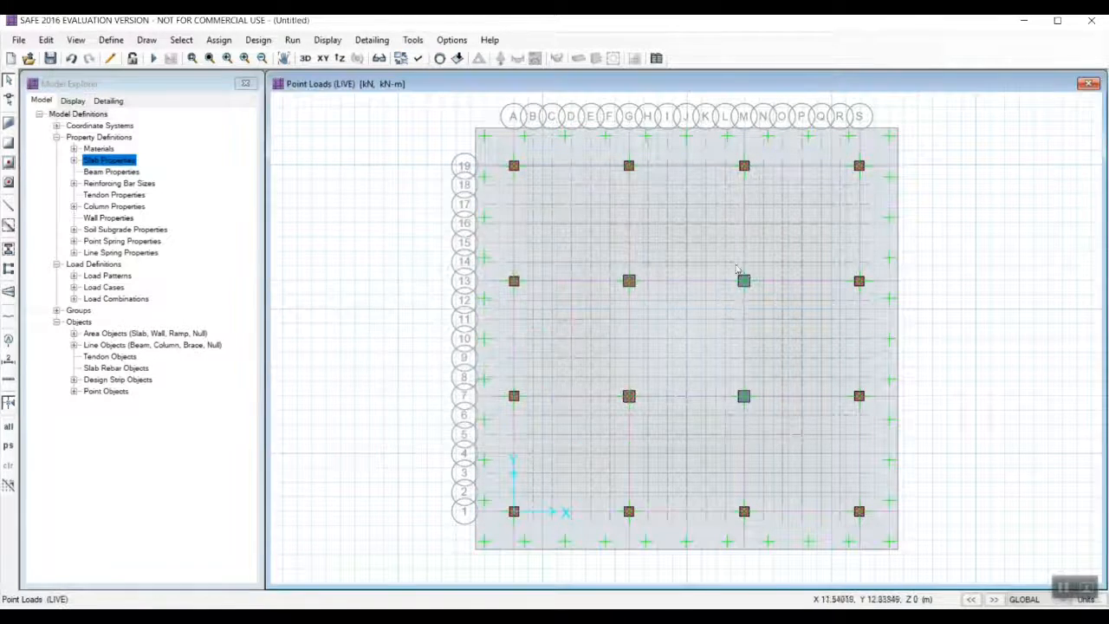
Add a DEAD gravity point load of 5191.3 kN to the column point at grid M-13.
{"action": "left_click", "coordinate": [743, 282]}
{"action": "left_click", "coordinate": [218, 40]}
{"action": "left_click", "coordinate": [245, 177]}
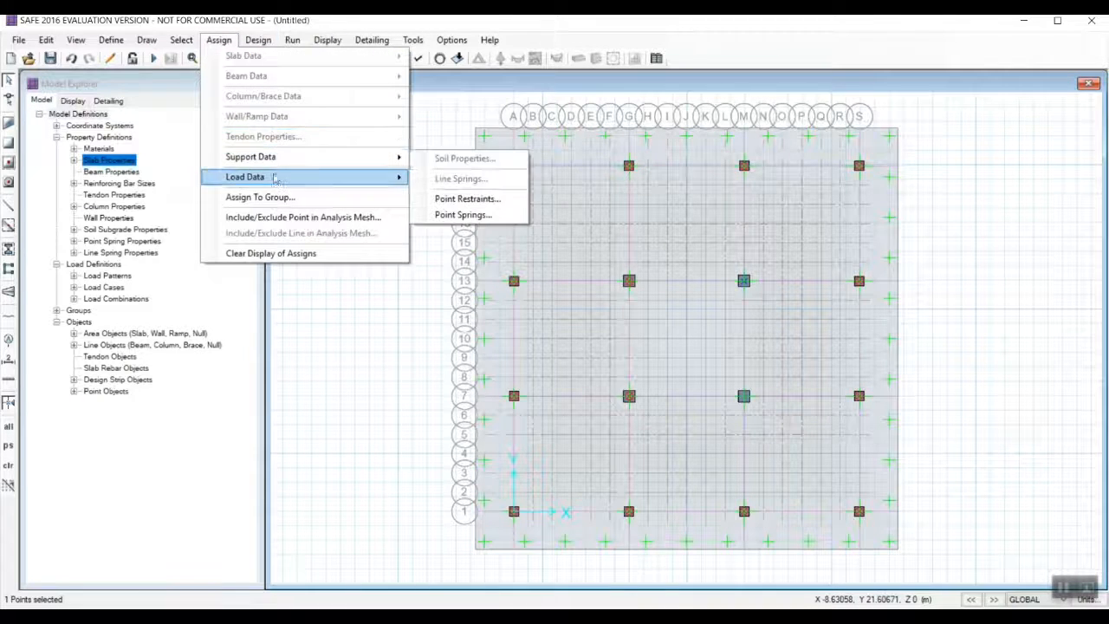
{"action": "left_click", "coordinate": [438, 250]}
{"action": "left_click", "coordinate": [498, 227]}
{"action": "left_click", "coordinate": [476, 240]}
{"action": "left_click_drag", "start_coordinate": [523, 304], "coordinate": [462, 312]}
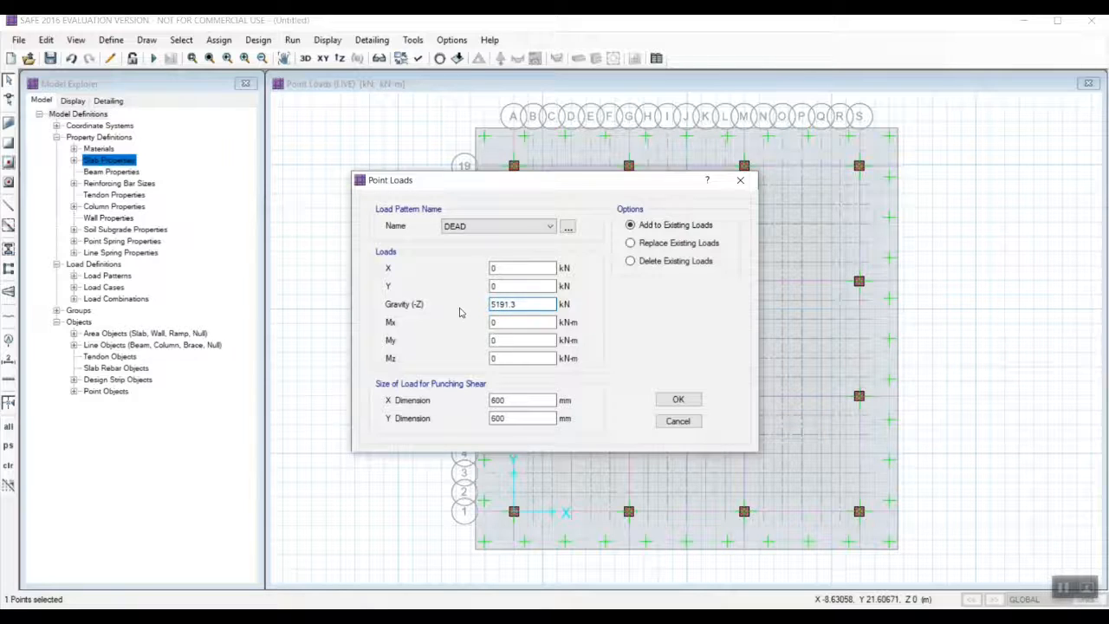
{"action": "left_click", "coordinate": [686, 401]}
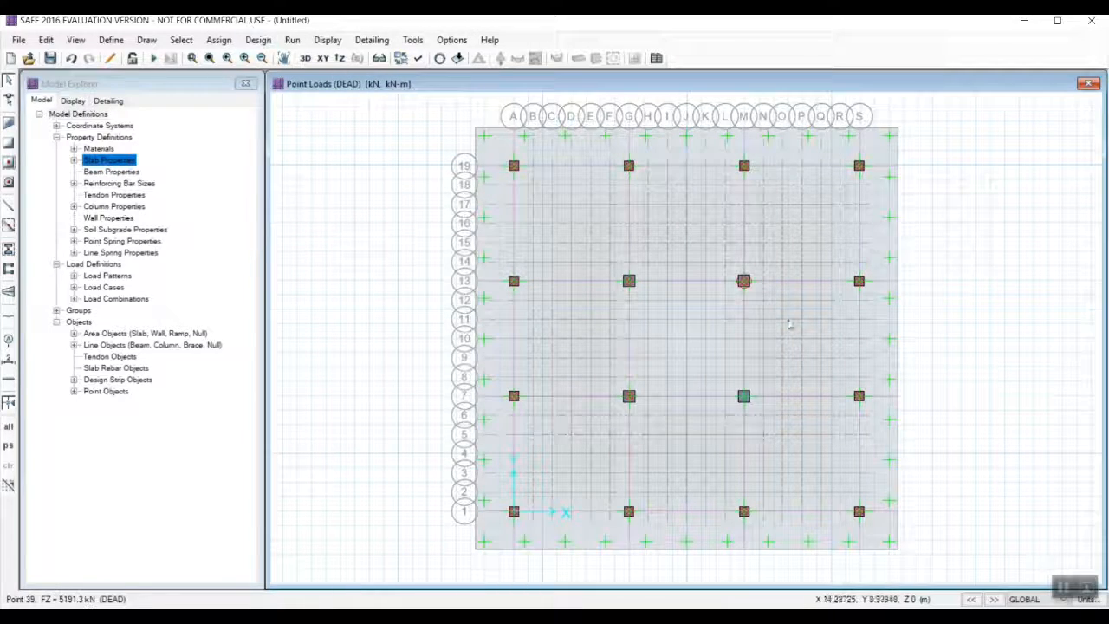
Add a LIVE gravity point load of 2709.1 kN to the column point at grid M-13.
{"action": "left_click", "coordinate": [743, 281]}
{"action": "left_click", "coordinate": [219, 40]}
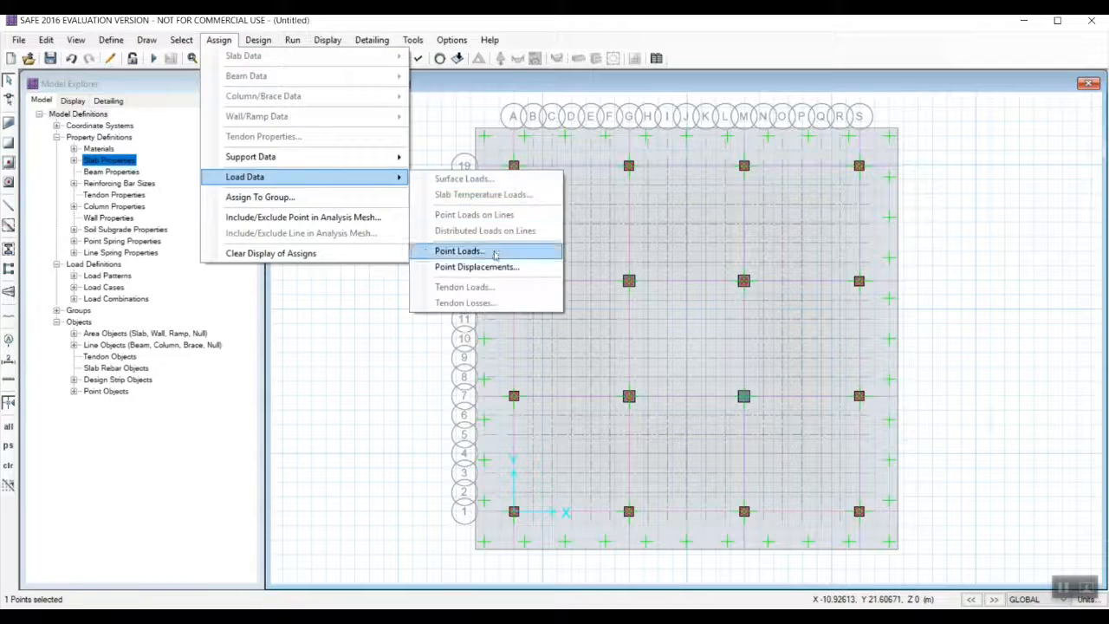
{"action": "left_click", "coordinate": [489, 251]}
{"action": "left_click", "coordinate": [507, 226]}
{"action": "left_click", "coordinate": [494, 245]}
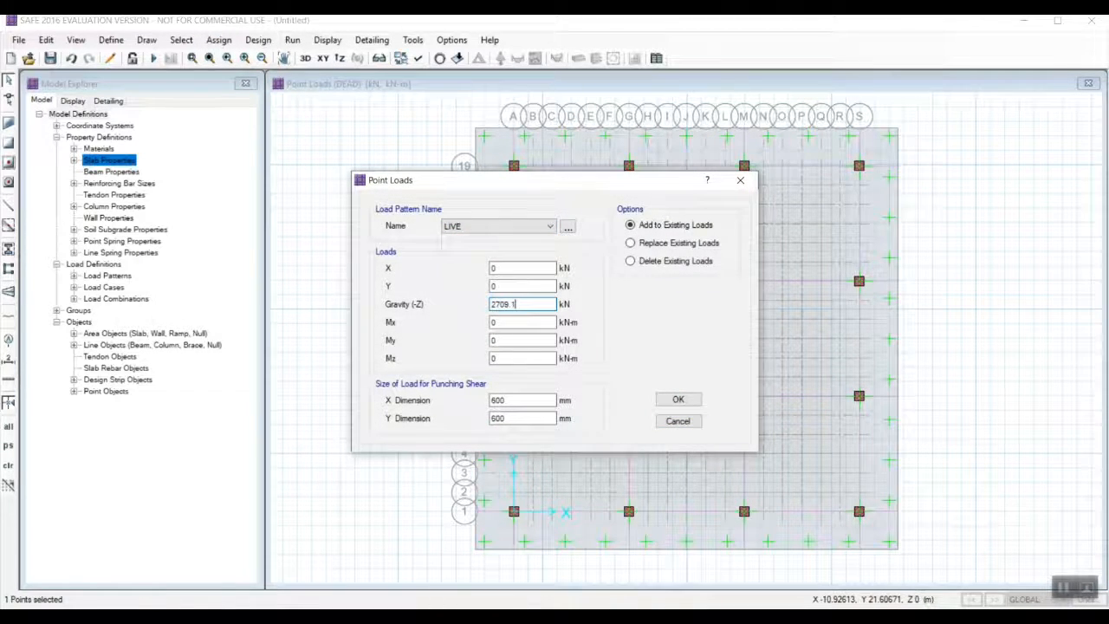
{"action": "left_click", "coordinate": [678, 399]}
Add a DEAD gravity point load of 5159.6 kN to the column point at grid M-7.
{"action": "left_click", "coordinate": [218, 40]}
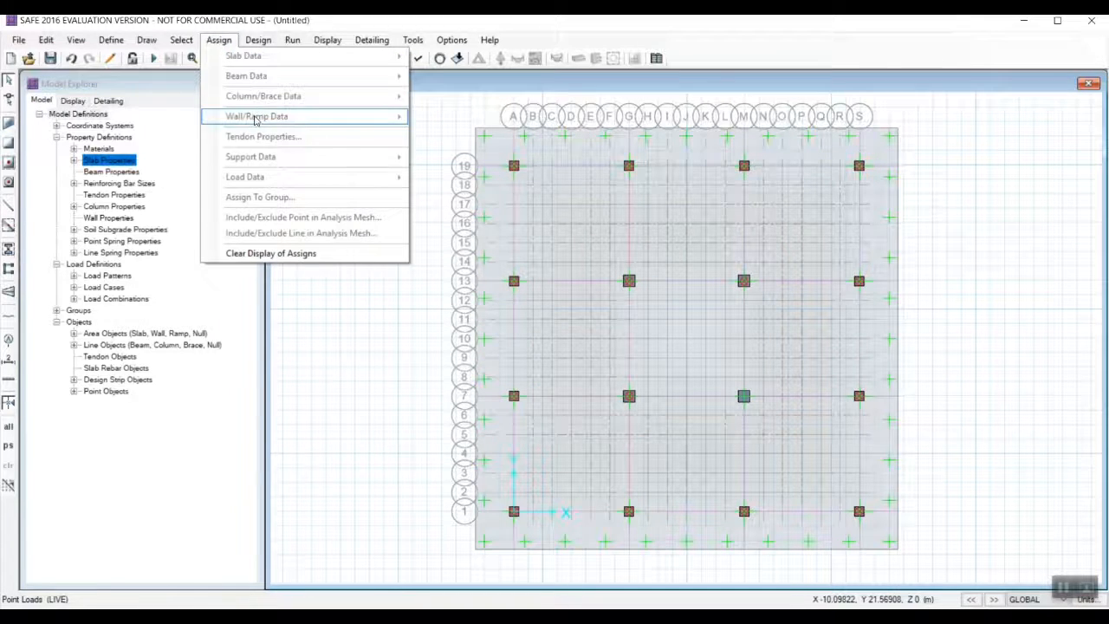
{"action": "left_click", "coordinate": [743, 396]}
{"action": "left_click", "coordinate": [218, 40]}
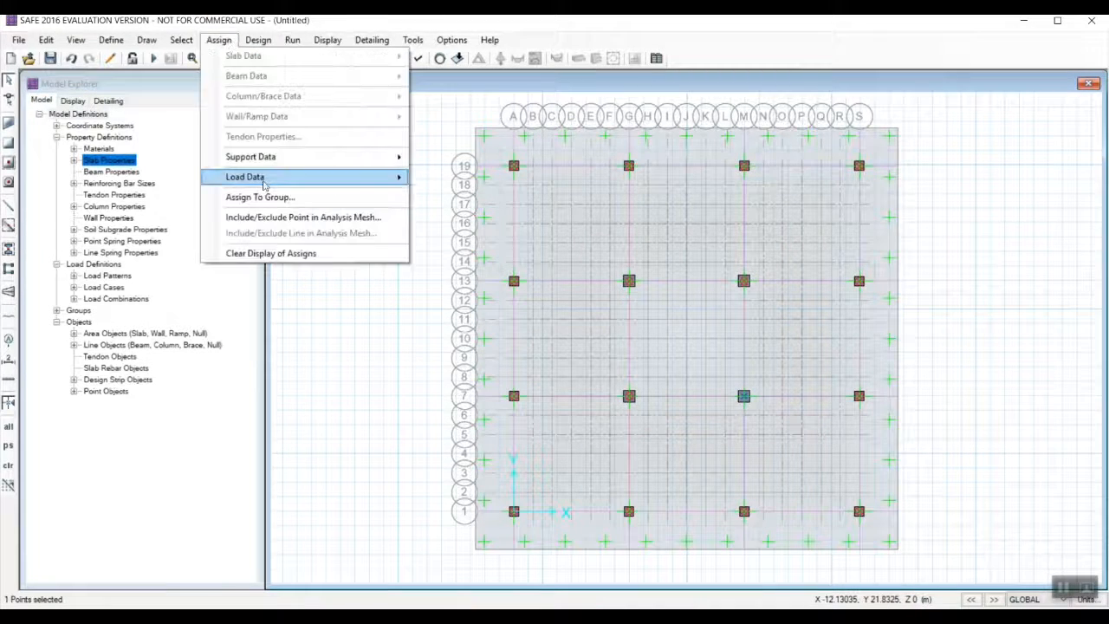
{"action": "mouse_move", "coordinate": [263, 180]}
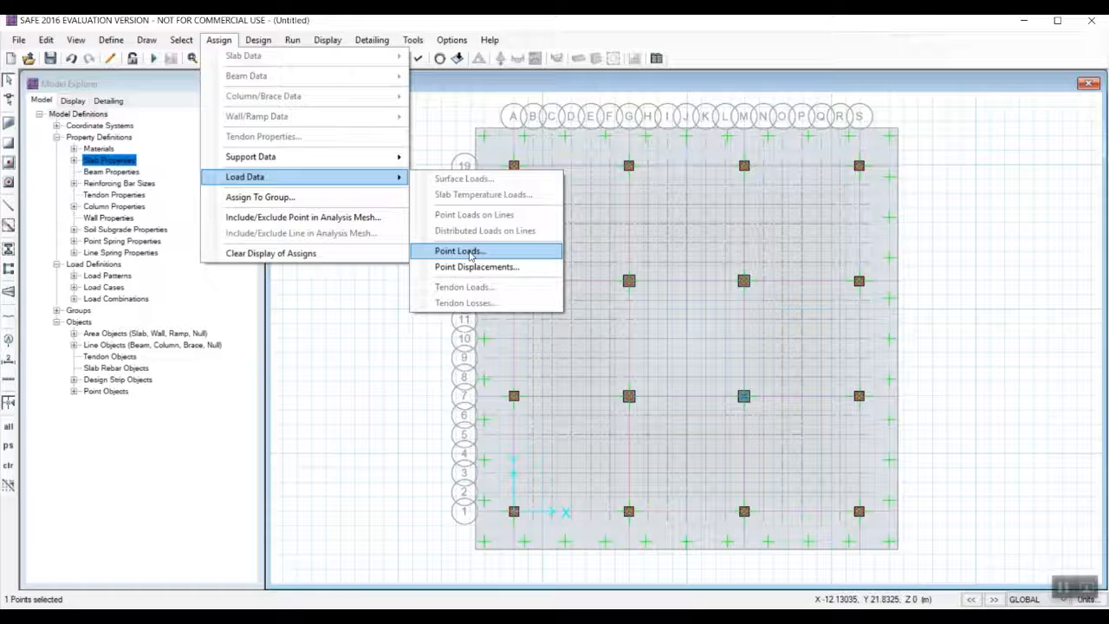
{"action": "left_click", "coordinate": [470, 255]}
{"action": "left_click", "coordinate": [510, 228]}
{"action": "left_click", "coordinate": [507, 239]}
{"action": "left_click_drag", "start_coordinate": [527, 304], "coordinate": [473, 307]}
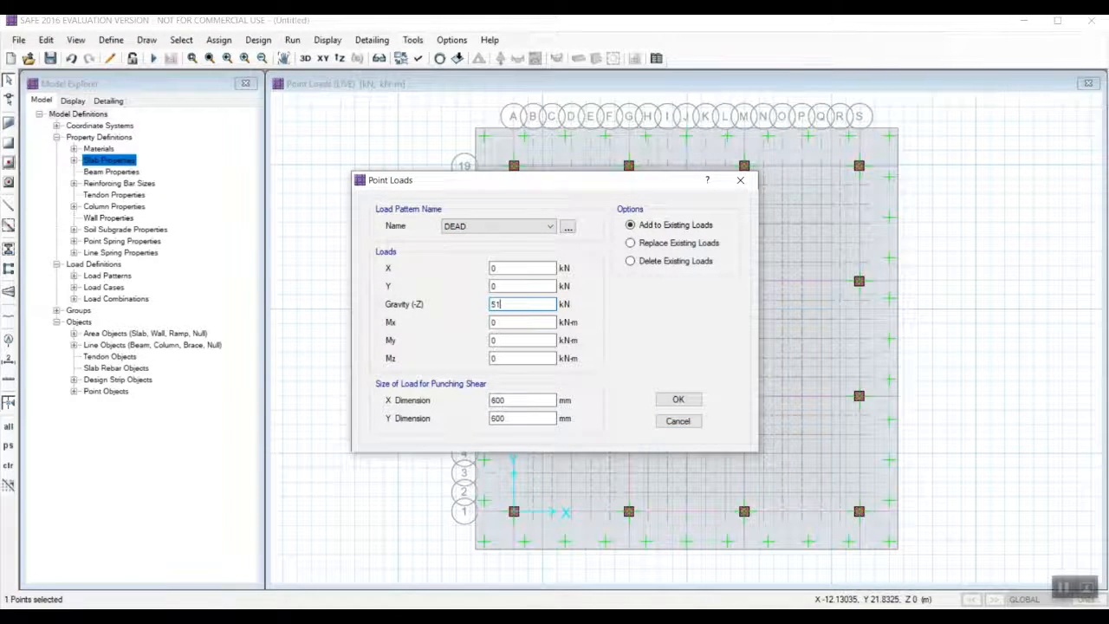
{"action": "type", "text": "5159.6"}
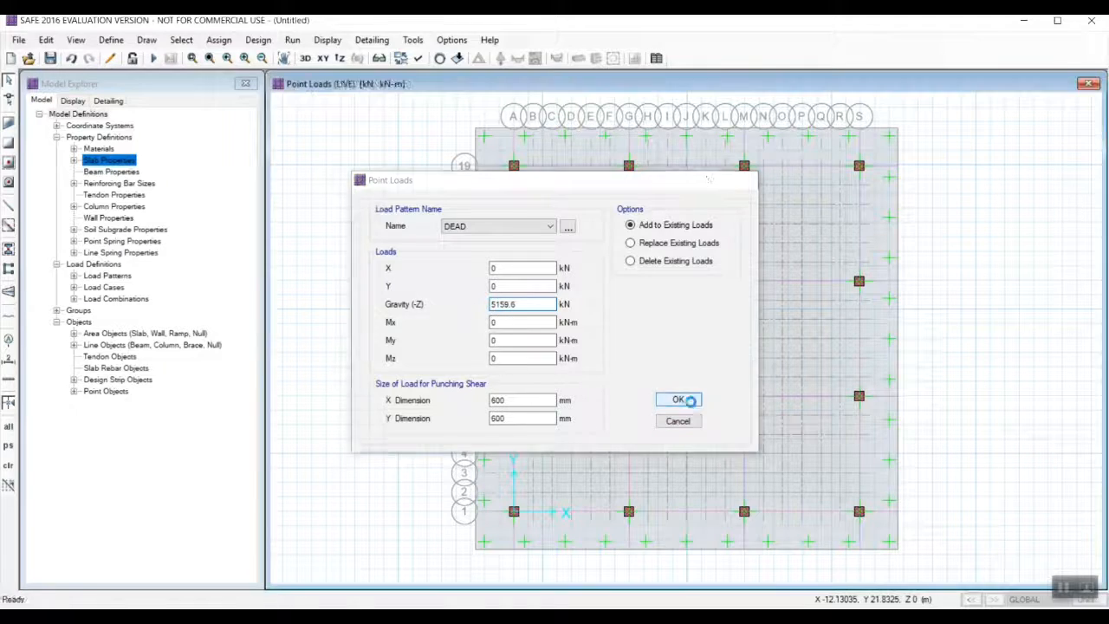
{"action": "left_click", "coordinate": [681, 400]}
Add a LIVE gravity point load of 2694 kN to the column point at grid M-7.
{"action": "left_click", "coordinate": [219, 39]}
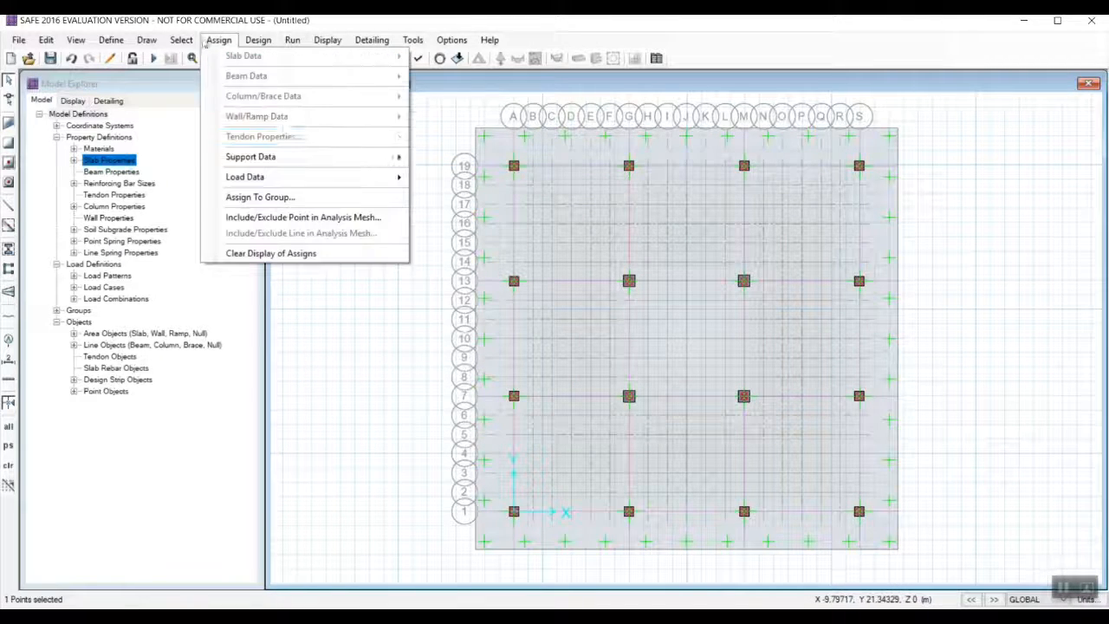
{"action": "mouse_move", "coordinate": [260, 176]}
{"action": "left_click", "coordinate": [459, 250]}
{"action": "left_click", "coordinate": [510, 226]}
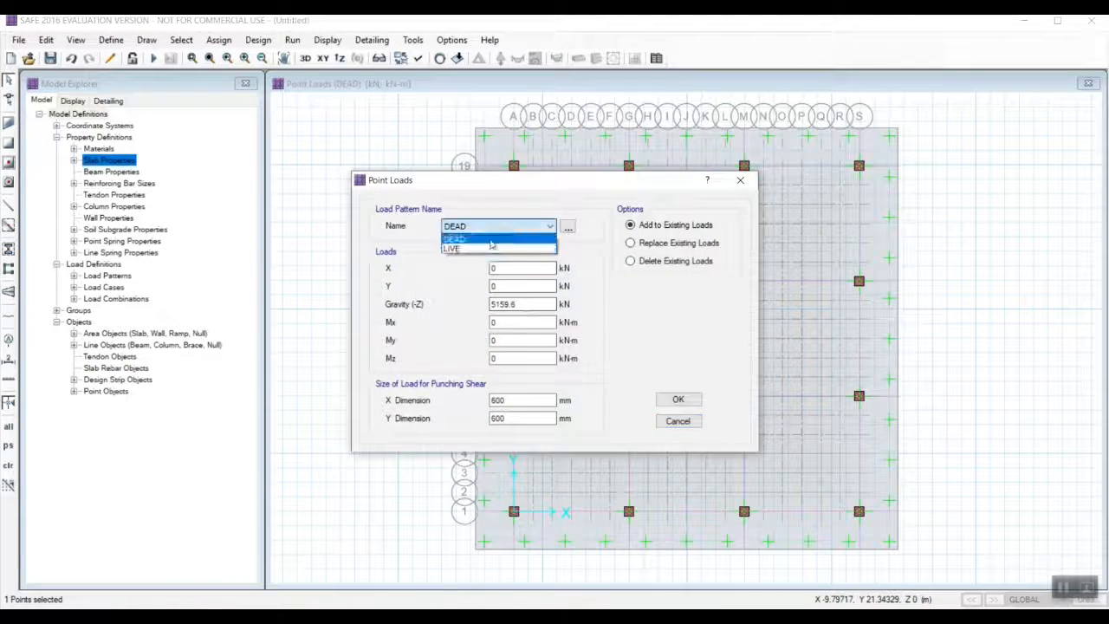
{"action": "left_click", "coordinate": [506, 247]}
{"action": "left_click_drag", "start_coordinate": [528, 304], "coordinate": [438, 306]}
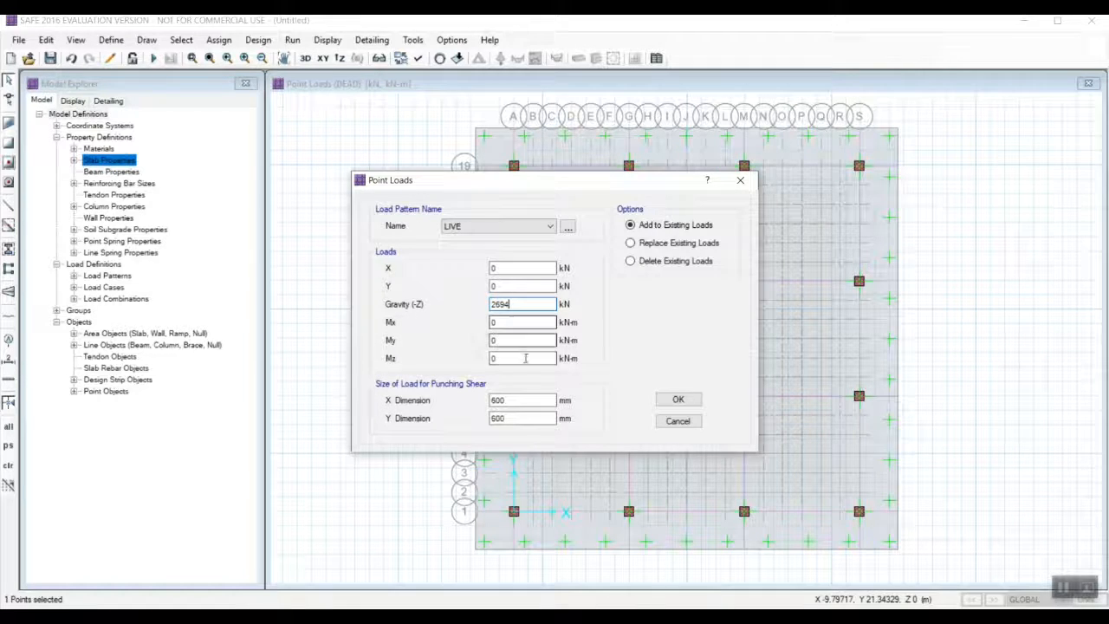
{"action": "left_click", "coordinate": [678, 401]}
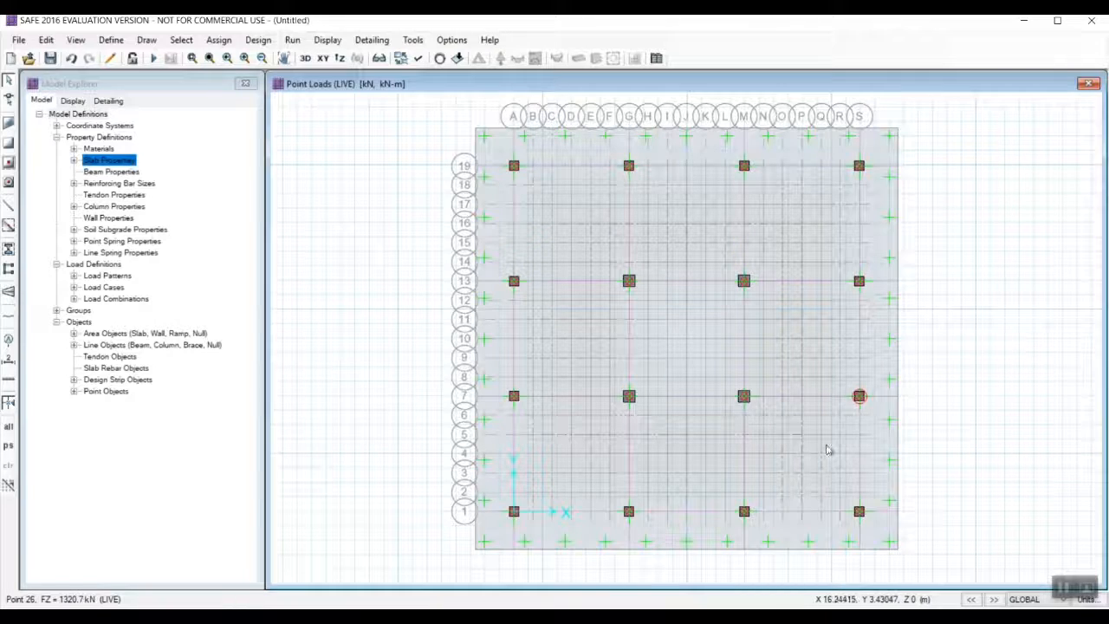
Check the DEAD and LIVE point loads assigned to the column point at grid A-13.
{"action": "right_click", "coordinate": [631, 398]}
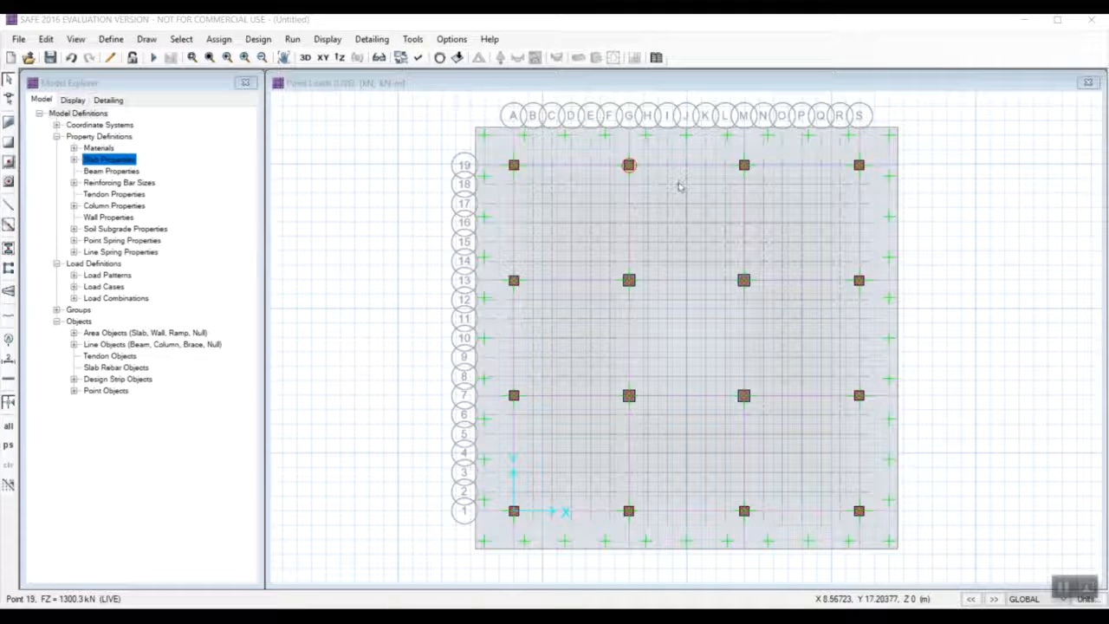
{"action": "right_click", "coordinate": [513, 282]}
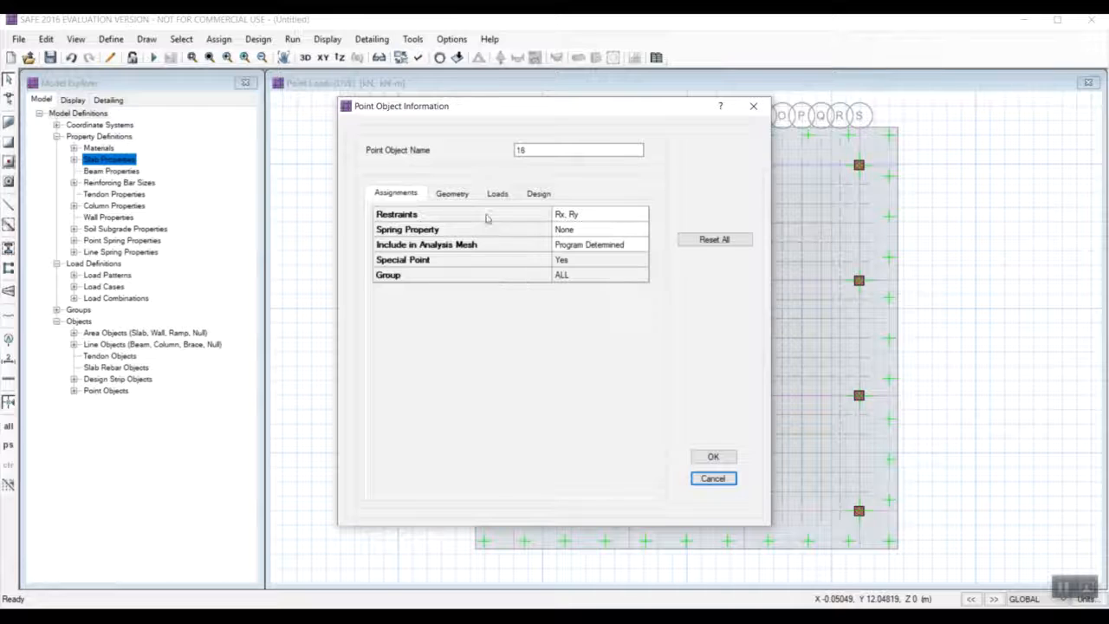
{"action": "left_click", "coordinate": [498, 194]}
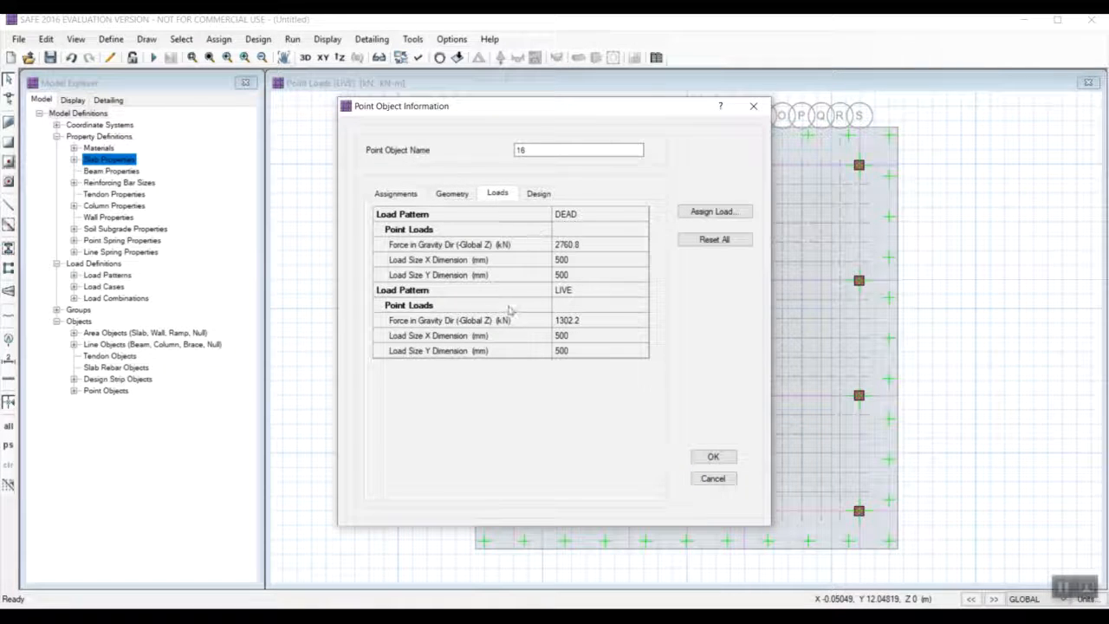
{"action": "left_click", "coordinate": [711, 457]}
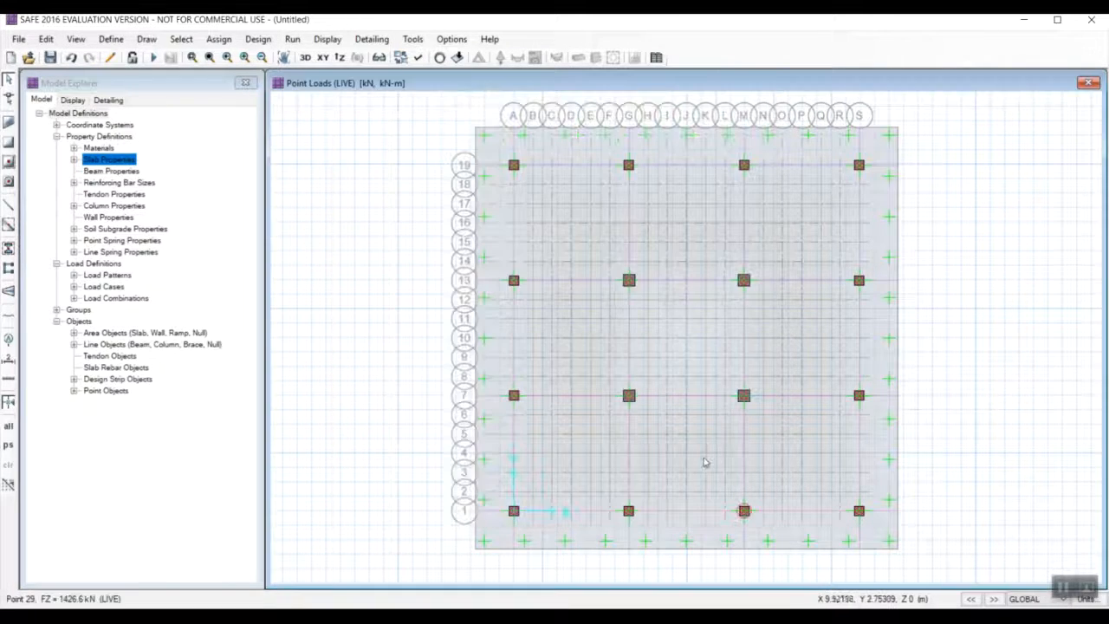
Set the mat slab's design rebar material to HYSD500.
{"action": "right_click", "coordinate": [719, 416]}
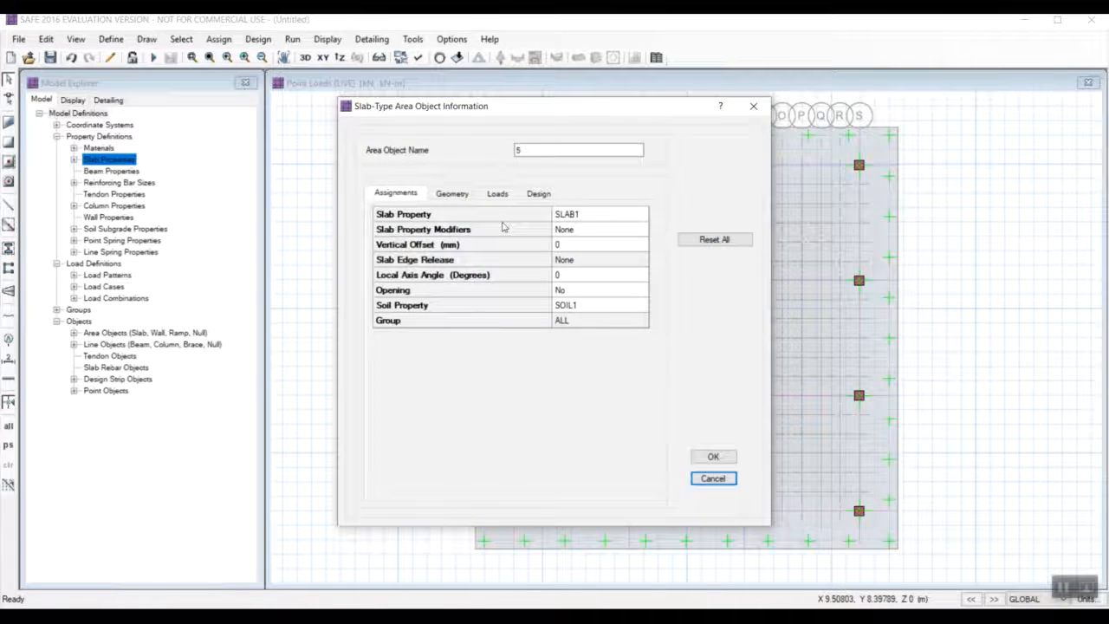
{"action": "left_click", "coordinate": [463, 193]}
{"action": "left_click", "coordinate": [395, 193]}
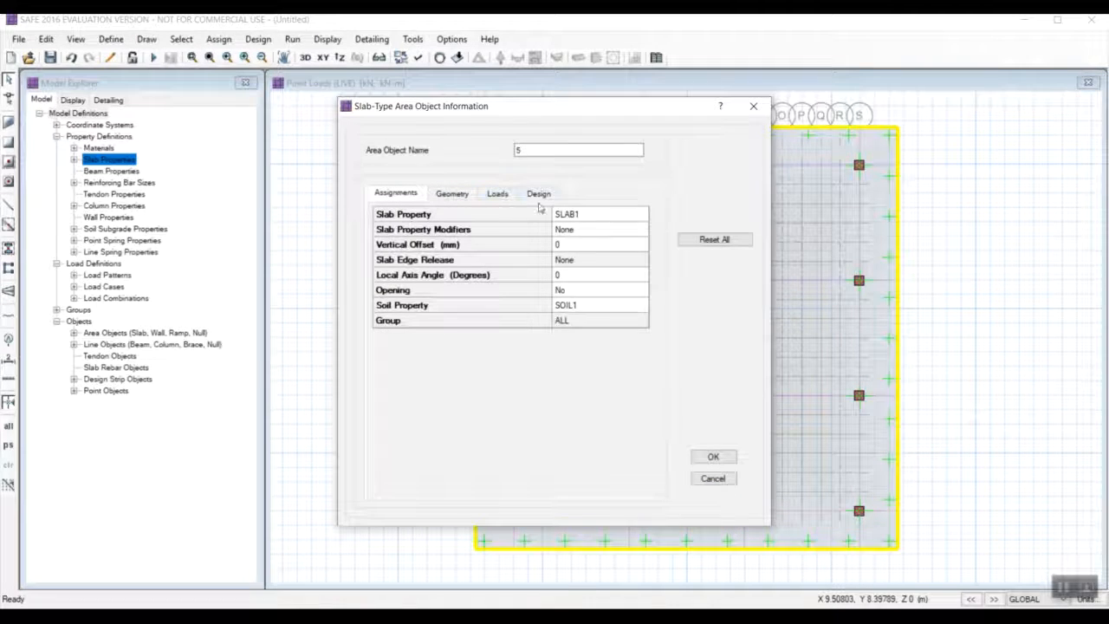
{"action": "left_click", "coordinate": [537, 193]}
{"action": "left_click", "coordinate": [589, 244]}
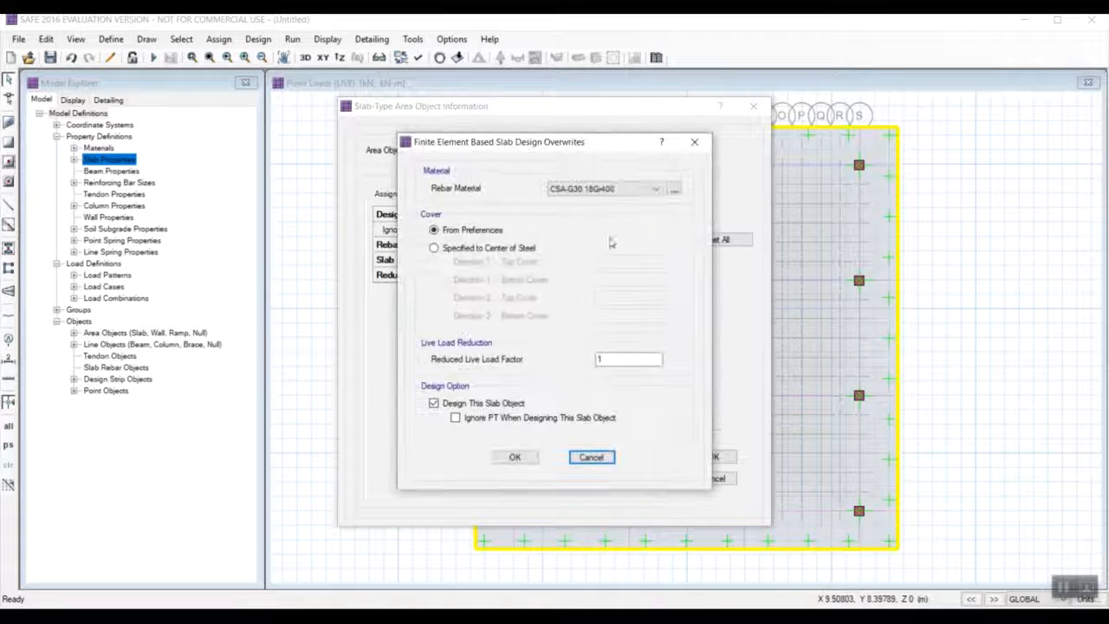
{"action": "left_click", "coordinate": [606, 187]}
{"action": "left_click", "coordinate": [607, 212]}
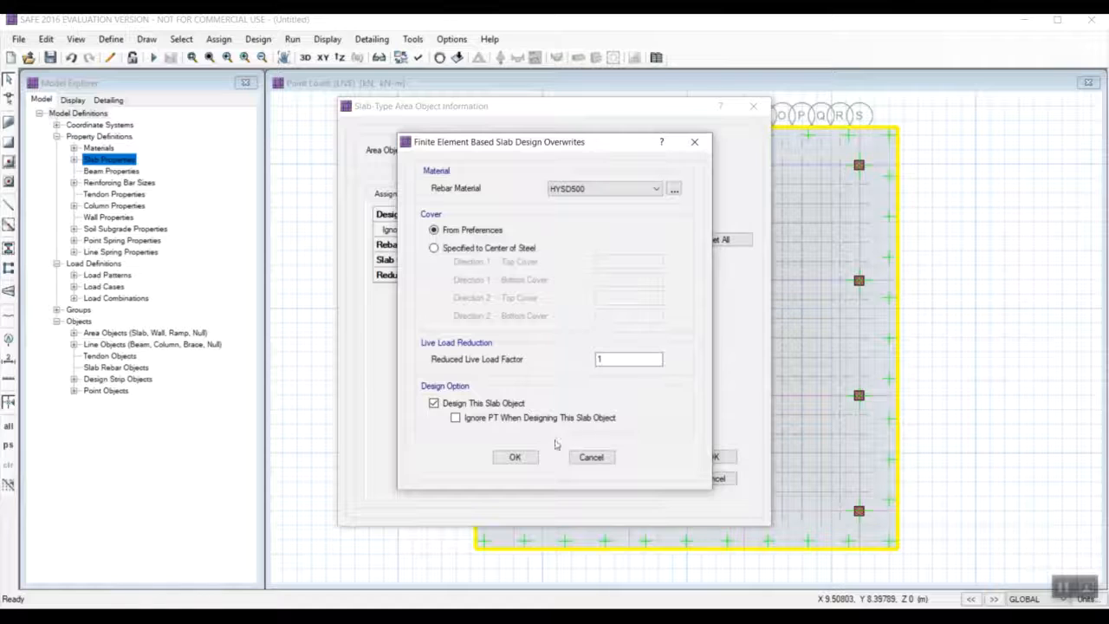
{"action": "left_click", "coordinate": [510, 458]}
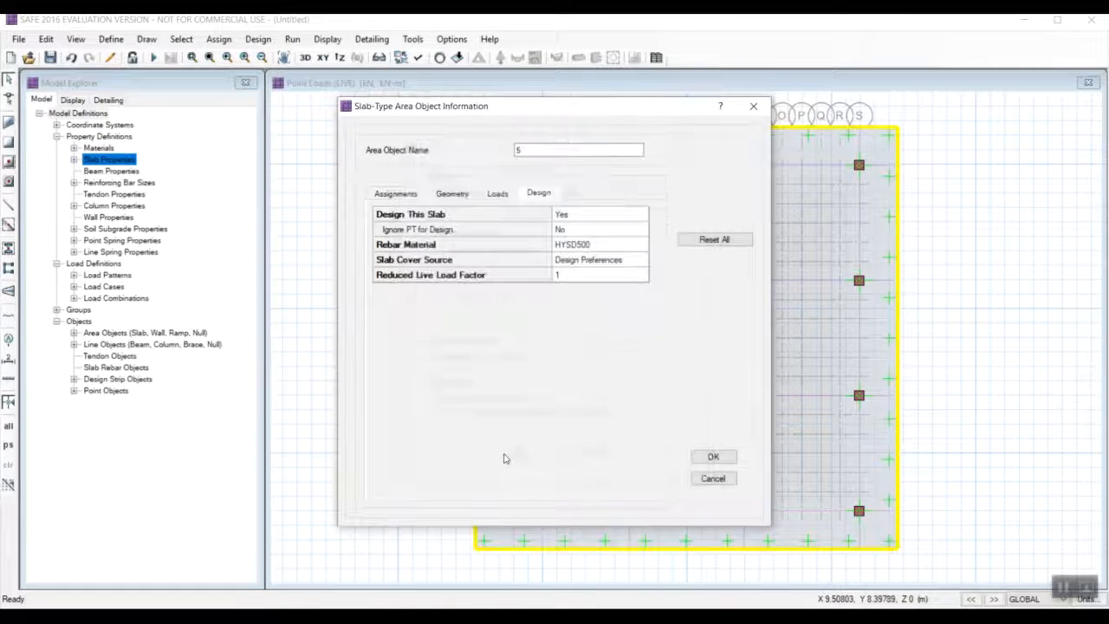
{"action": "left_click", "coordinate": [712, 457]}
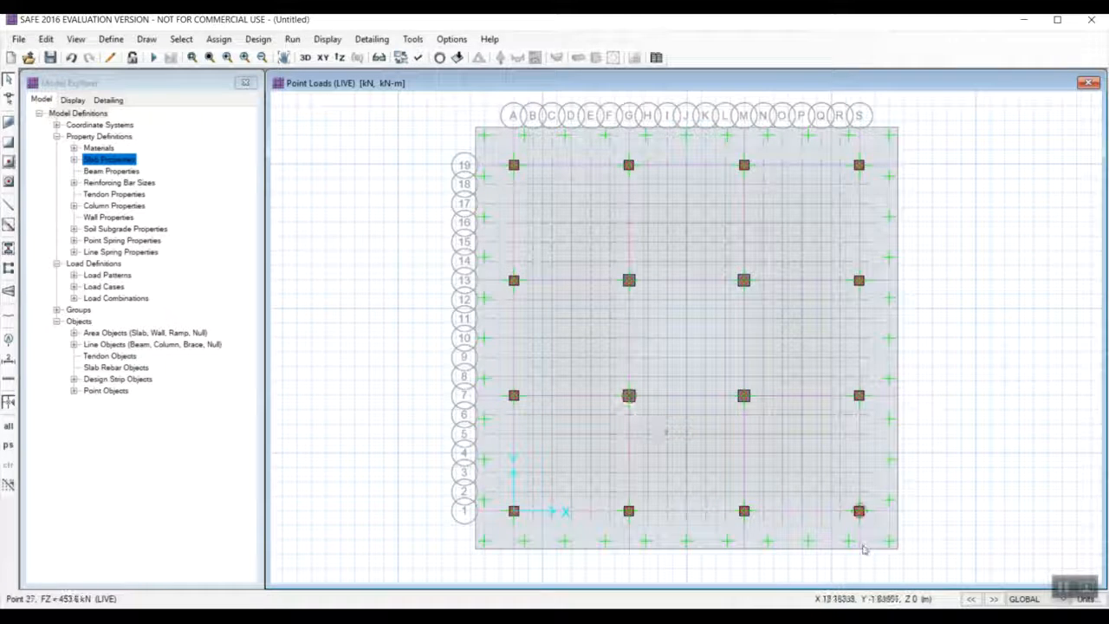
Set the rebar material of the layer A column strip along grid 1 to HYSD500.
{"action": "left_click", "coordinate": [825, 511]}
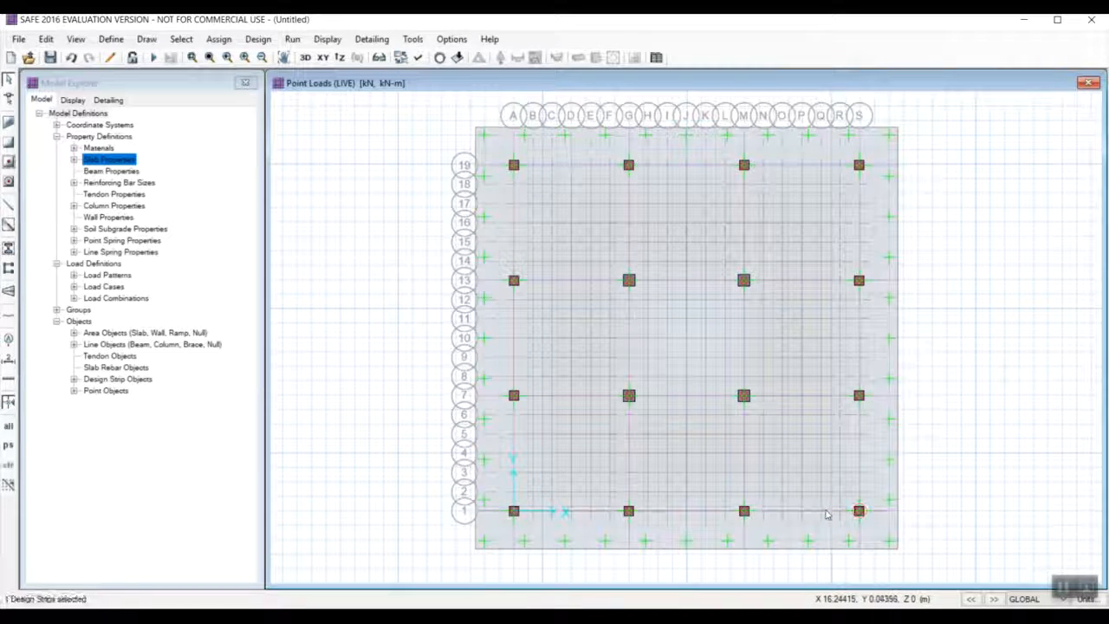
{"action": "right_click", "coordinate": [826, 511]}
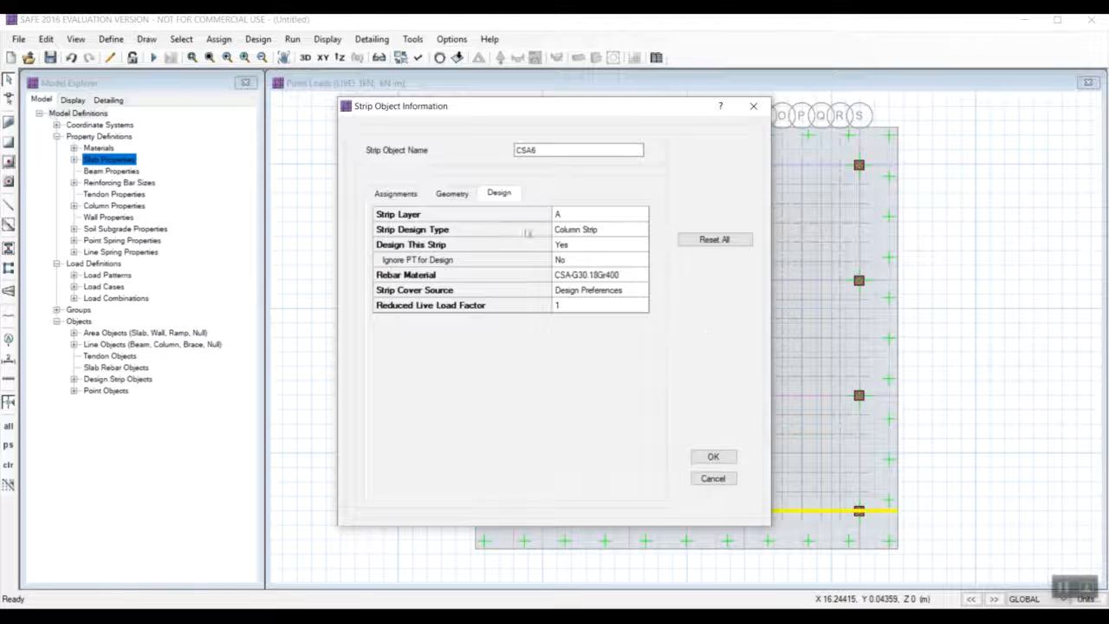
{"action": "left_click", "coordinate": [566, 279]}
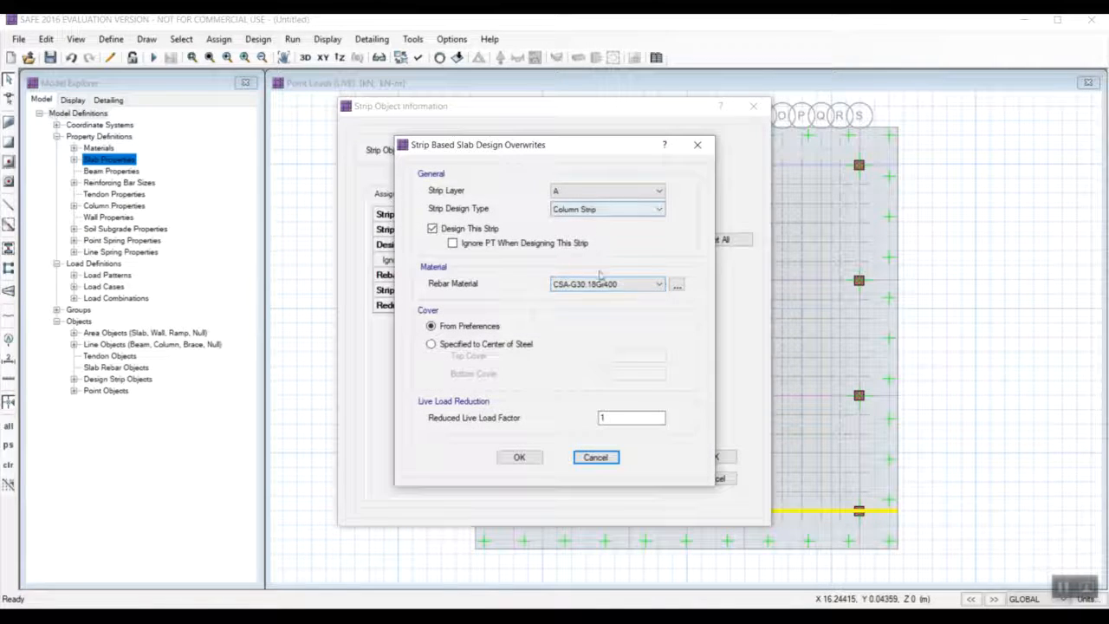
{"action": "left_click", "coordinate": [606, 284]}
{"action": "left_click", "coordinate": [570, 305]}
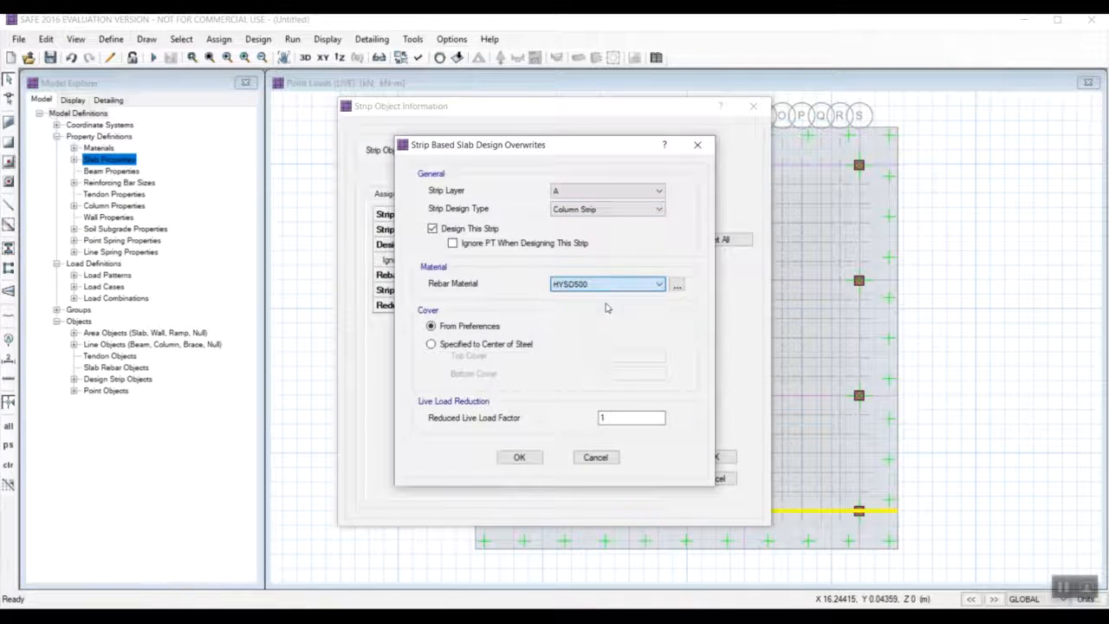
{"action": "left_click", "coordinate": [516, 459]}
{"action": "left_click", "coordinate": [713, 456]}
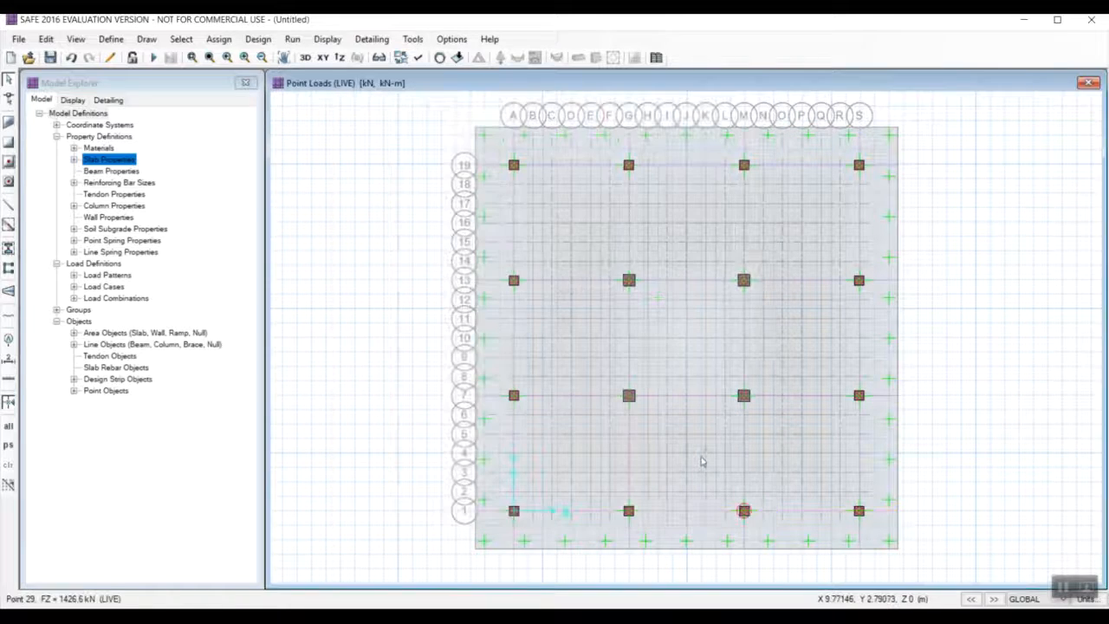
Set the rebar material of the layer A column strip along grid 7 to HYSD500.
{"action": "left_click", "coordinate": [671, 397]}
{"action": "right_click", "coordinate": [670, 398]}
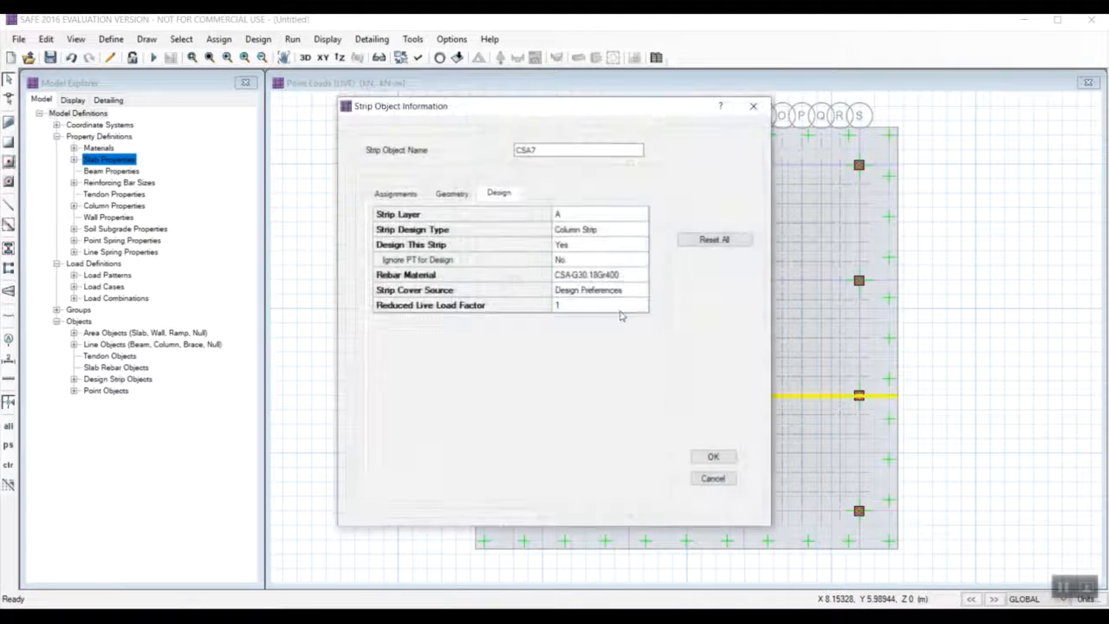
{"action": "double_click", "coordinate": [604, 279]}
{"action": "left_click", "coordinate": [606, 283]}
{"action": "left_click", "coordinate": [621, 309]}
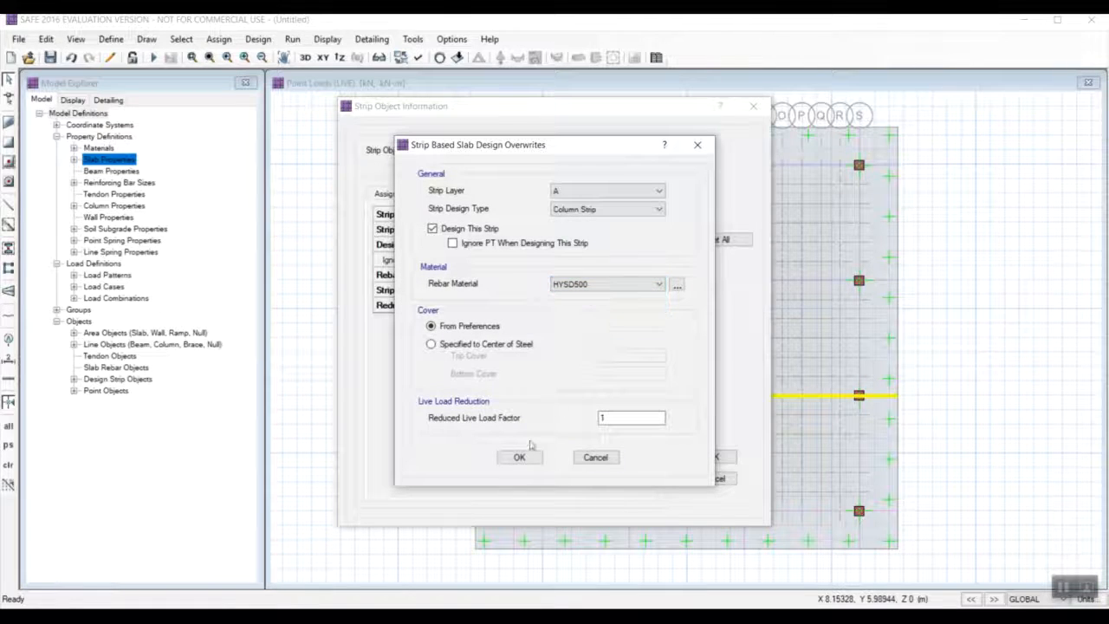
{"action": "left_click", "coordinate": [519, 456]}
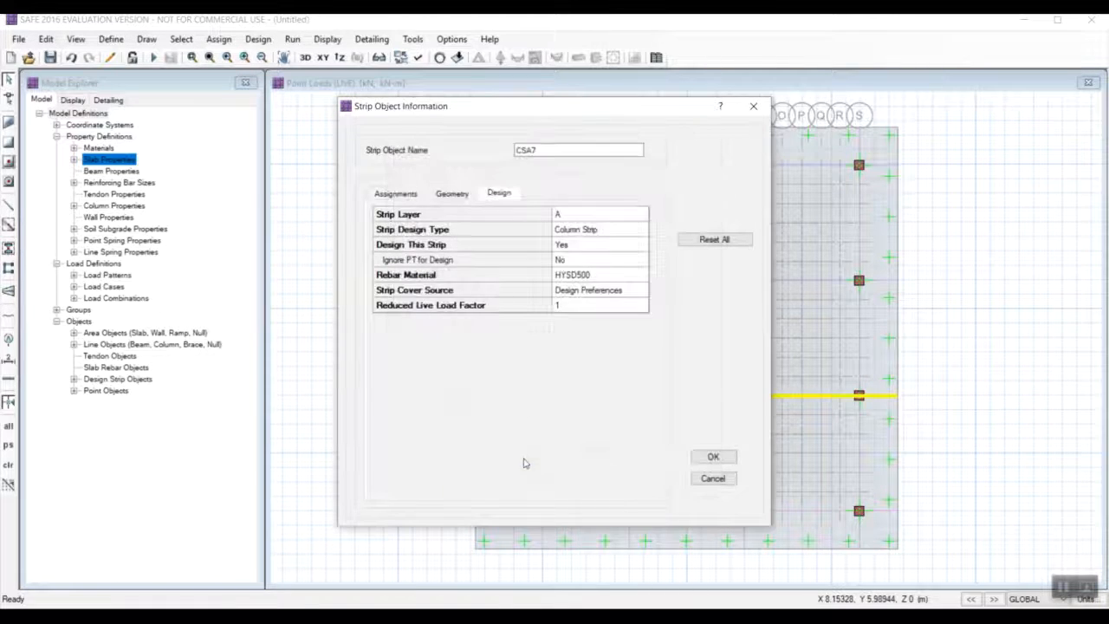
{"action": "left_click", "coordinate": [712, 457]}
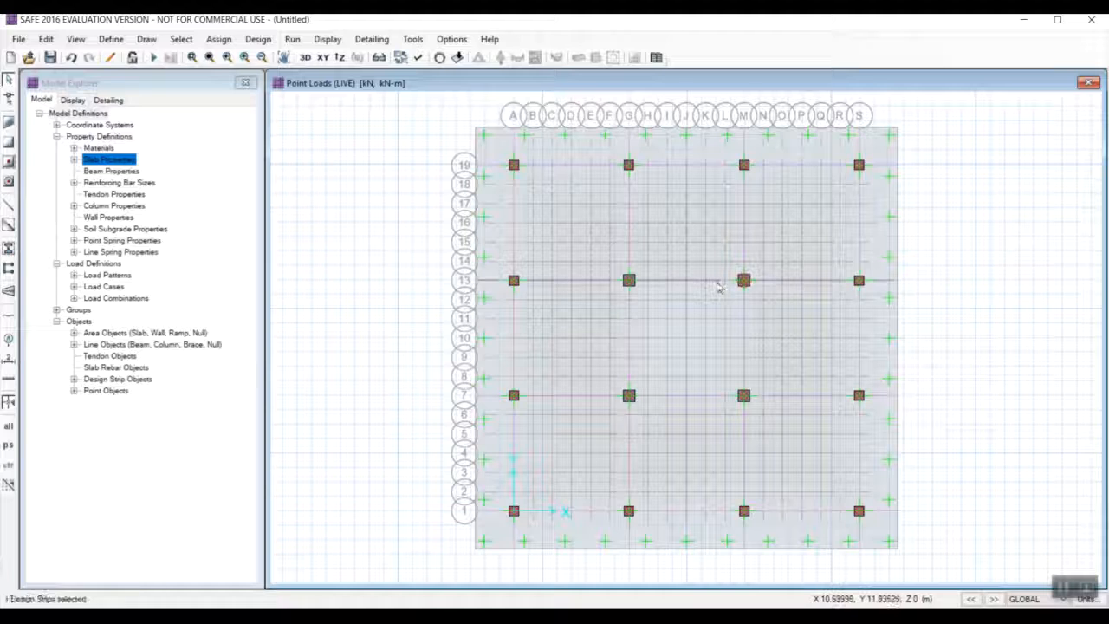
Set the rebar material of the layer A column strip along grid 13 to HYSD500.
{"action": "right_click", "coordinate": [717, 287]}
{"action": "double_click", "coordinate": [634, 279]}
{"action": "left_click", "coordinate": [627, 286]}
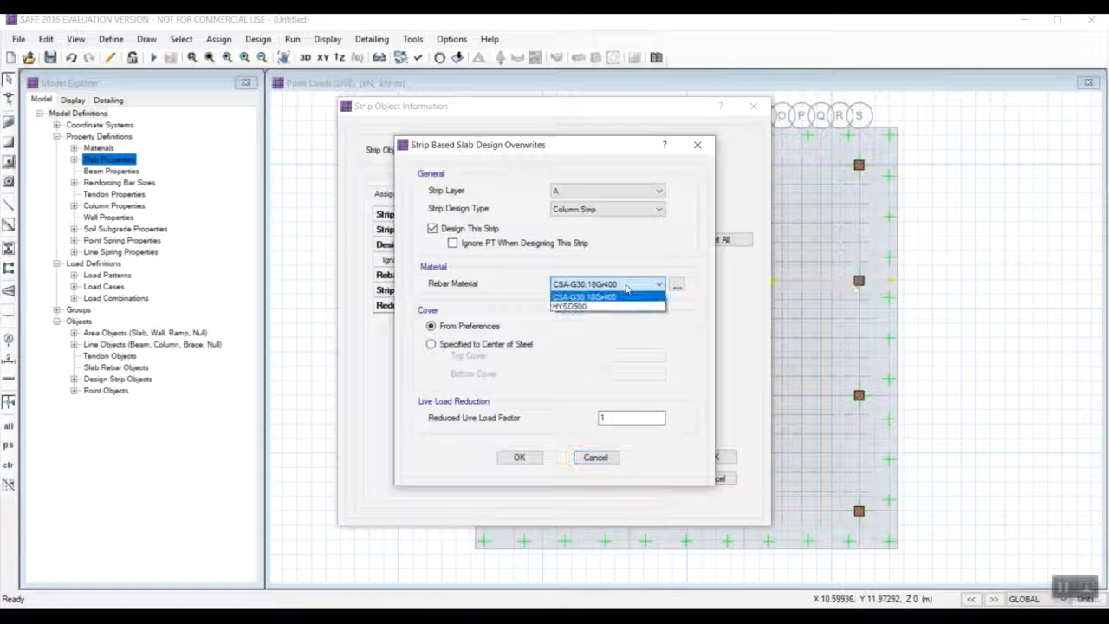
{"action": "left_click", "coordinate": [622, 305]}
{"action": "left_click", "coordinate": [520, 457]}
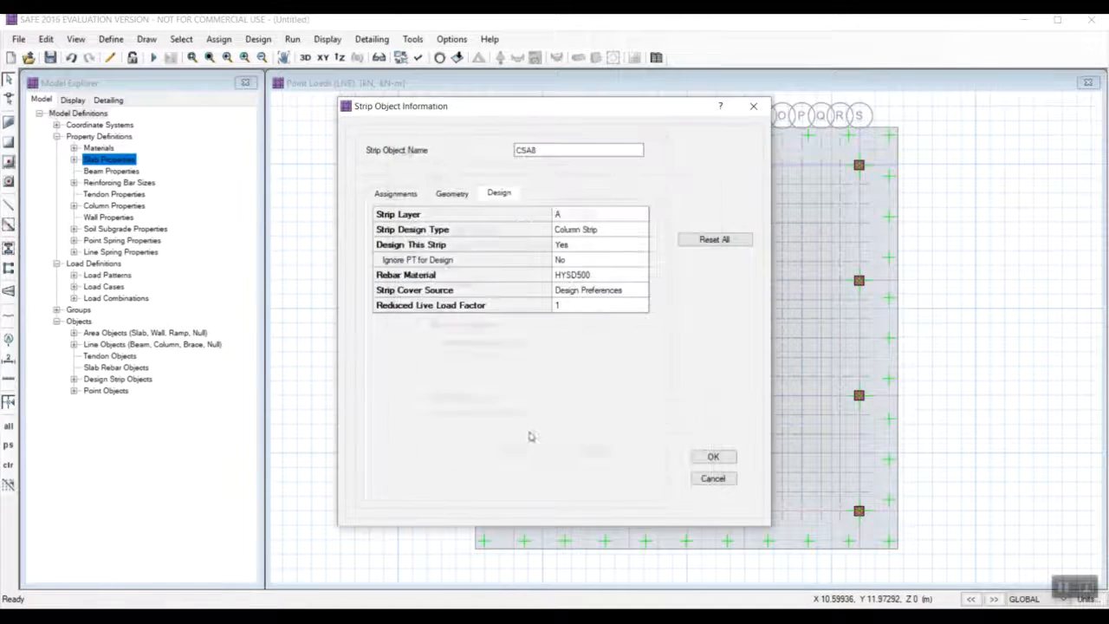
{"action": "left_click", "coordinate": [712, 455]}
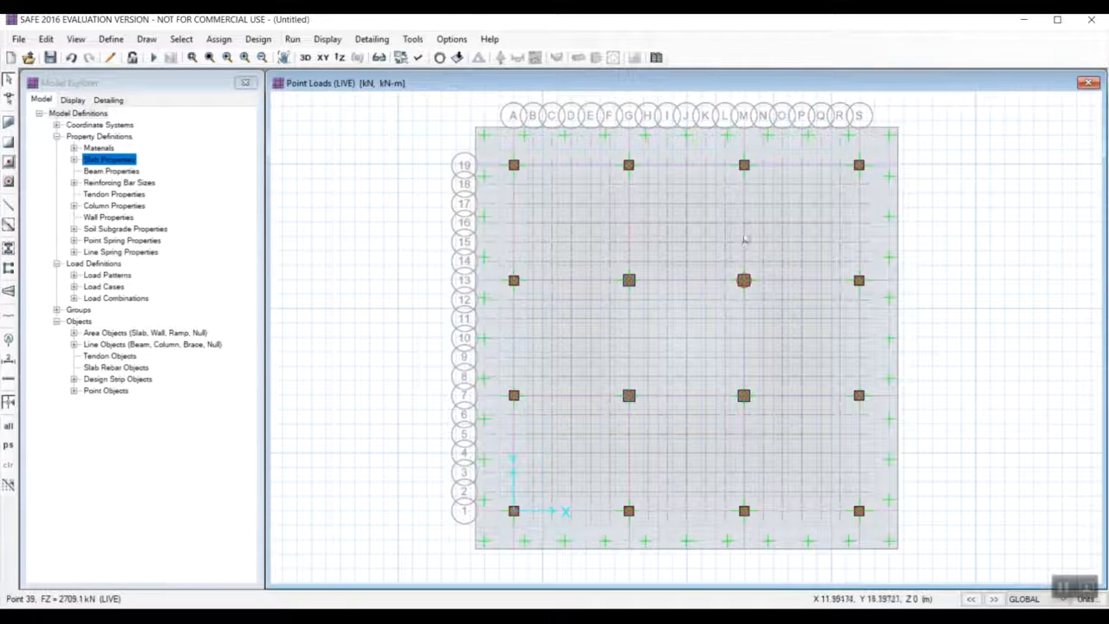
Set the rebar material of the layer A column strip along grid 19 to HYSD500.
{"action": "right_click", "coordinate": [719, 169]}
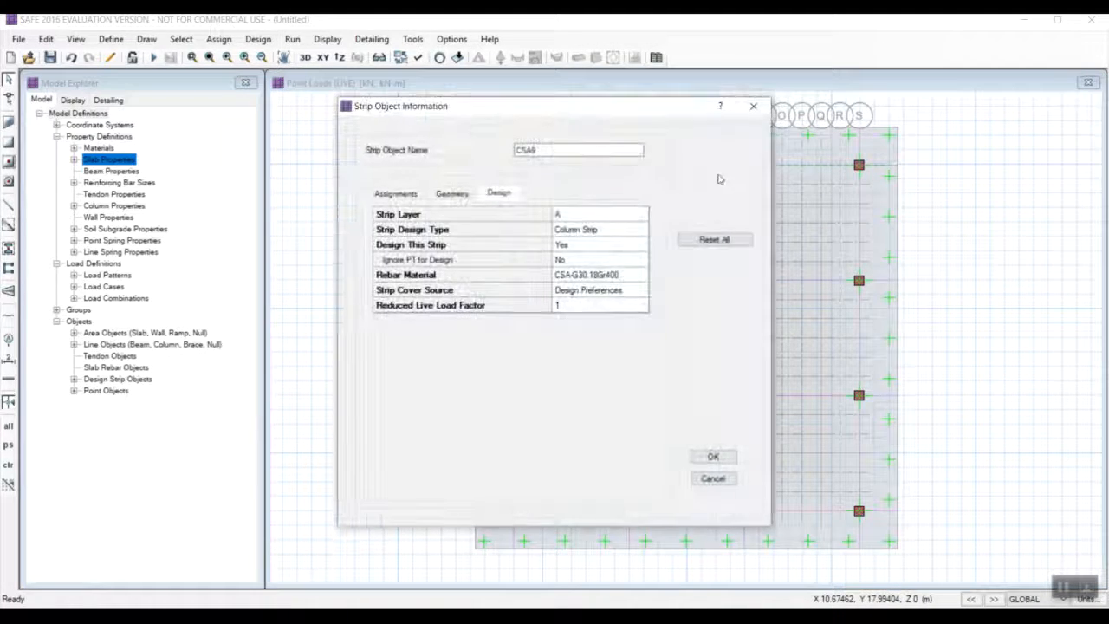
{"action": "left_click", "coordinate": [633, 274]}
{"action": "left_click", "coordinate": [641, 284]}
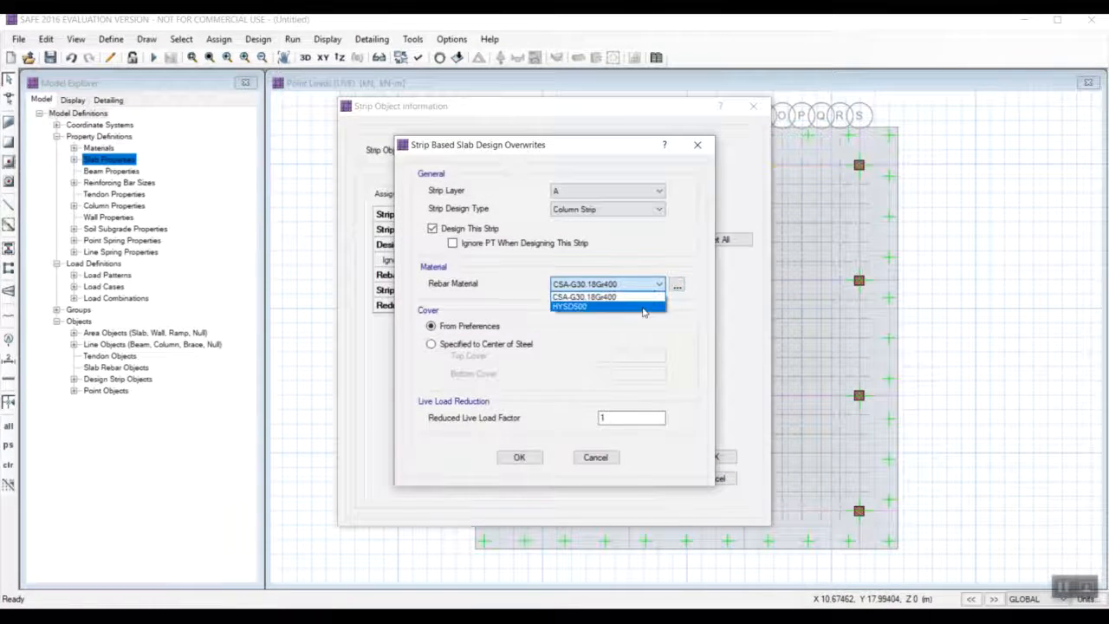
{"action": "left_click", "coordinate": [644, 308]}
{"action": "left_click", "coordinate": [519, 456]}
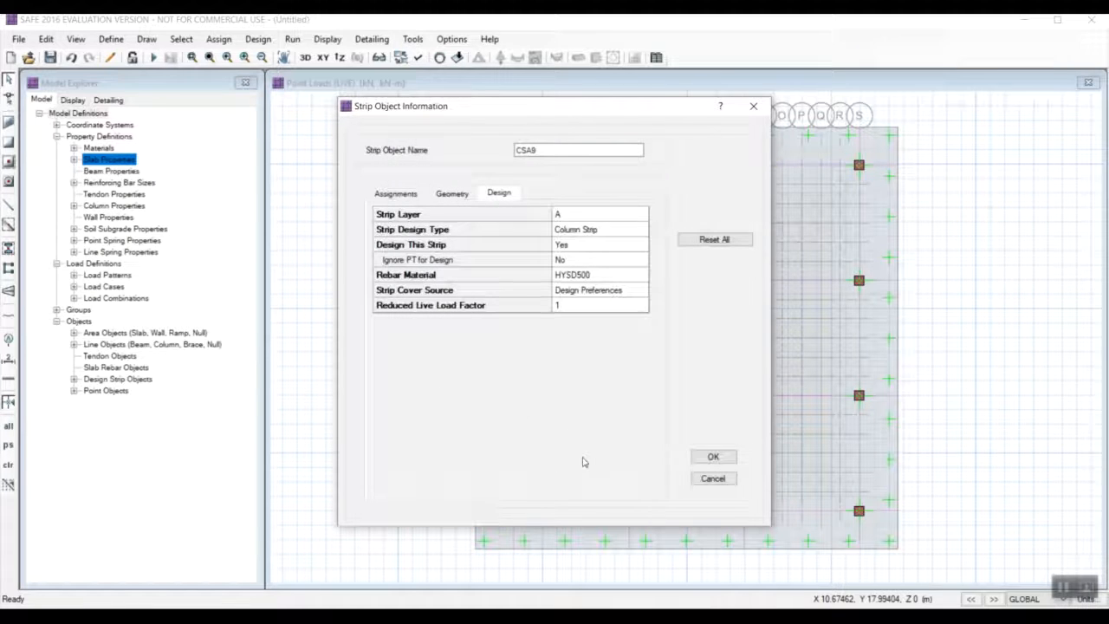
{"action": "left_click", "coordinate": [711, 456]}
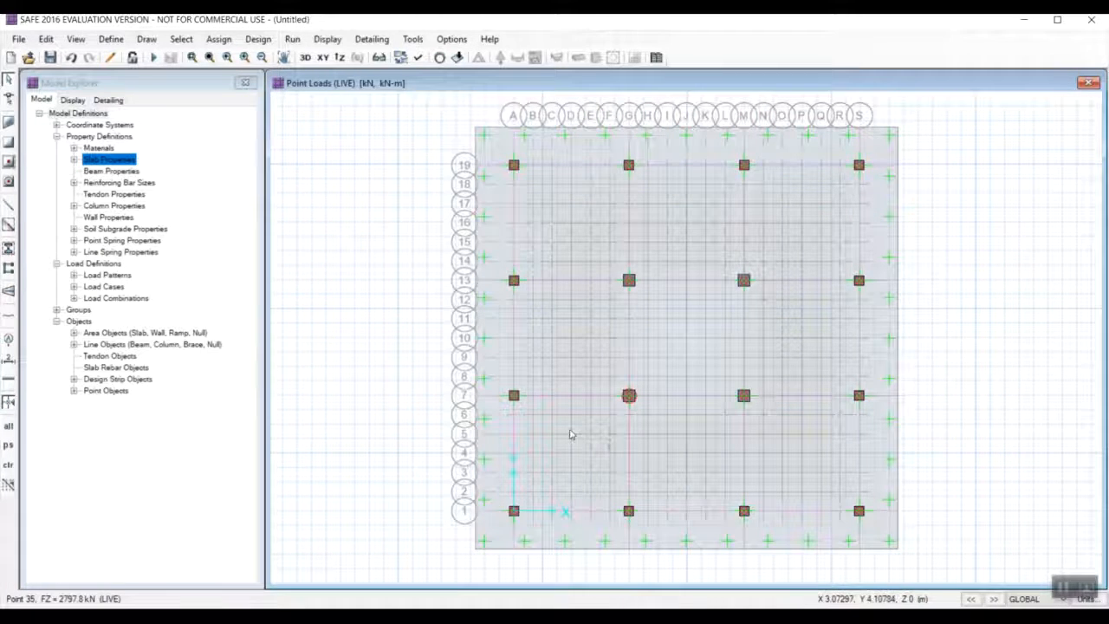
Set the rebar material of the layer B column strip along grid A to HYSD500.
{"action": "right_click", "coordinate": [512, 209]}
{"action": "left_click", "coordinate": [615, 275]}
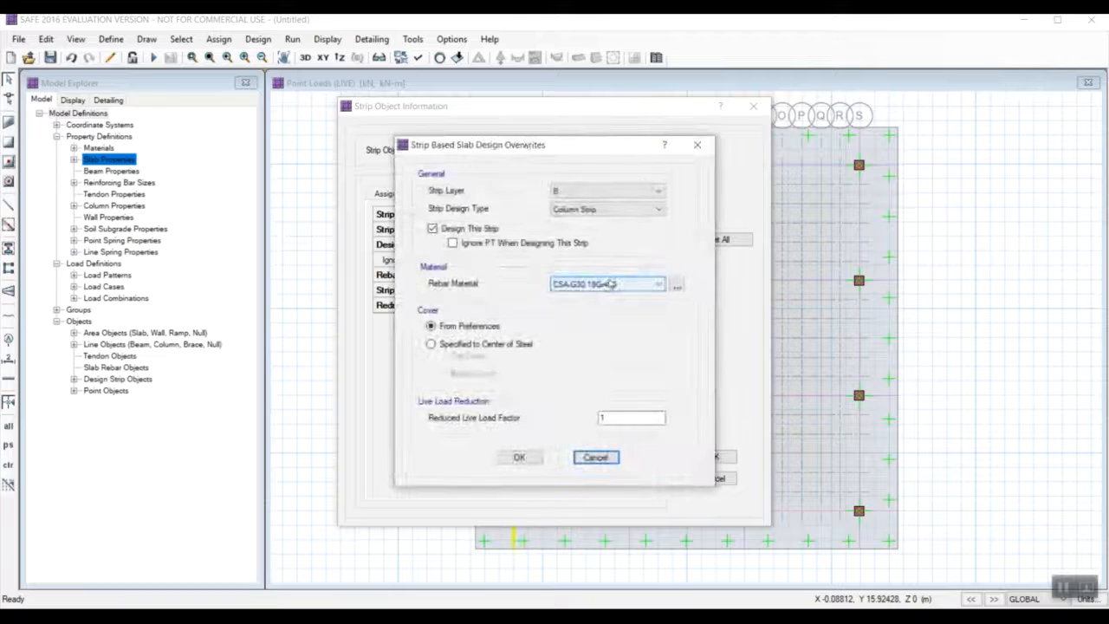
{"action": "left_click", "coordinate": [610, 284]}
{"action": "left_click", "coordinate": [641, 300]}
{"action": "left_click", "coordinate": [519, 456]}
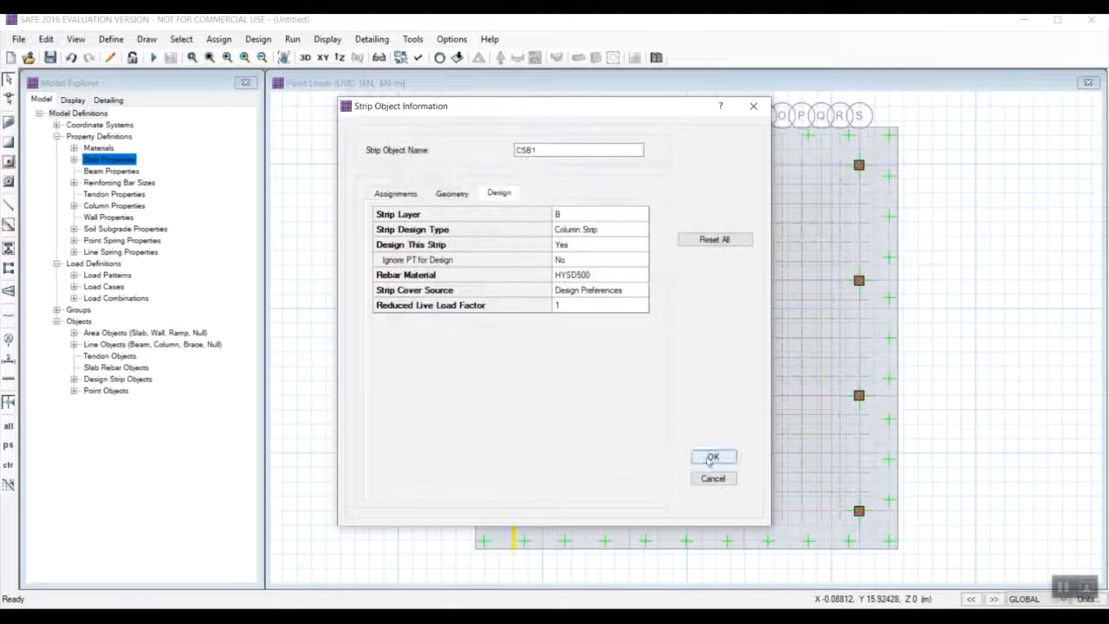
{"action": "left_click", "coordinate": [711, 456]}
Set the rebar material of the layer B column strip along grid G to HYSD500.
{"action": "right_click", "coordinate": [631, 255]}
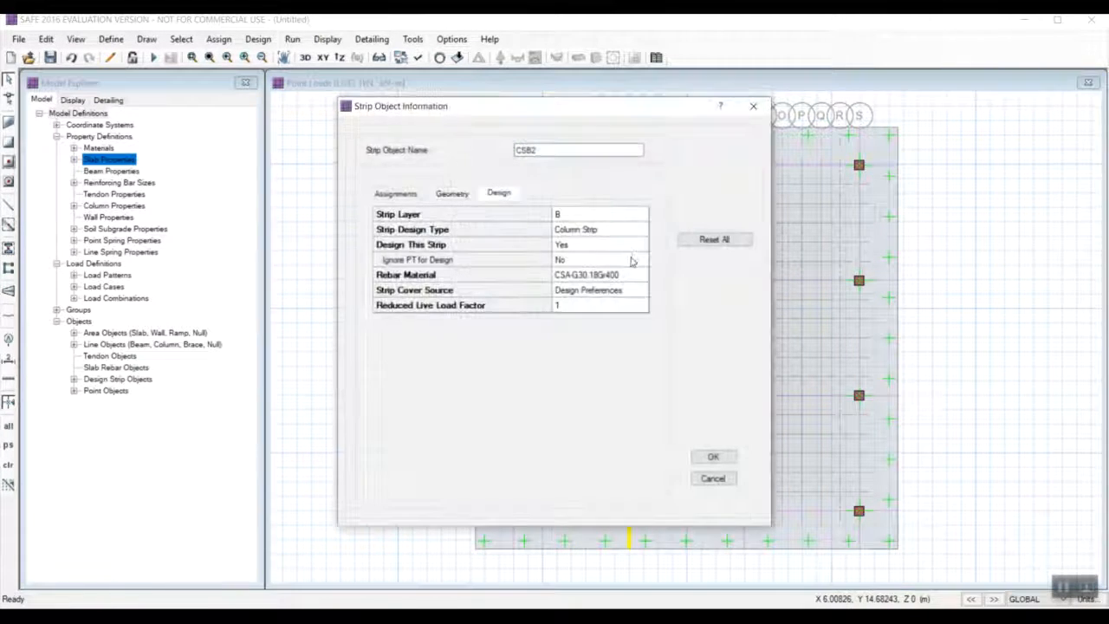
{"action": "left_click", "coordinate": [611, 275]}
{"action": "left_click", "coordinate": [624, 285]}
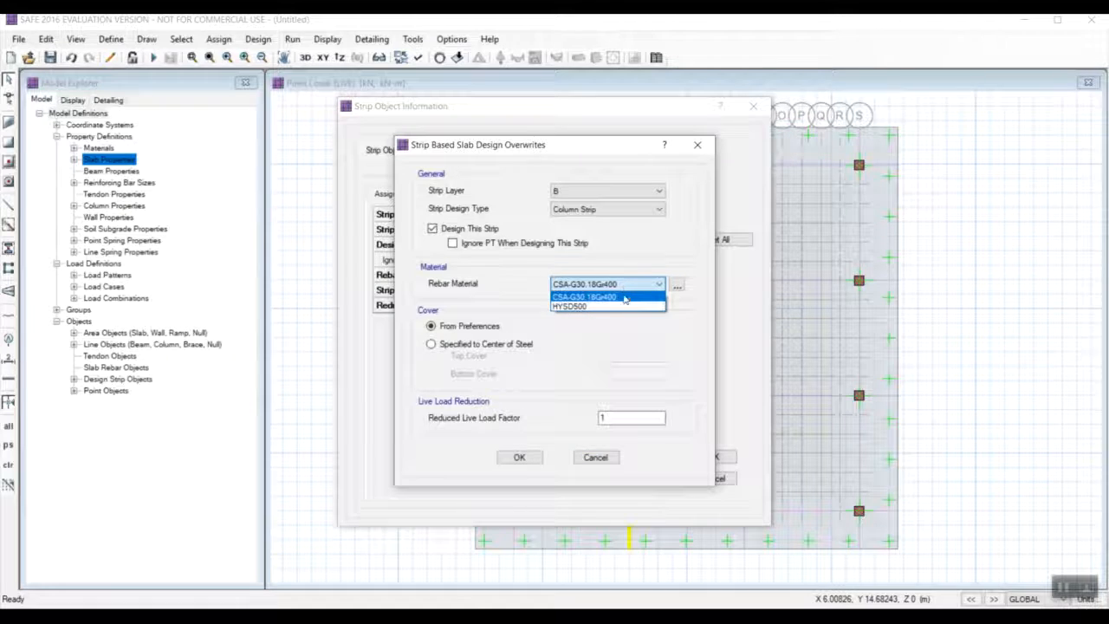
{"action": "left_click", "coordinate": [622, 306]}
{"action": "left_click", "coordinate": [519, 457]}
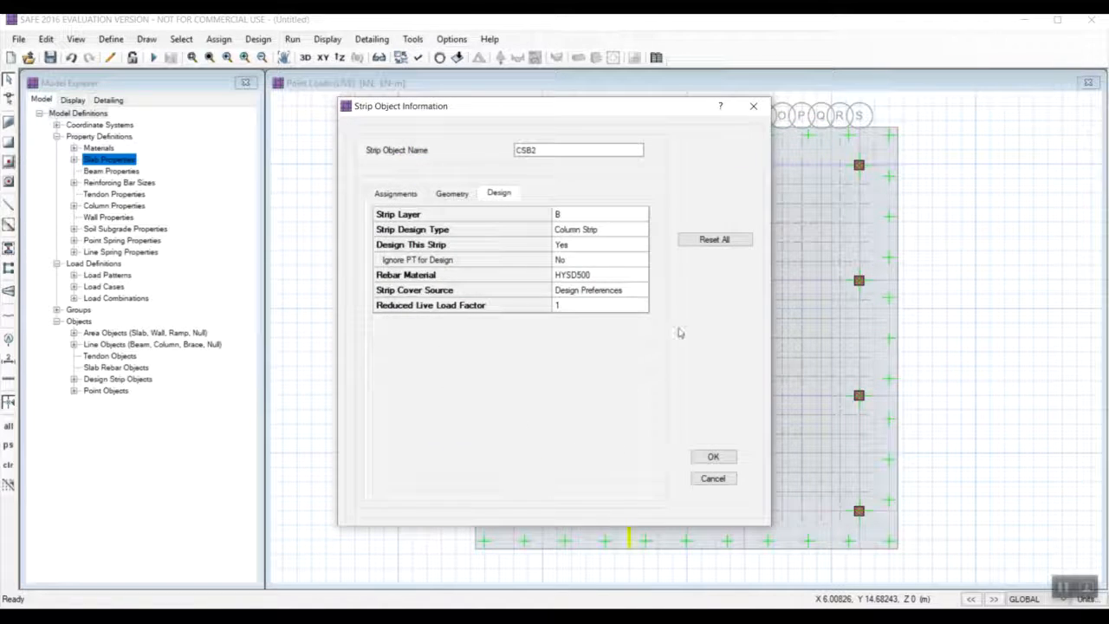
{"action": "left_click", "coordinate": [711, 457]}
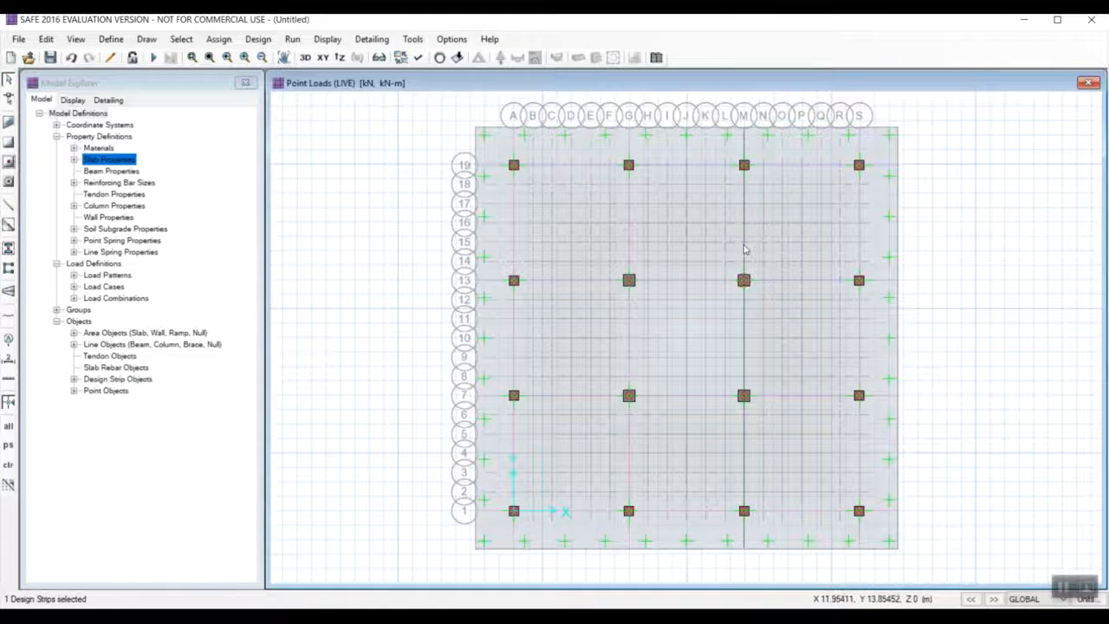
Set the rebar material of the layer B column strip along grid M to HYSD500.
{"action": "right_click", "coordinate": [743, 250]}
{"action": "left_click", "coordinate": [635, 275]}
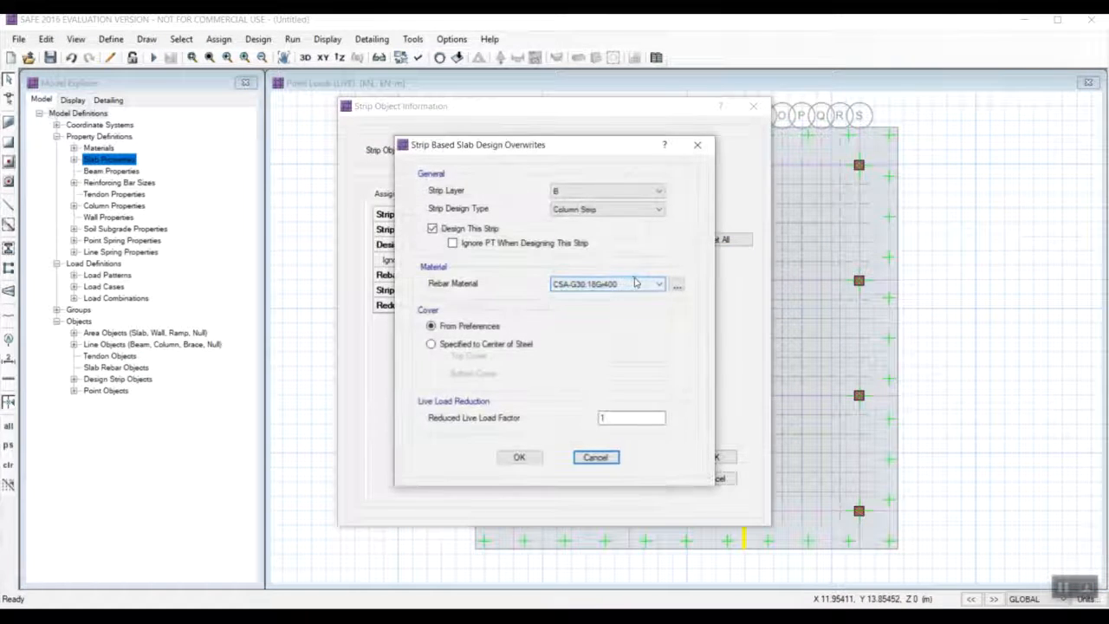
{"action": "left_click", "coordinate": [635, 283]}
{"action": "left_click", "coordinate": [629, 304]}
{"action": "left_click", "coordinate": [519, 456]}
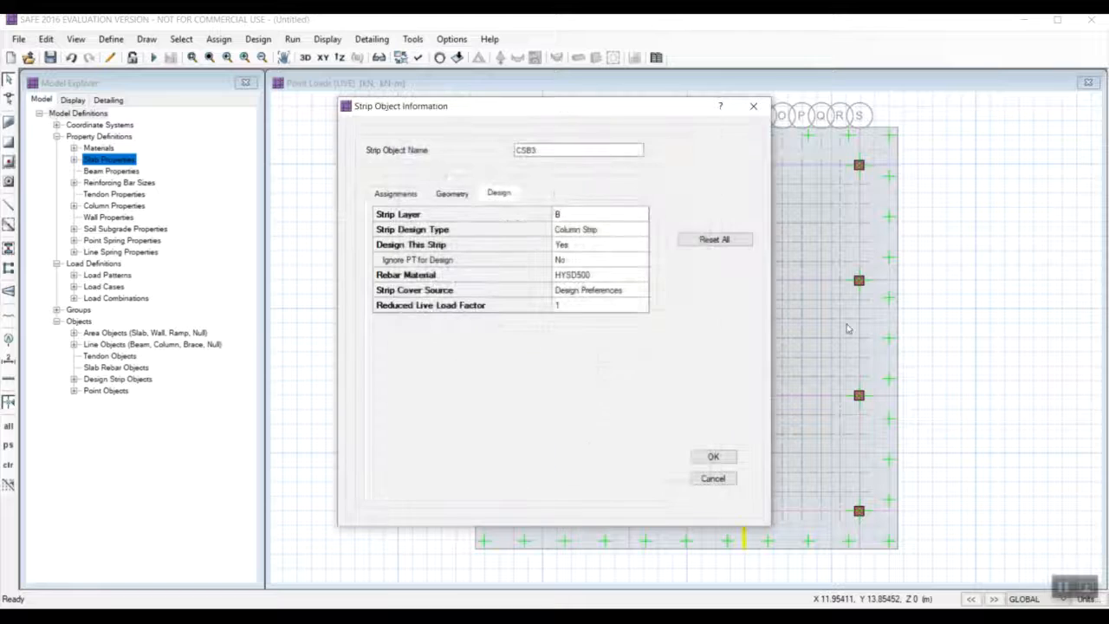
{"action": "left_click", "coordinate": [713, 455]}
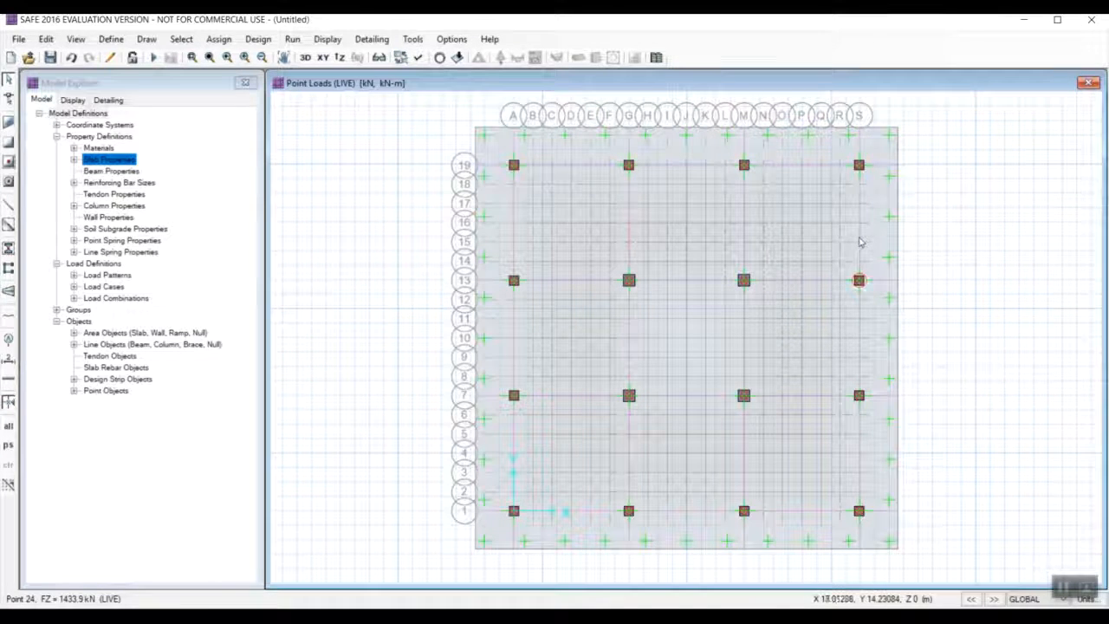
Set the rebar material of the layer B column strip along grid S to HYSD500.
{"action": "right_click", "coordinate": [859, 243]}
{"action": "left_click", "coordinate": [621, 277]}
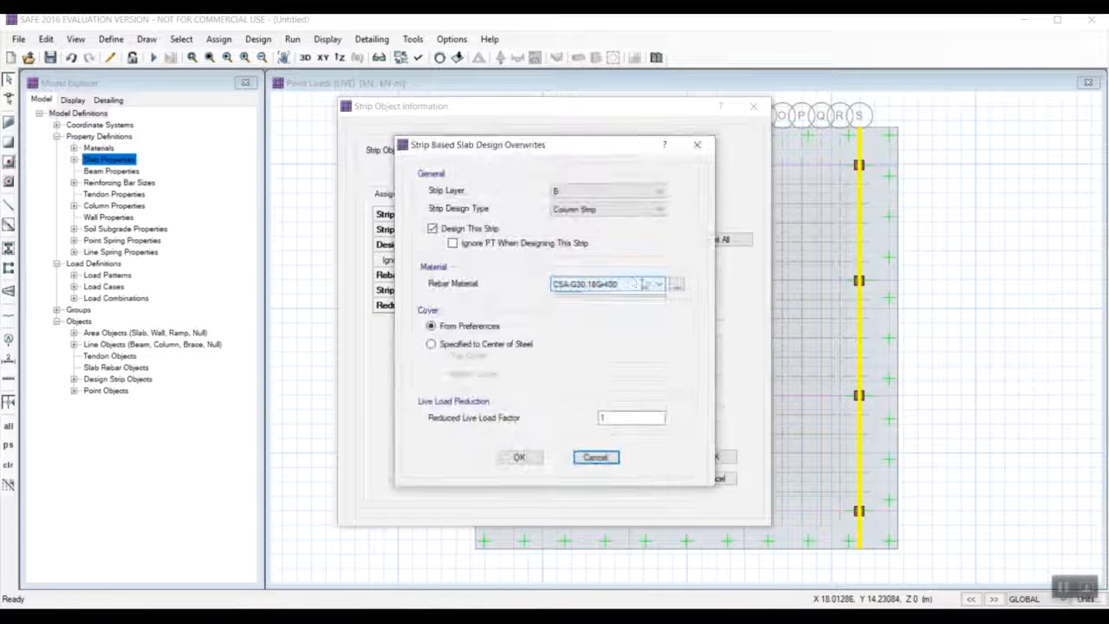
{"action": "left_click", "coordinate": [635, 283]}
{"action": "left_click", "coordinate": [598, 308]}
{"action": "left_click", "coordinate": [519, 456]}
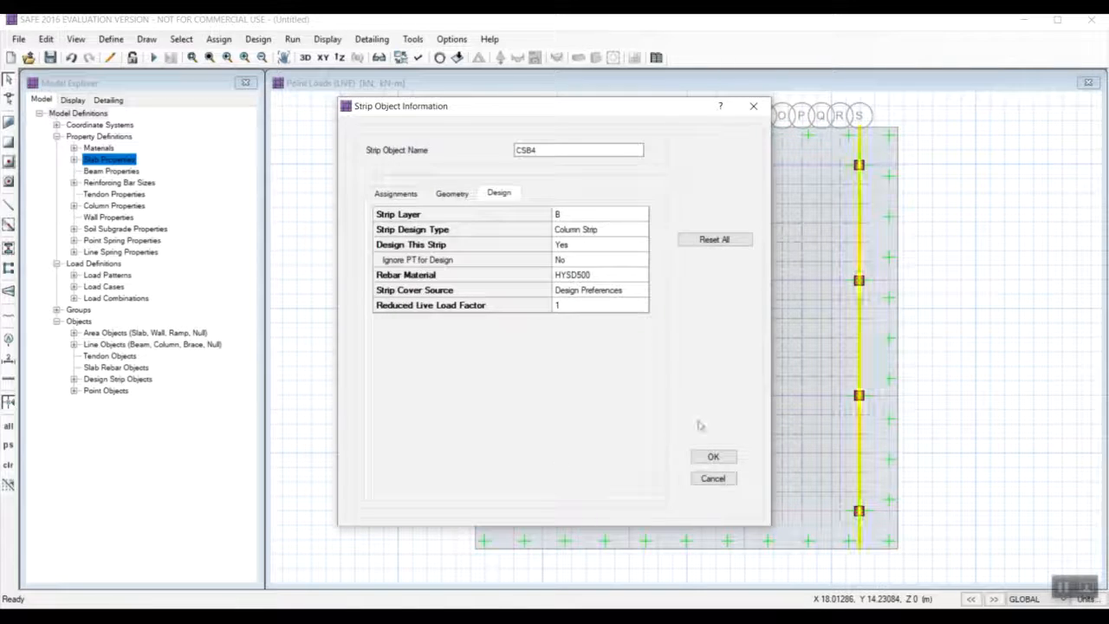
{"action": "left_click", "coordinate": [715, 454]}
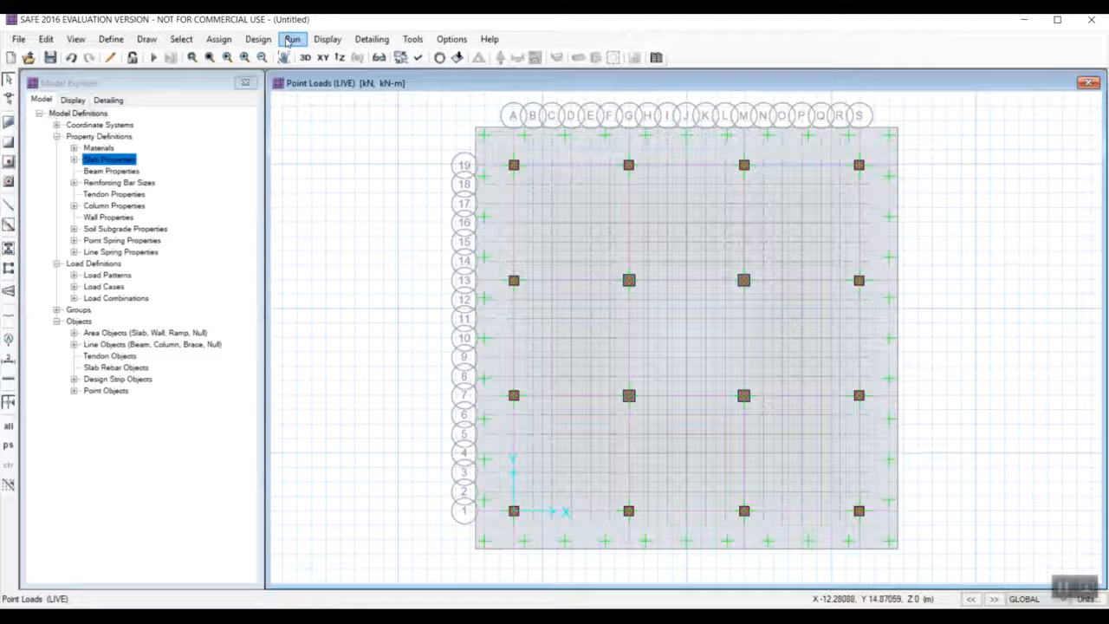
Run the analysis, saving the model in Documents as FINAL PROJECT SS.
{"action": "left_click", "coordinate": [292, 41]}
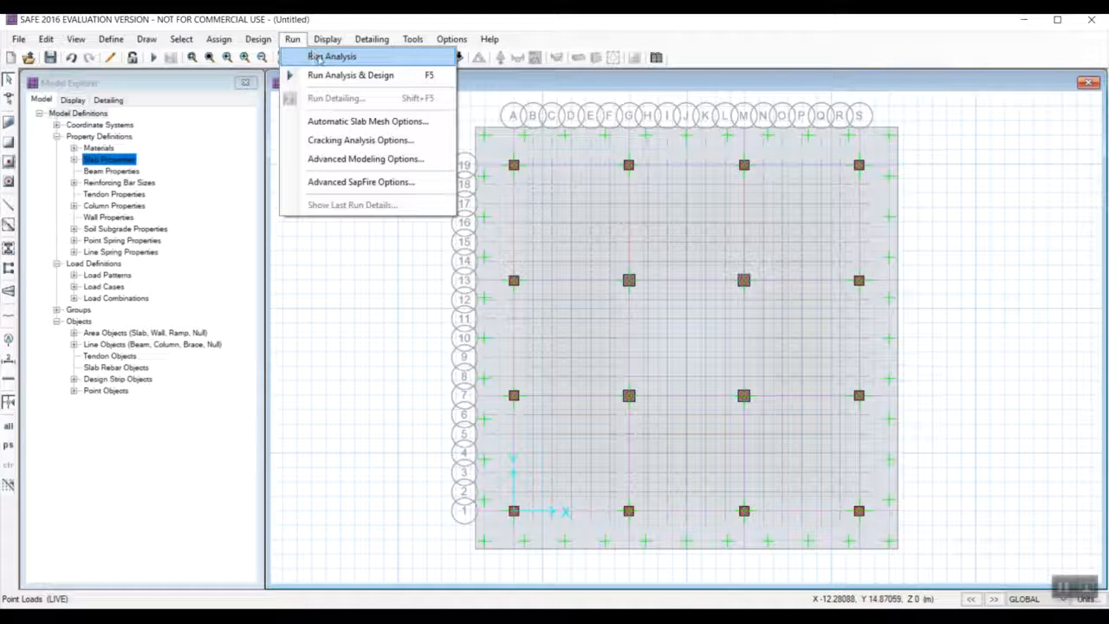
{"action": "left_click", "coordinate": [319, 57]}
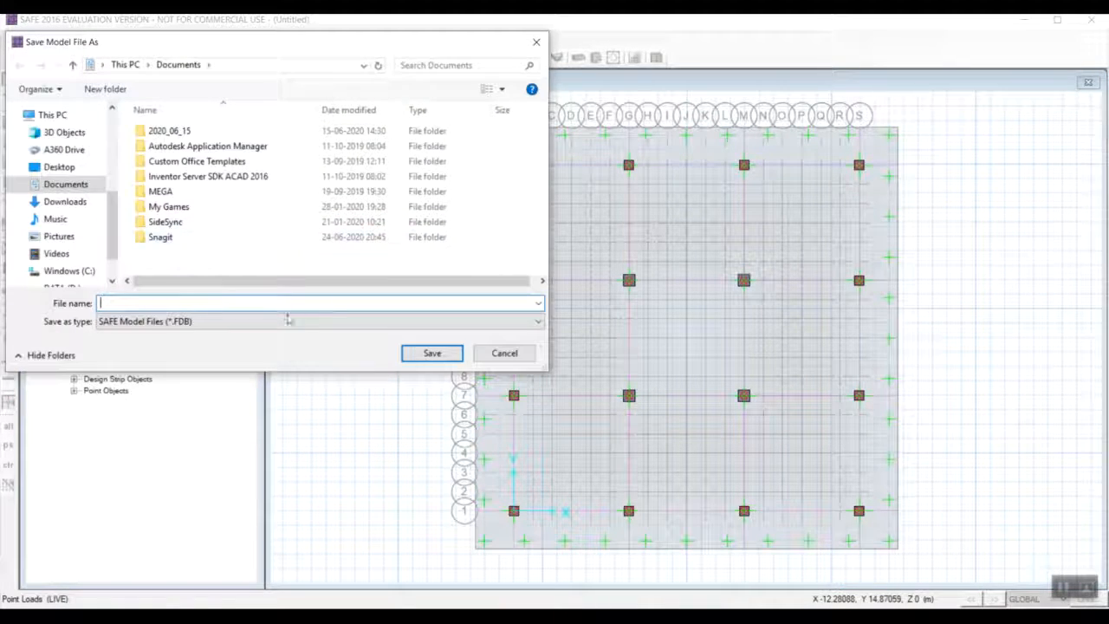
{"action": "type", "text": "FINAL PROJECT SS"}
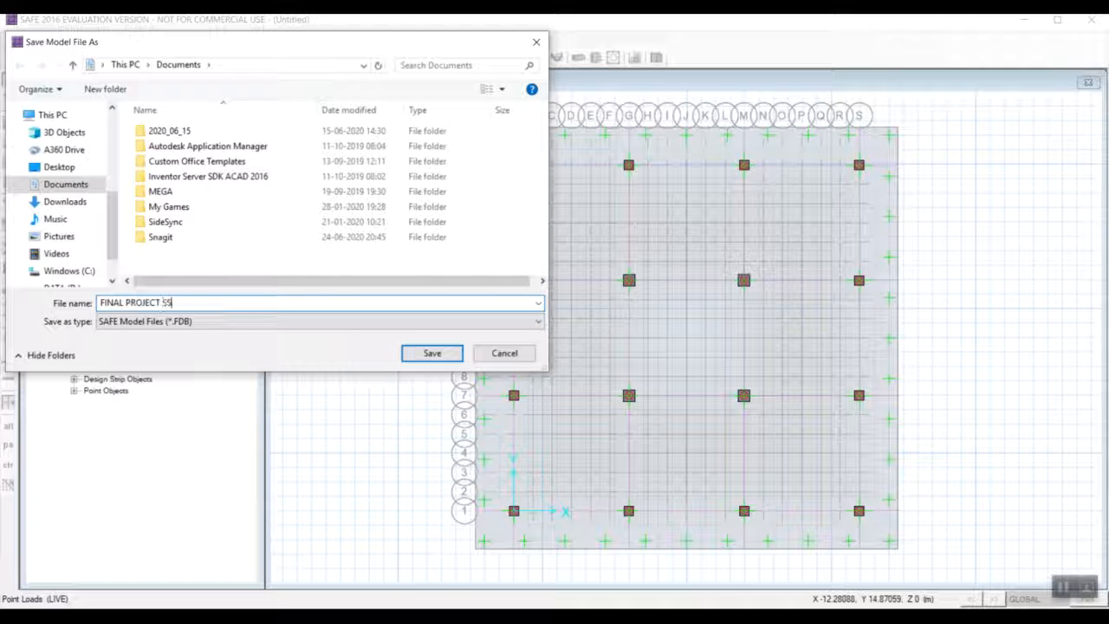
{"action": "left_click", "coordinate": [428, 359]}
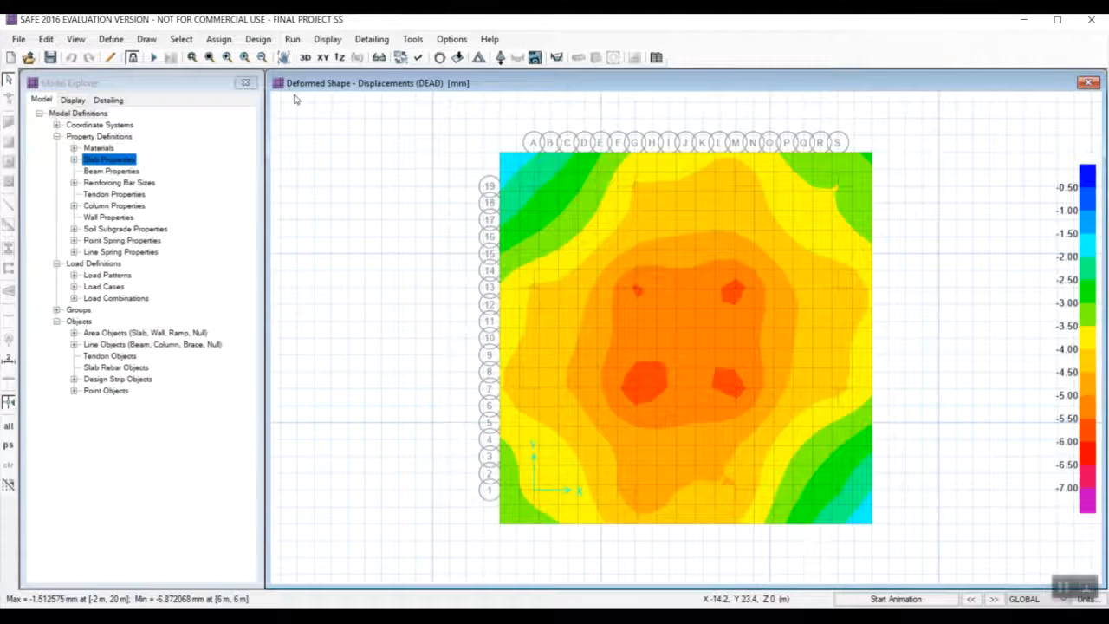
Run the analysis and design, and display the punching shear design results for the mat.
{"action": "left_click", "coordinate": [292, 39]}
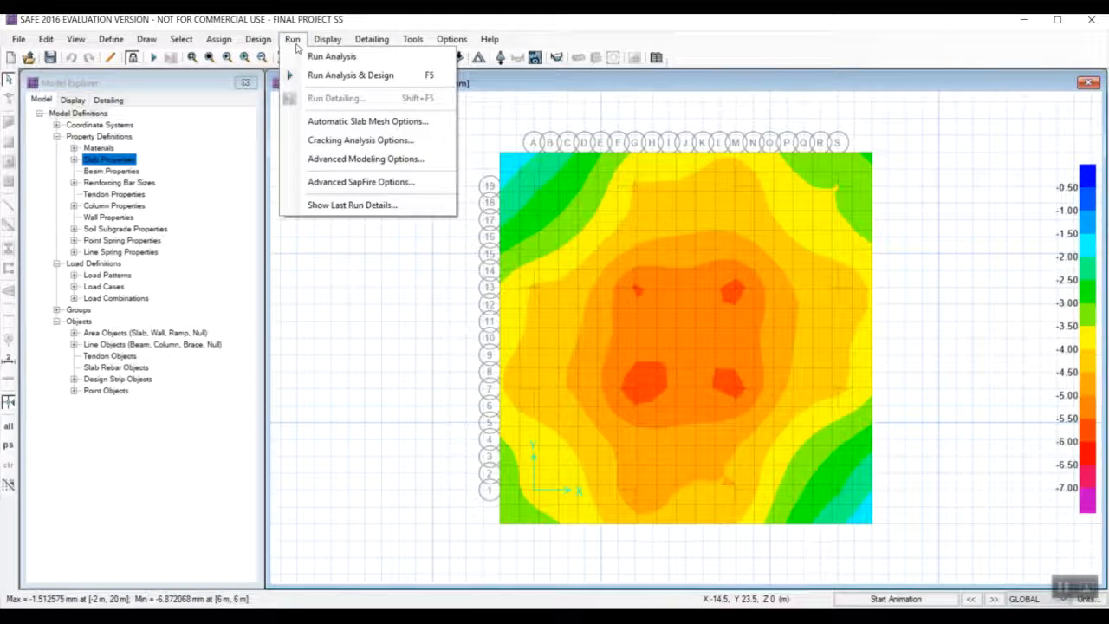
{"action": "left_click", "coordinate": [327, 77]}
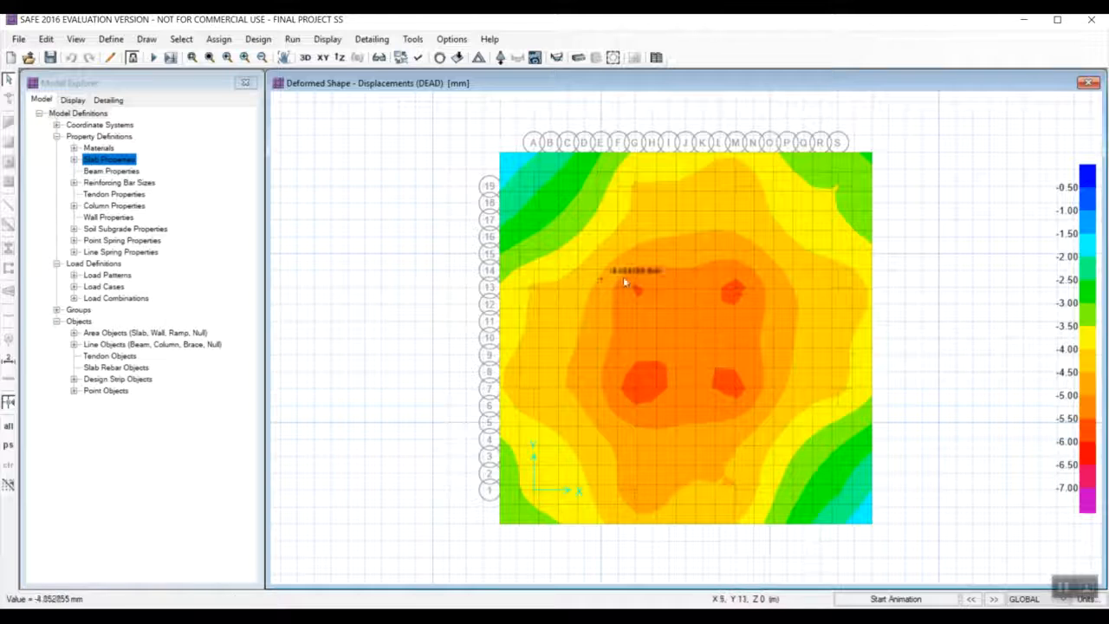
{"action": "left_click", "coordinate": [1064, 587]}
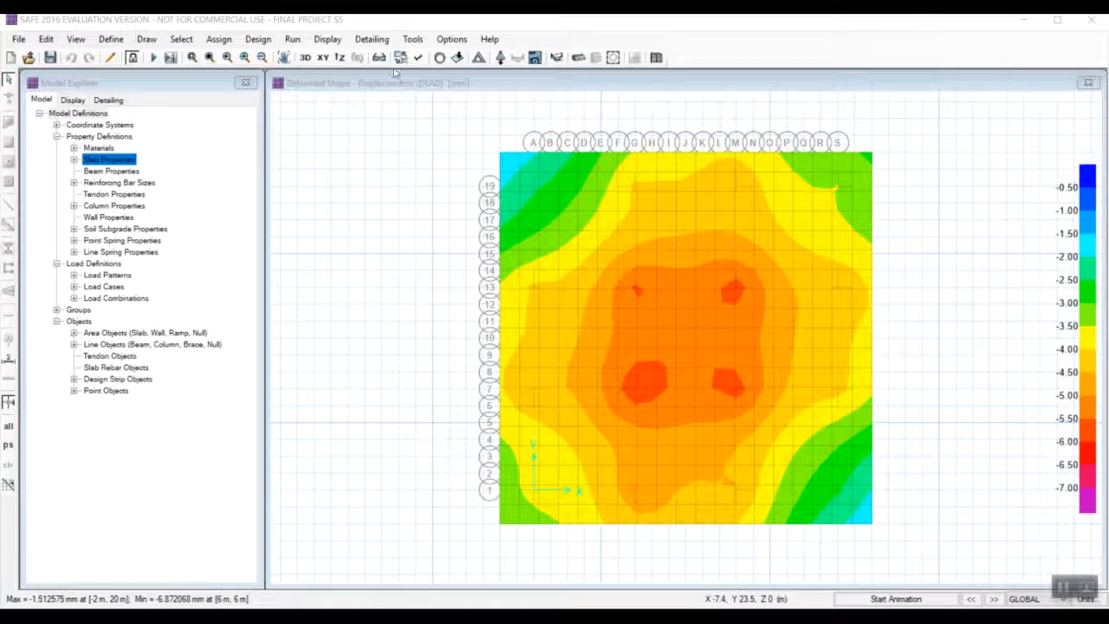
{"action": "left_click", "coordinate": [340, 44]}
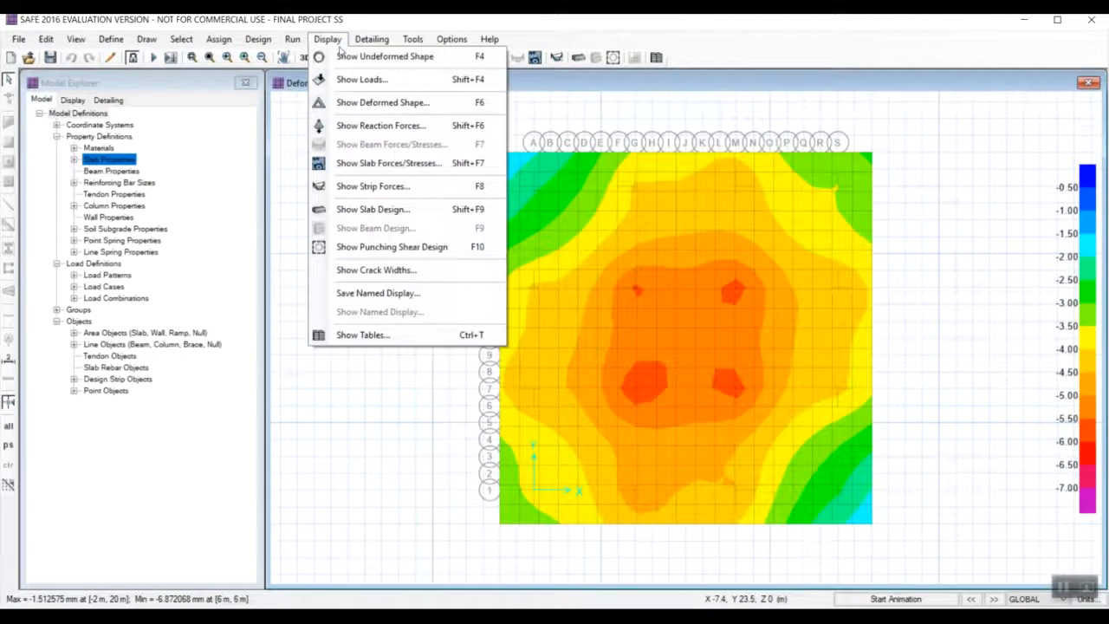
{"action": "left_click", "coordinate": [394, 249]}
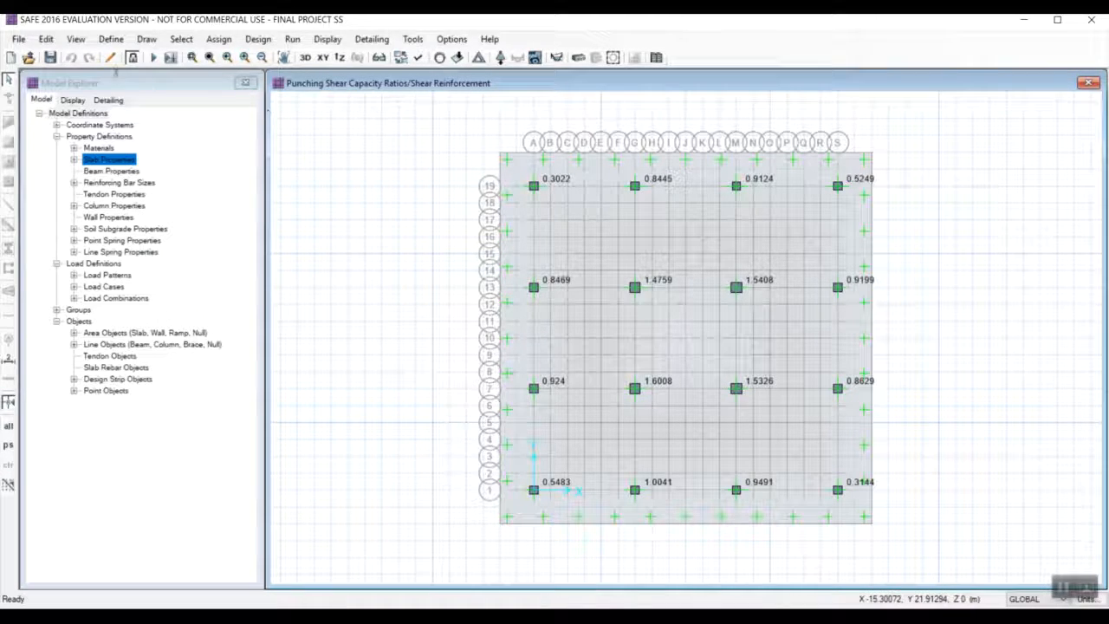
Unlock the model, discarding its results, and set the thickness of slab property SLAB1 to 1200 mm.
{"action": "left_click", "coordinate": [133, 57]}
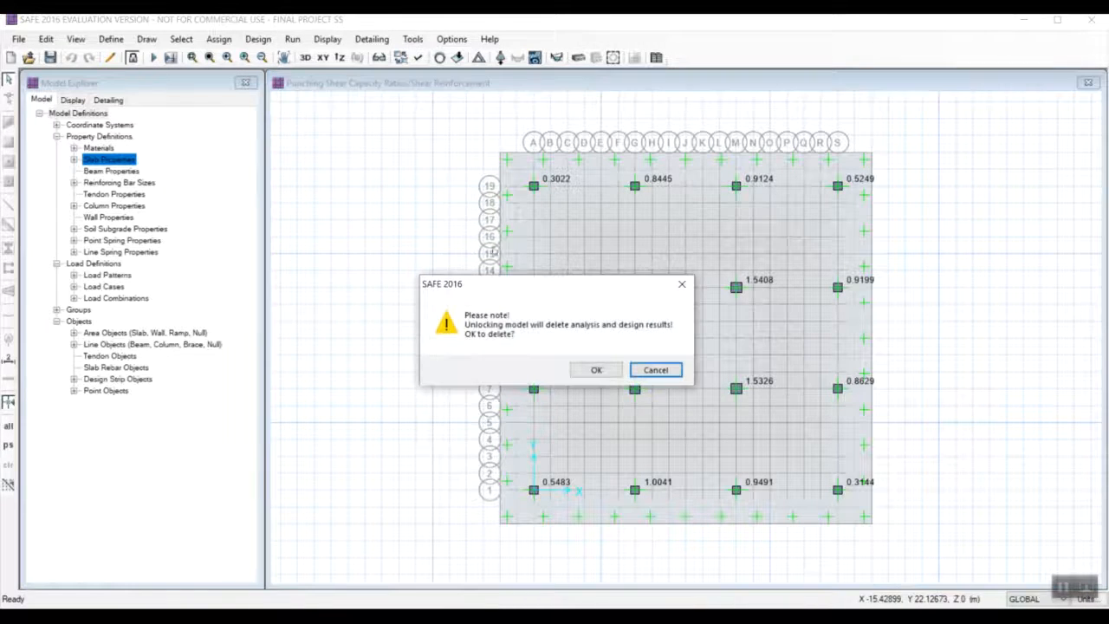
{"action": "left_click", "coordinate": [606, 375]}
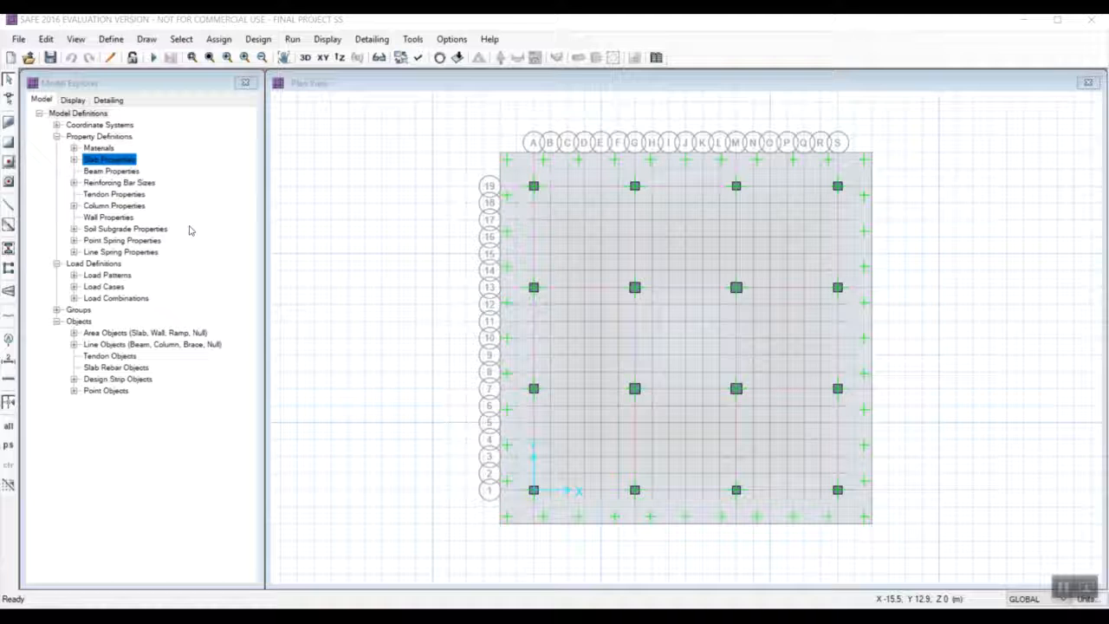
{"action": "left_click", "coordinate": [111, 39]}
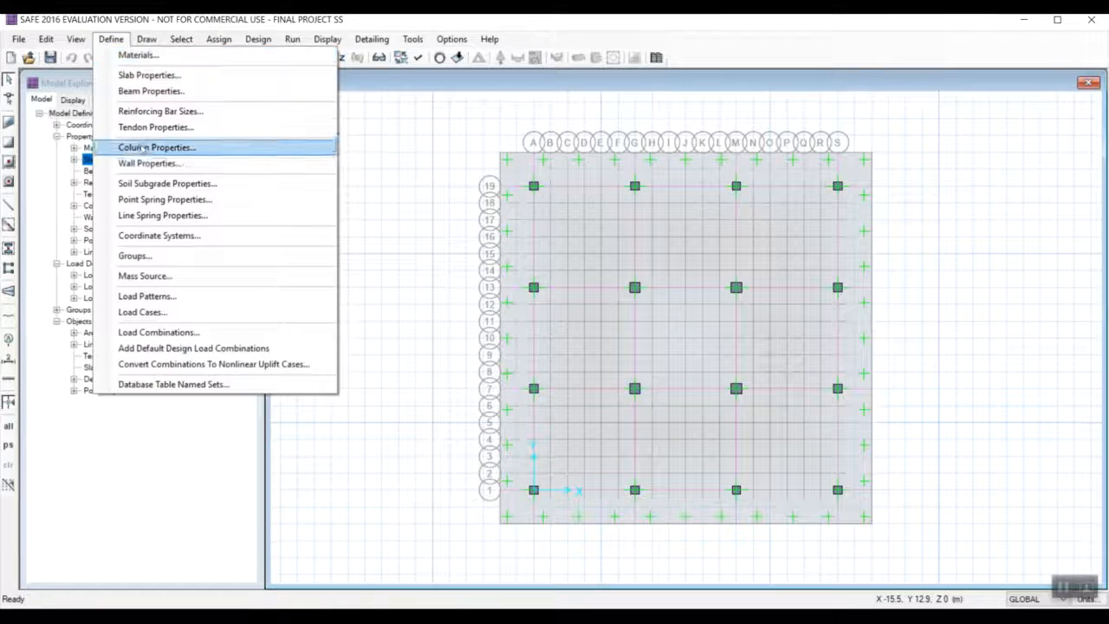
{"action": "left_click", "coordinate": [145, 80]}
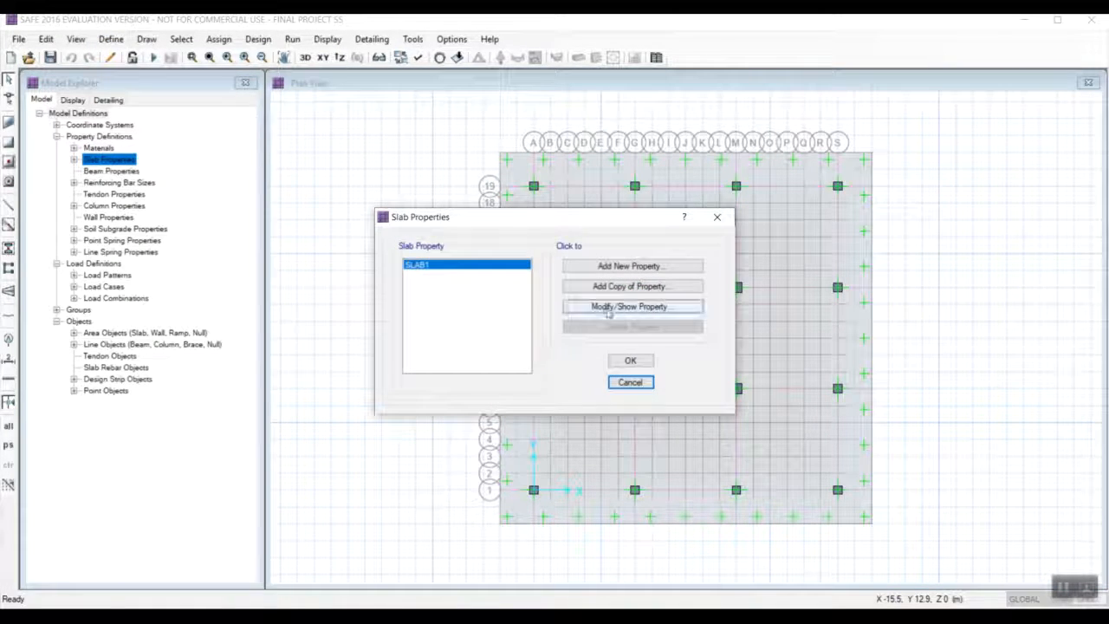
{"action": "left_click", "coordinate": [634, 306]}
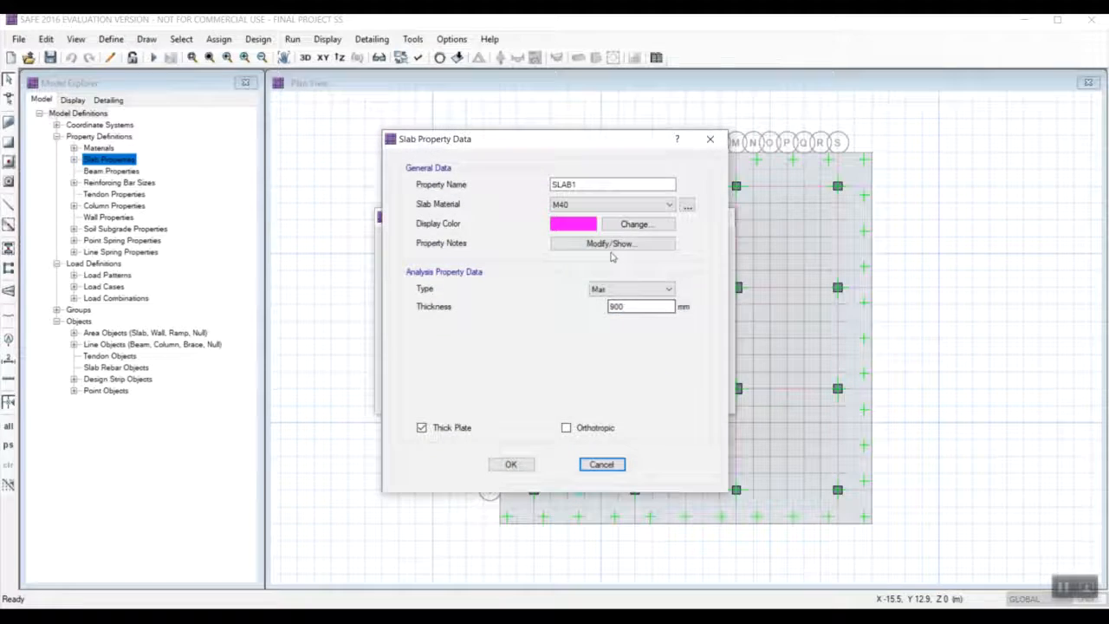
{"action": "double_click", "coordinate": [631, 306]}
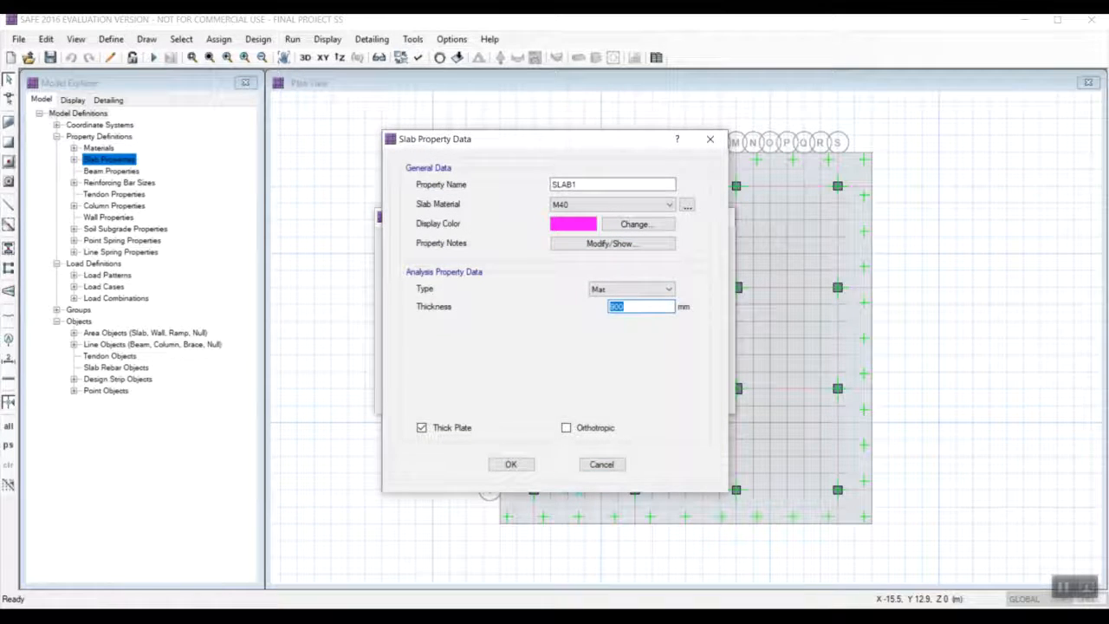
{"action": "type", "text": "1200"}
{"action": "left_click", "coordinate": [530, 465]}
{"action": "left_click", "coordinate": [628, 360]}
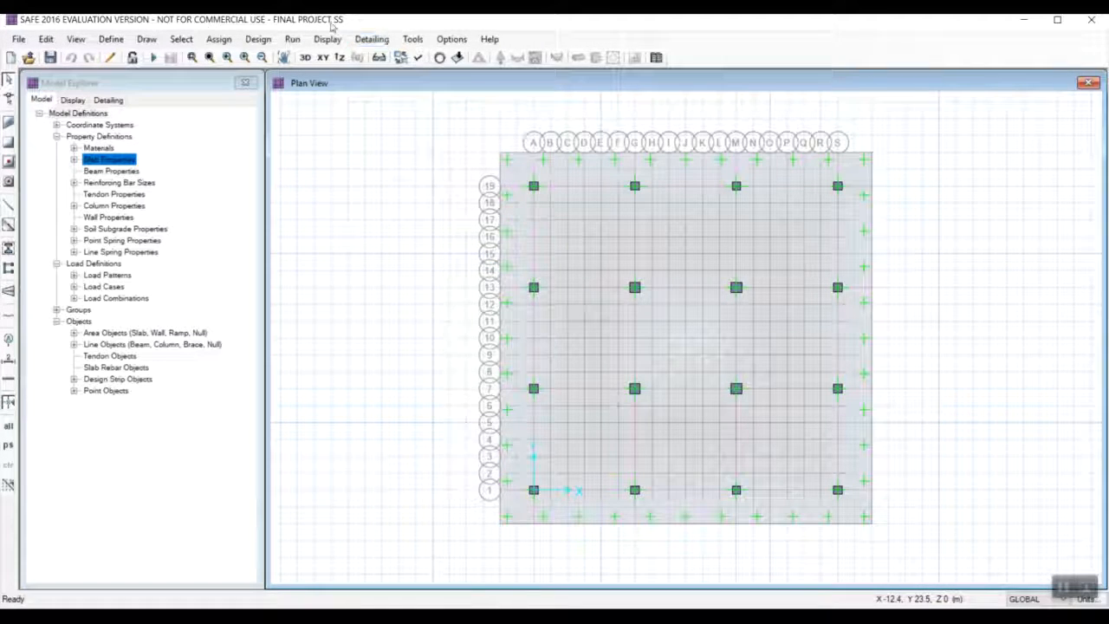
Rerun the analysis and design for the thickened mat and show the punching shear design results in a 3D view.
{"action": "left_click", "coordinate": [292, 39]}
{"action": "left_click", "coordinate": [317, 74]}
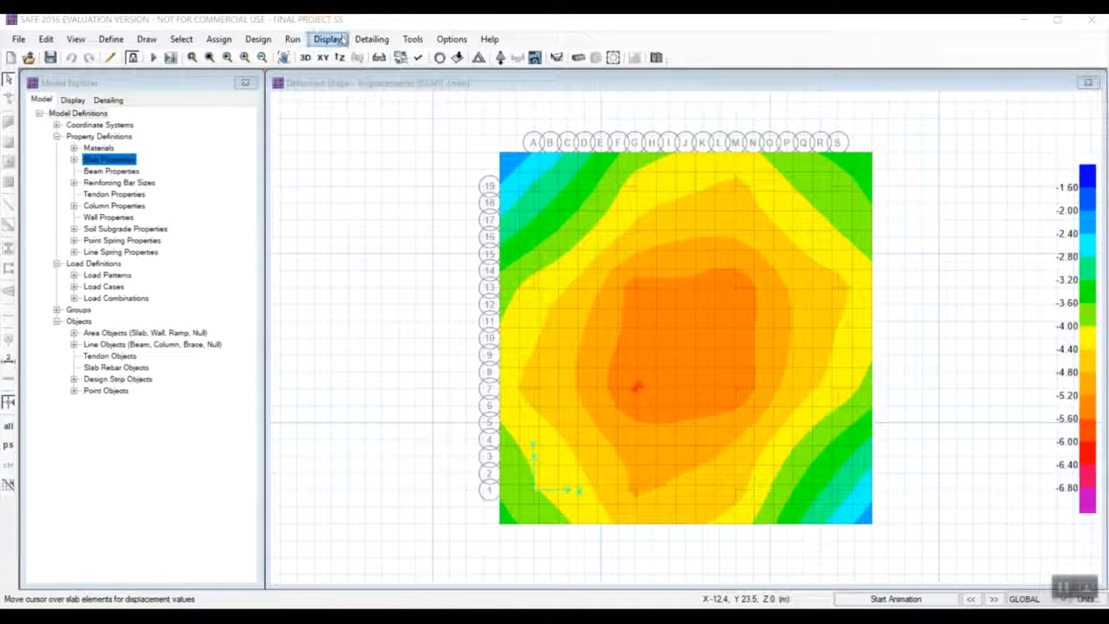
{"action": "left_click", "coordinate": [327, 39]}
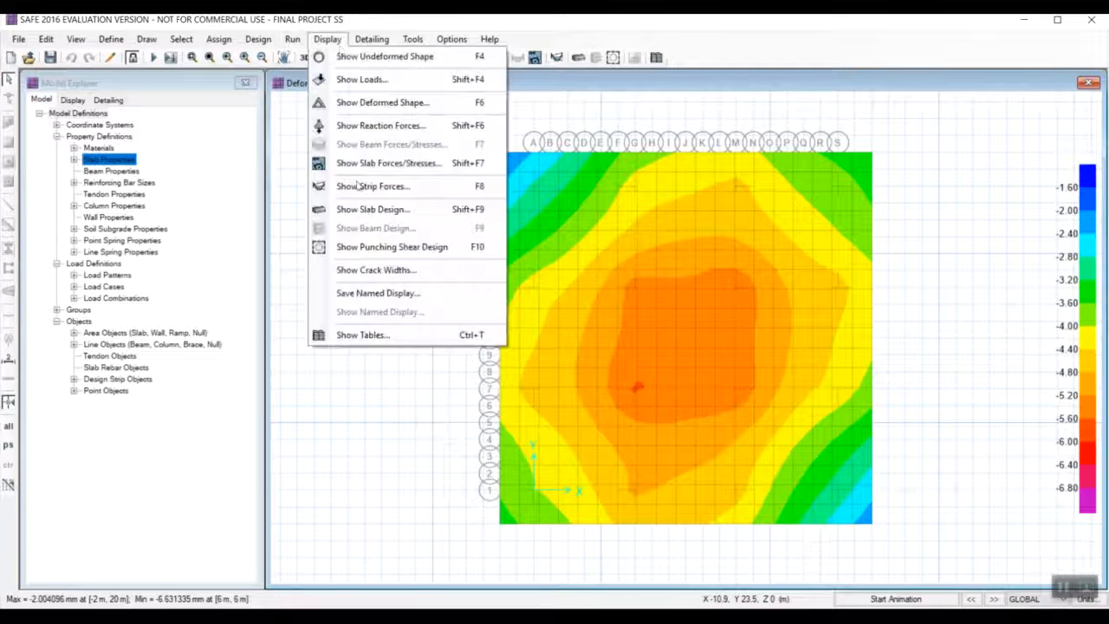
{"action": "left_click", "coordinate": [382, 247]}
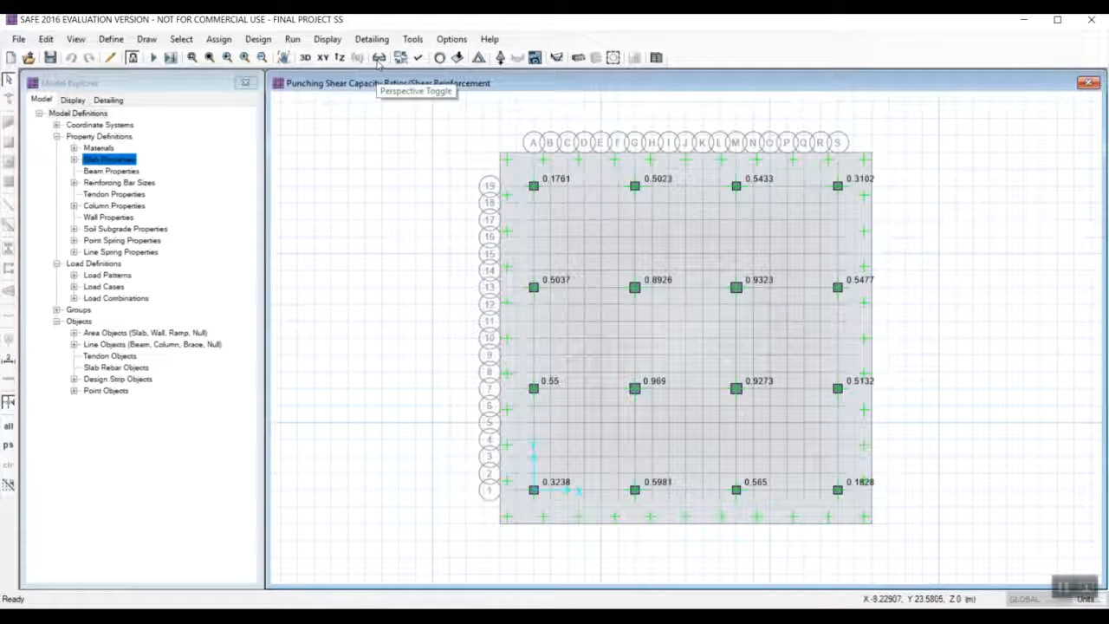
{"action": "left_click", "coordinate": [308, 59]}
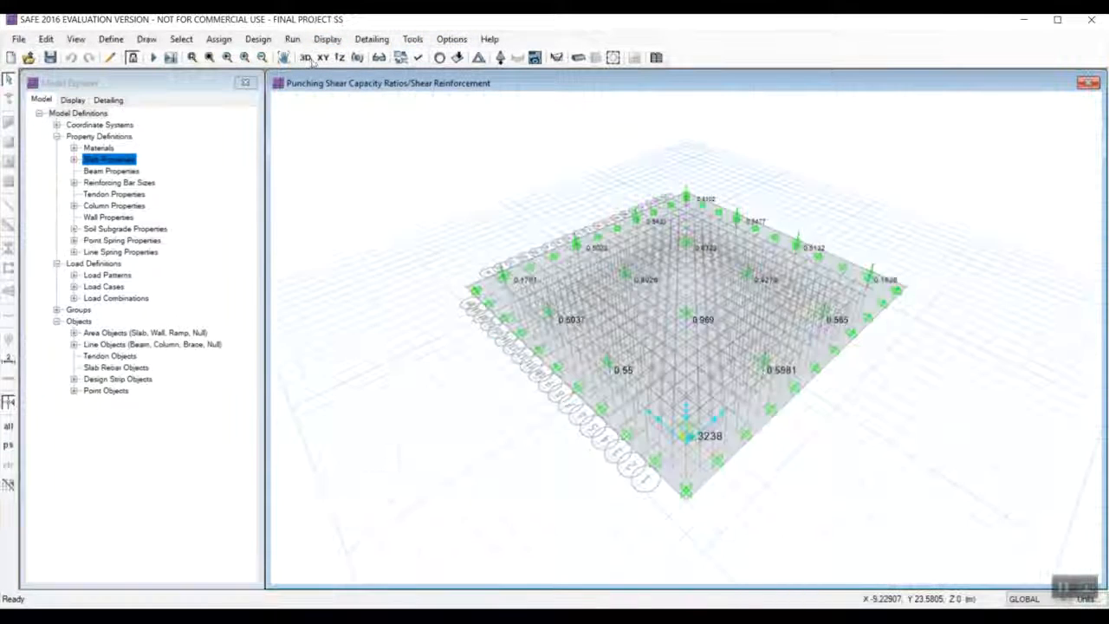
{"action": "scroll", "coordinate": [764, 373], "scroll_direction": "up", "scroll_amount": 2}
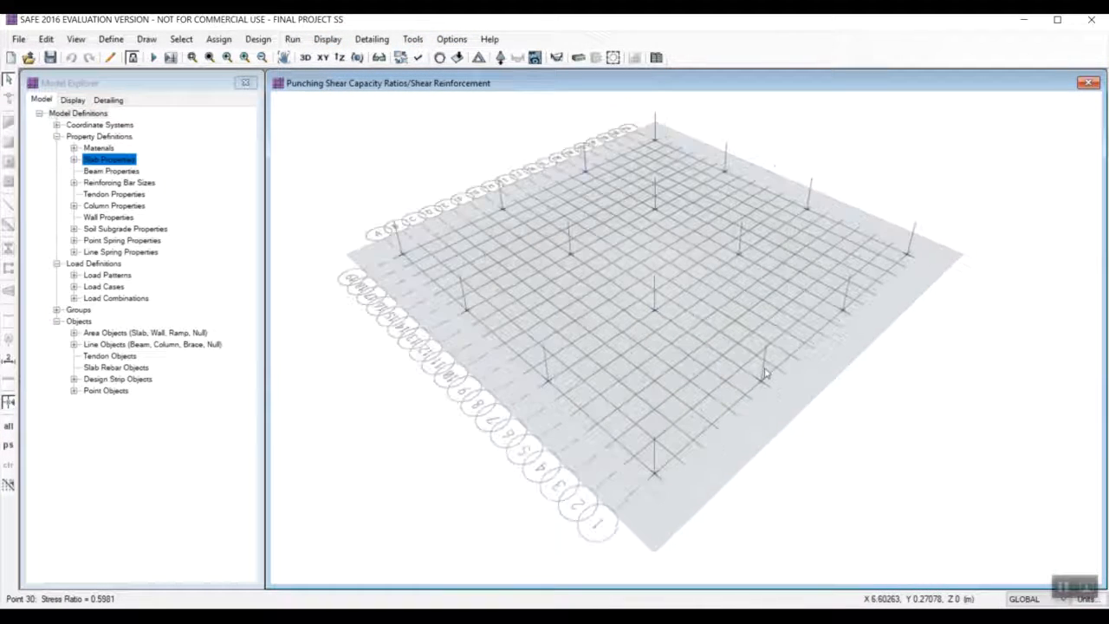